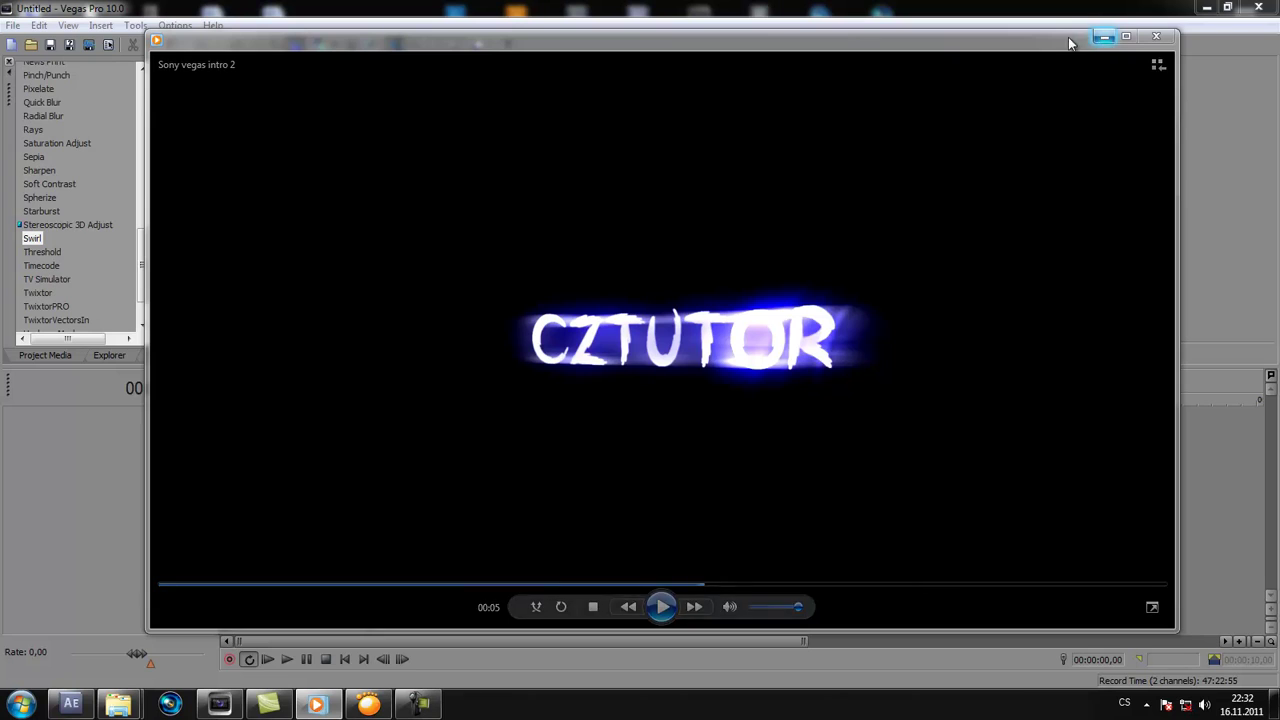
Step: Play a short stretch of the Sony vegas intro 2 example video, pause it, and minimize its player
{"action": "left_click_drag", "start_coordinate": [1068, 37], "coordinate": [1050, 60]}
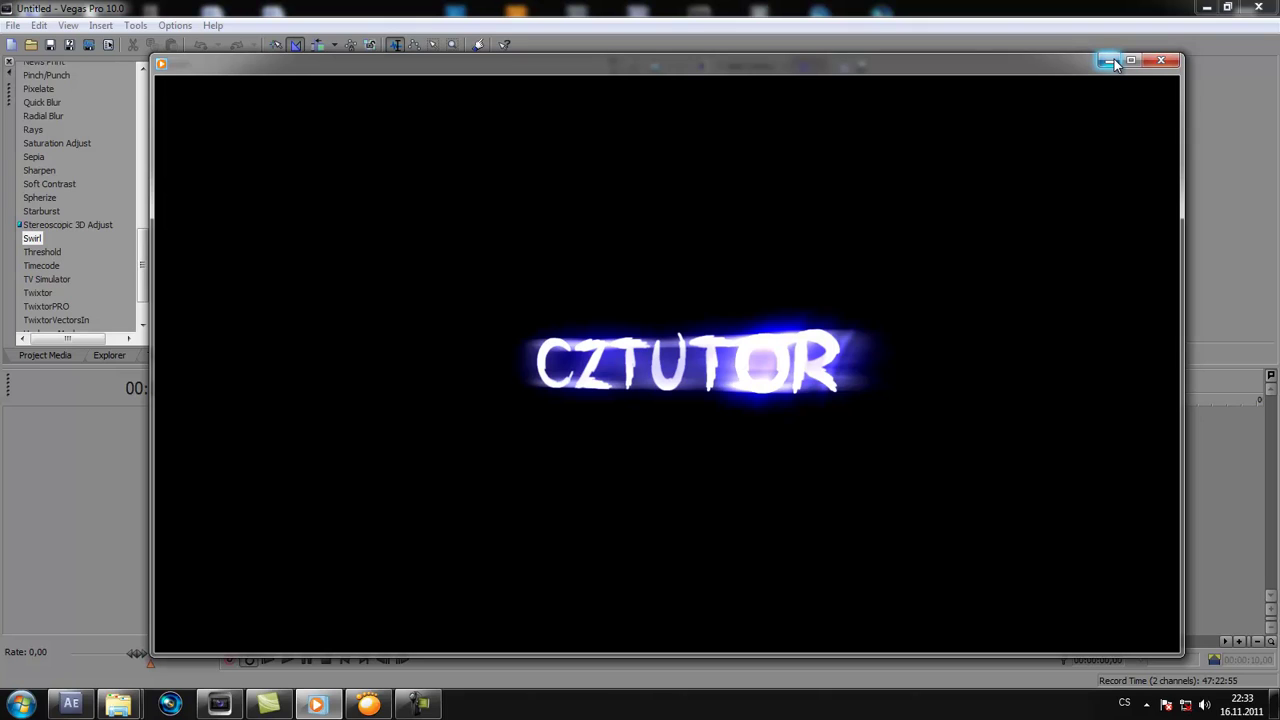
{"action": "mouse_move", "coordinate": [607, 316]}
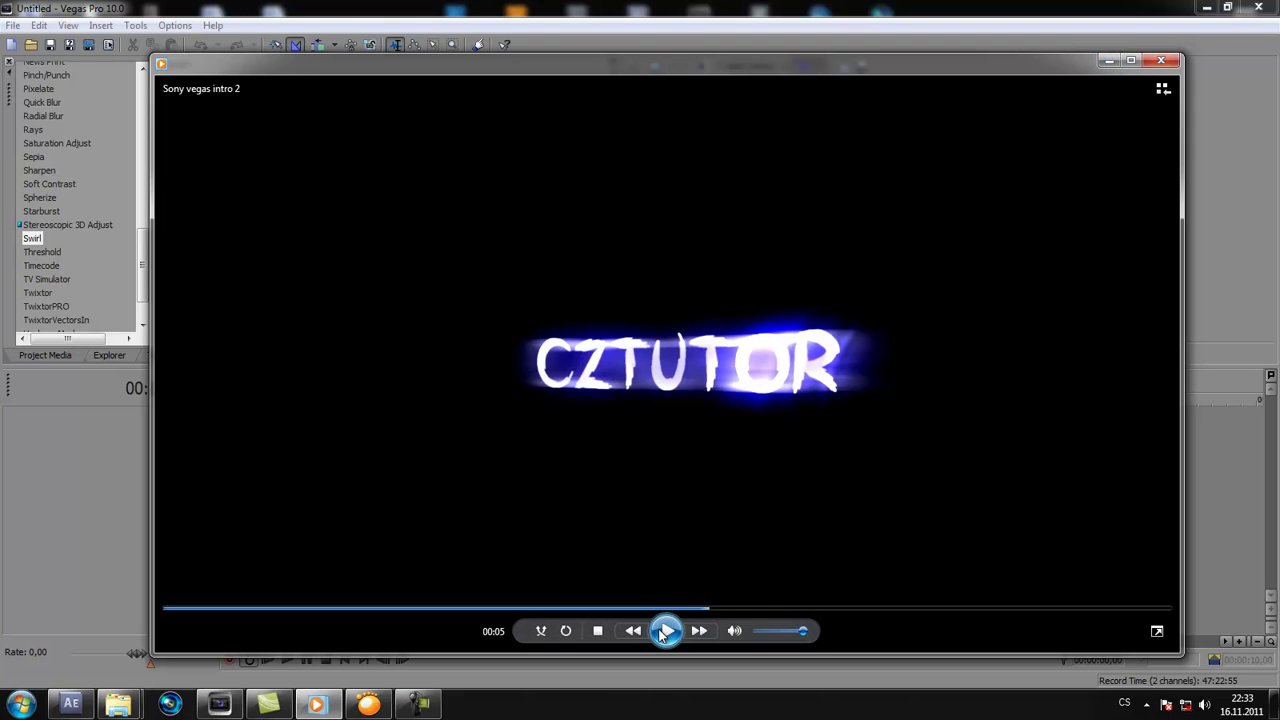
{"action": "left_click", "coordinate": [667, 630]}
{"action": "left_click", "coordinate": [991, 307]}
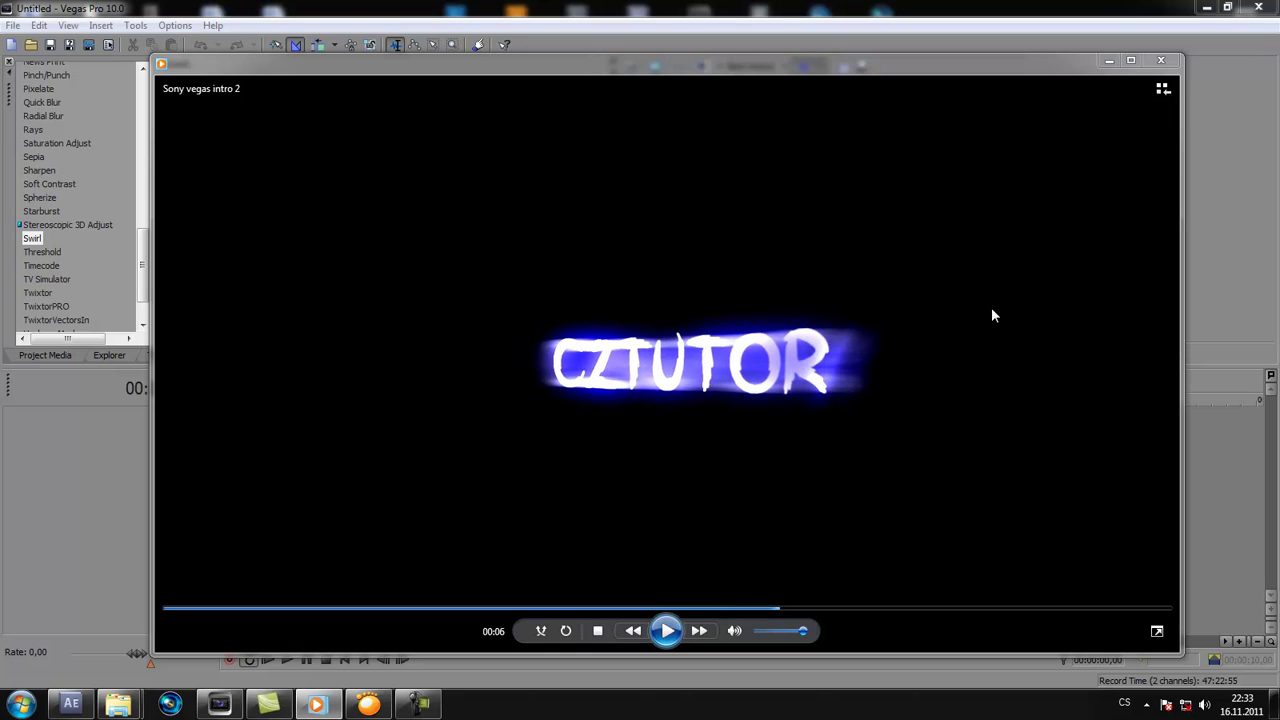
{"action": "left_click", "coordinate": [1110, 62]}
Step: Switch to GOM Player, preview the swirl and final title sections of SONY VEGAS intro.mp4, and close the player
{"action": "left_click", "coordinate": [368, 703]}
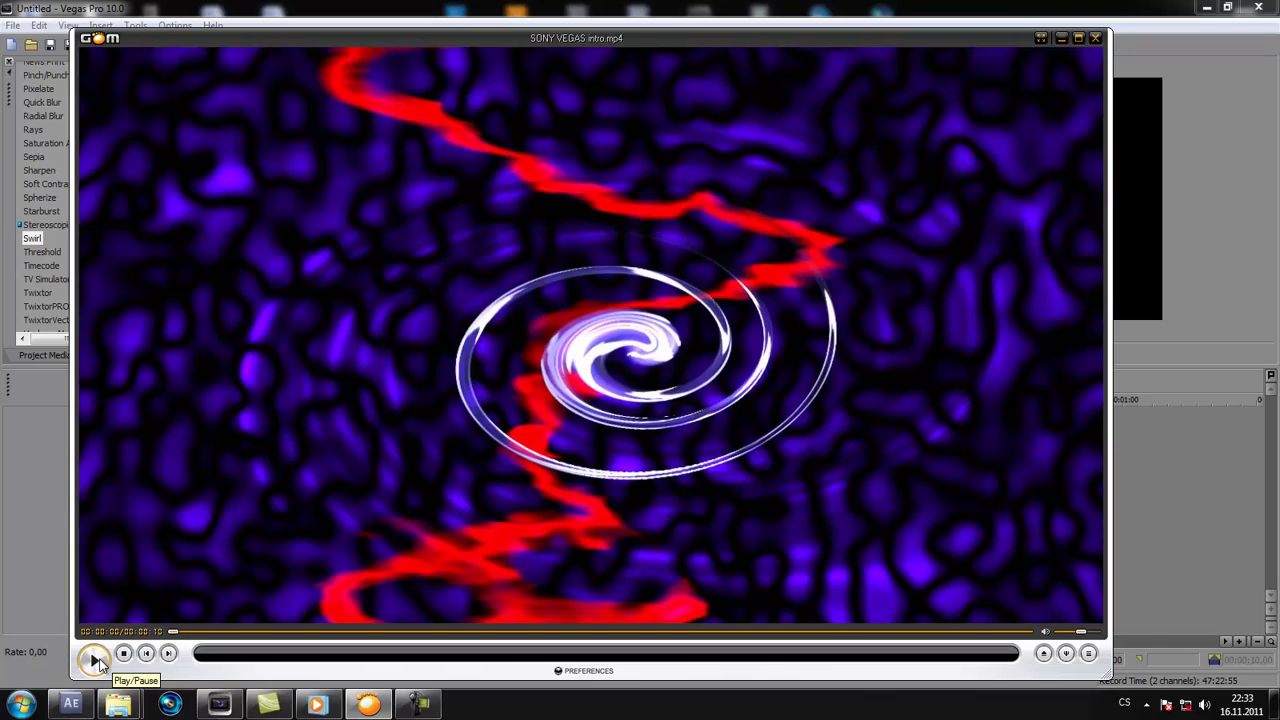
{"action": "left_click", "coordinate": [95, 658]}
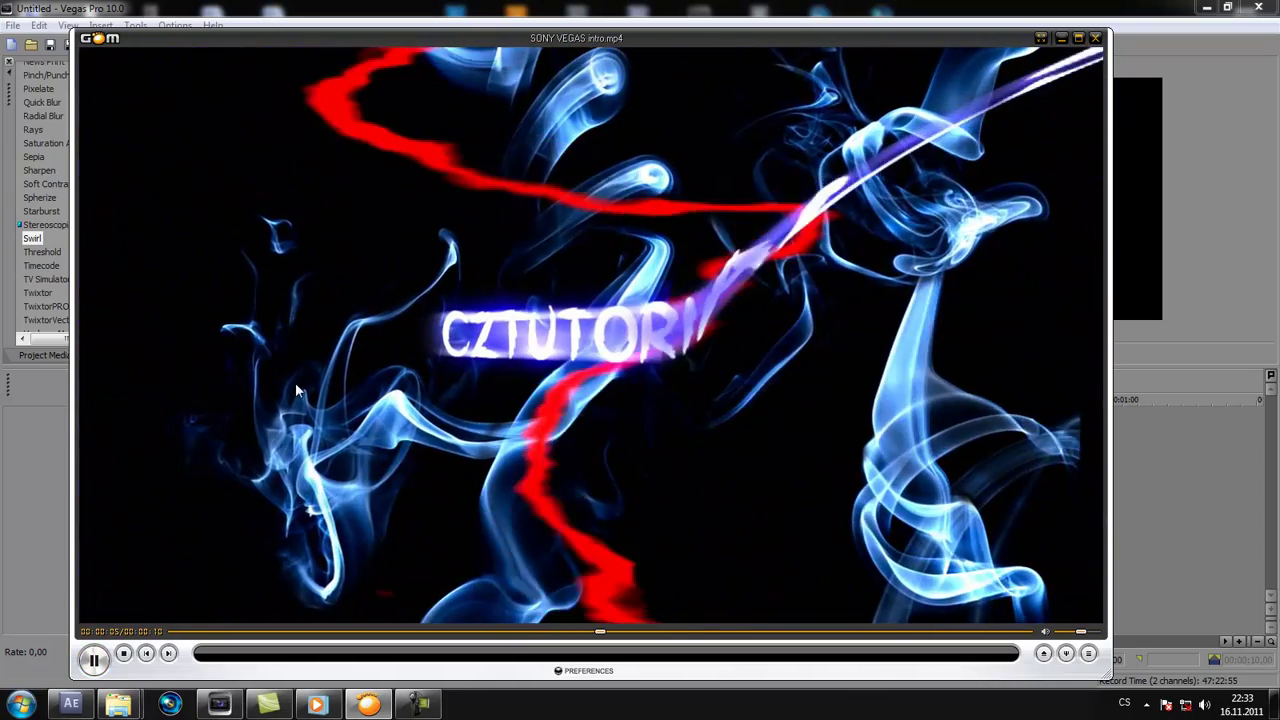
{"action": "left_click", "coordinate": [94, 658]}
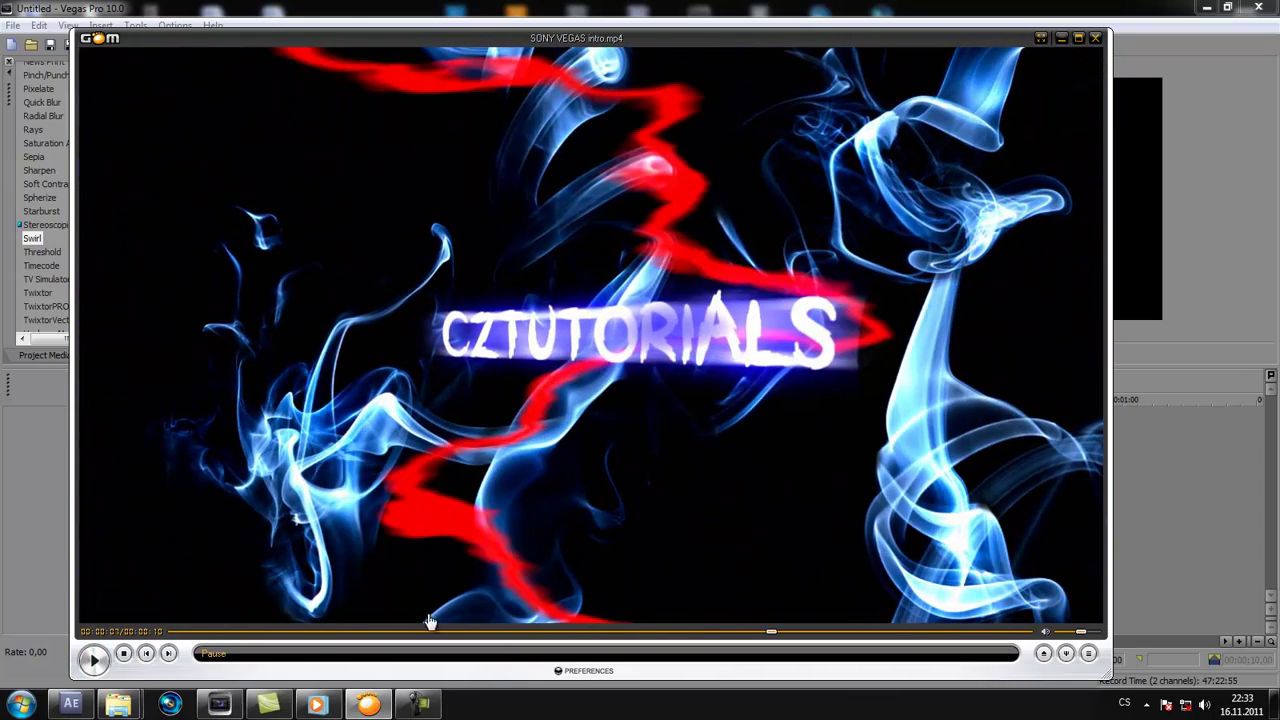
{"action": "left_click", "coordinate": [343, 632]}
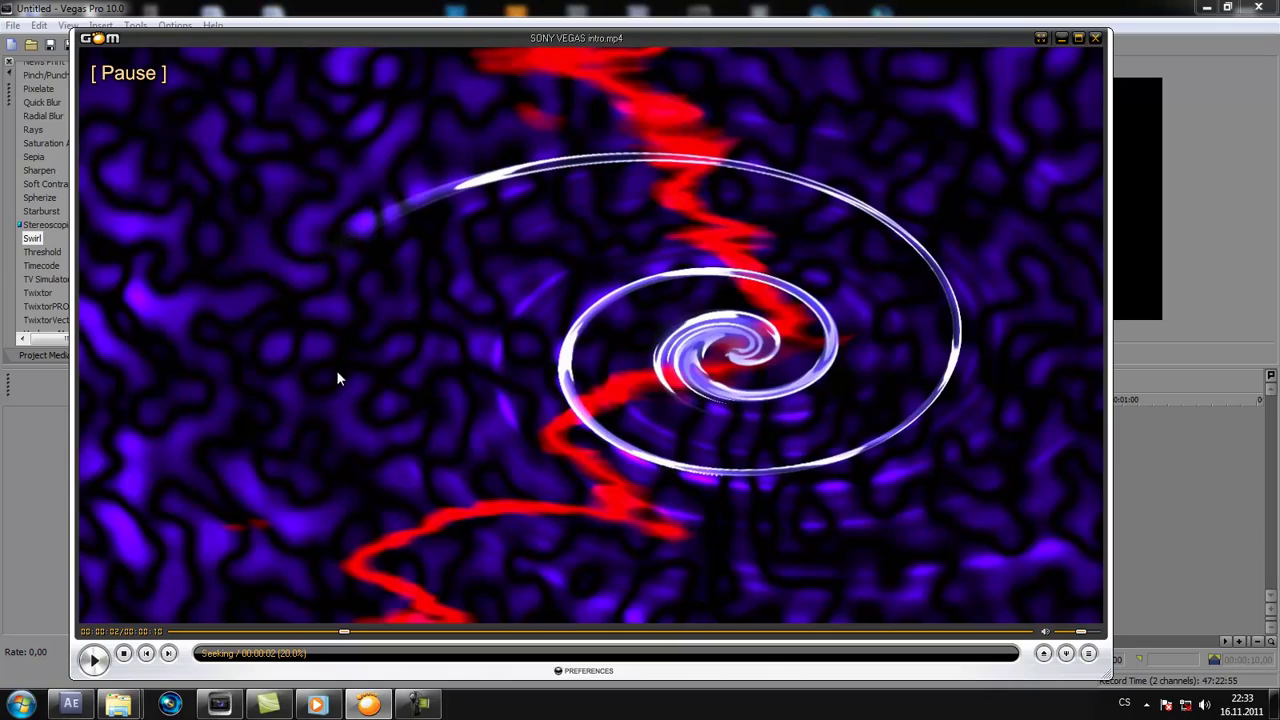
{"action": "left_click", "coordinate": [94, 658]}
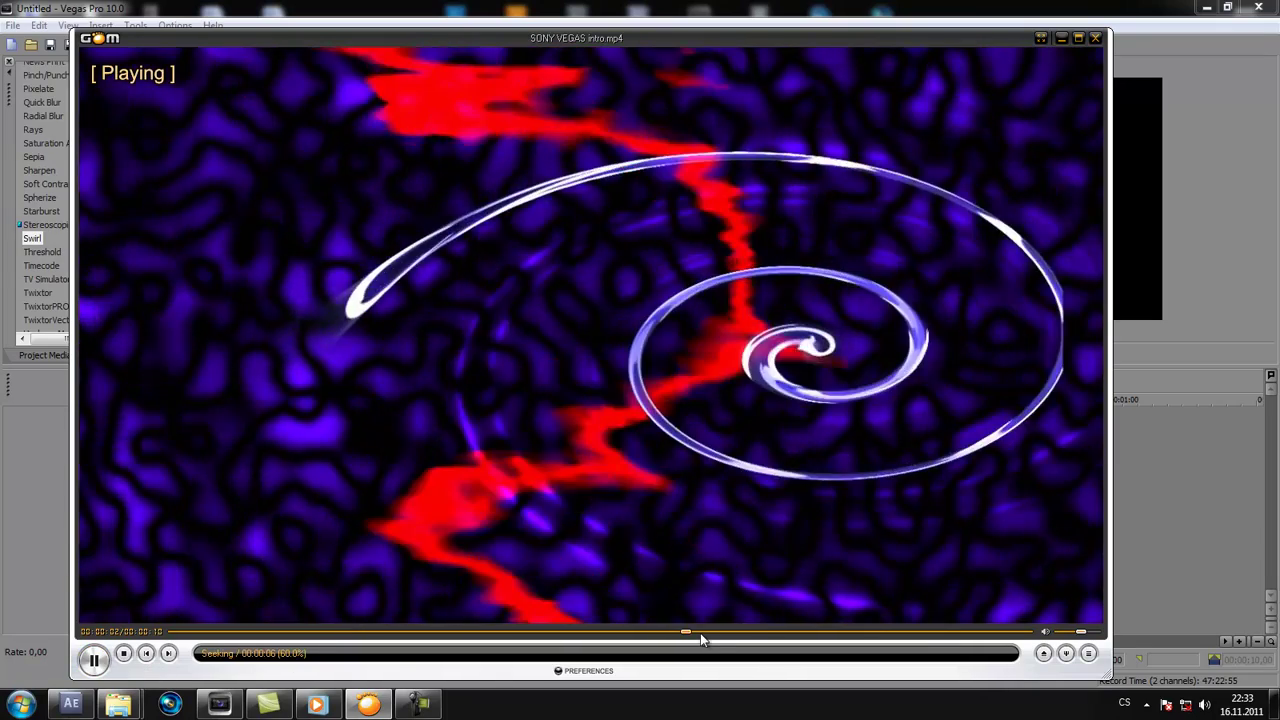
{"action": "left_click", "coordinate": [688, 632]}
{"action": "left_click", "coordinate": [94, 658]}
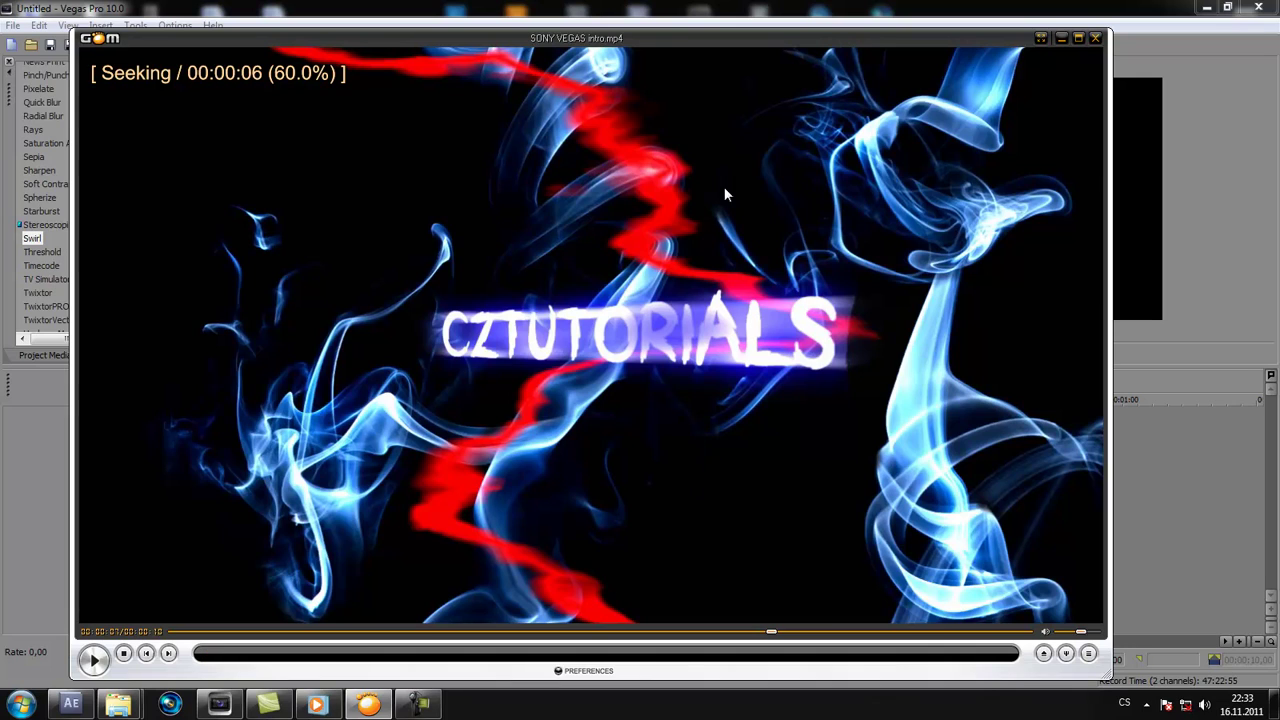
{"action": "left_click", "coordinate": [1096, 39]}
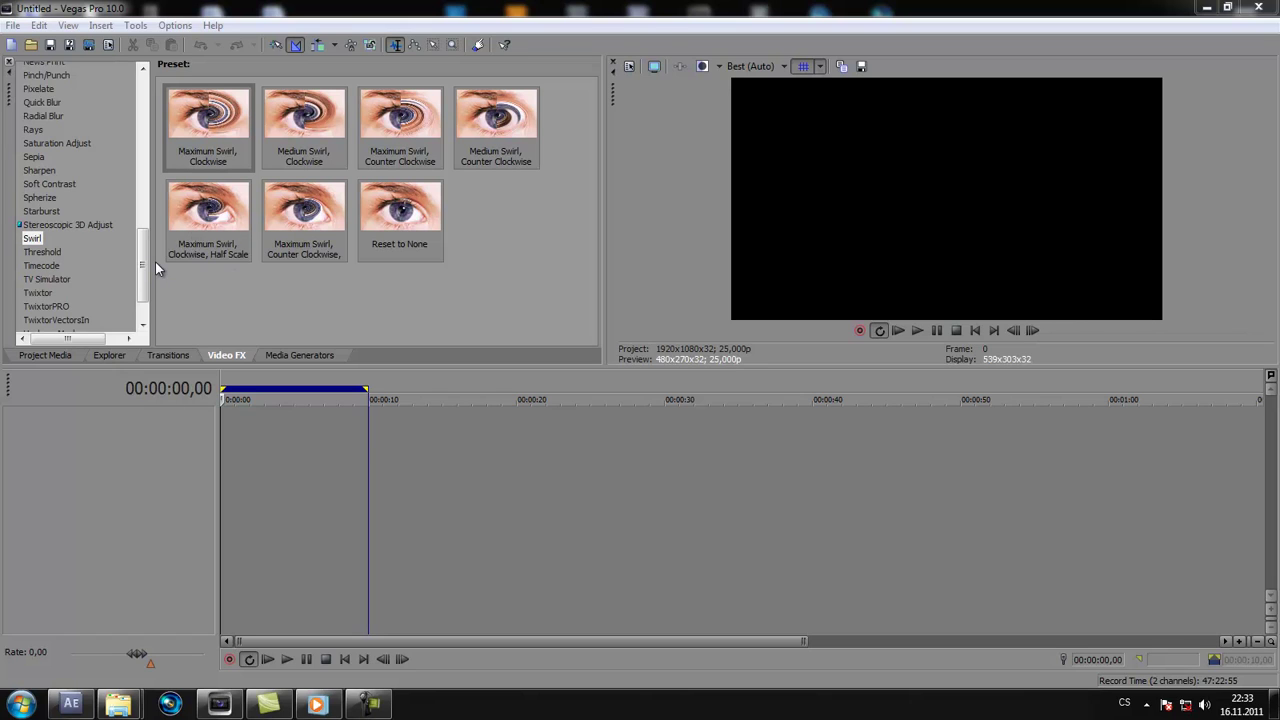
Step: Insert a new video track in the empty project and add a text media event to it
{"action": "right_click", "coordinate": [70, 463]}
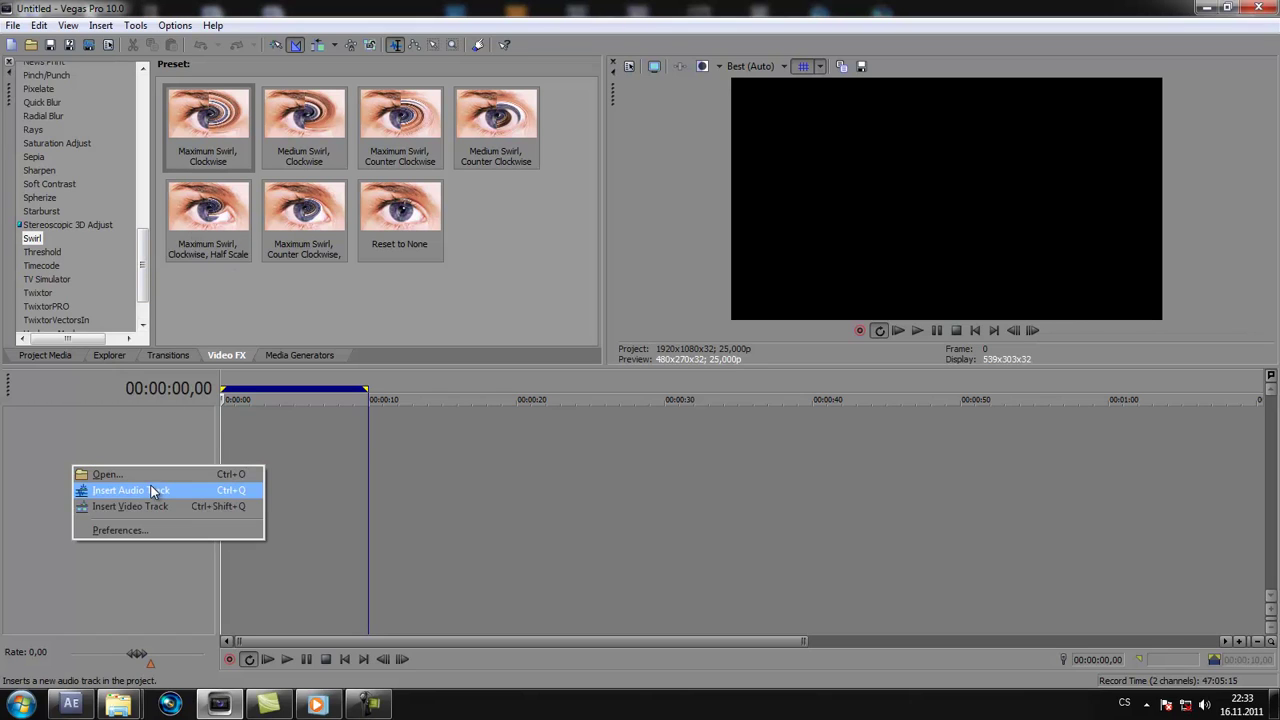
{"action": "left_click", "coordinate": [155, 510]}
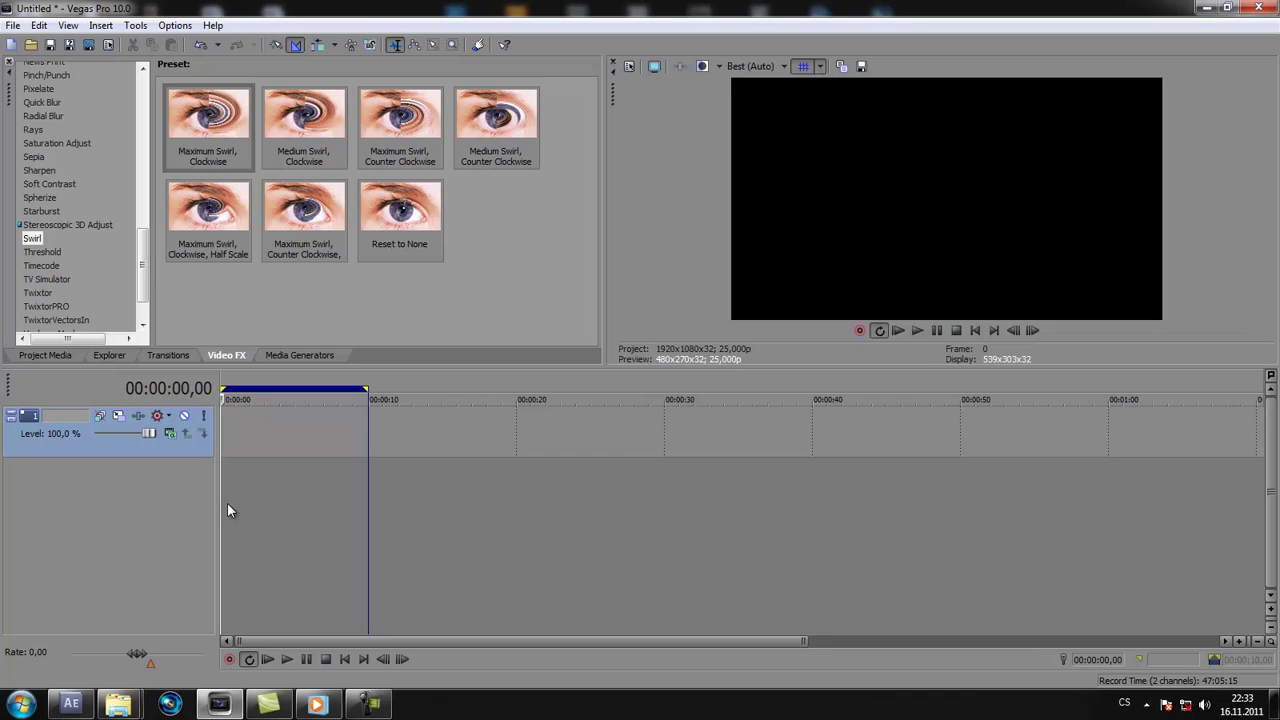
{"action": "right_click", "coordinate": [305, 430]}
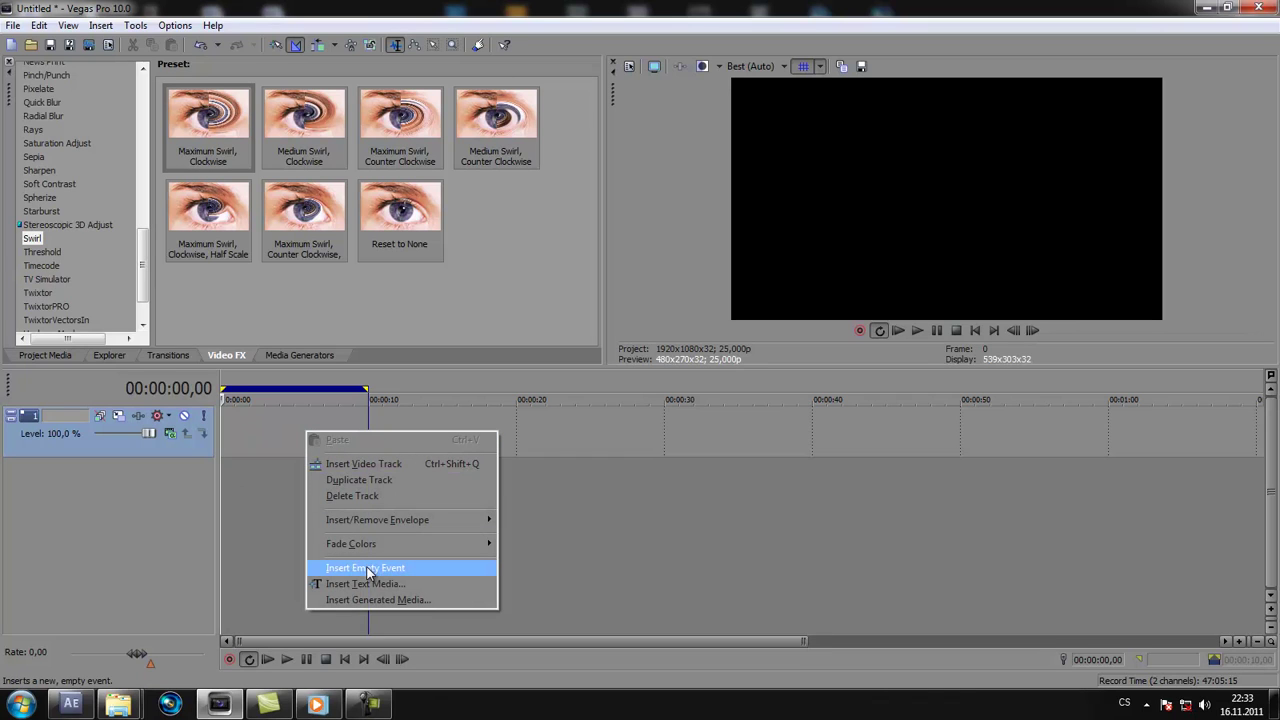
{"action": "left_click", "coordinate": [366, 583]}
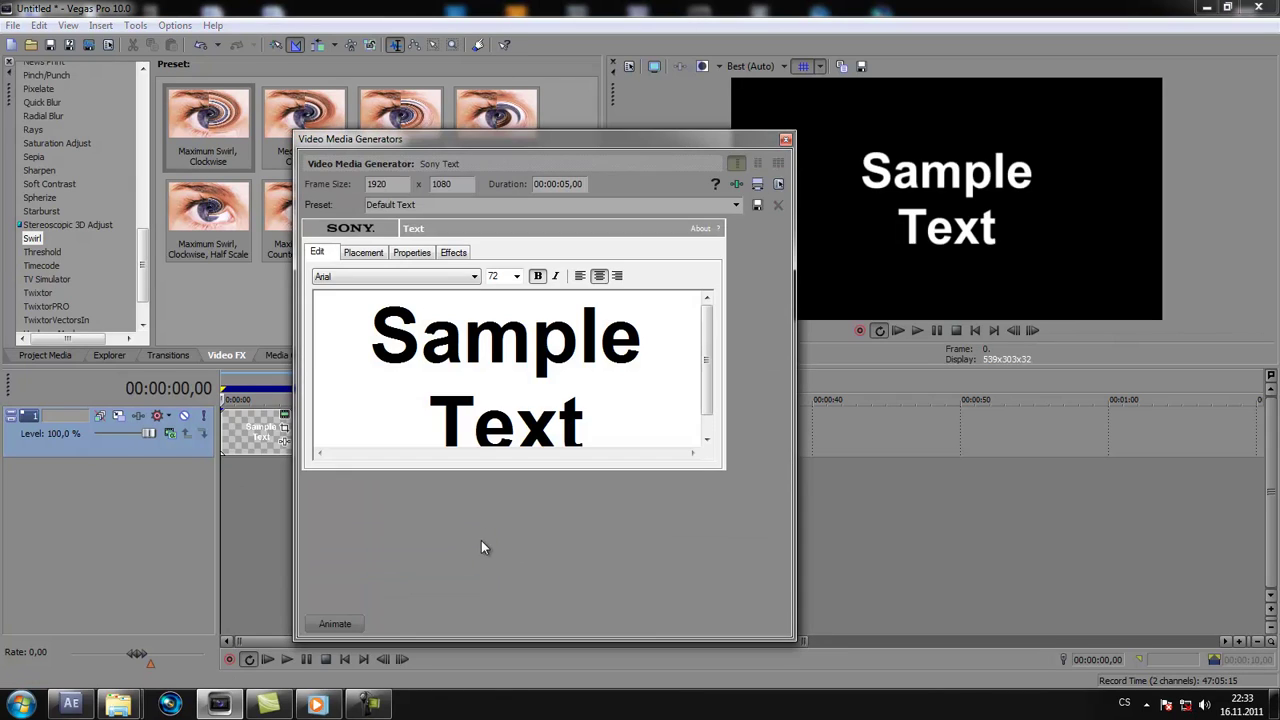
Step: Replace the sample text with CZTUTORIALS and set its font size to 48
{"action": "left_click_drag", "start_coordinate": [600, 413], "coordinate": [403, 292]}
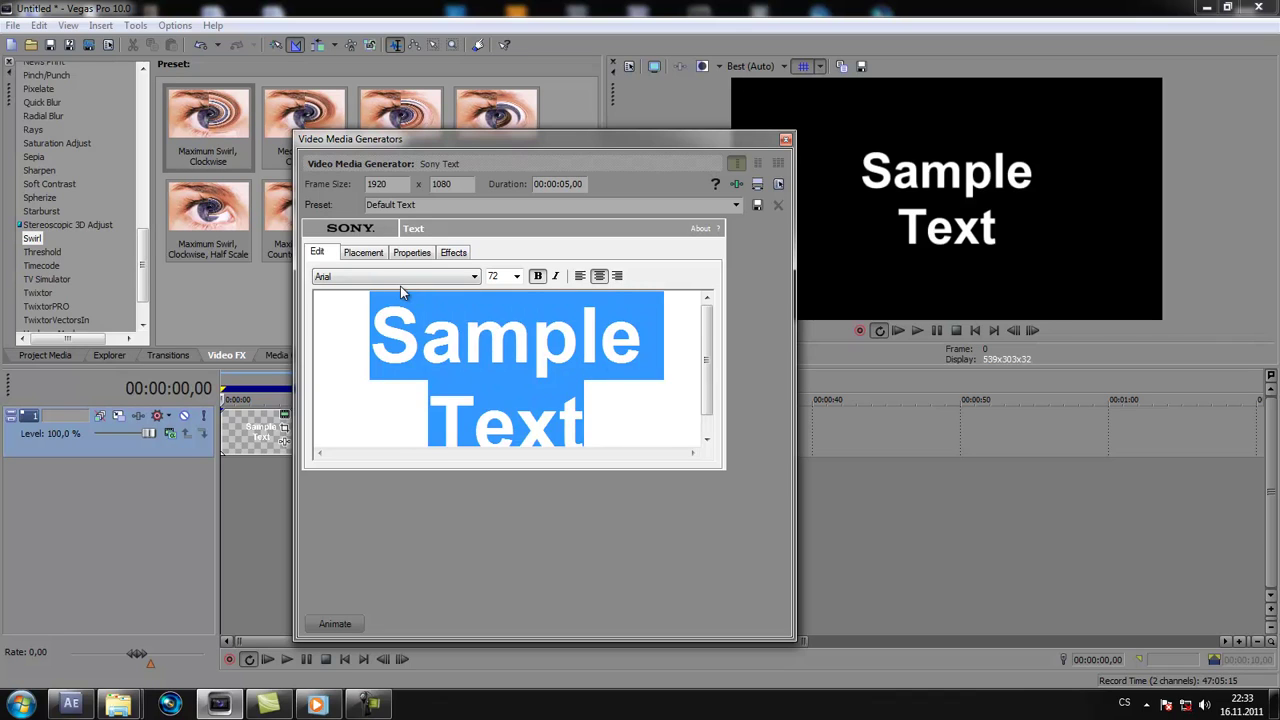
{"action": "type", "text": "CZTUTO"}
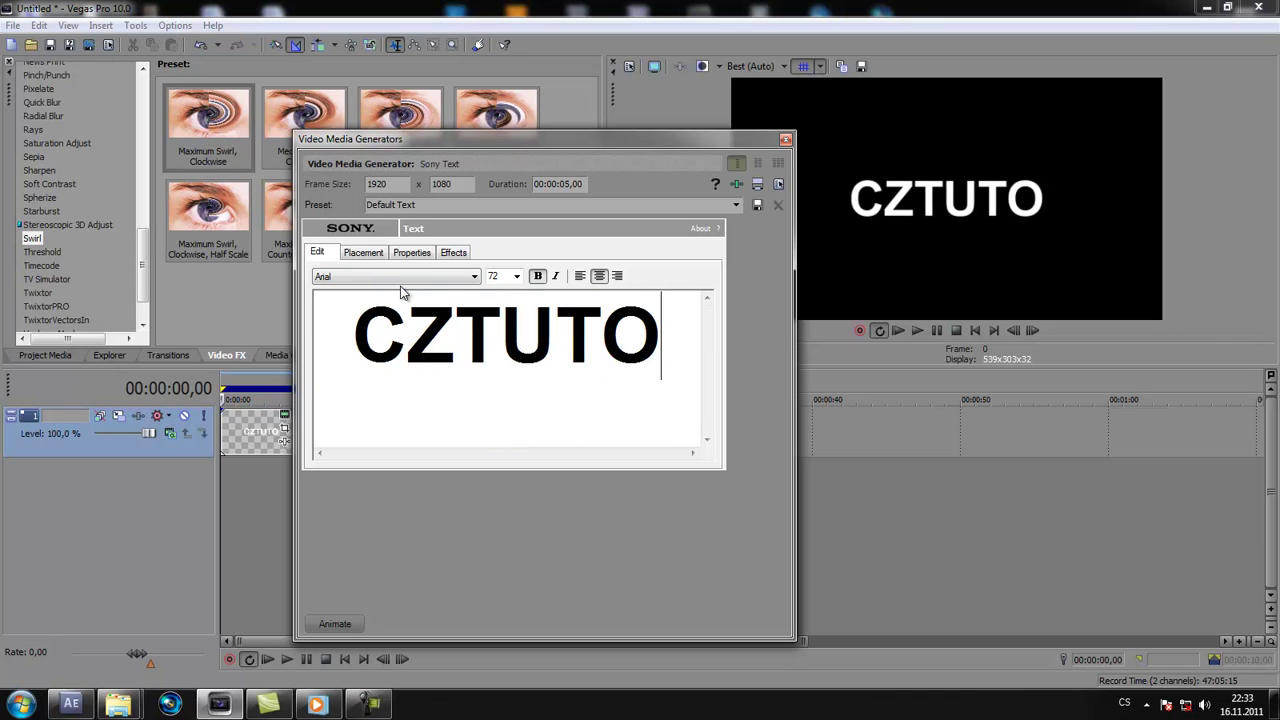
{"action": "type", "text": "RIALS"}
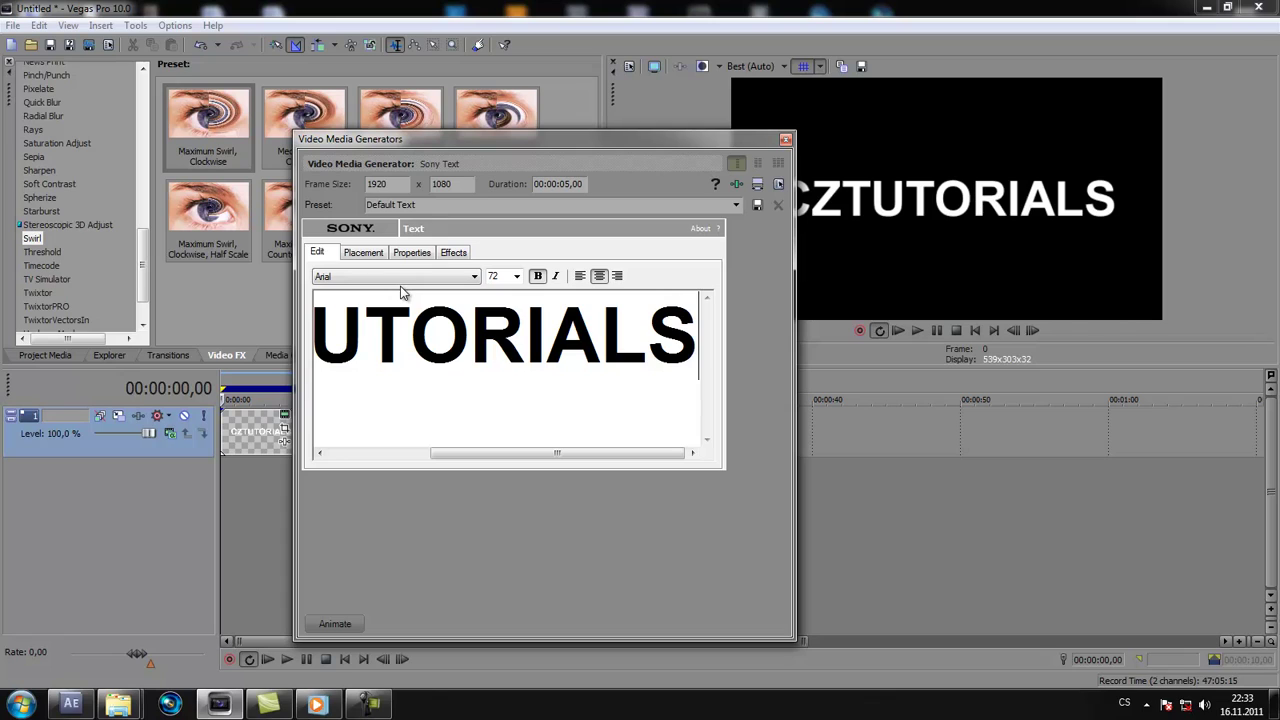
{"action": "left_click", "coordinate": [516, 276]}
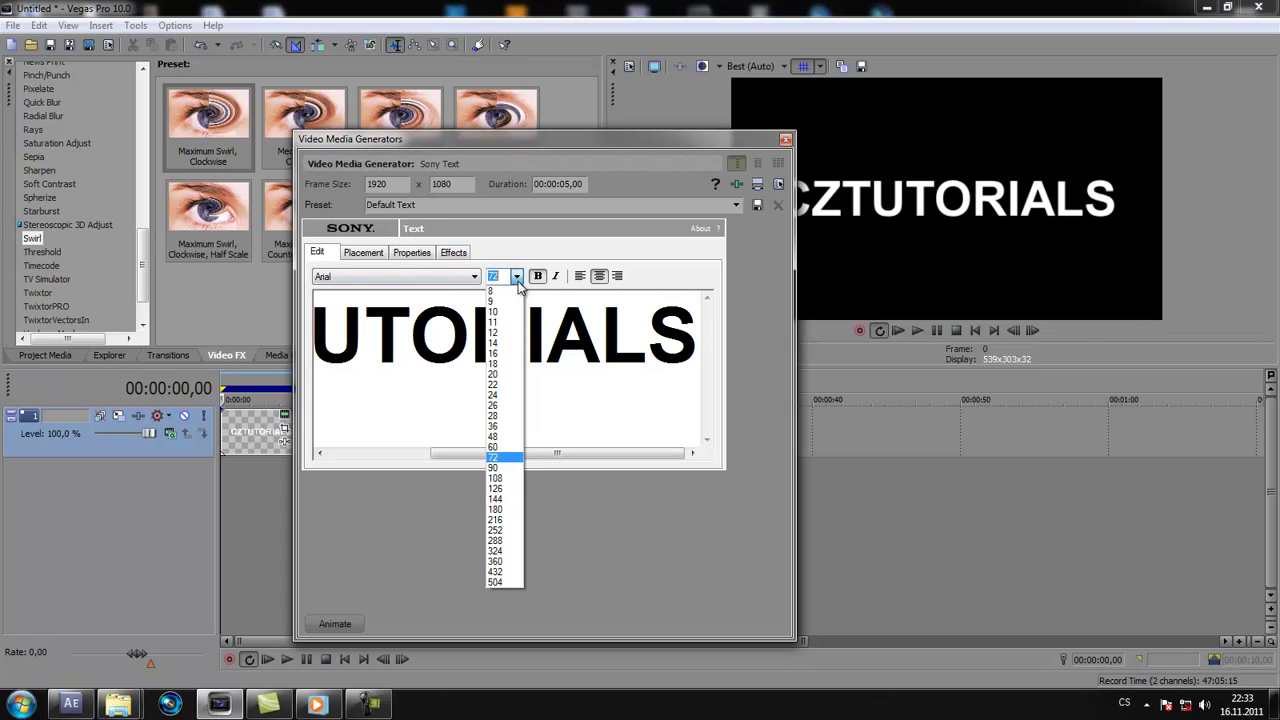
{"action": "left_click", "coordinate": [494, 436]}
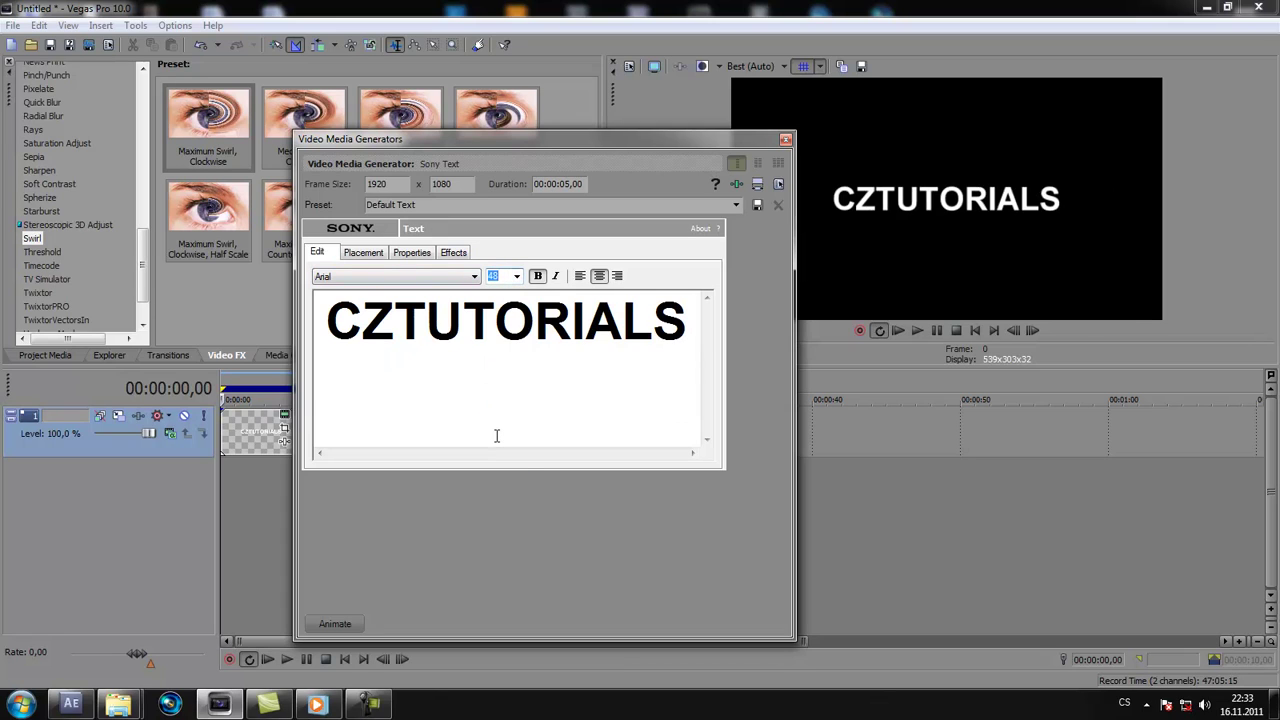
Step: Set the CZTUTORIALS text's font to Bitsumishi and close the media generator window
{"action": "left_click", "coordinate": [450, 277]}
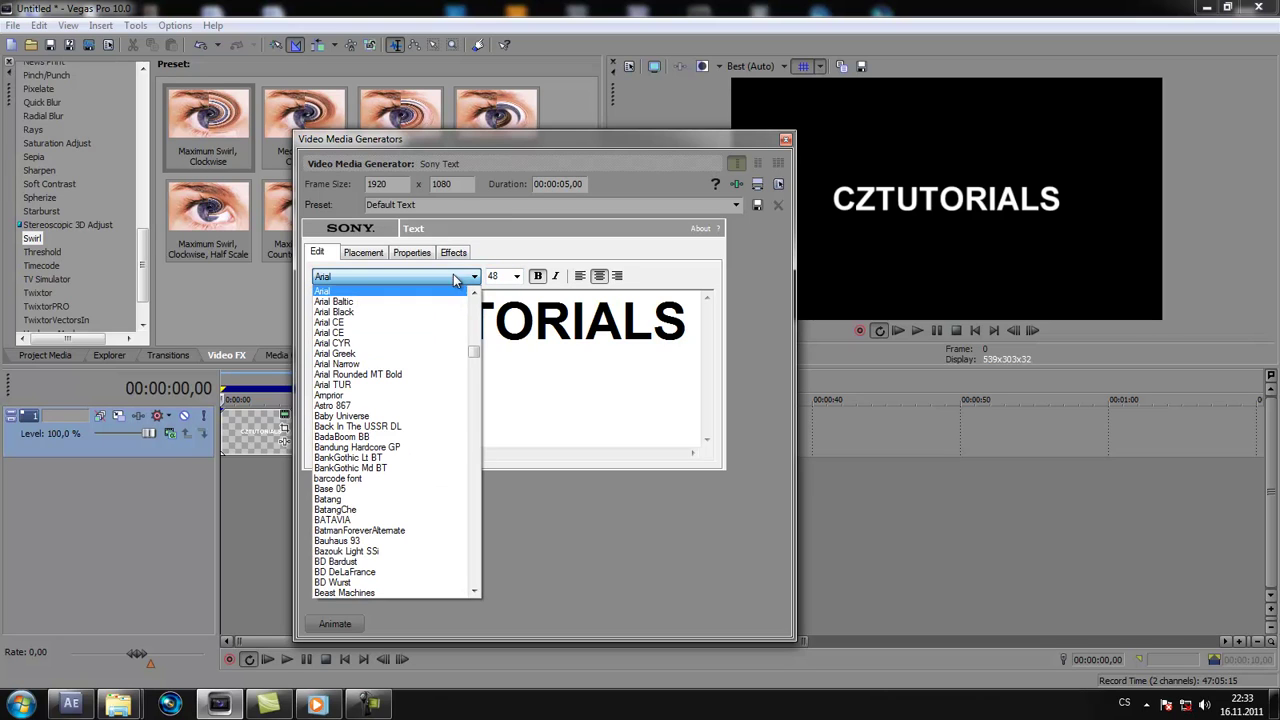
{"action": "left_click", "coordinate": [400, 395]}
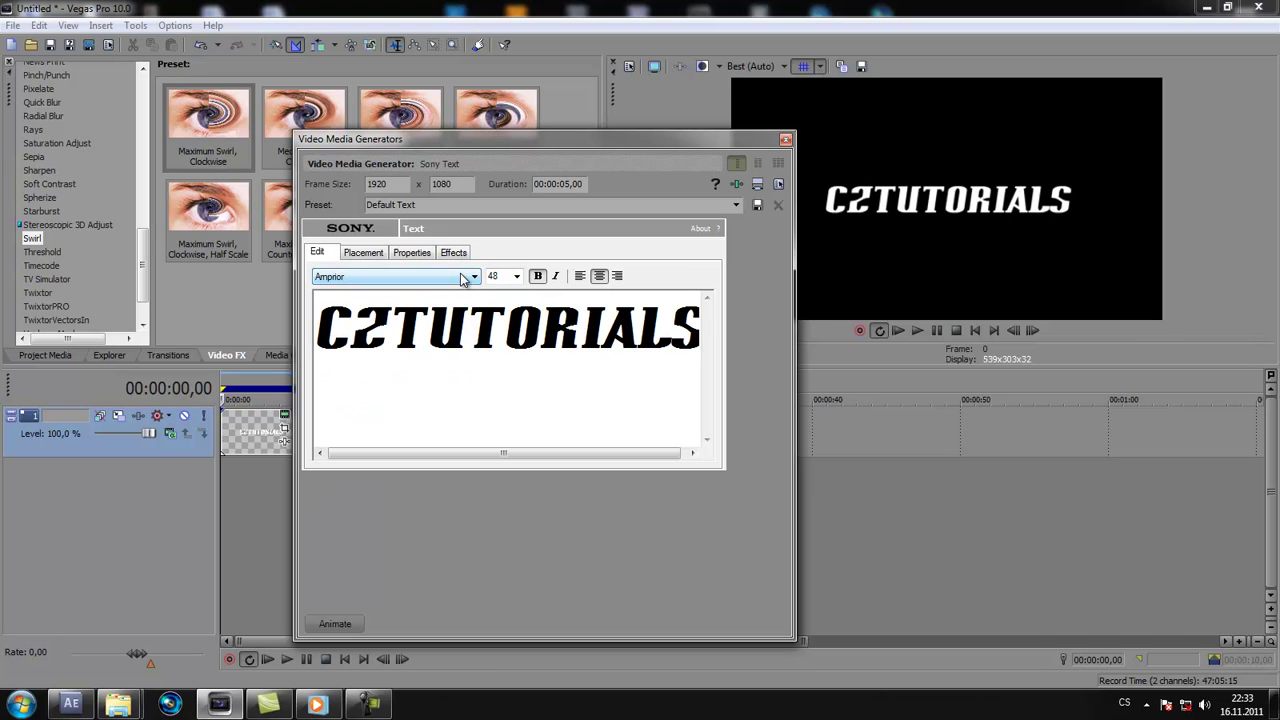
{"action": "scroll", "coordinate": [463, 279], "scroll_direction": "down", "scroll_amount": 5}
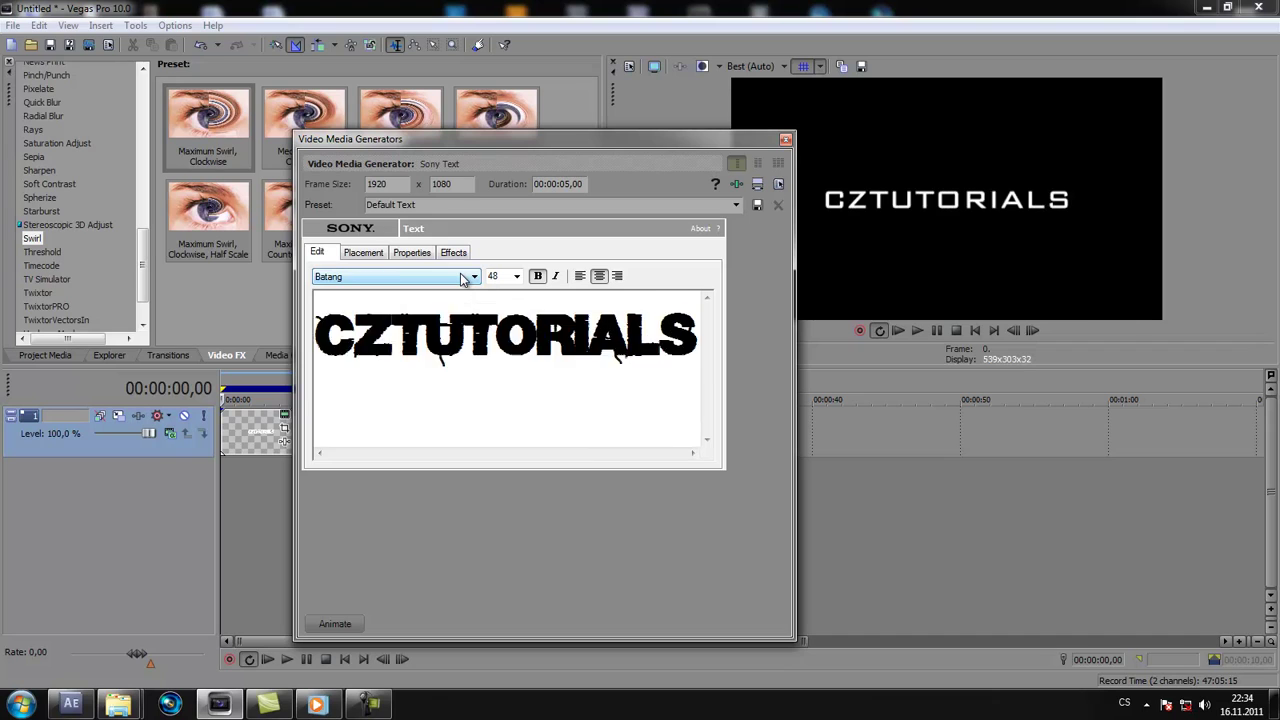
{"action": "scroll", "coordinate": [463, 279], "scroll_direction": "down", "scroll_amount": 4}
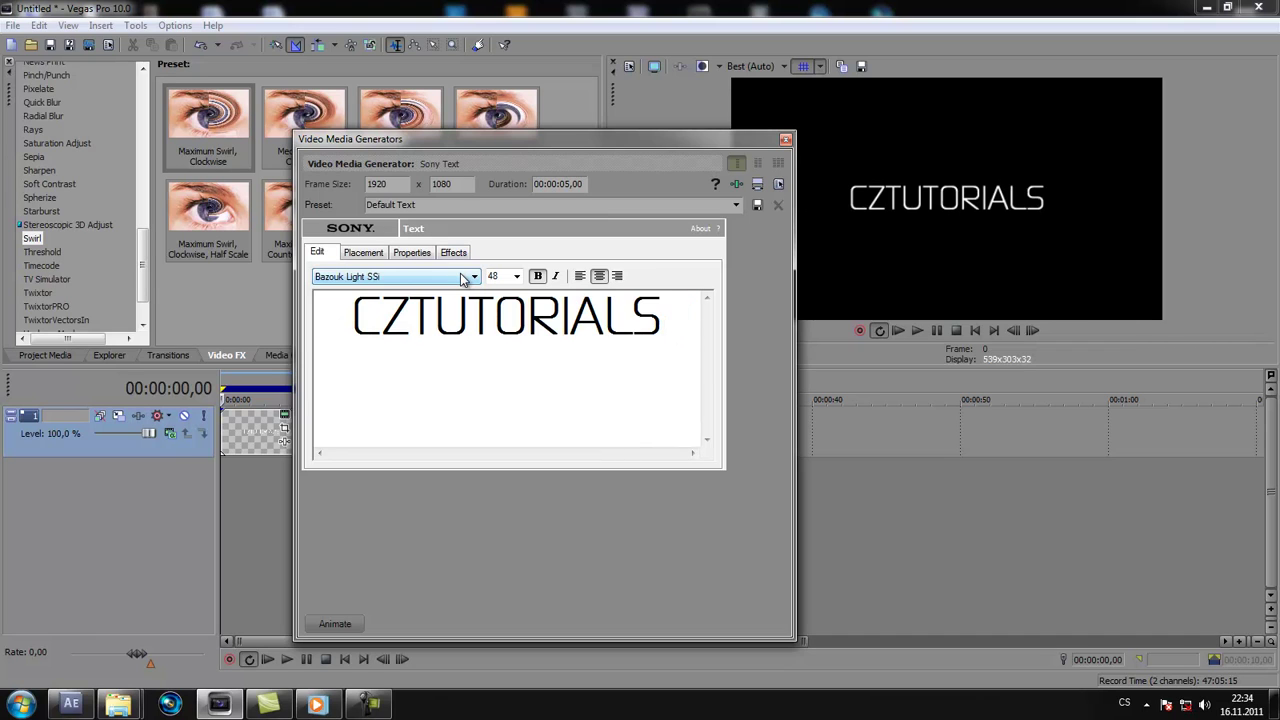
{"action": "scroll", "coordinate": [463, 279], "scroll_direction": "down", "scroll_amount": 4}
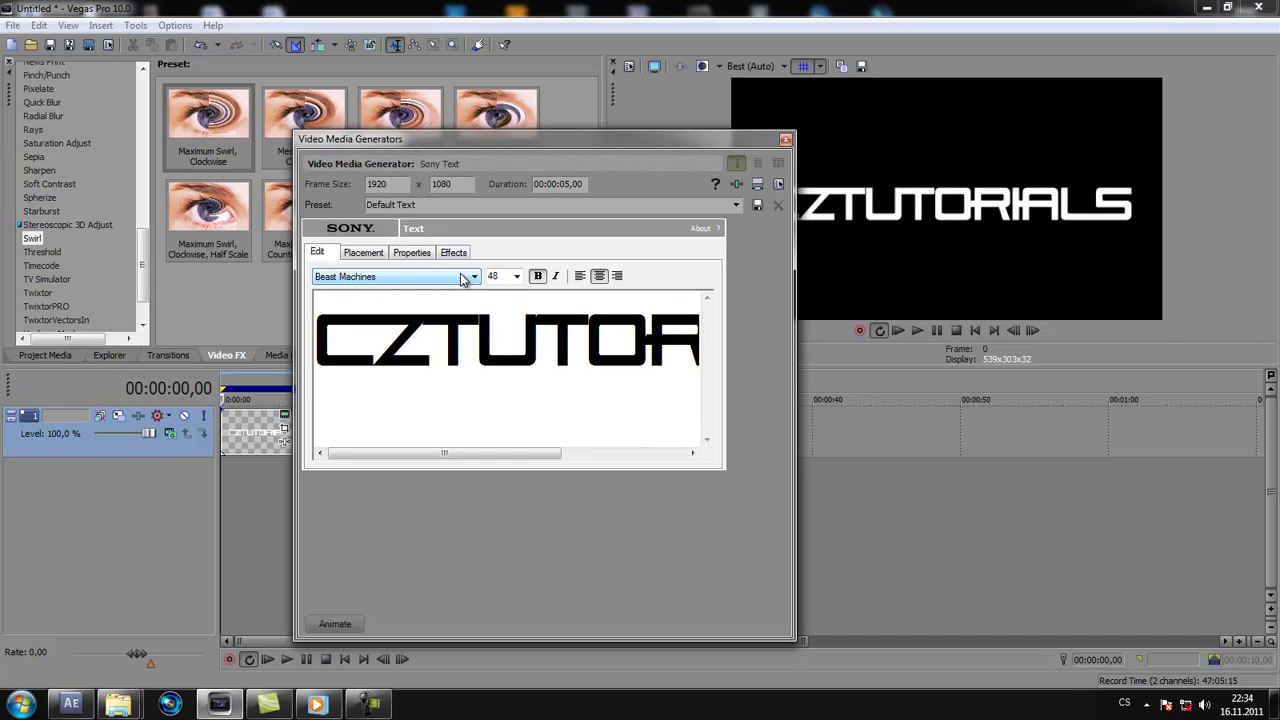
{"action": "scroll", "coordinate": [463, 279], "scroll_direction": "down", "scroll_amount": 3}
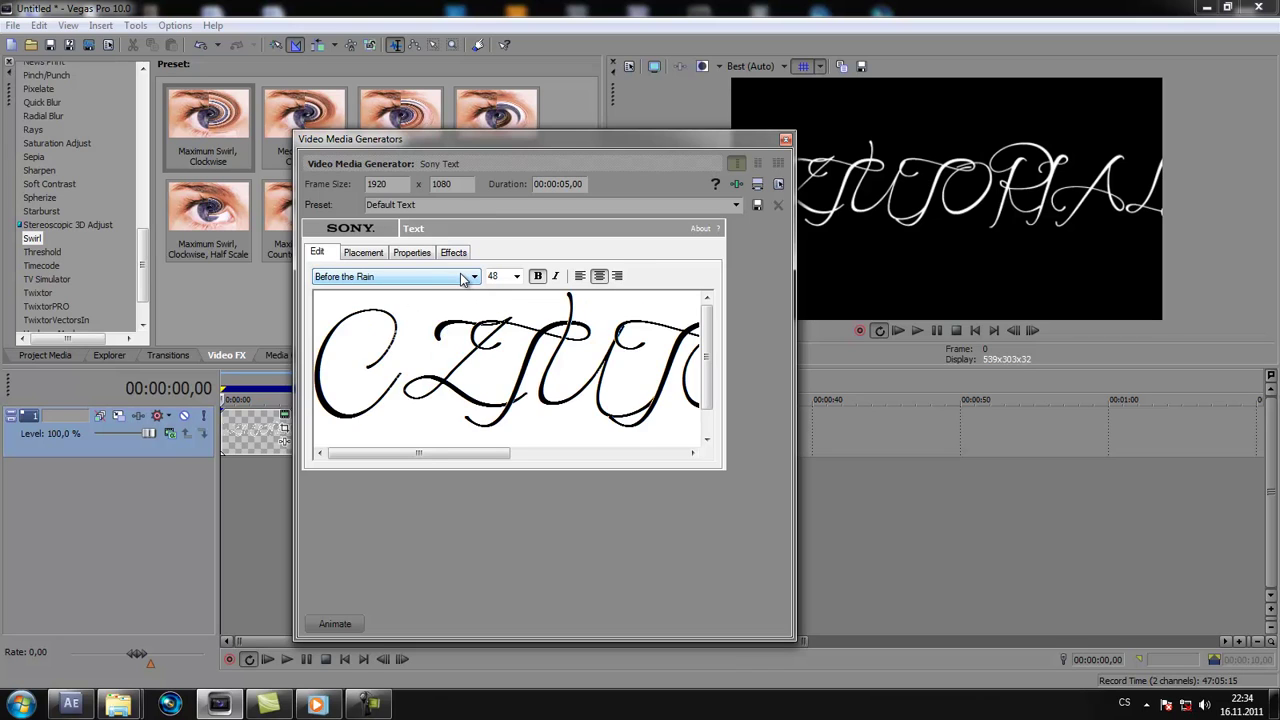
{"action": "scroll", "coordinate": [463, 279], "scroll_direction": "down", "scroll_amount": 3}
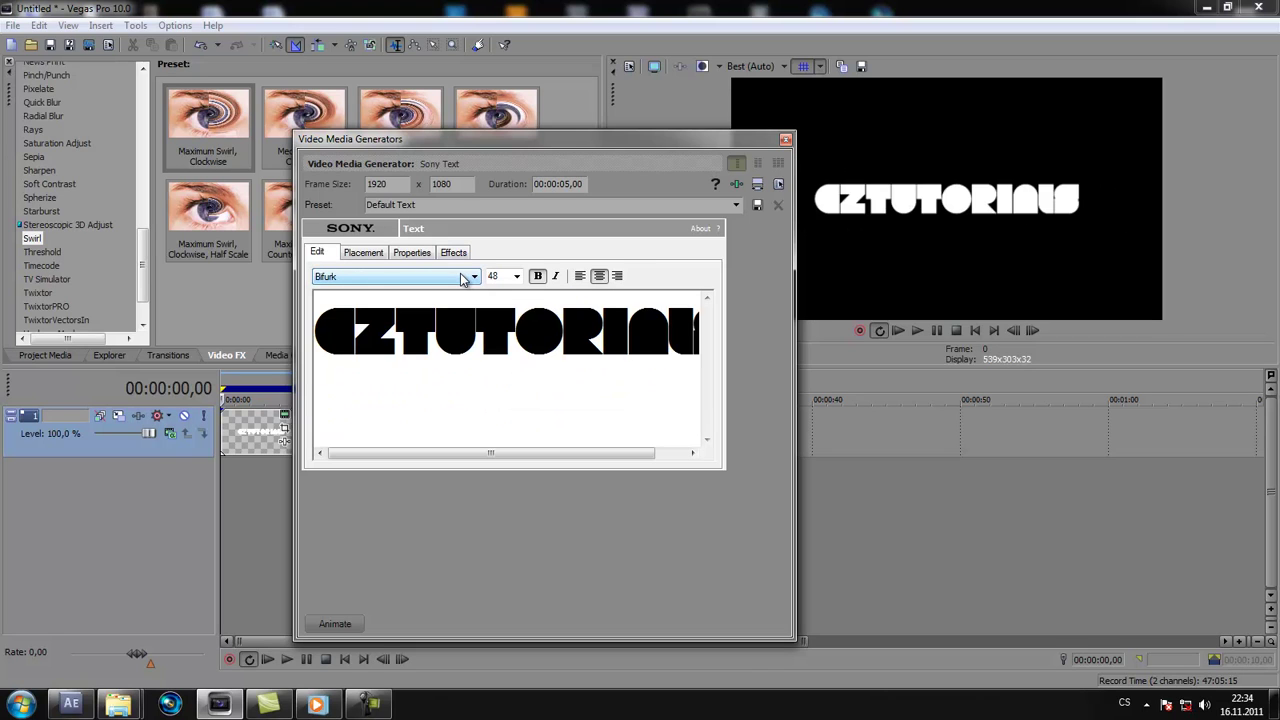
{"action": "scroll", "coordinate": [463, 279], "scroll_direction": "down", "scroll_amount": 4}
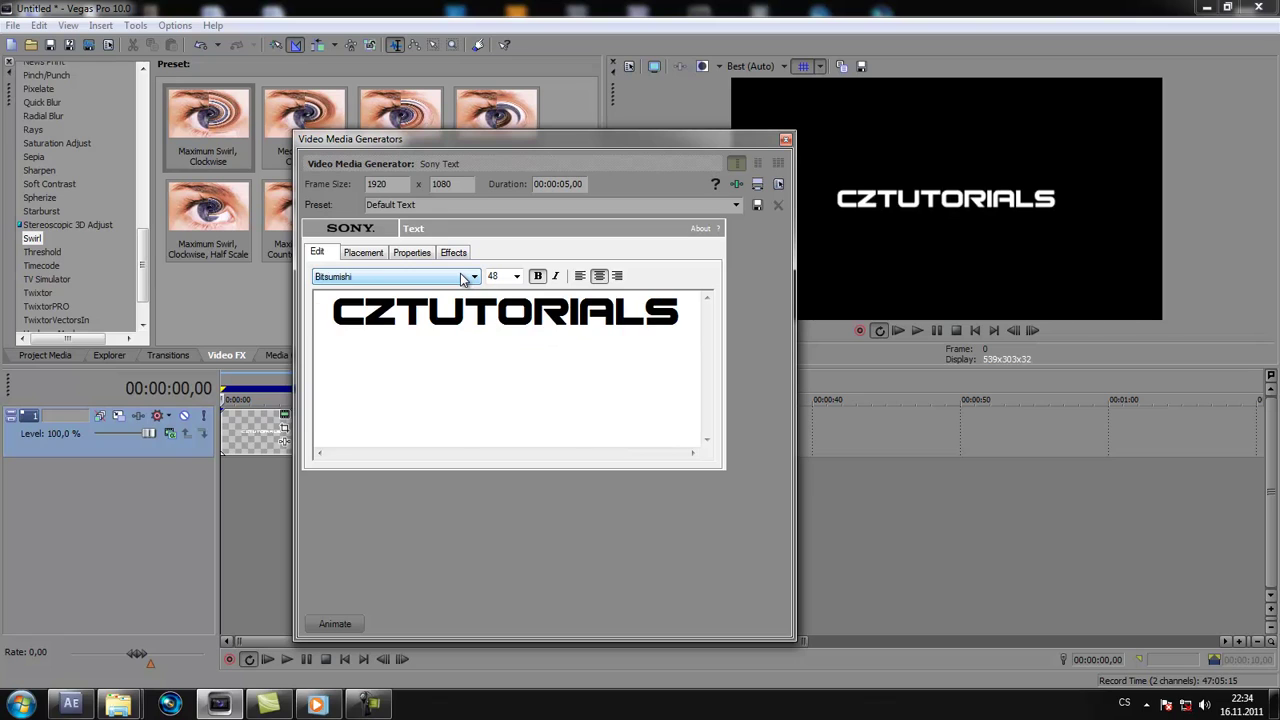
{"action": "scroll", "coordinate": [463, 279], "scroll_direction": "down", "scroll_amount": 1}
{"action": "scroll", "coordinate": [463, 279], "scroll_direction": "up", "scroll_amount": 1}
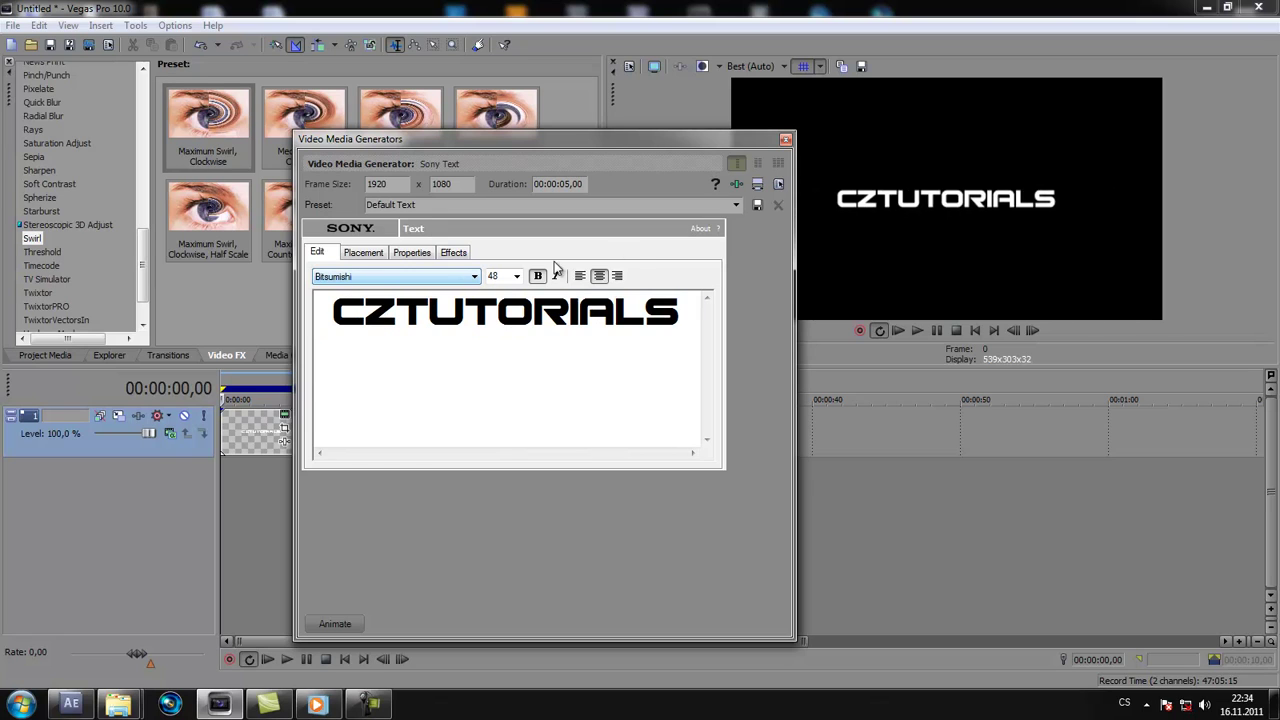
{"action": "left_click", "coordinate": [786, 140]}
{"action": "left_click", "coordinate": [249, 441]}
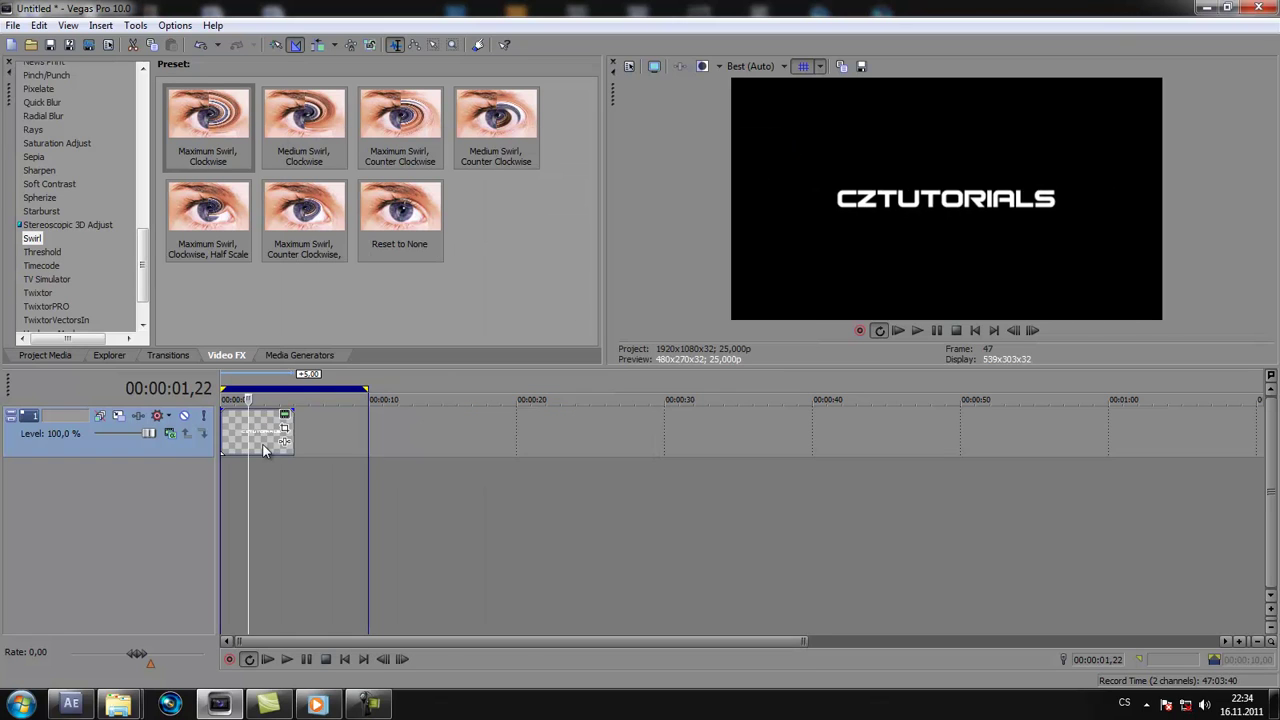
{"action": "left_click_drag", "start_coordinate": [249, 441], "coordinate": [256, 441]}
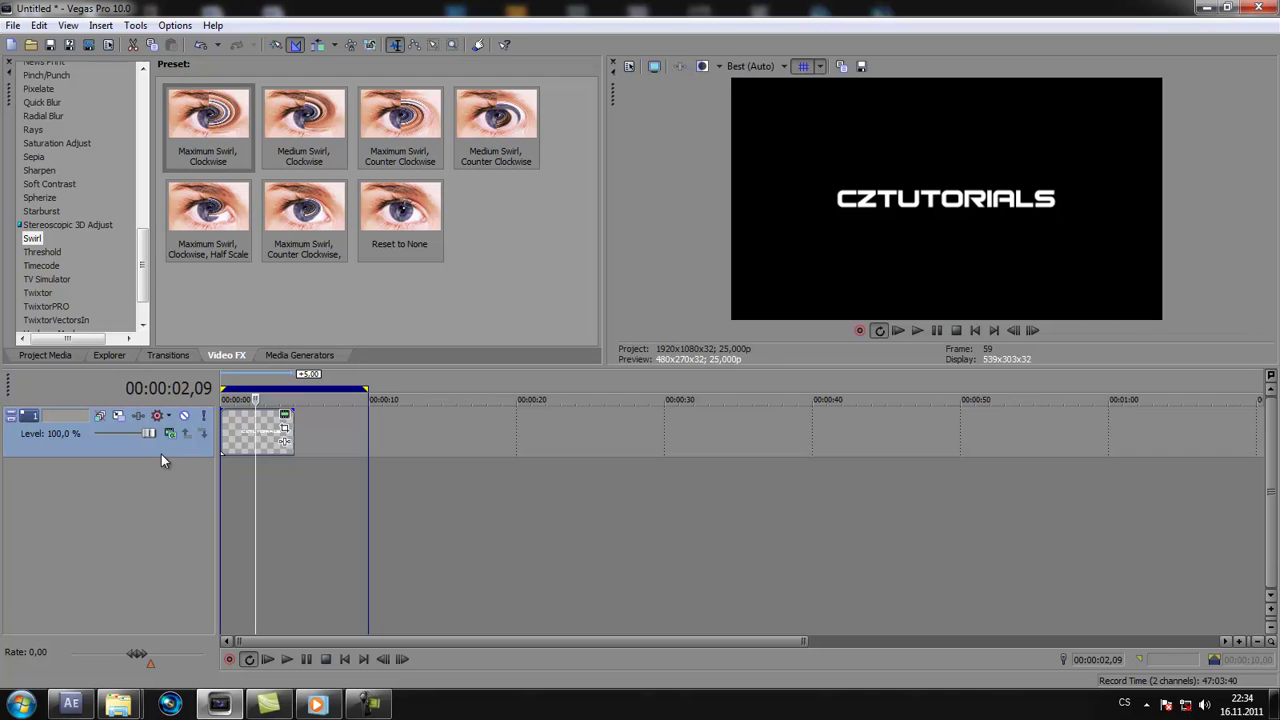
{"action": "left_click", "coordinate": [245, 447]}
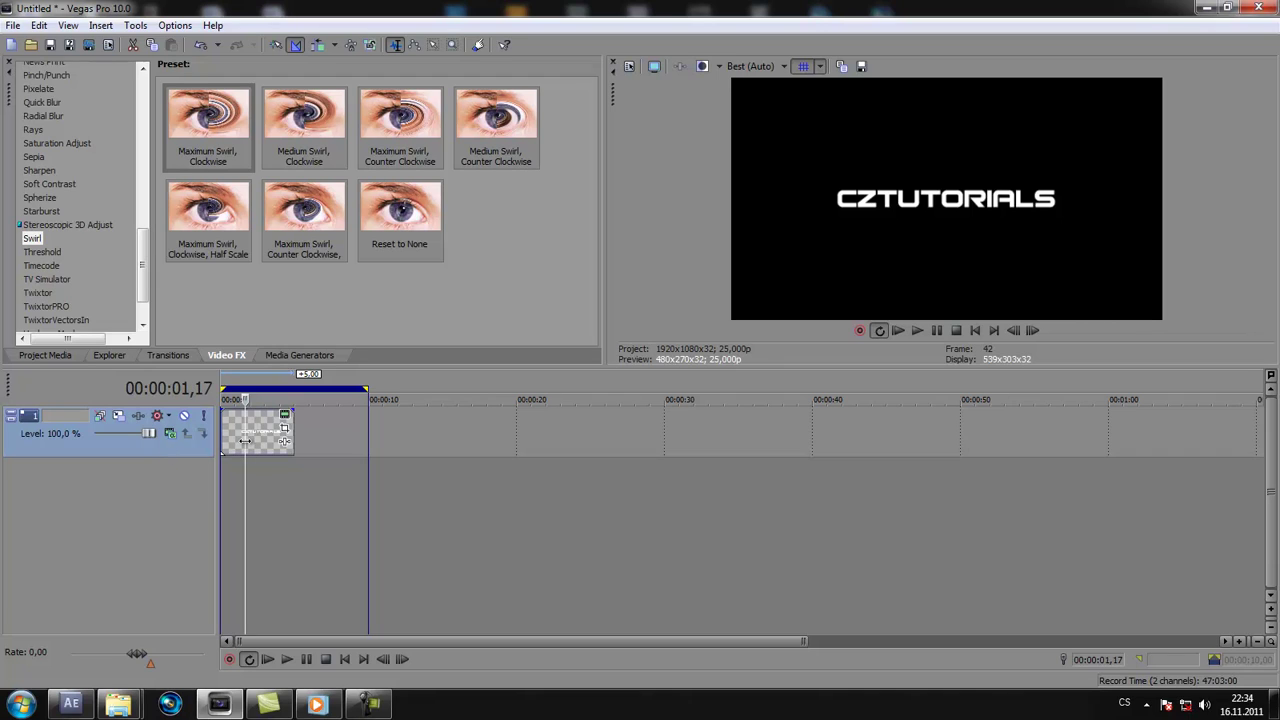
{"action": "mouse_move", "coordinate": [245, 441]}
{"action": "left_mouse_down"}
{"action": "mouse_move", "coordinate": [281, 441]}
{"action": "mouse_move", "coordinate": [255, 437]}
{"action": "left_mouse_up"}
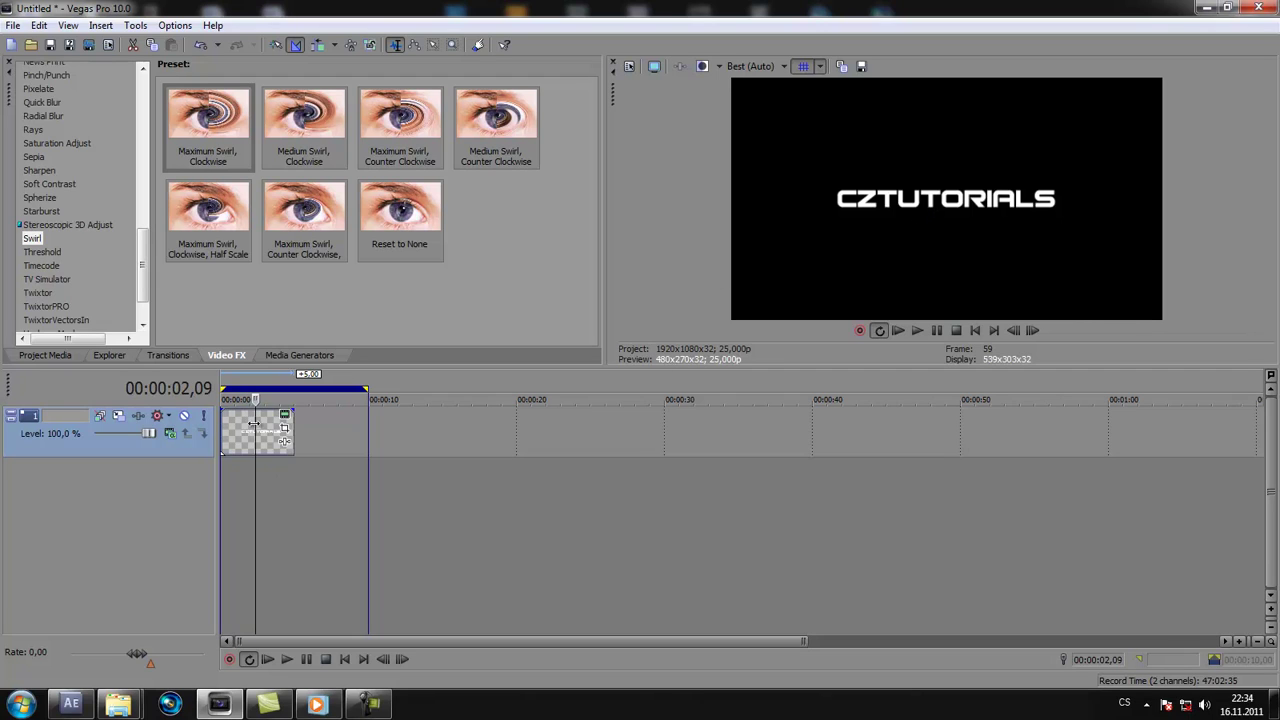
{"action": "left_click_drag", "start_coordinate": [255, 428], "coordinate": [244, 435]}
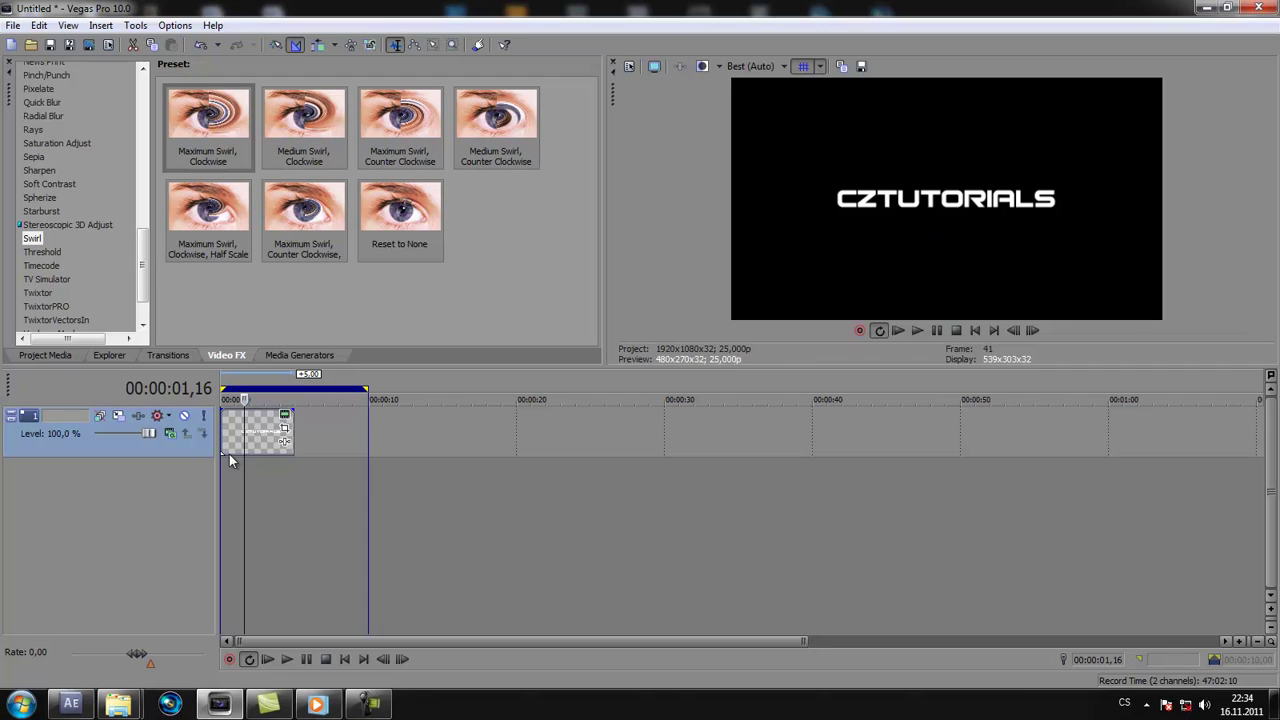
{"action": "left_click_drag", "start_coordinate": [245, 438], "coordinate": [261, 440]}
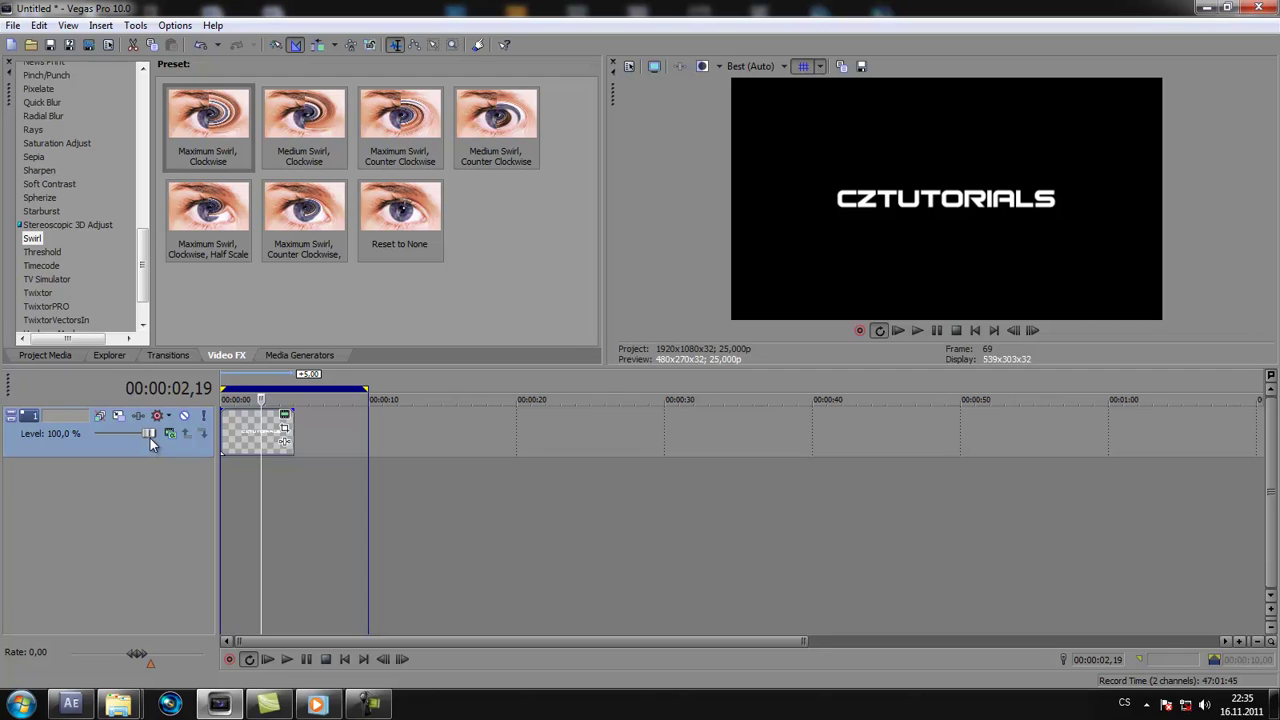
{"action": "mouse_move", "coordinate": [255, 432]}
{"action": "left_mouse_down"}
{"action": "mouse_move", "coordinate": [246, 438]}
{"action": "mouse_move", "coordinate": [285, 438]}
{"action": "mouse_move", "coordinate": [262, 438]}
{"action": "left_mouse_up"}
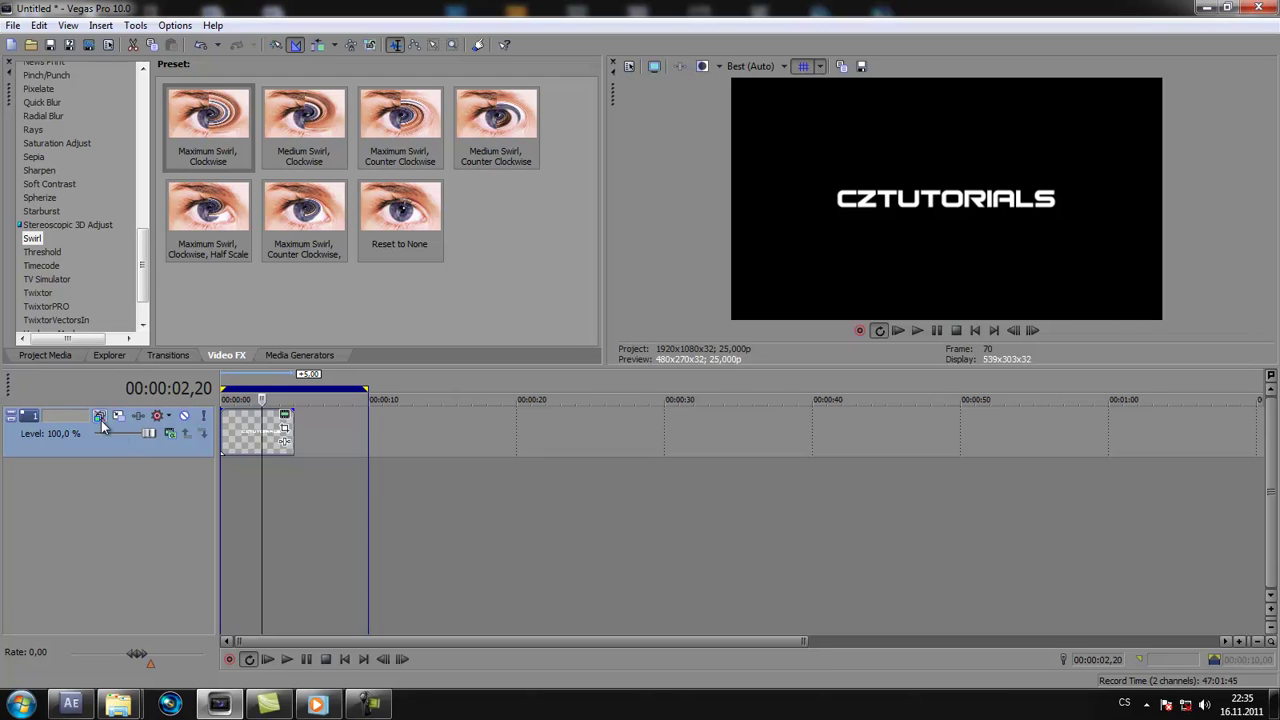
{"action": "left_click", "coordinate": [259, 441]}
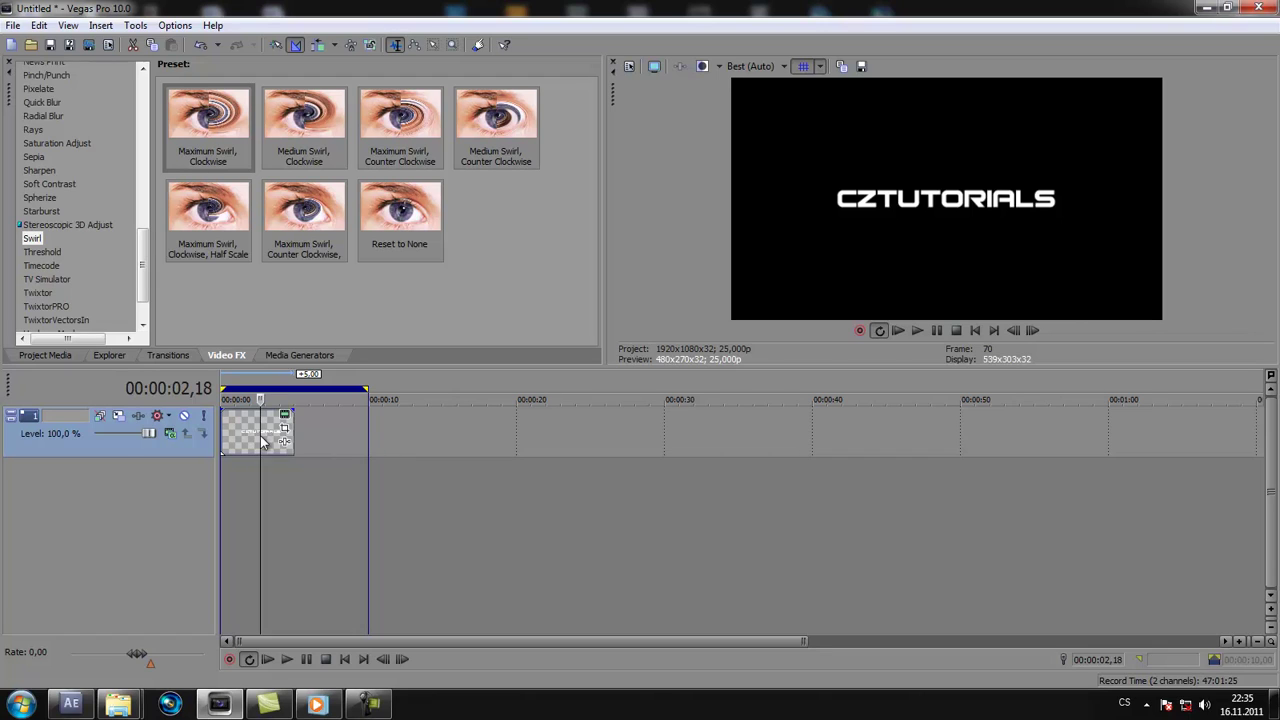
{"action": "left_click", "coordinate": [255, 441]}
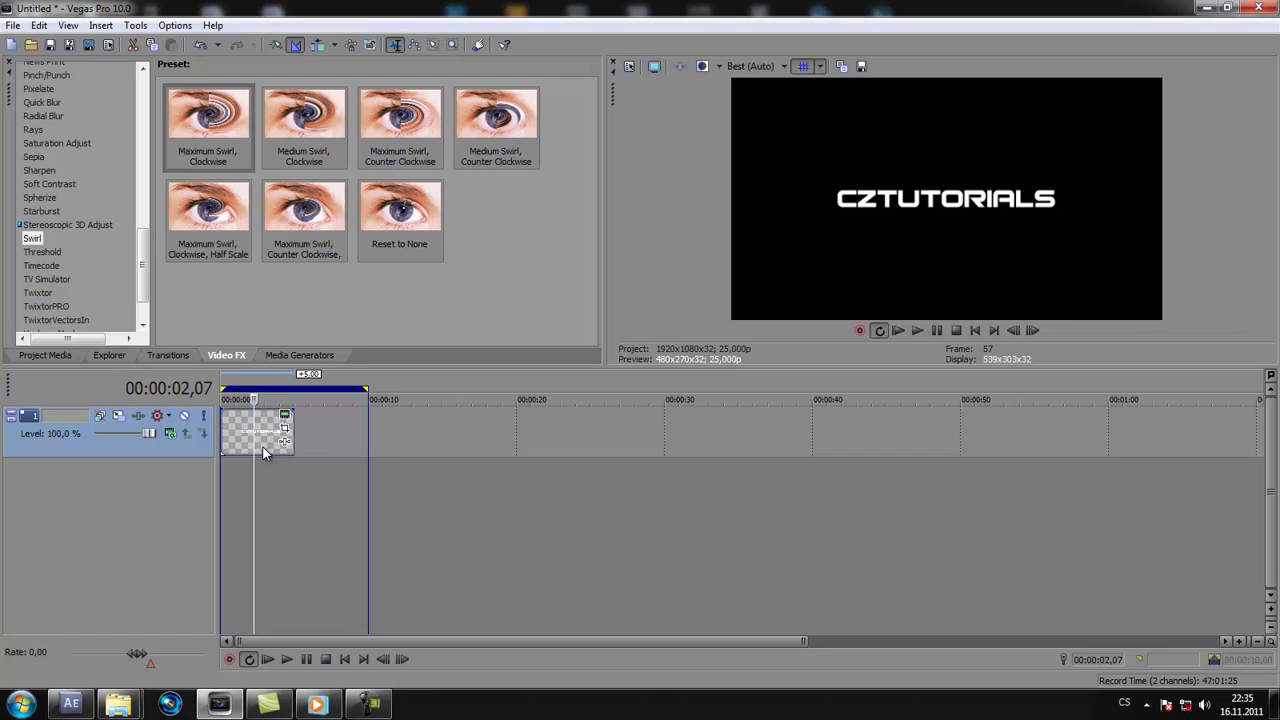
{"action": "left_click", "coordinate": [119, 417]}
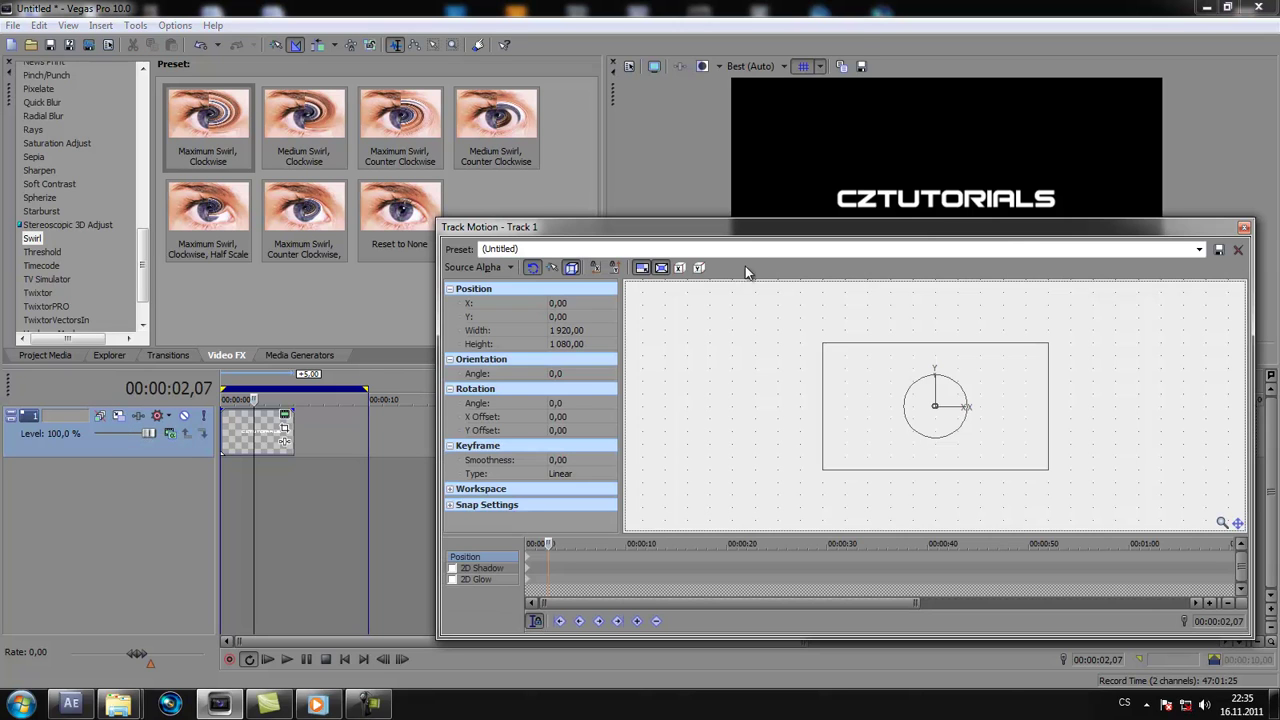
{"action": "left_click_drag", "start_coordinate": [692, 237], "coordinate": [537, 213]}
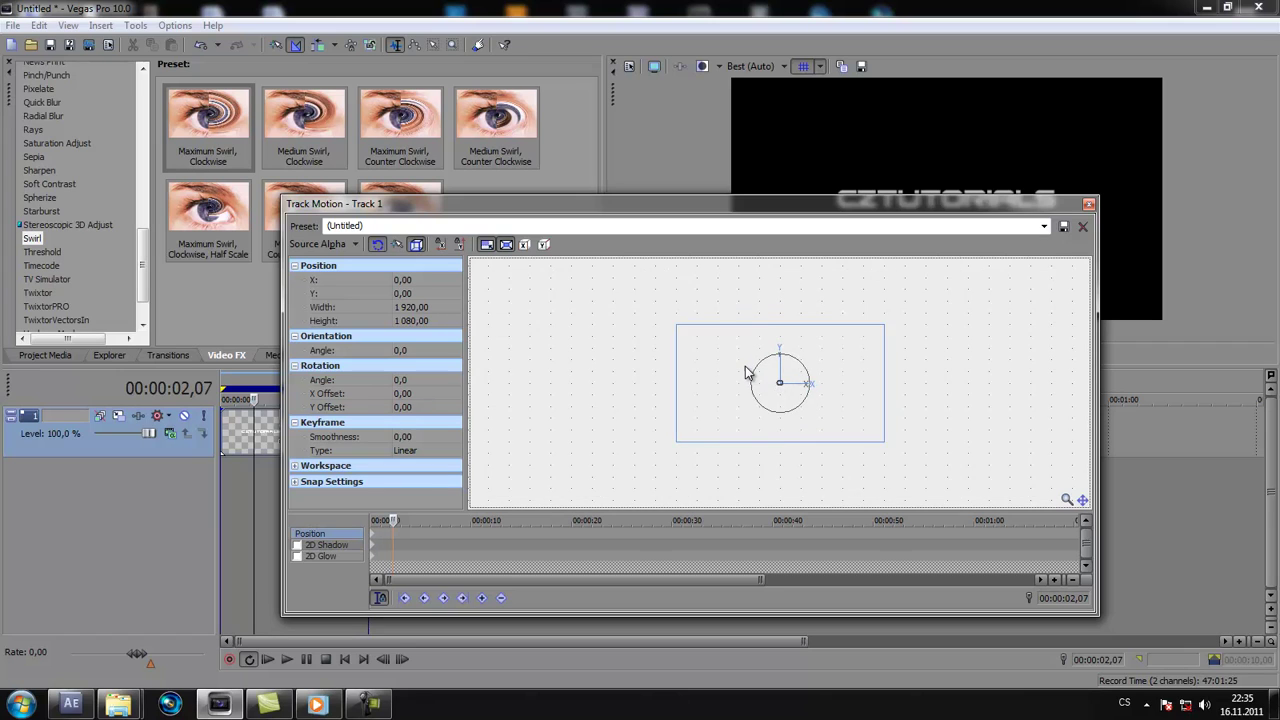
{"action": "left_click", "coordinate": [1090, 204]}
Step: Set the text track's compositing mode to 3D Source Alpha
{"action": "left_click", "coordinate": [170, 433]}
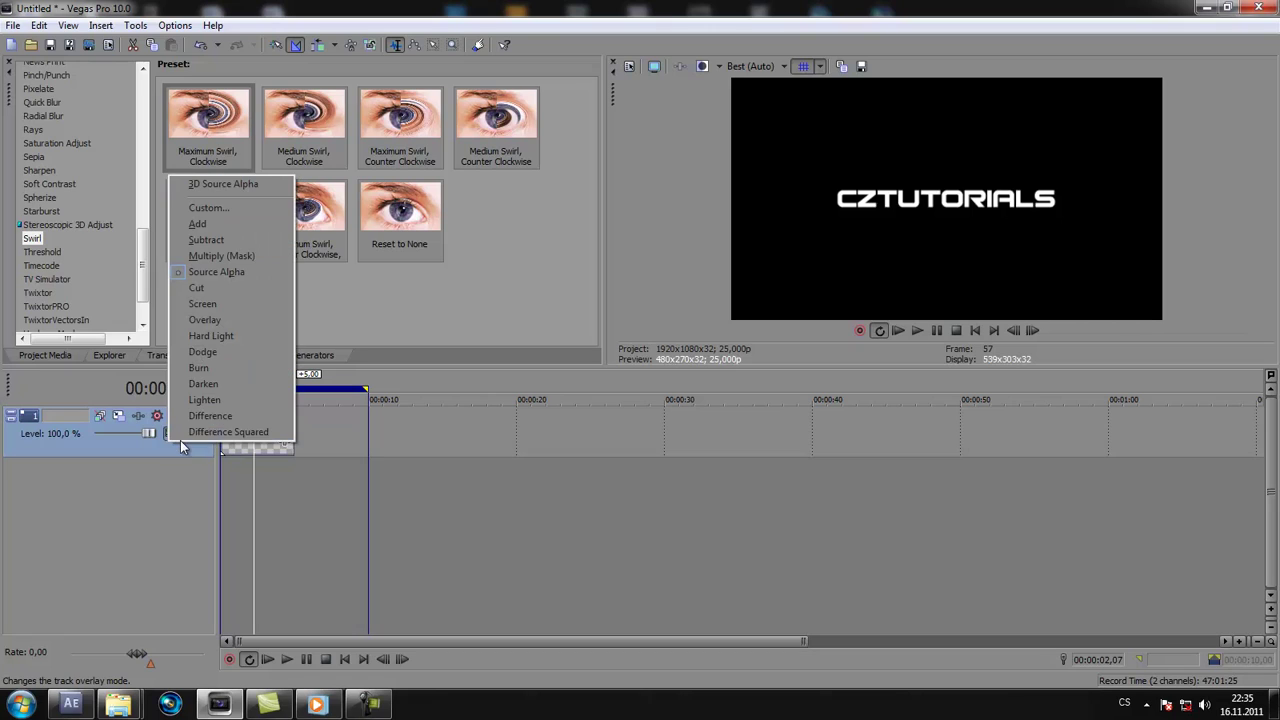
{"action": "left_click", "coordinate": [197, 186]}
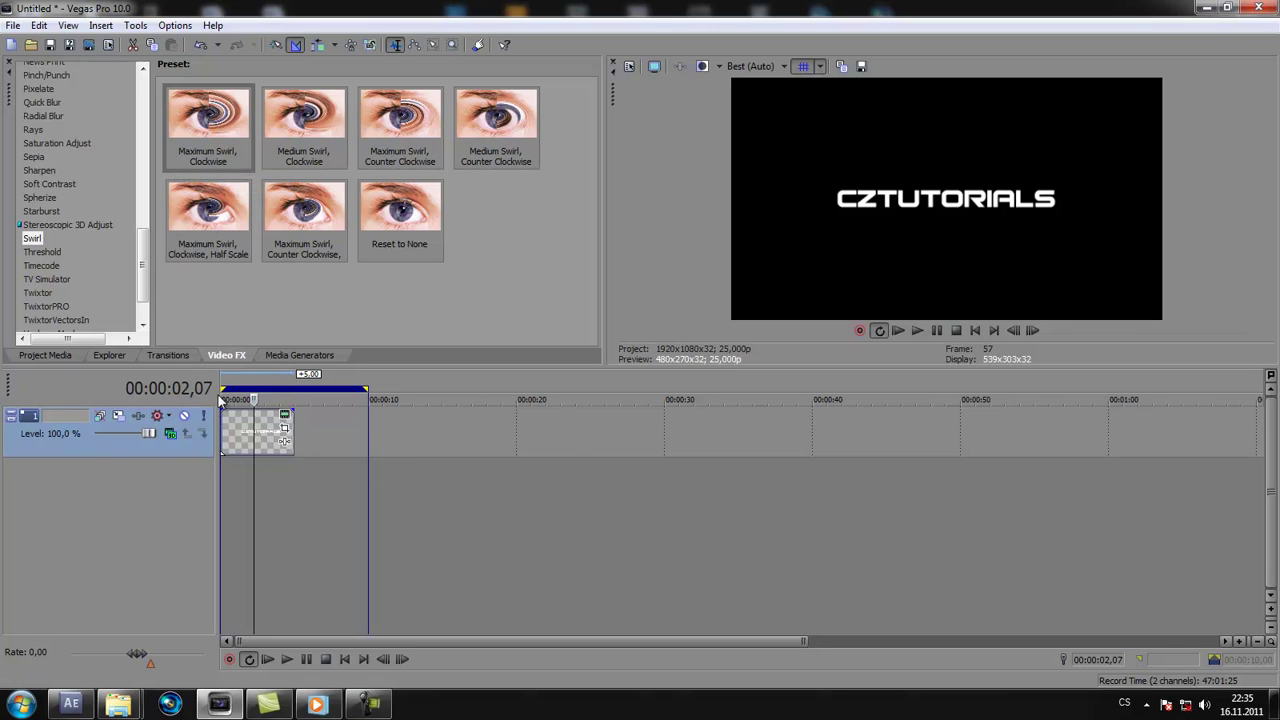
{"action": "left_click", "coordinate": [166, 433]}
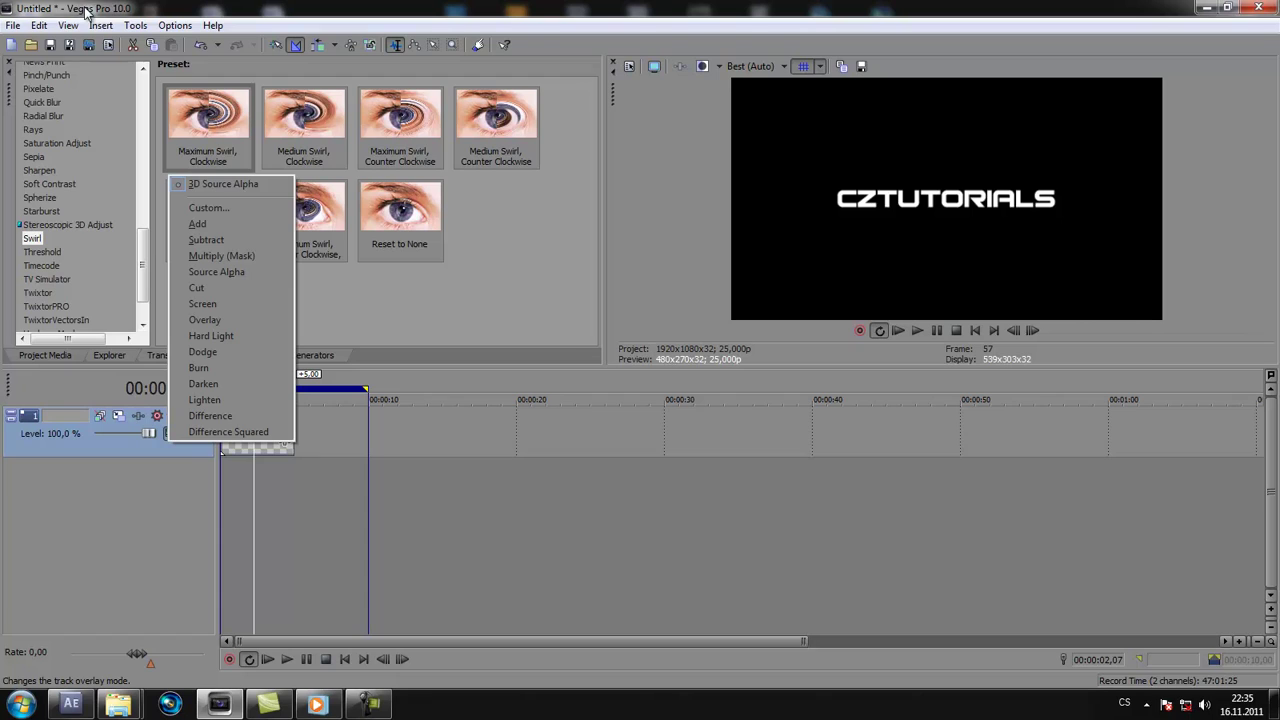
{"action": "left_click", "coordinate": [142, 507]}
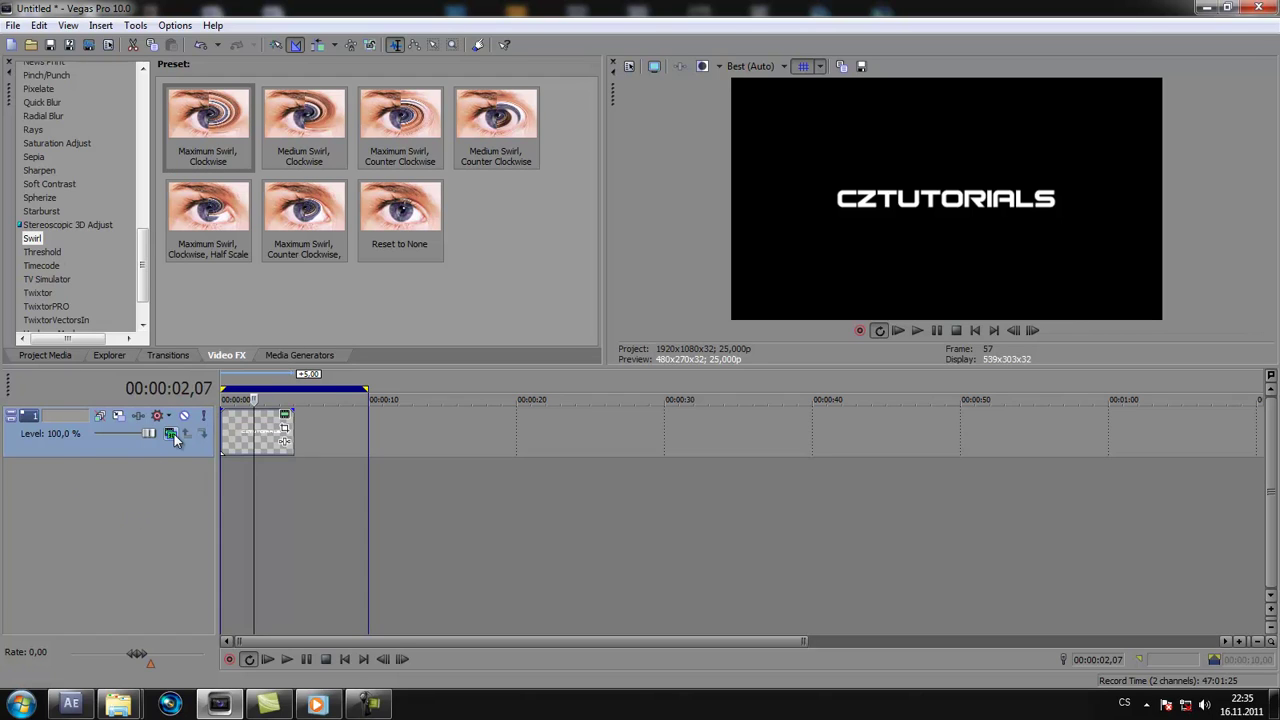
{"action": "left_click", "coordinate": [243, 435]}
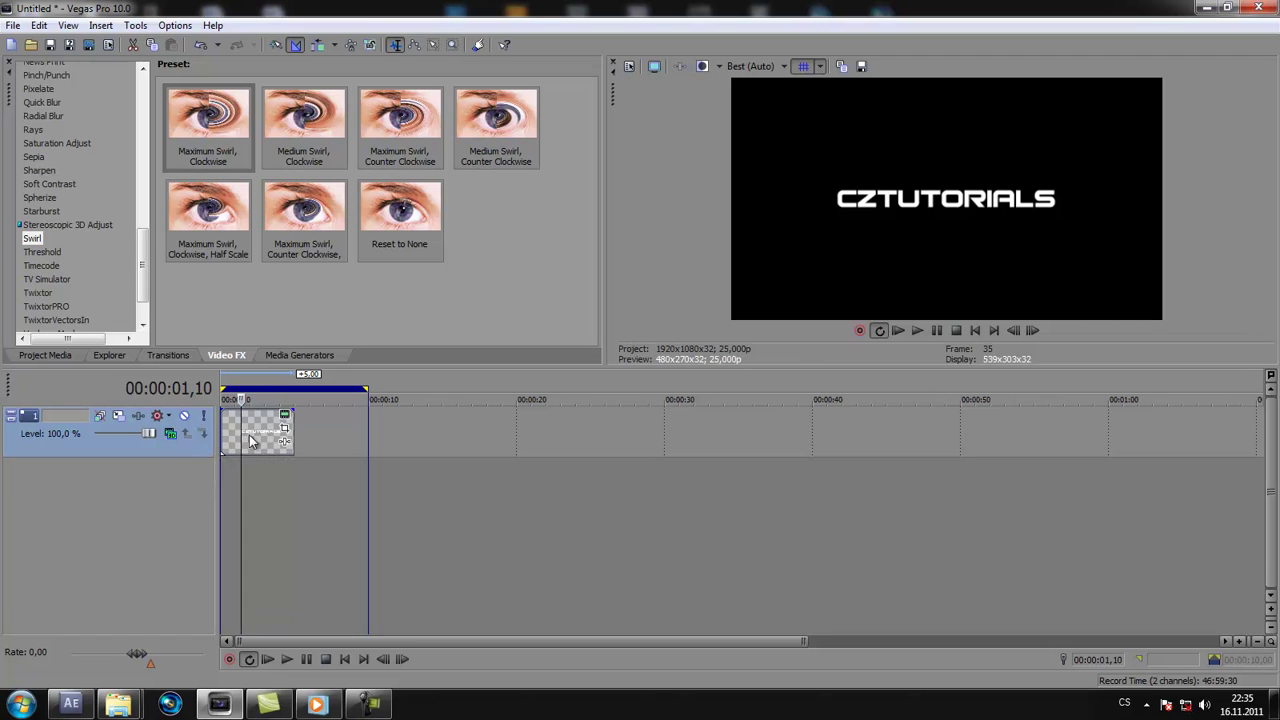
{"action": "left_click", "coordinate": [275, 438]}
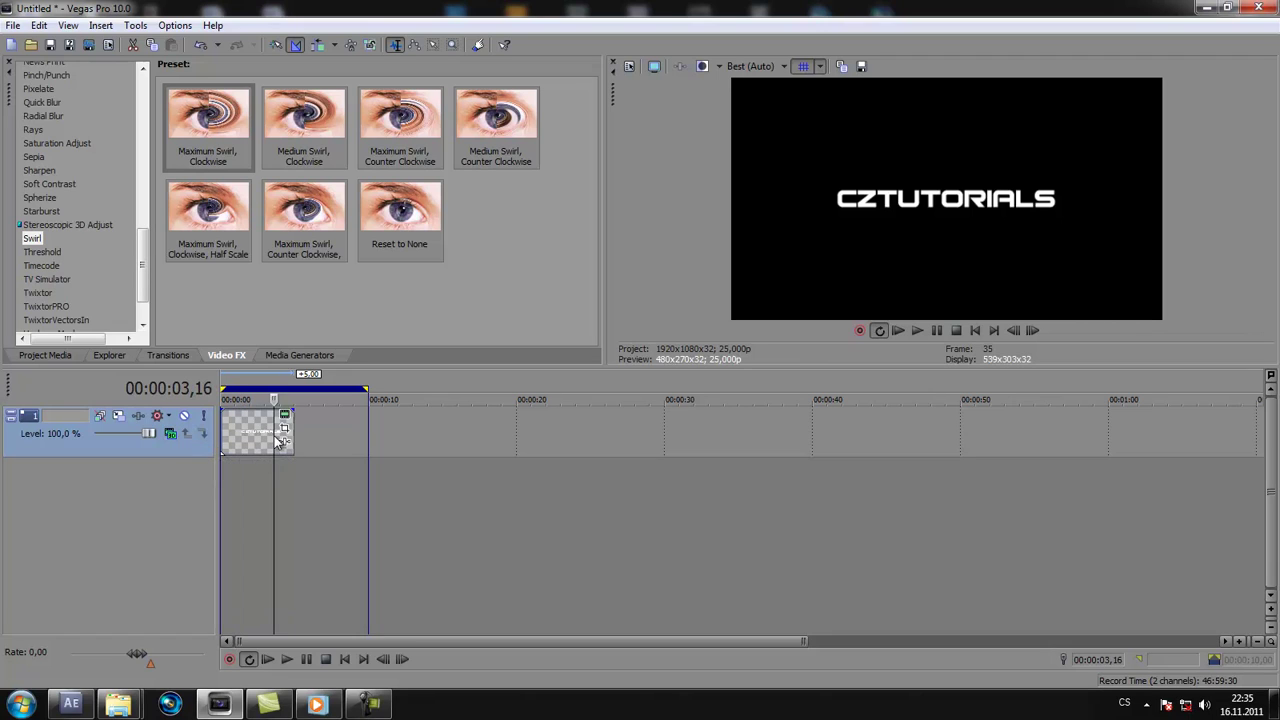
{"action": "left_click", "coordinate": [171, 433]}
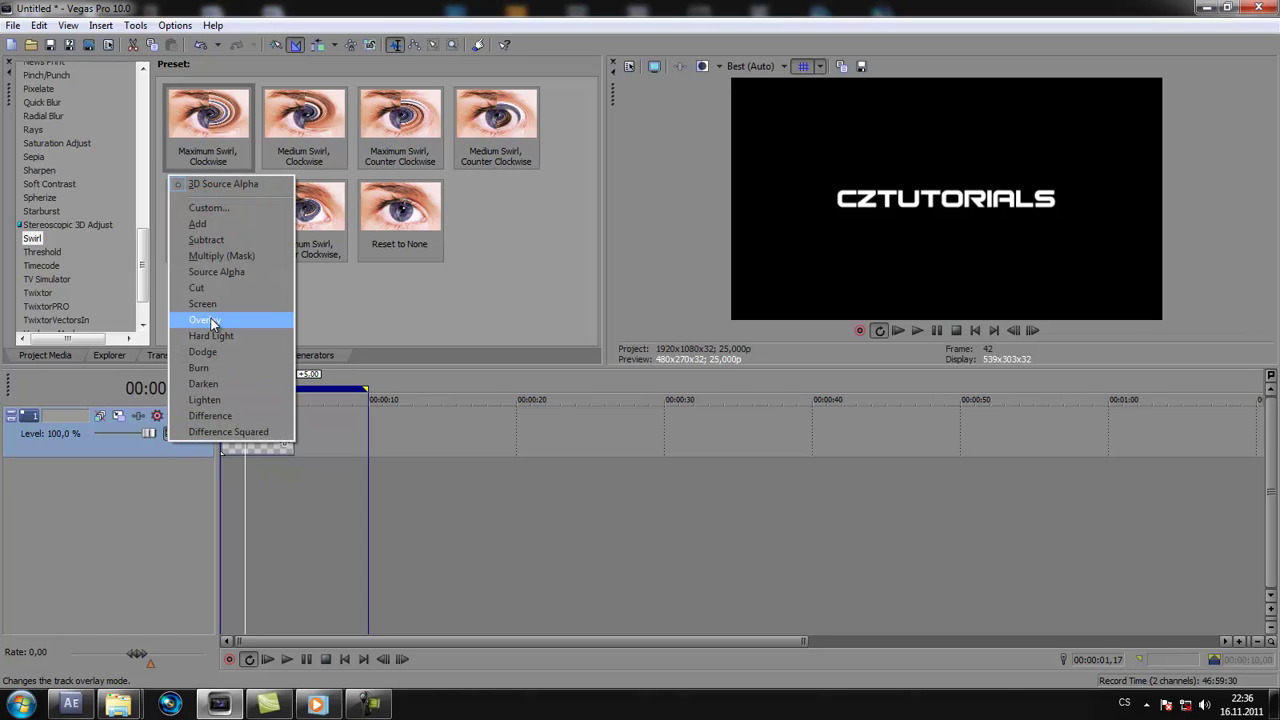
{"action": "left_click", "coordinate": [197, 386]}
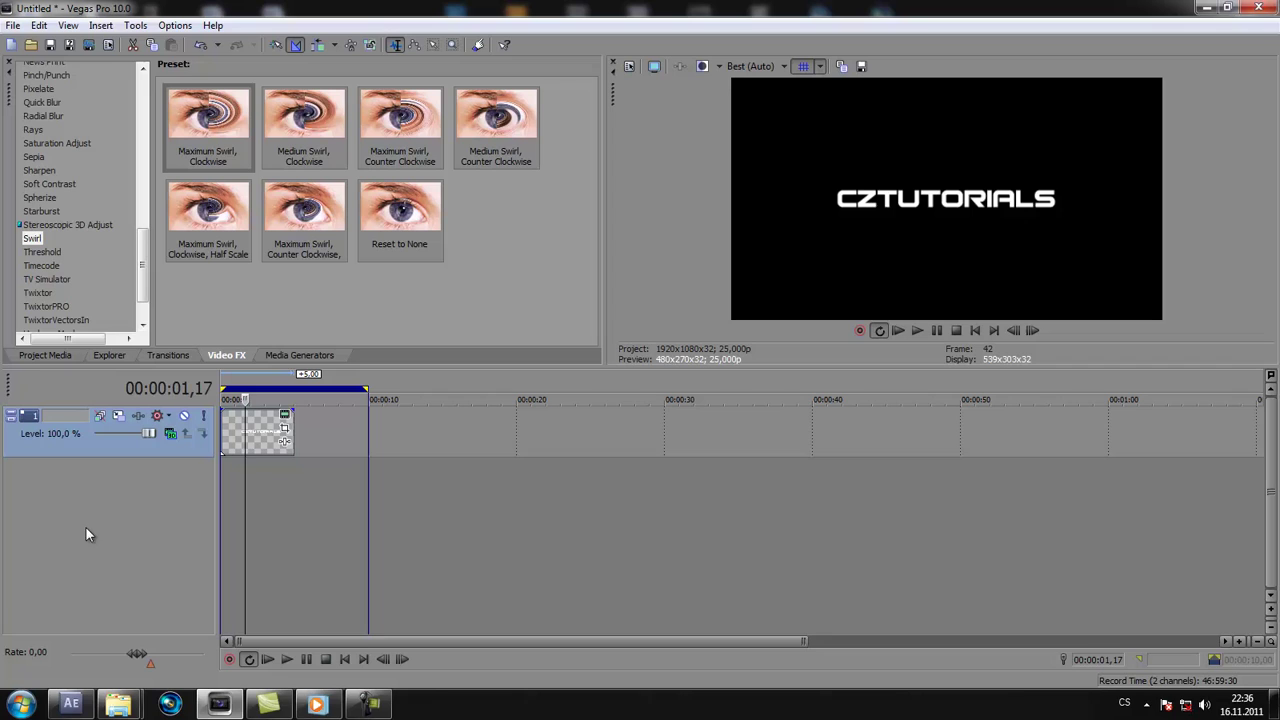
Step: Open the text track's Track Motion and set its Y orientation to 40 at the start, 00:00:00,00
{"action": "left_click", "coordinate": [118, 416]}
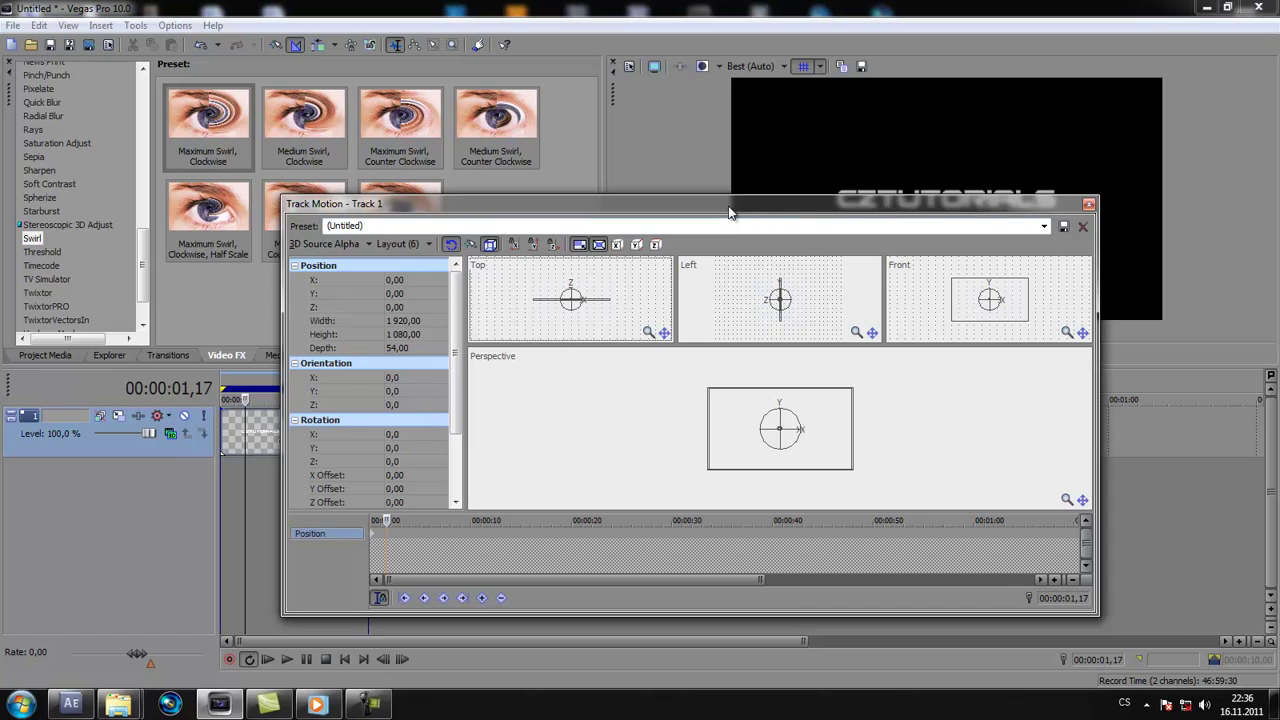
{"action": "left_click_drag", "start_coordinate": [726, 203], "coordinate": [676, 188]}
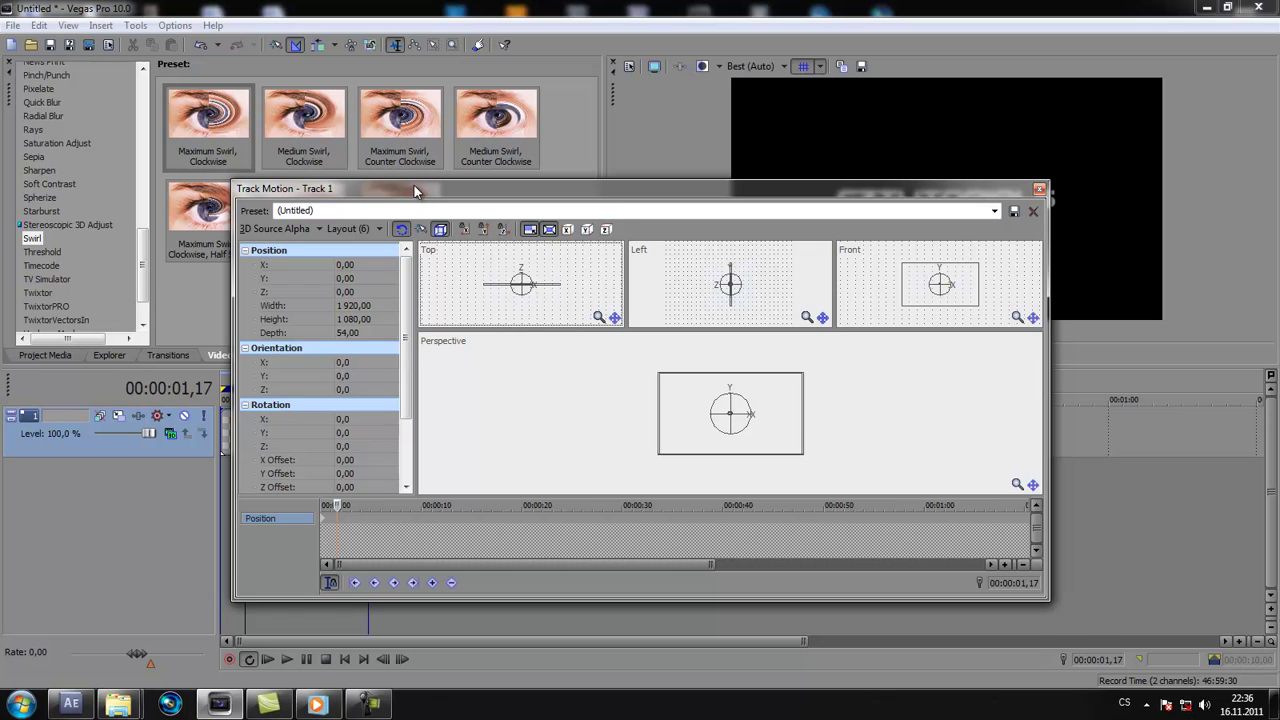
{"action": "left_click_drag", "start_coordinate": [414, 187], "coordinate": [516, 142]}
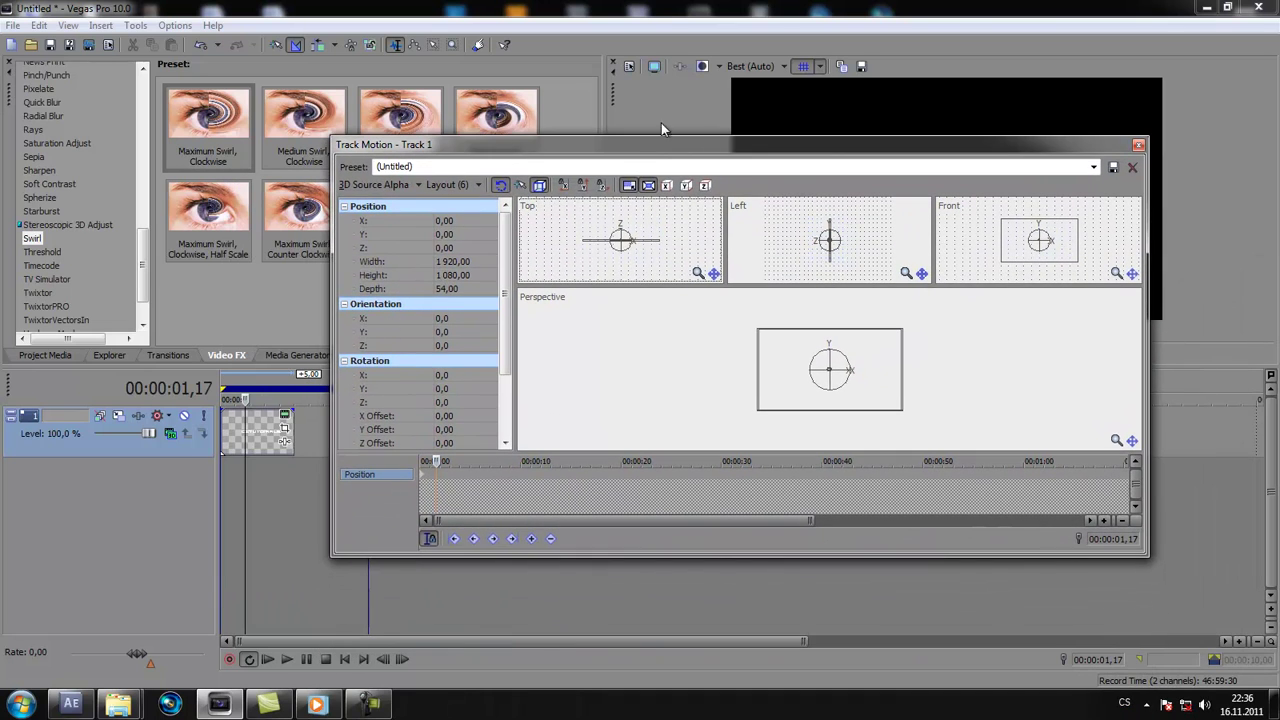
{"action": "left_click_drag", "start_coordinate": [590, 157], "coordinate": [597, 269]}
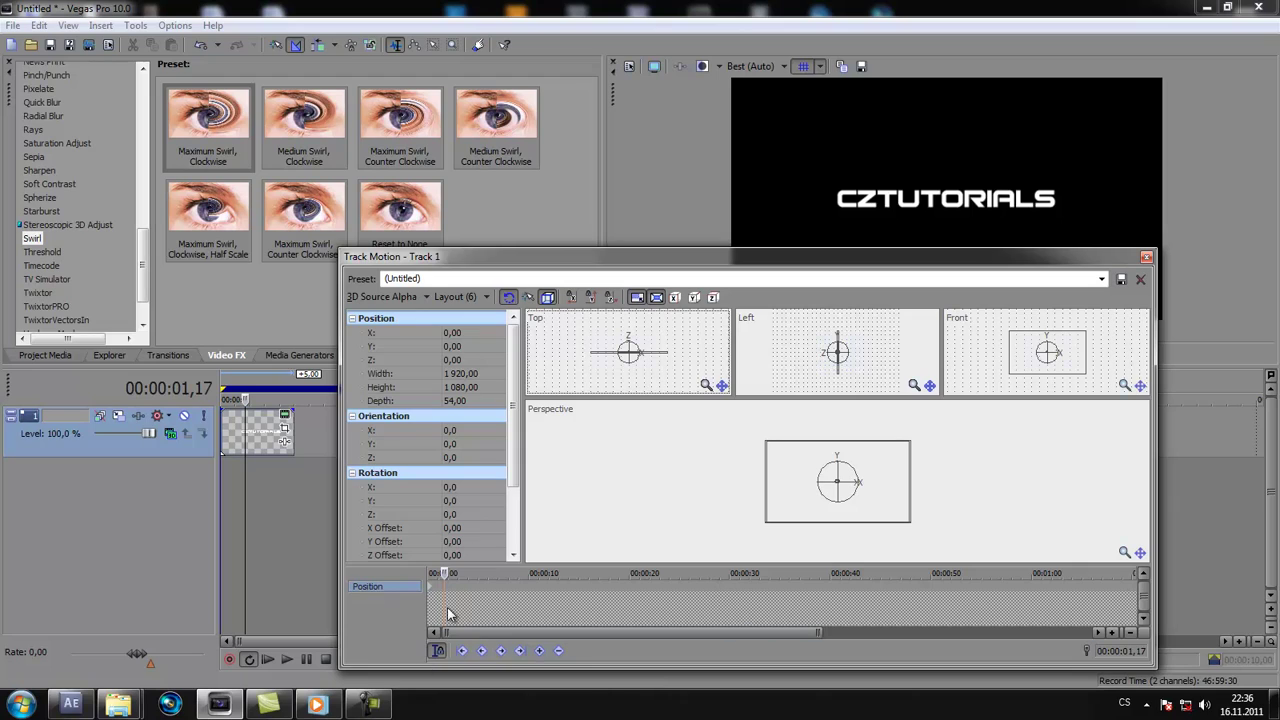
{"action": "left_click_drag", "start_coordinate": [445, 573], "coordinate": [428, 574]}
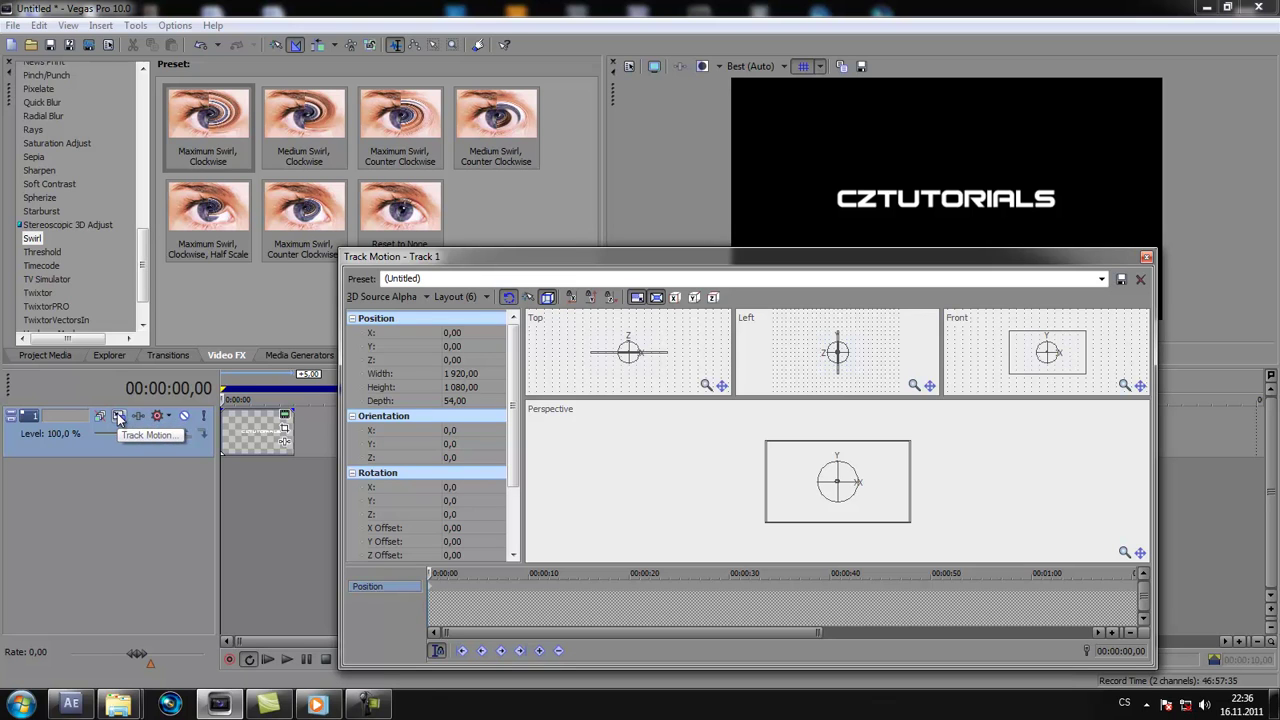
{"action": "left_click_drag", "start_coordinate": [634, 256], "coordinate": [547, 493]}
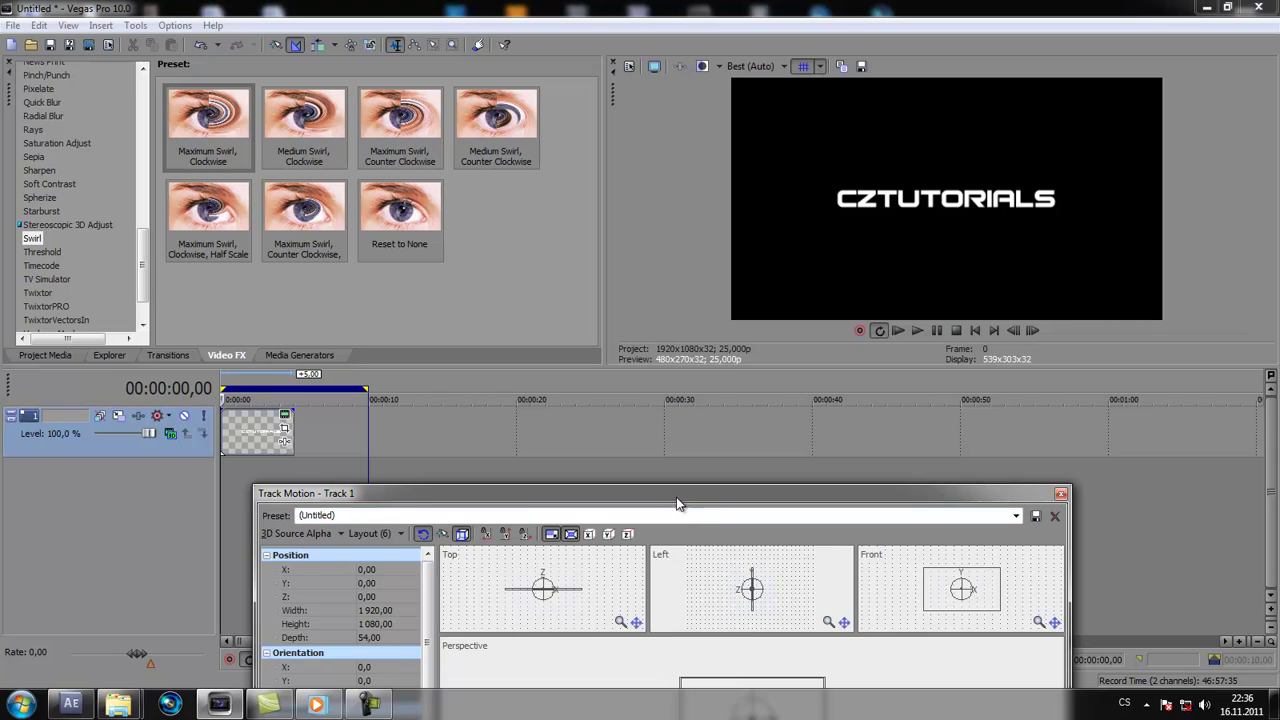
{"action": "left_click_drag", "start_coordinate": [677, 501], "coordinate": [815, 224]}
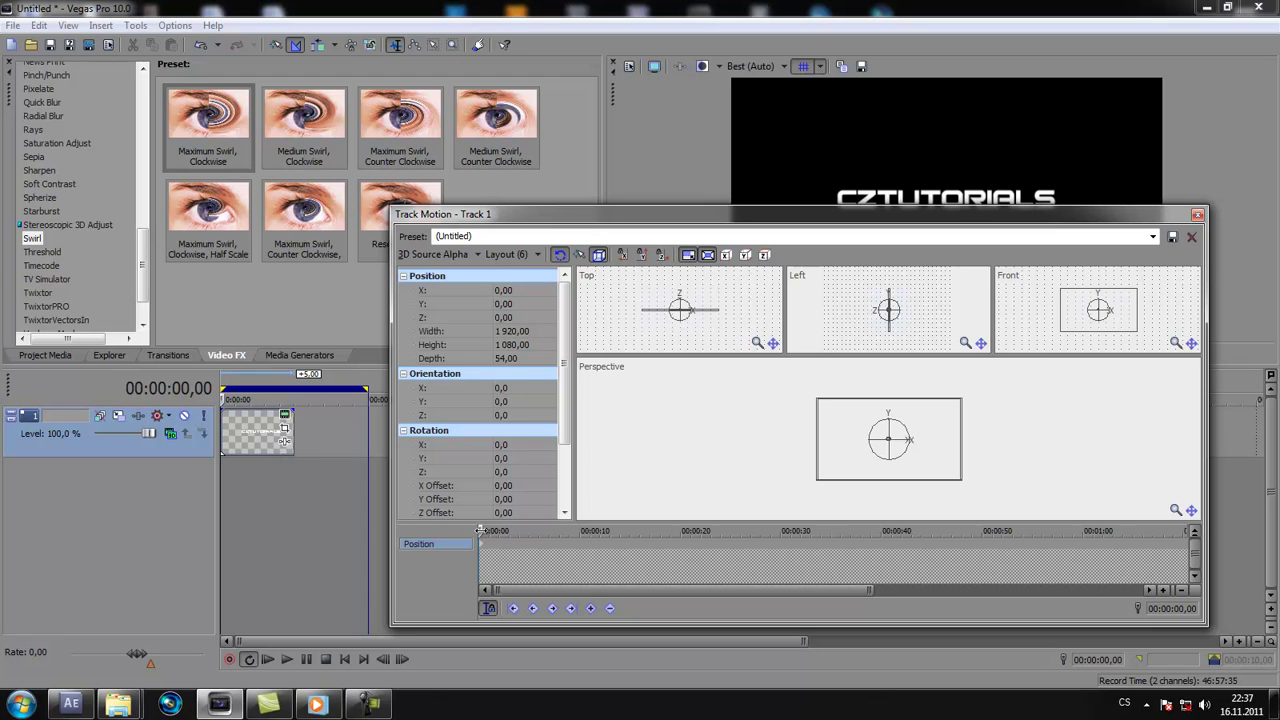
{"action": "mouse_move", "coordinate": [480, 530]}
{"action": "left_mouse_down"}
{"action": "mouse_move", "coordinate": [1130, 533]}
{"action": "mouse_move", "coordinate": [482, 567]}
{"action": "mouse_move", "coordinate": [481, 534]}
{"action": "mouse_move", "coordinate": [529, 532]}
{"action": "mouse_move", "coordinate": [479, 532]}
{"action": "left_mouse_up"}
{"action": "left_click", "coordinate": [500, 401]}
{"action": "type", "text": "40"}
{"action": "key", "text": "Return"}
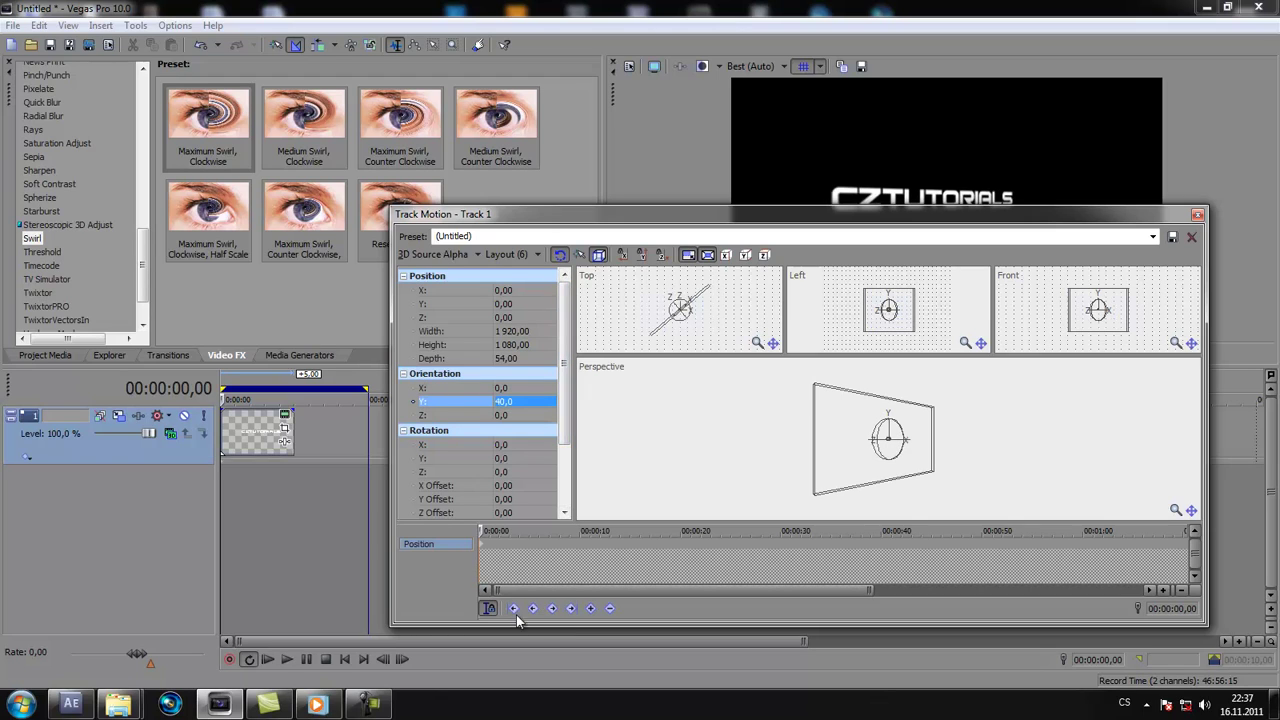
Step: At 00:00:04,23 set the Y orientation to the opposite tilt and close the Track Motion window
{"action": "left_click_drag", "start_coordinate": [486, 531], "coordinate": [529, 536]}
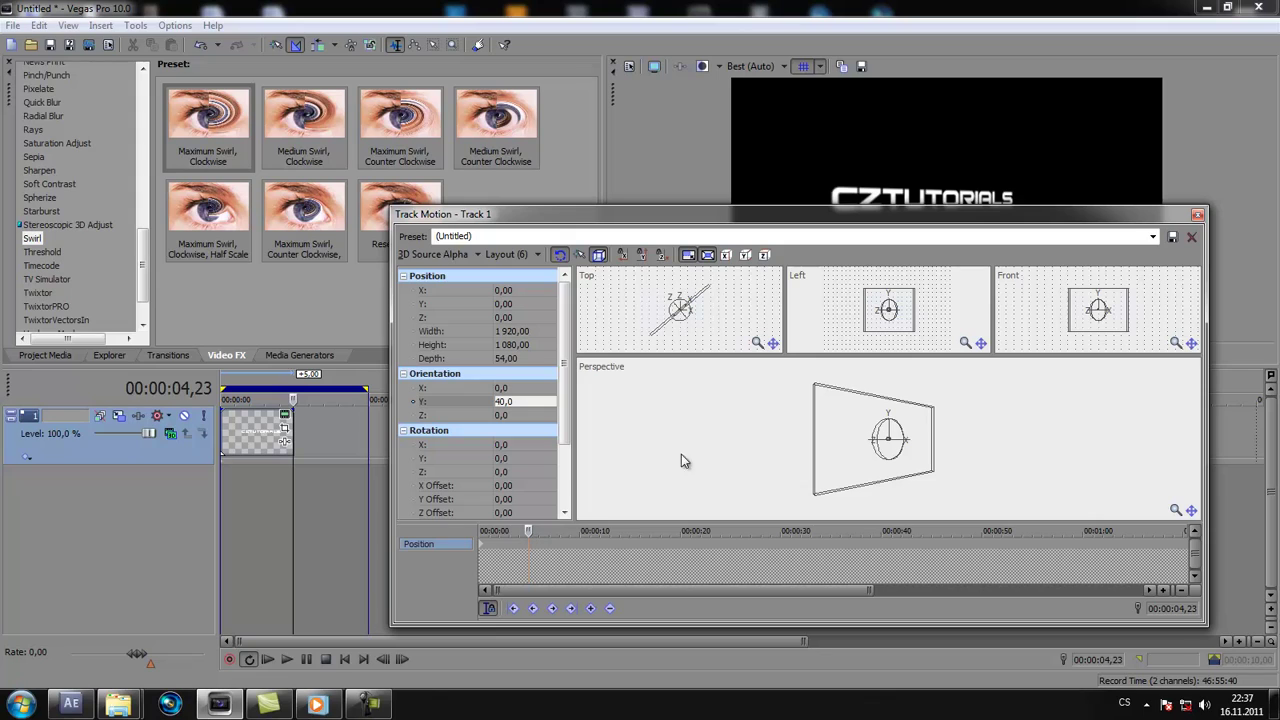
{"action": "left_click", "coordinate": [531, 402]}
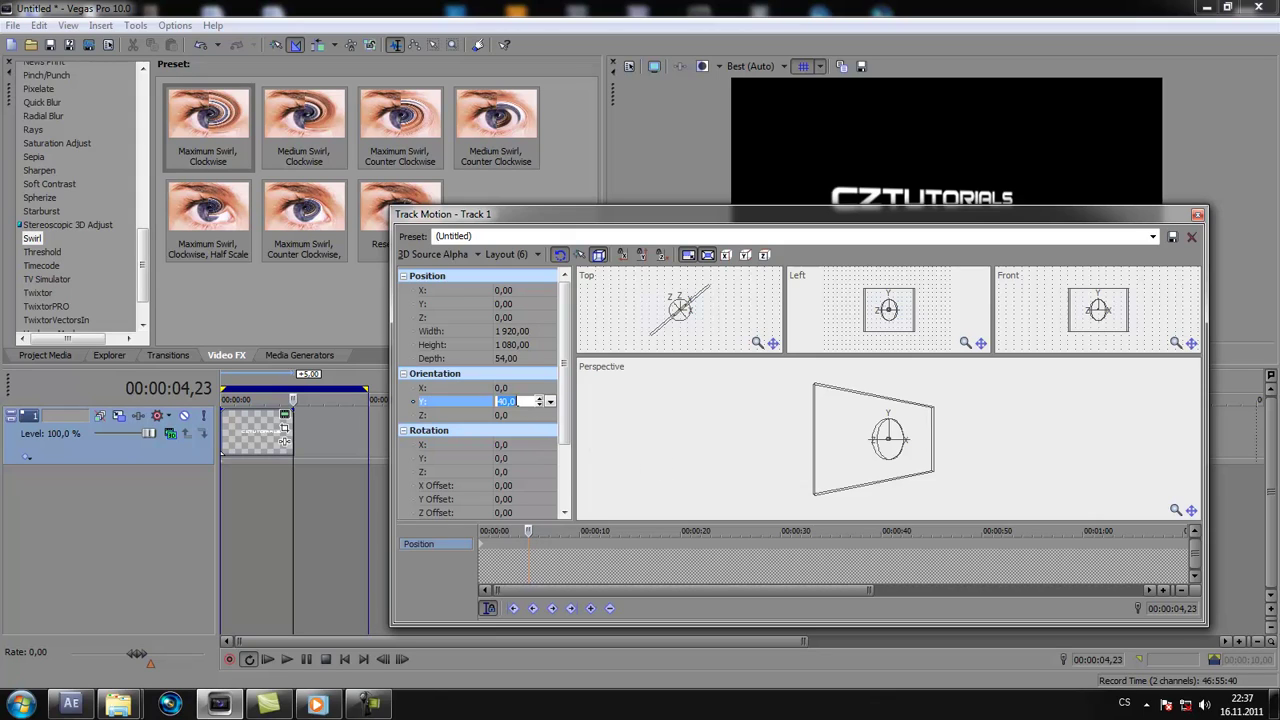
{"action": "key", "text": "Return"}
{"action": "left_click", "coordinate": [1197, 214]}
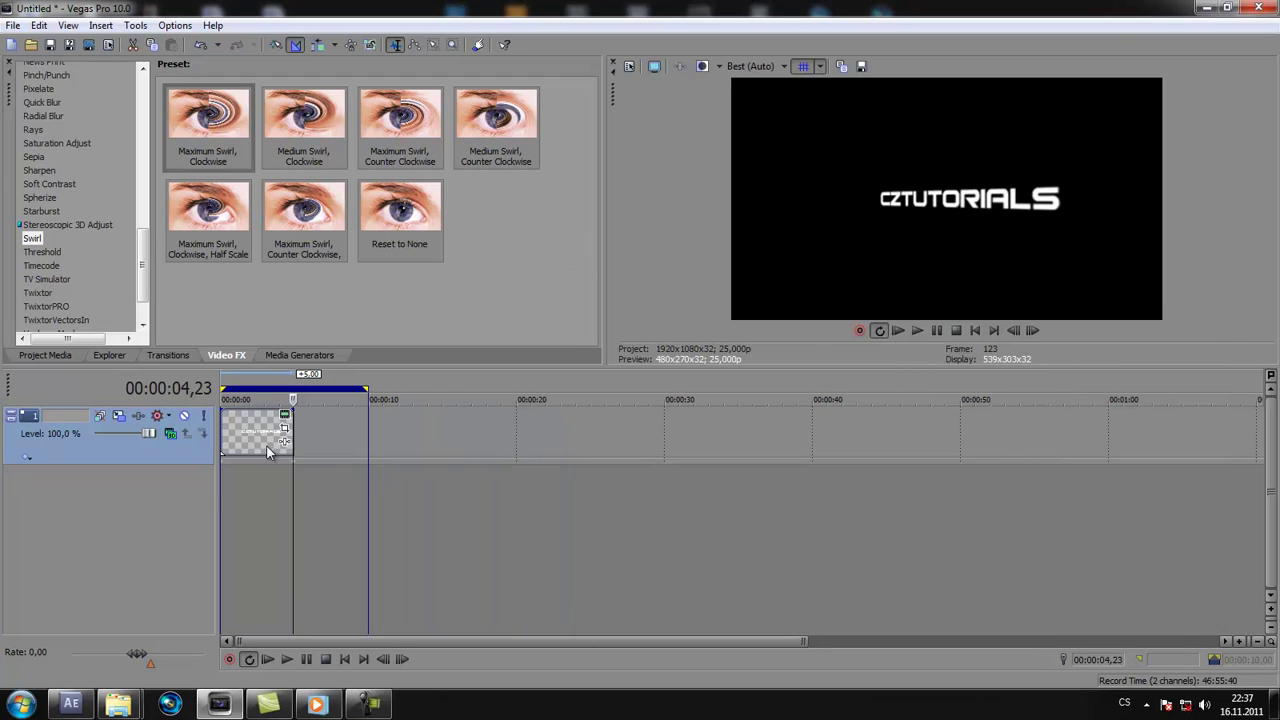
Step: Scrub back to the start of the timeline and duplicate the animated text track
{"action": "left_click_drag", "start_coordinate": [295, 481], "coordinate": [208, 493]}
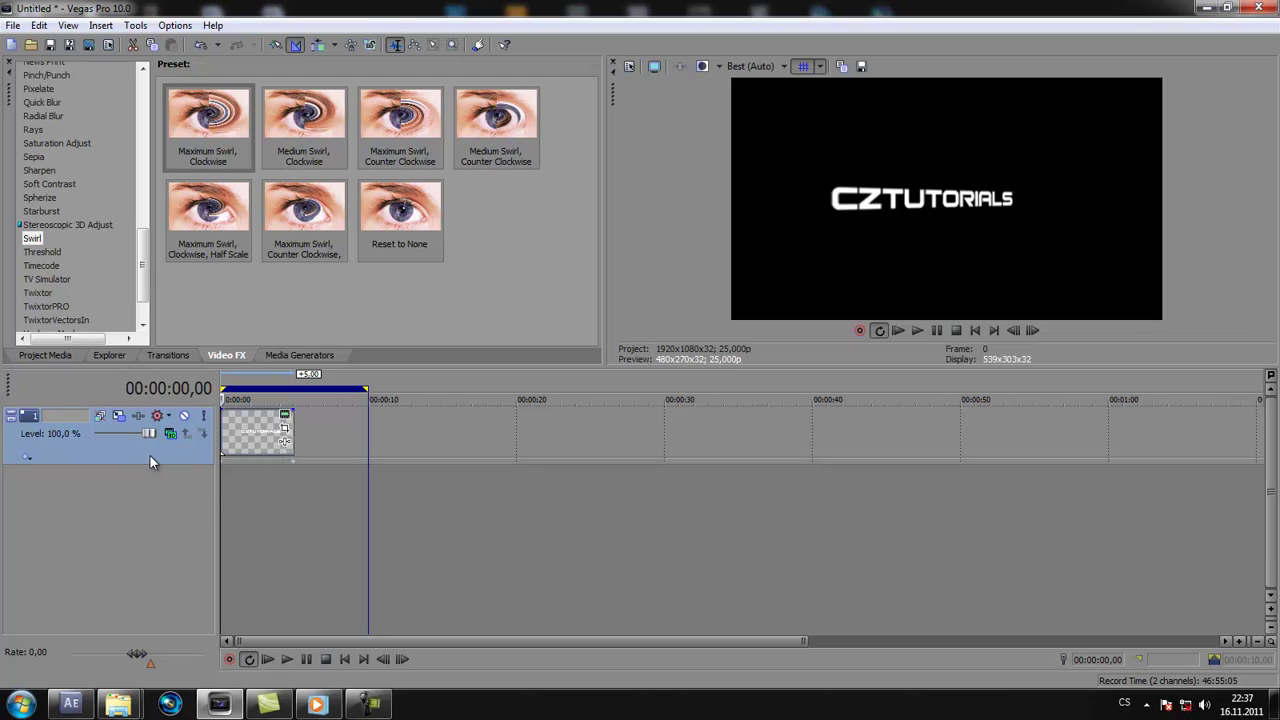
{"action": "right_click", "coordinate": [98, 457]}
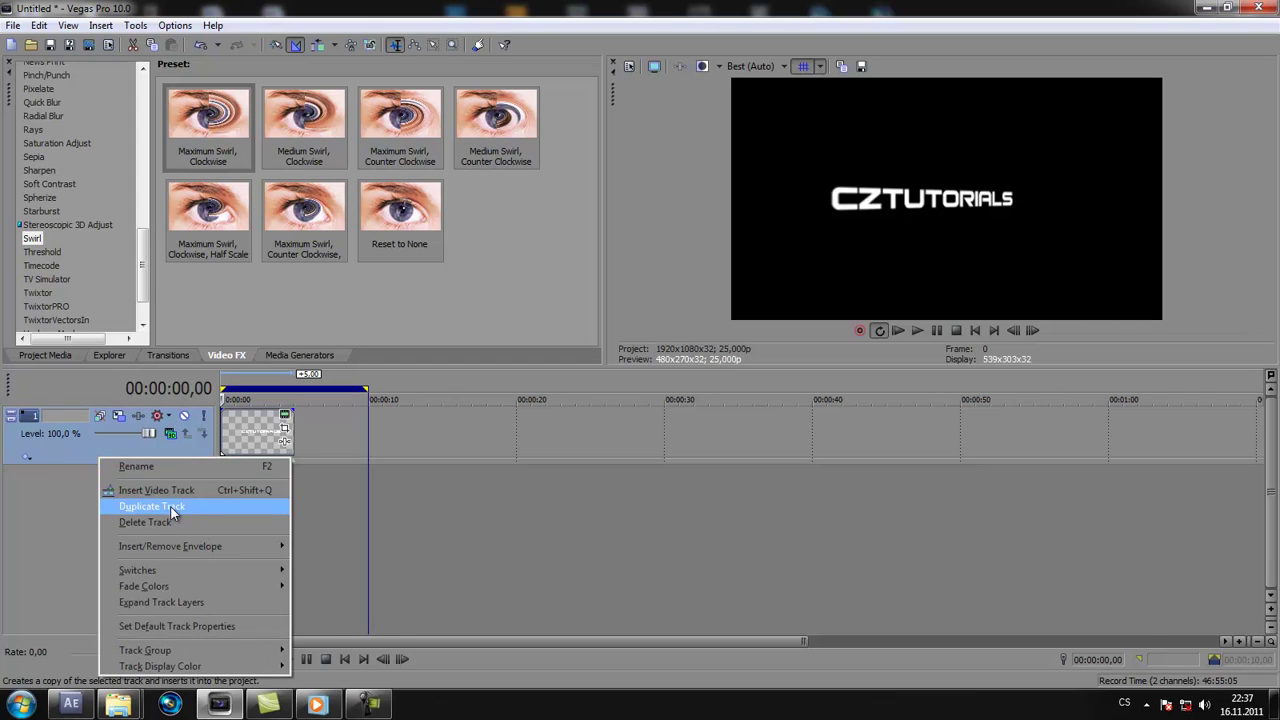
{"action": "left_click", "coordinate": [170, 506]}
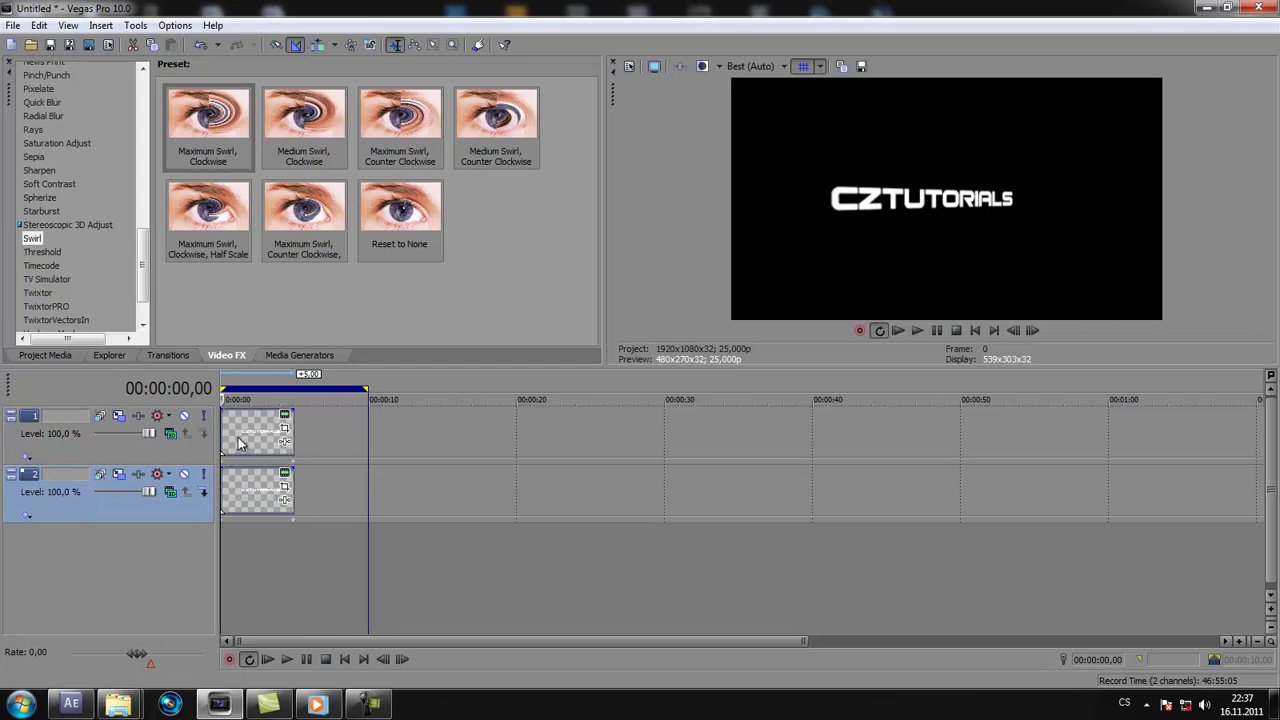
Step: Add a Glow effect with the Reset to None preset to the upper text event, setting glow percent to 0,083 and intensity to 1,212
{"action": "left_click", "coordinate": [261, 458]}
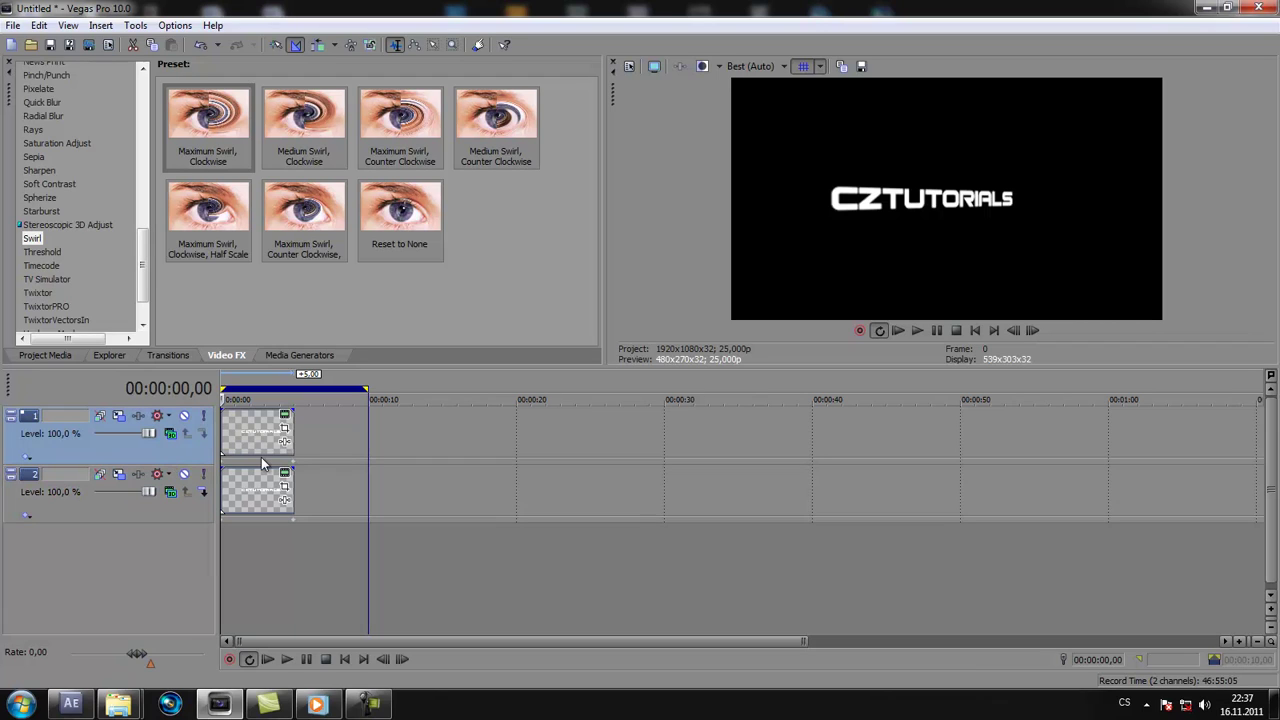
{"action": "left_click", "coordinate": [263, 457]}
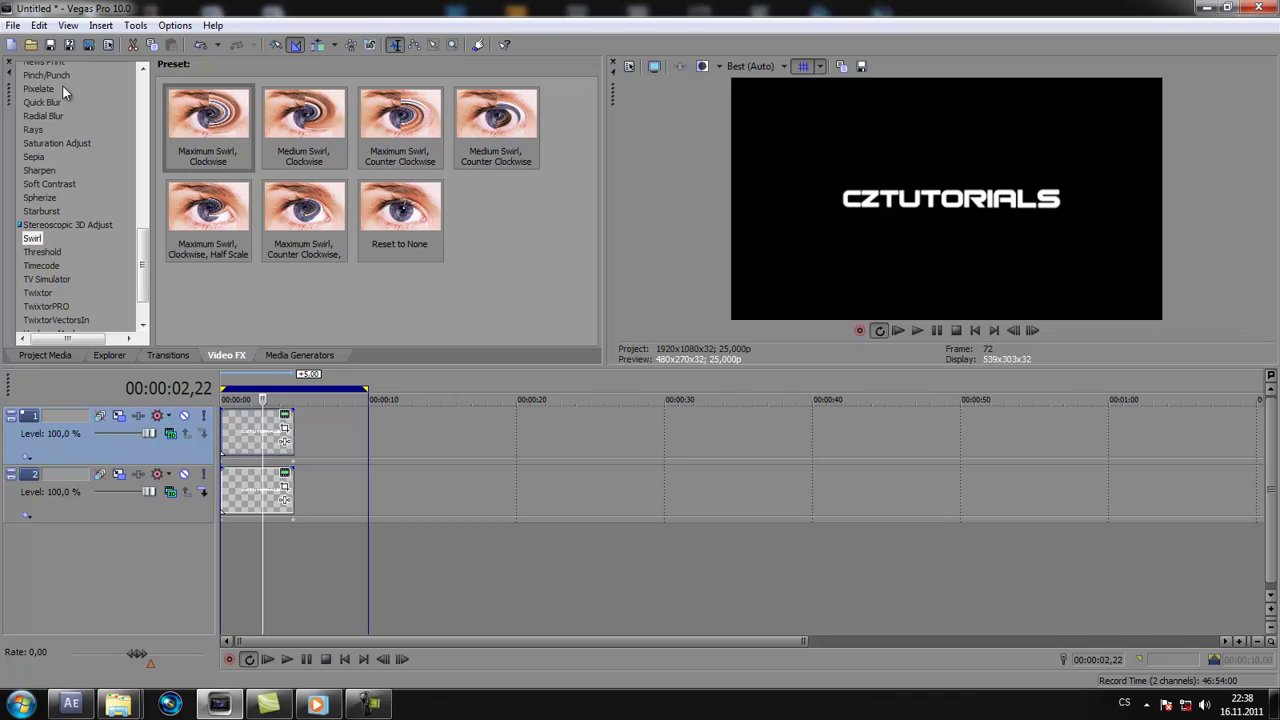
{"action": "left_click_drag", "start_coordinate": [150, 275], "coordinate": [142, 185]}
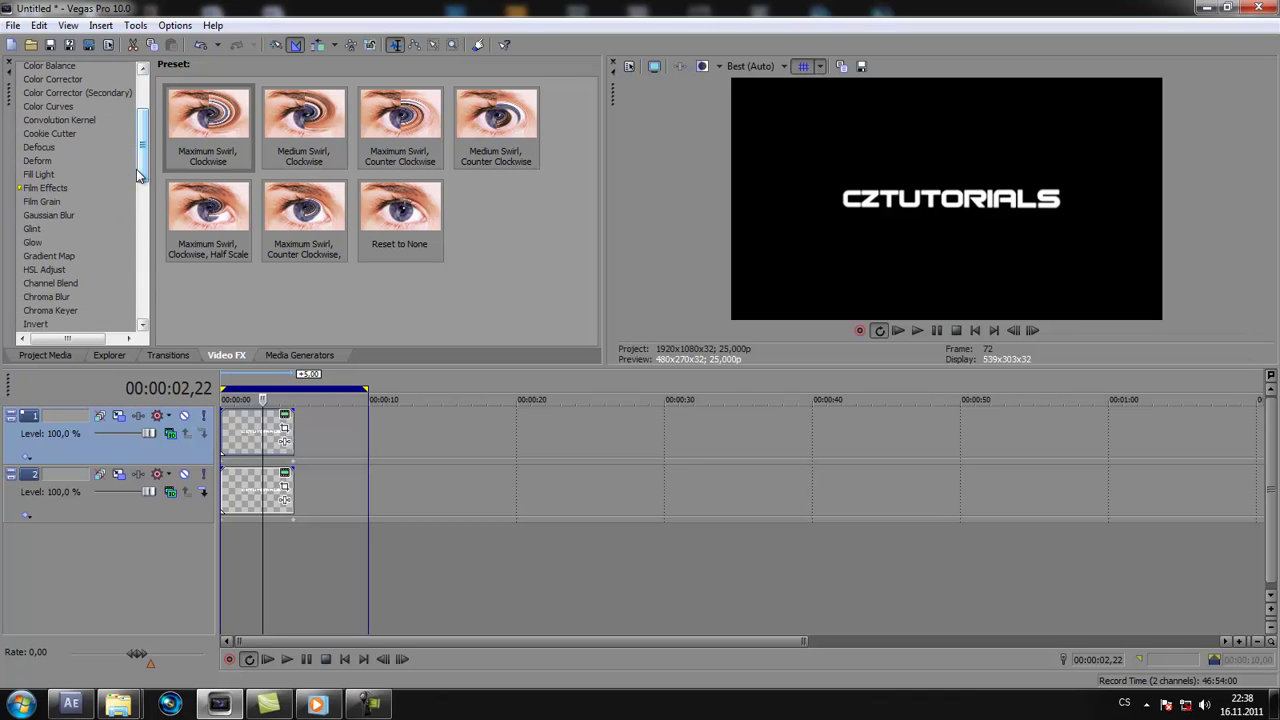
{"action": "left_click", "coordinate": [33, 242]}
{"action": "left_click_drag", "start_coordinate": [208, 118], "coordinate": [252, 443]}
{"action": "left_click_drag", "start_coordinate": [370, 256], "coordinate": [380, 261]}
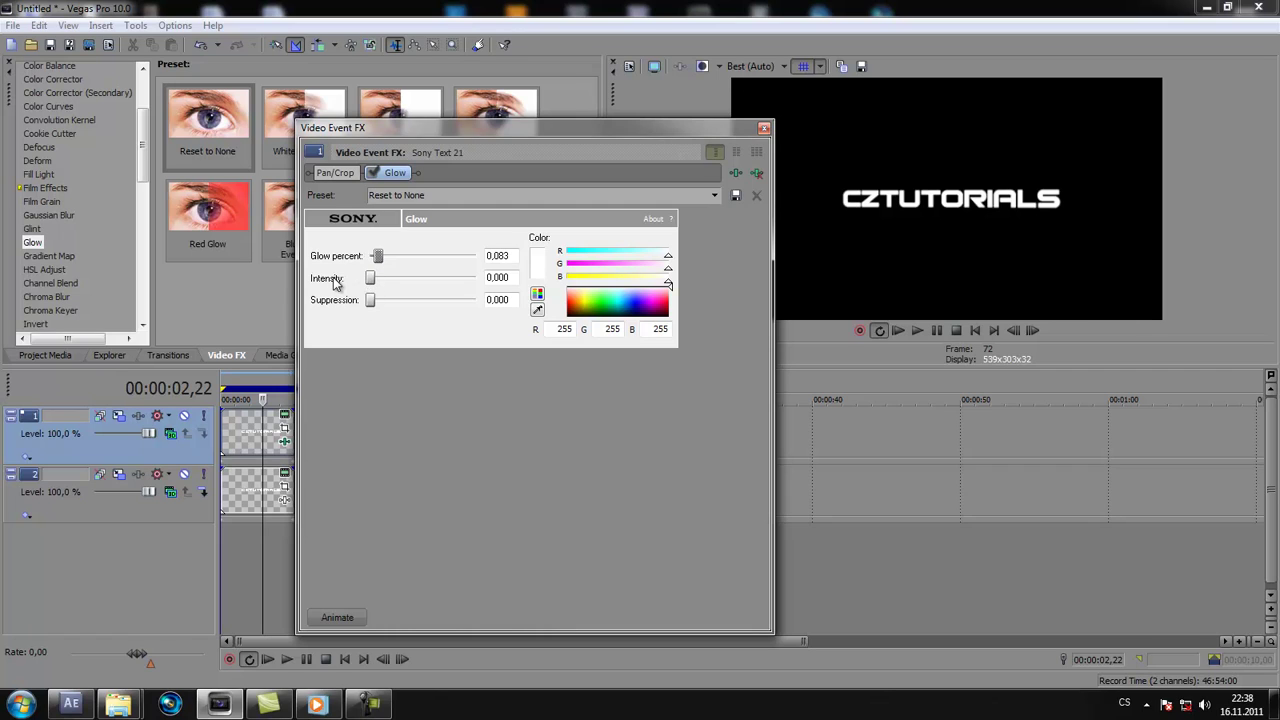
{"action": "left_click_drag", "start_coordinate": [368, 287], "coordinate": [376, 285]}
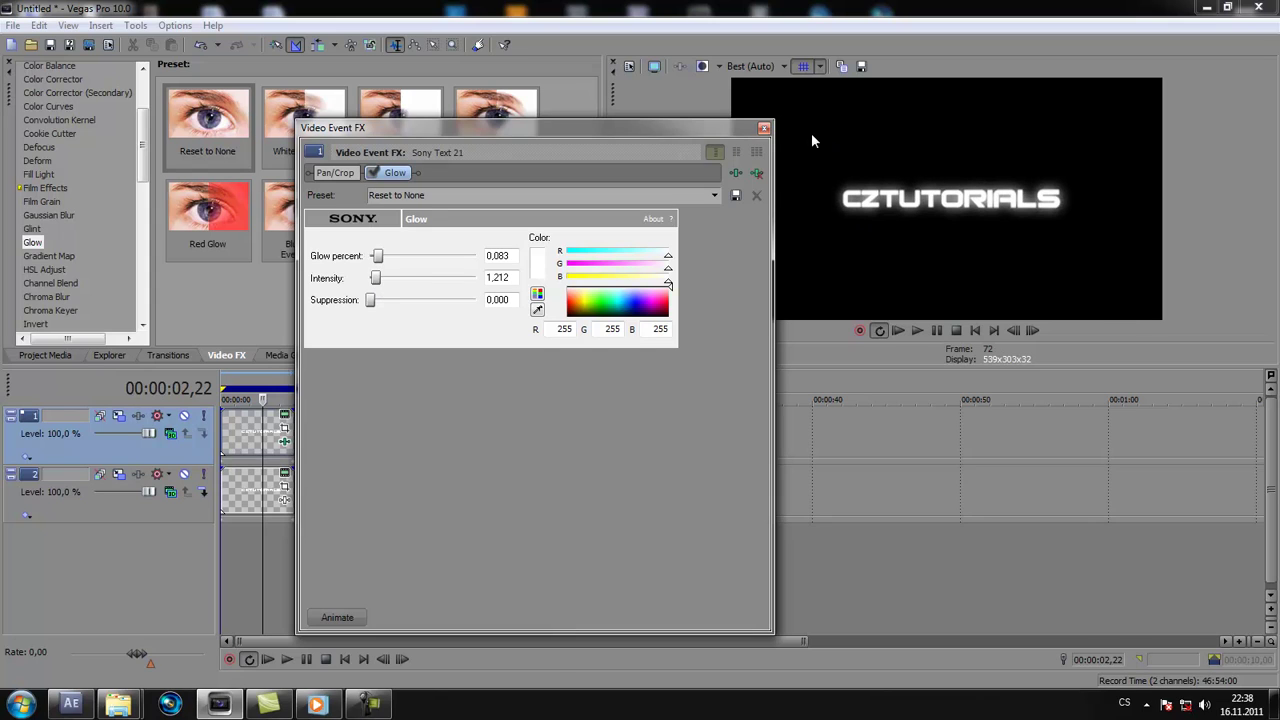
{"action": "left_click", "coordinate": [764, 130]}
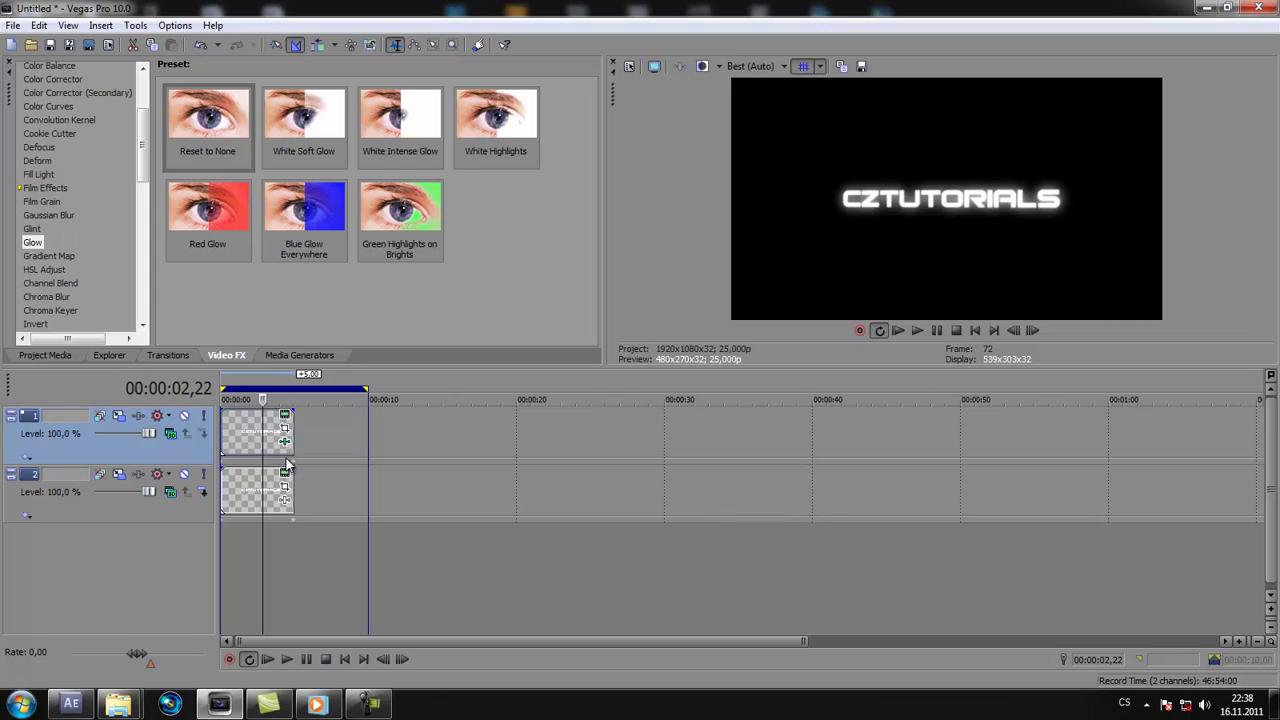
Step: Insert an empty video track above the two text tracks and display the Noise Texture media generator presets
{"action": "right_click", "coordinate": [93, 561]}
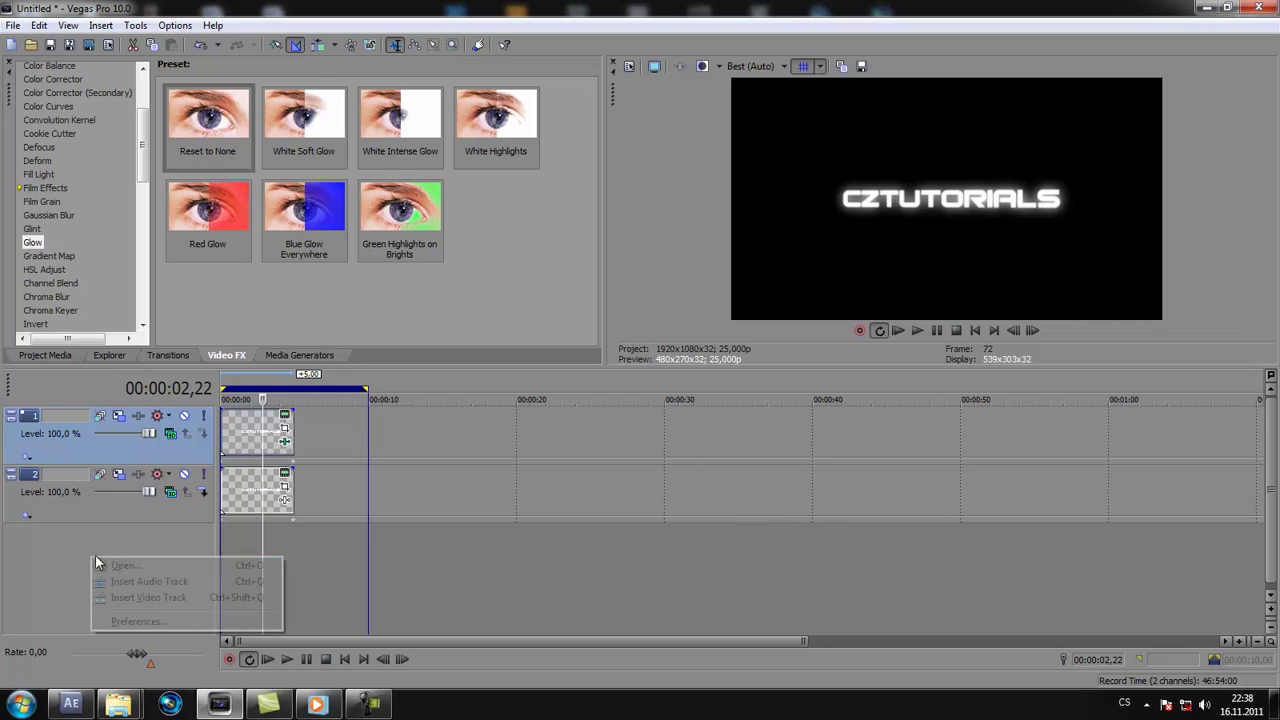
{"action": "left_click", "coordinate": [164, 596]}
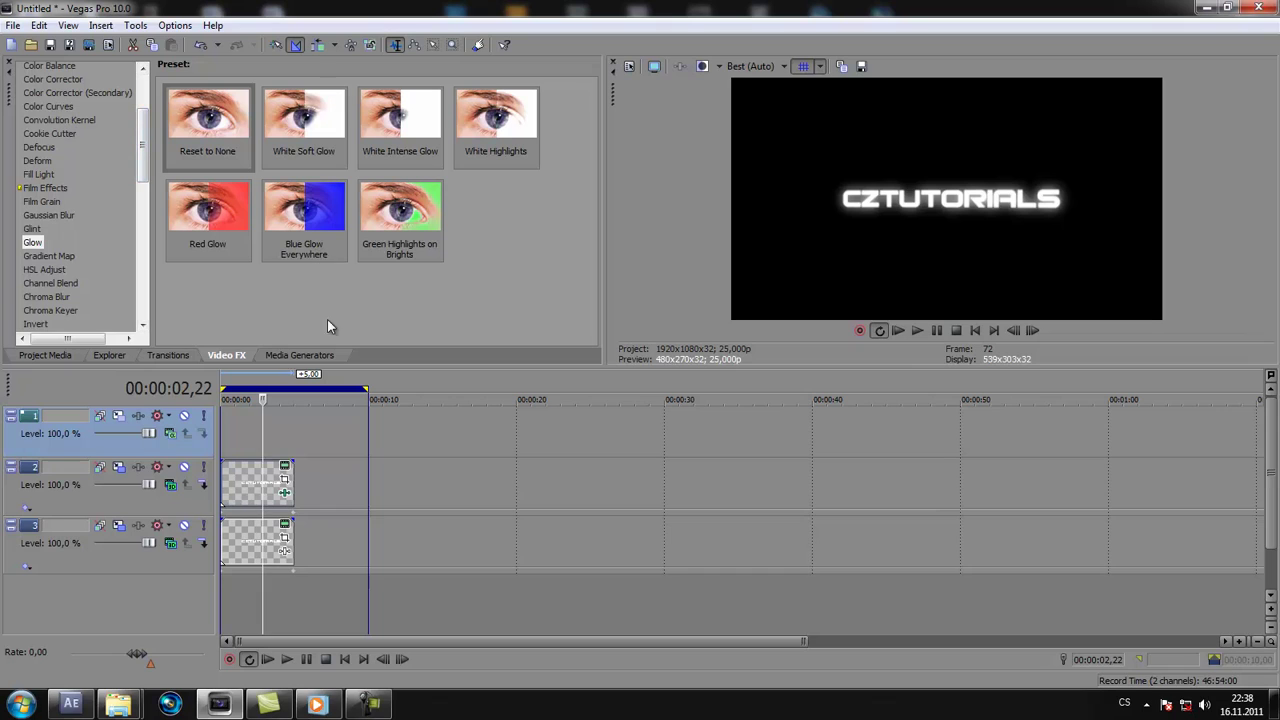
{"action": "left_click", "coordinate": [299, 353]}
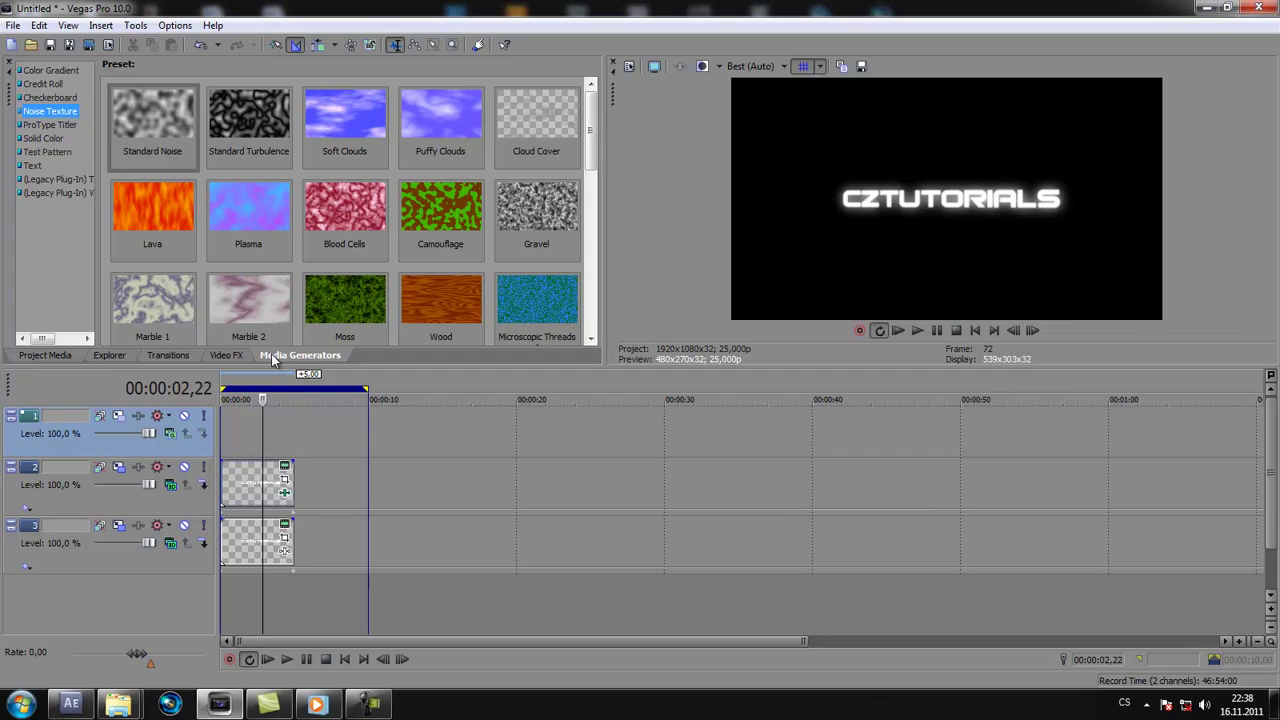
Step: Add a Standard Noise generated texture at the start of the empty top track, keeping its default settings
{"action": "left_click", "coordinate": [45, 70]}
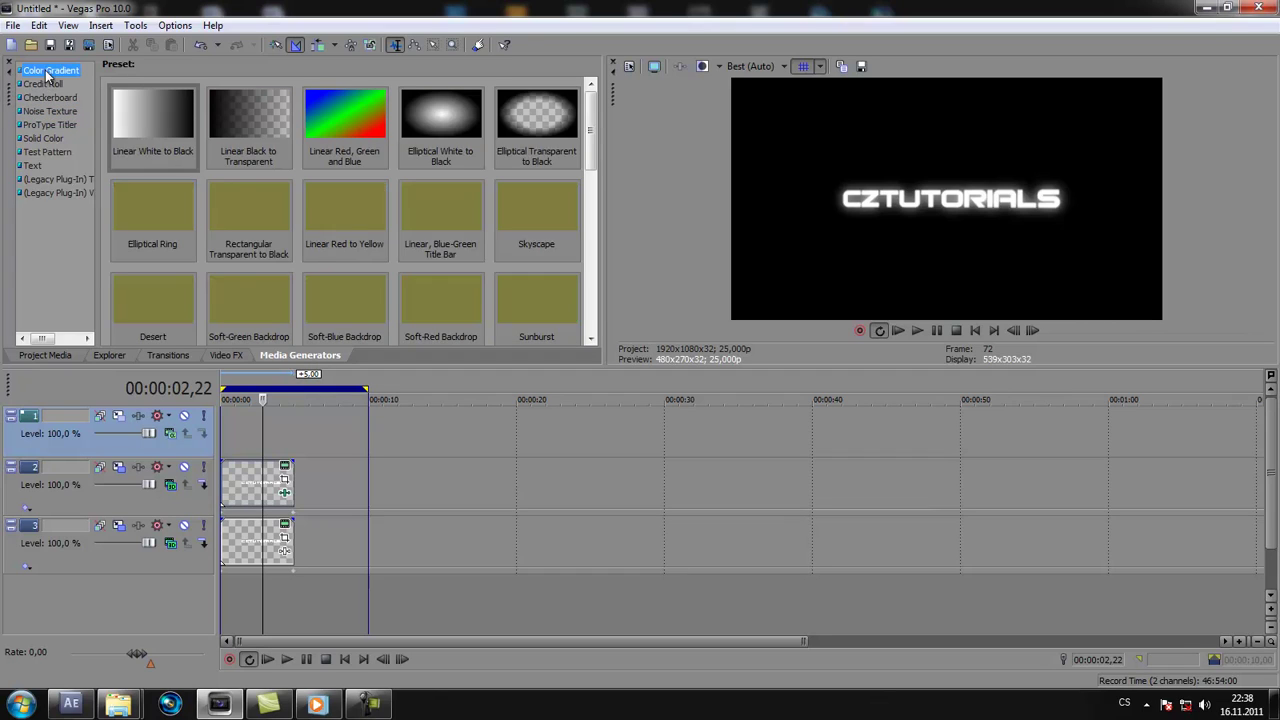
{"action": "left_click", "coordinate": [48, 84]}
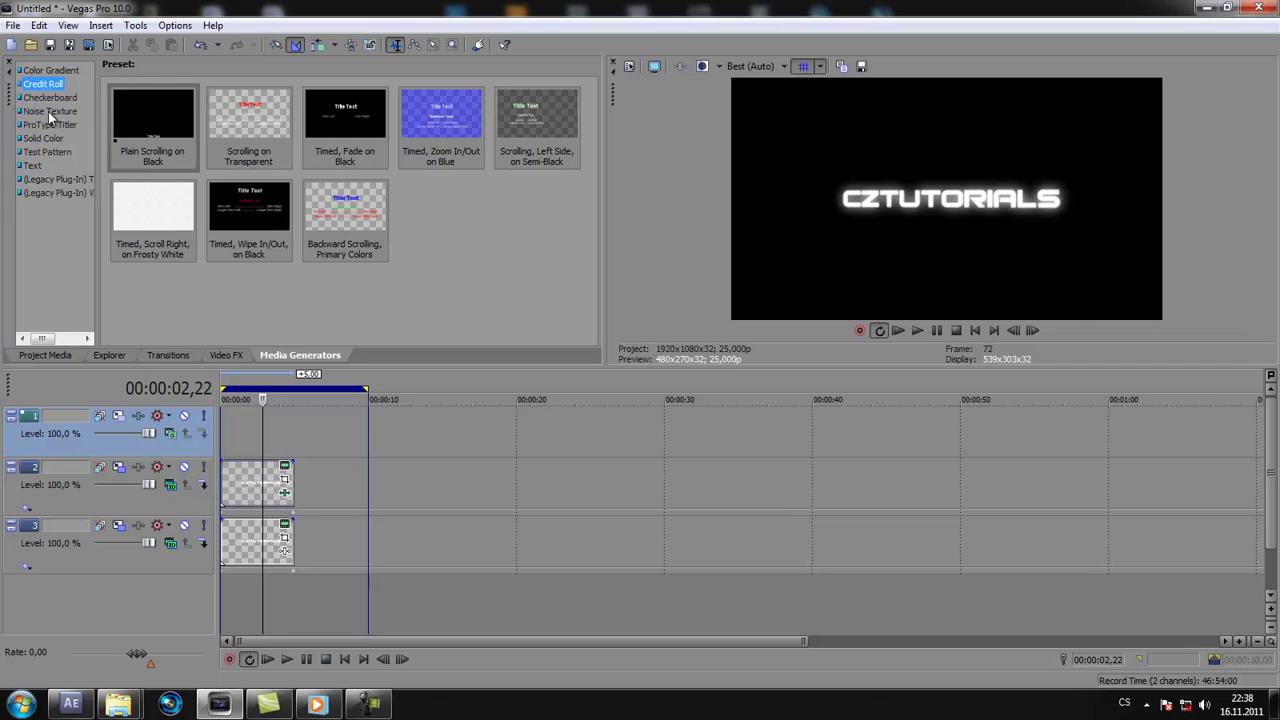
{"action": "left_click", "coordinate": [50, 112]}
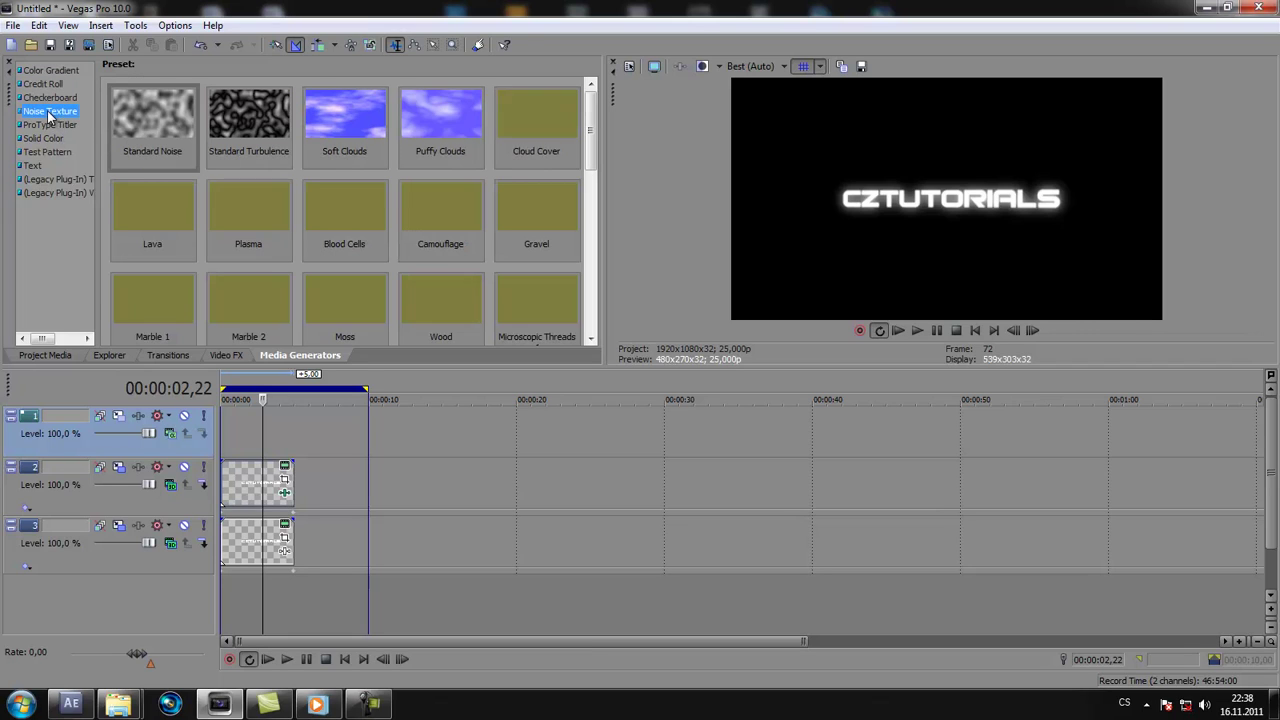
{"action": "left_click", "coordinate": [145, 119]}
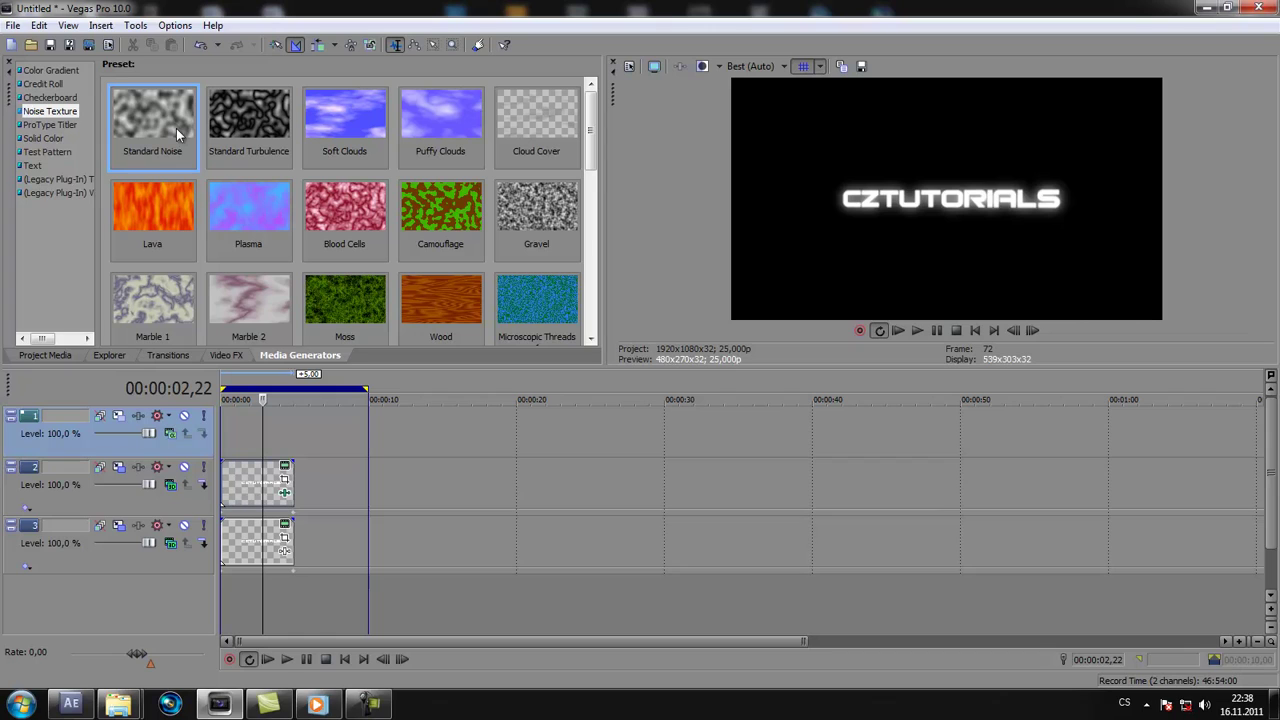
{"action": "left_click_drag", "start_coordinate": [150, 117], "coordinate": [223, 442]}
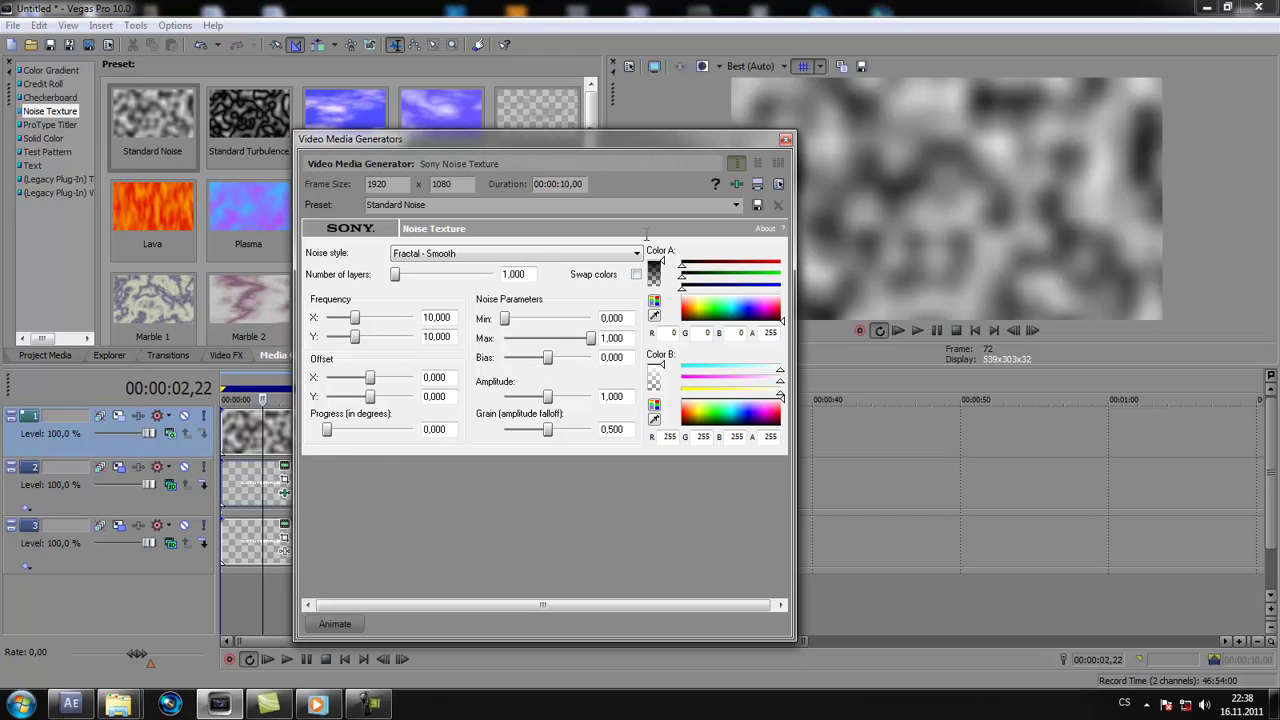
{"action": "left_click", "coordinate": [785, 142]}
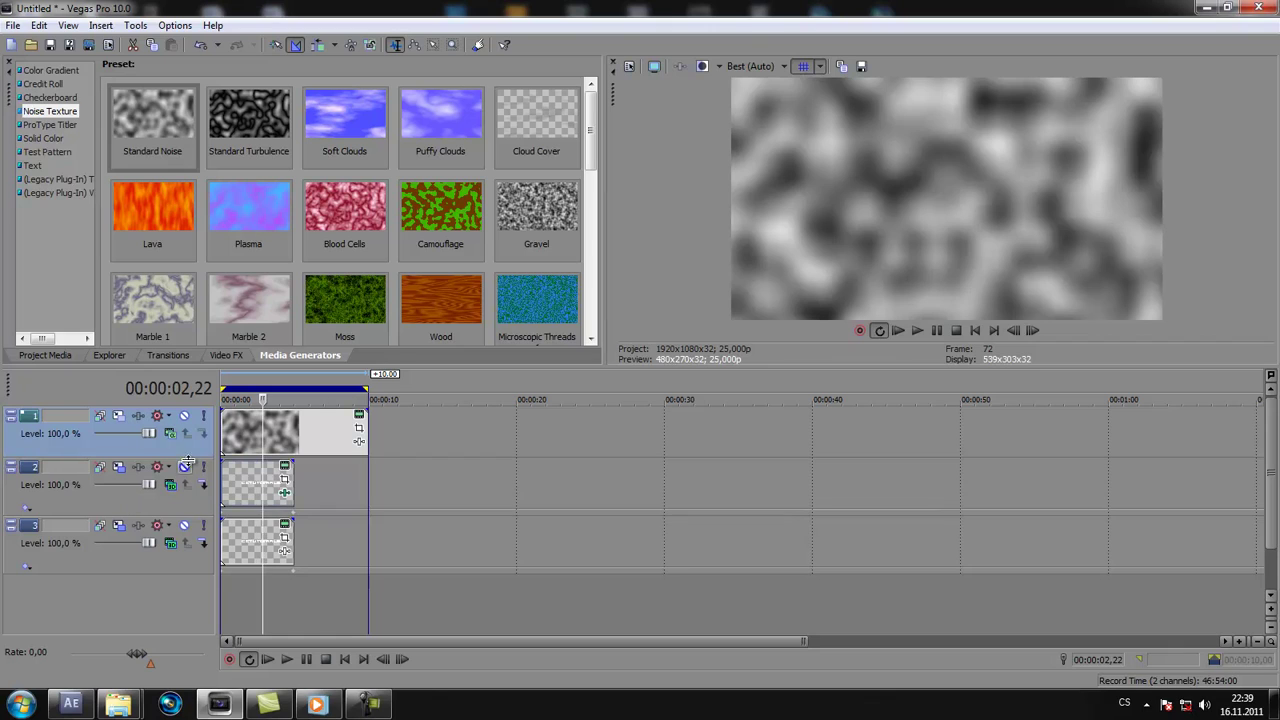
Step: Set the noise texture track's compositing mode to Dodge and scrub through the text to check the blend
{"action": "left_click", "coordinate": [170, 433]}
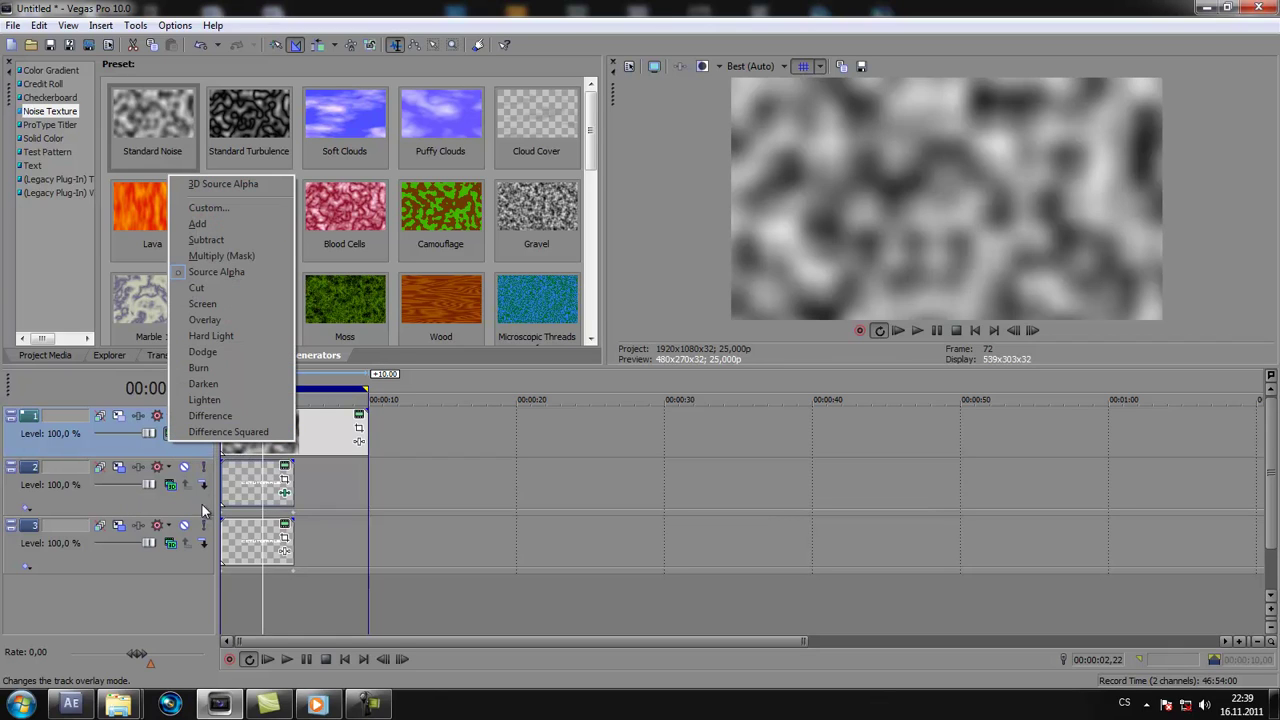
{"action": "left_click", "coordinate": [238, 353]}
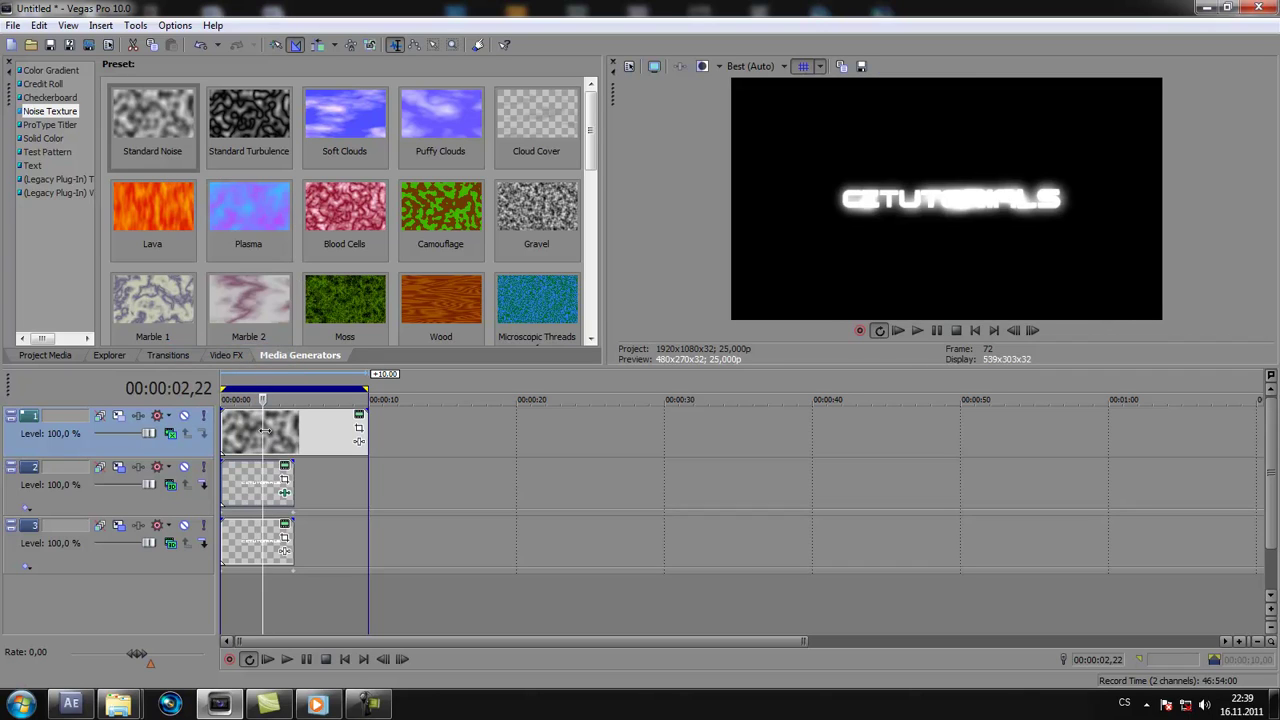
{"action": "mouse_move", "coordinate": [263, 430]}
{"action": "left_mouse_down"}
{"action": "mouse_move", "coordinate": [249, 436]}
{"action": "mouse_move", "coordinate": [283, 440]}
{"action": "mouse_move", "coordinate": [240, 440]}
{"action": "mouse_move", "coordinate": [256, 441]}
{"action": "left_mouse_up"}
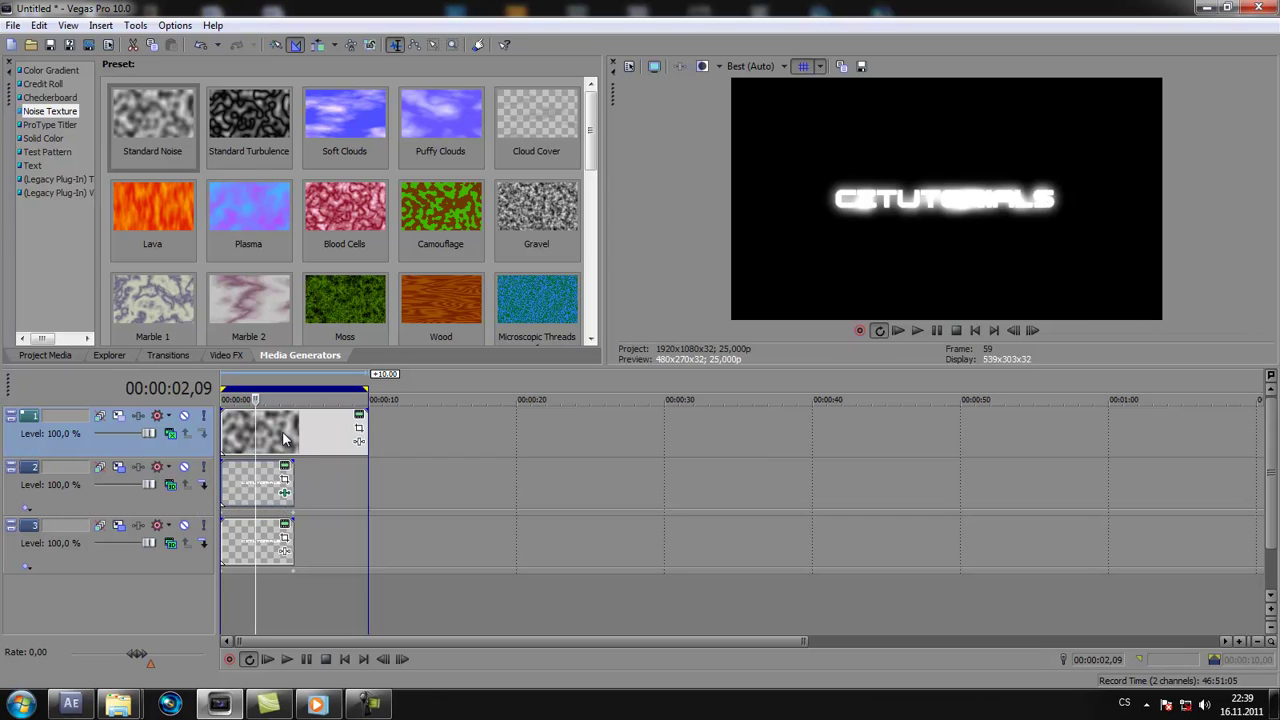
{"action": "mouse_move", "coordinate": [252, 440]}
{"action": "left_mouse_down"}
{"action": "mouse_move", "coordinate": [227, 441]}
{"action": "mouse_move", "coordinate": [290, 441]}
{"action": "mouse_move", "coordinate": [242, 448]}
{"action": "left_mouse_up"}
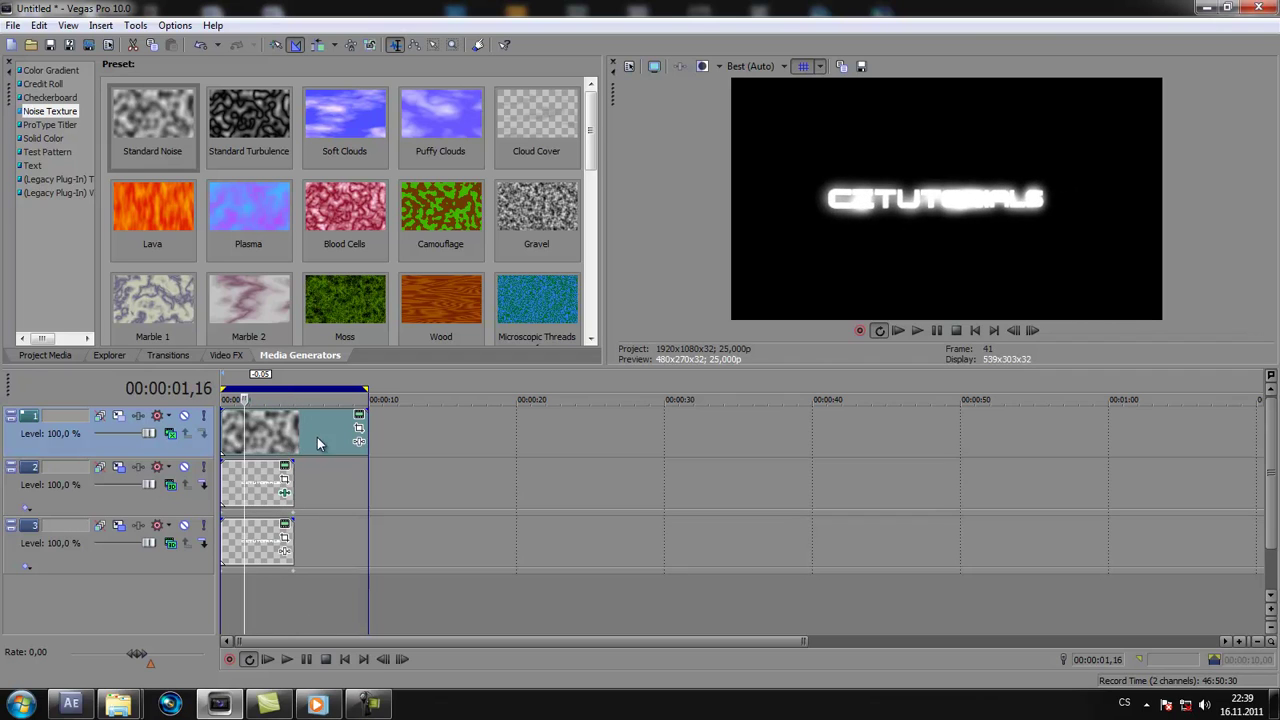
Step: Animate the noise texture's progress from 0,000 at the start to 10,000 degrees at 00:00:10,00, then play the result
{"action": "left_click", "coordinate": [359, 427]}
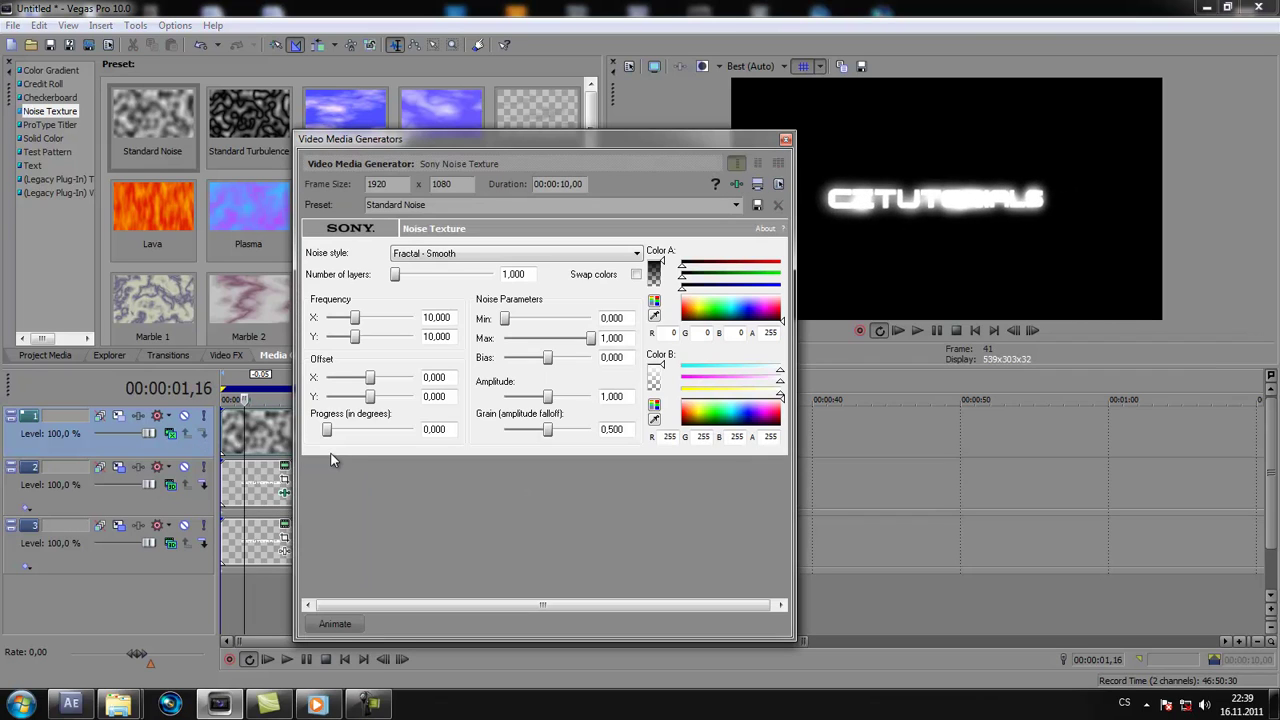
{"action": "left_click", "coordinate": [336, 624]}
{"action": "left_click_drag", "start_coordinate": [457, 495], "coordinate": [389, 502]}
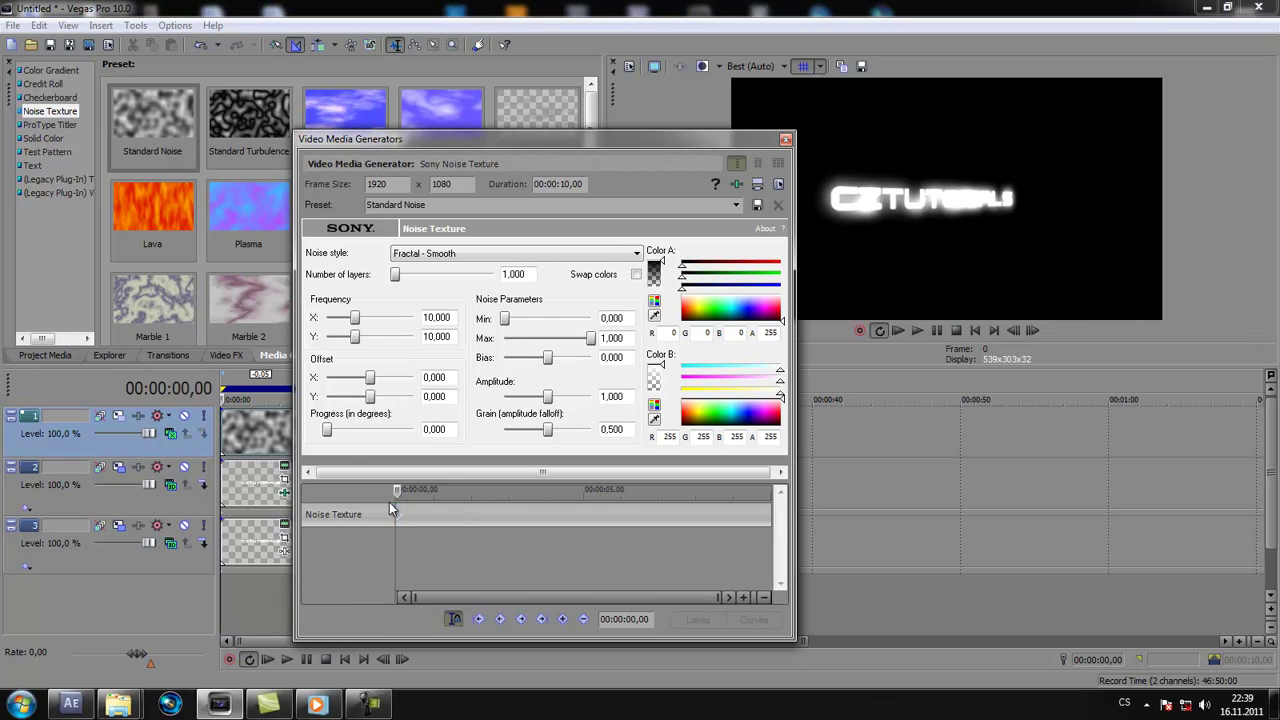
{"action": "left_click", "coordinate": [399, 491]}
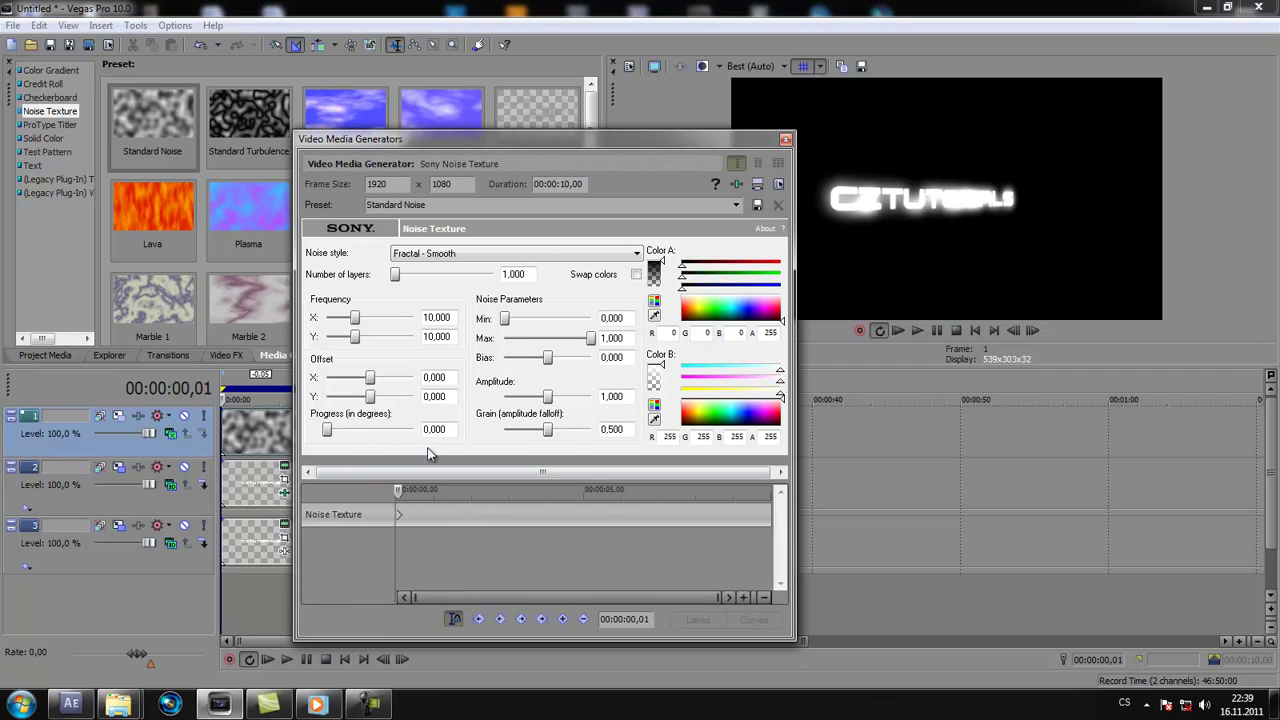
{"action": "left_click_drag", "start_coordinate": [403, 497], "coordinate": [776, 499]}
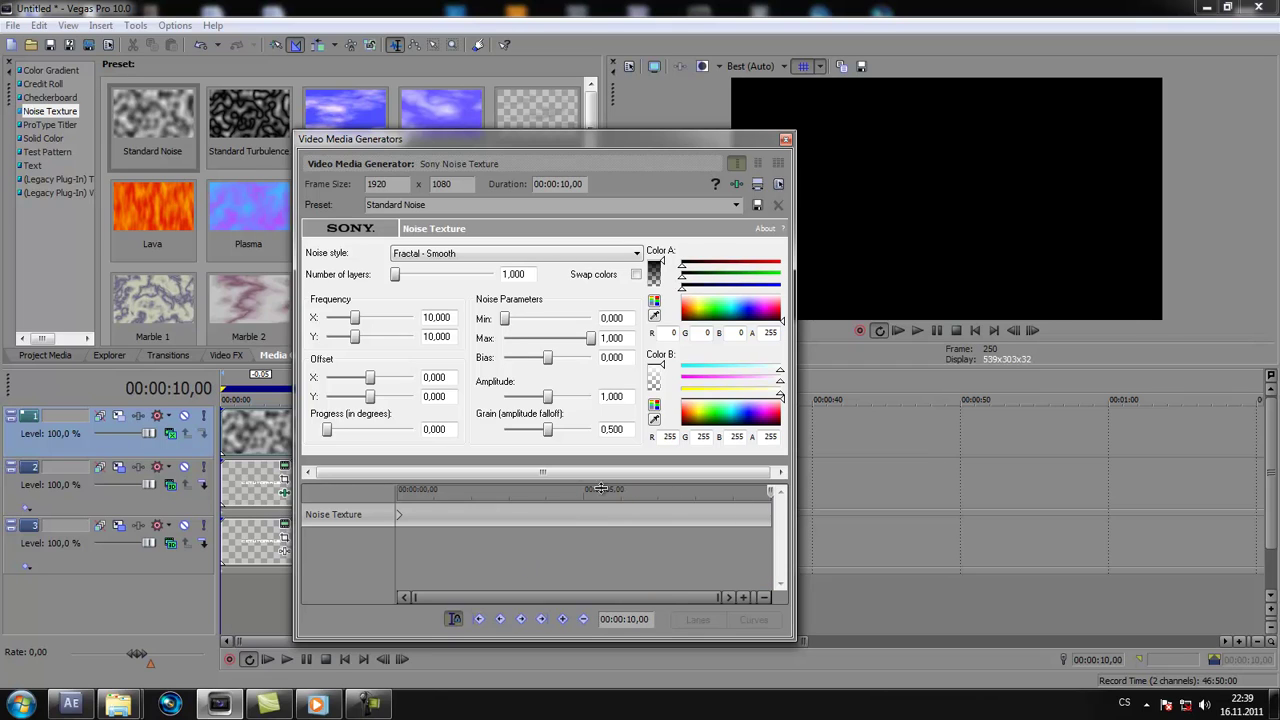
{"action": "left_click_drag", "start_coordinate": [327, 430], "coordinate": [413, 430]}
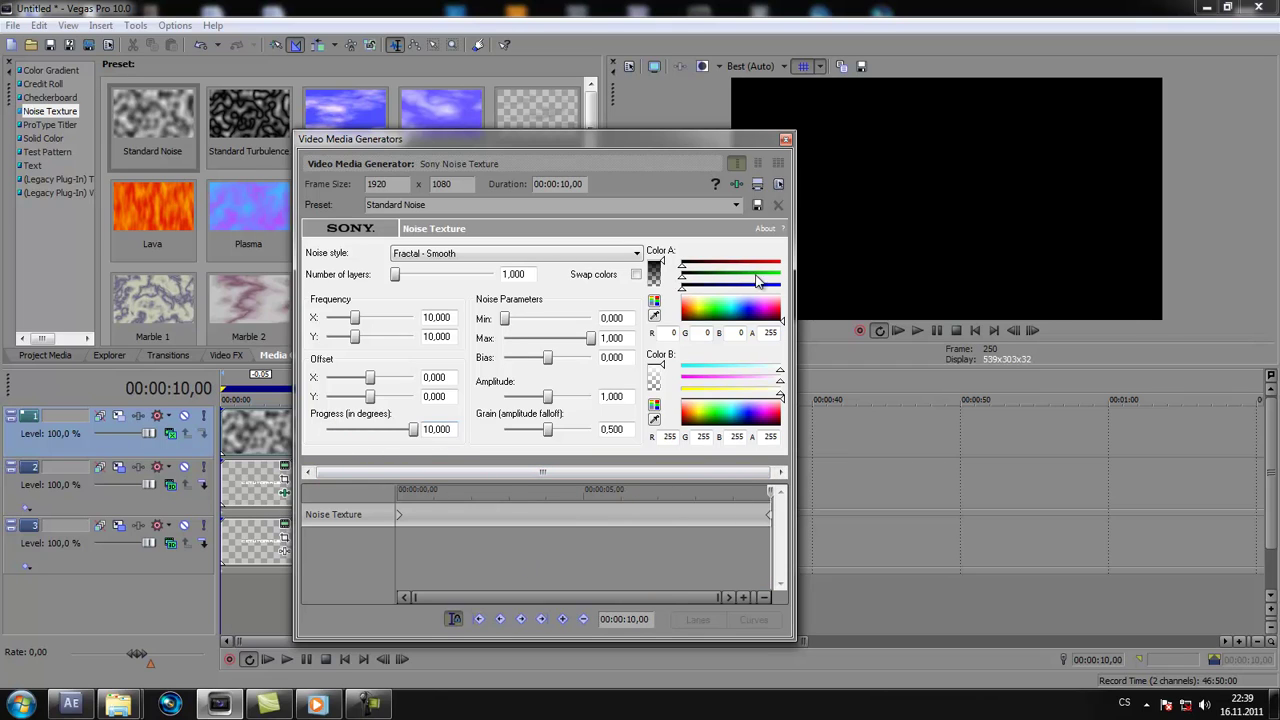
{"action": "left_click", "coordinate": [785, 138]}
{"action": "left_click", "coordinate": [244, 440]}
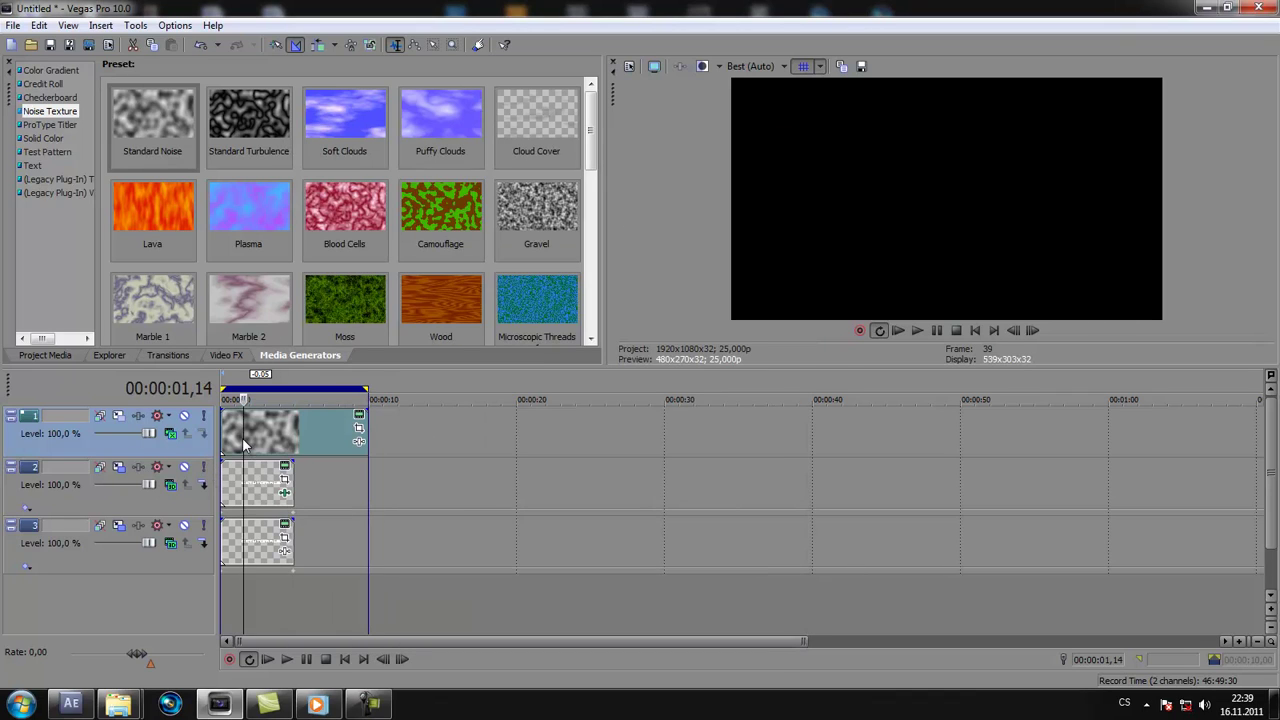
{"action": "key", "text": "space"}
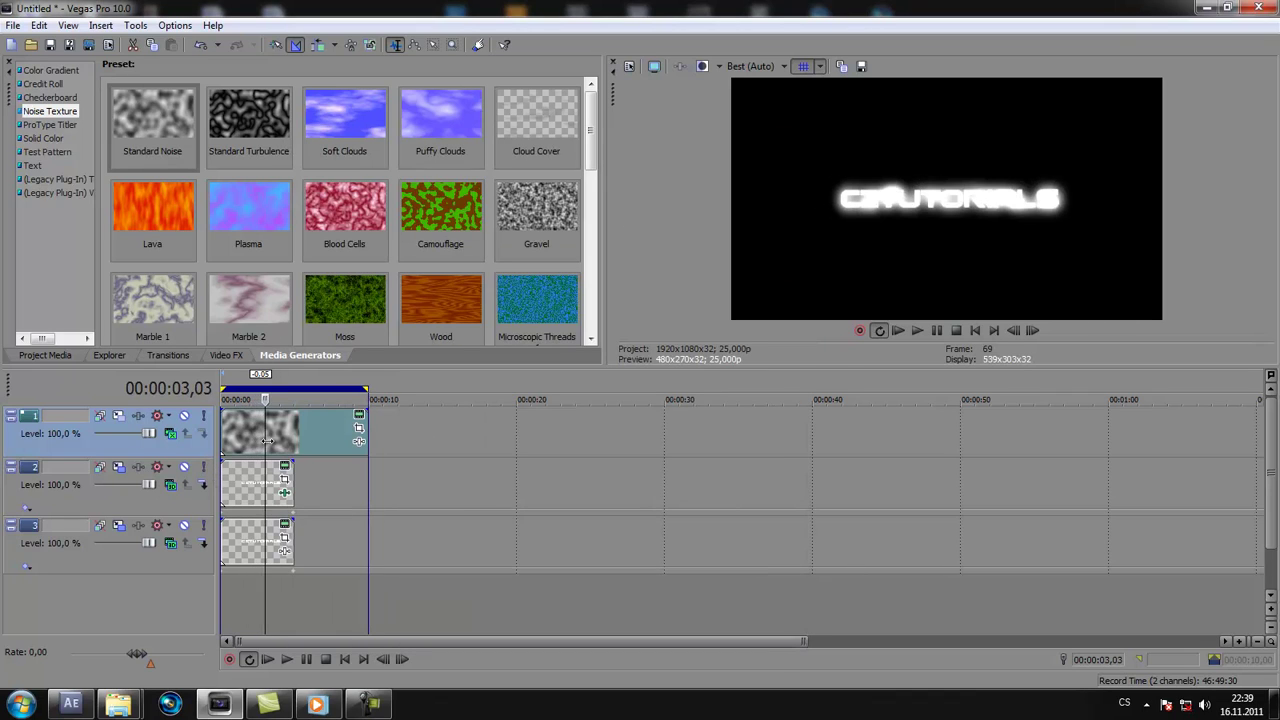
{"action": "key", "text": "Return"}
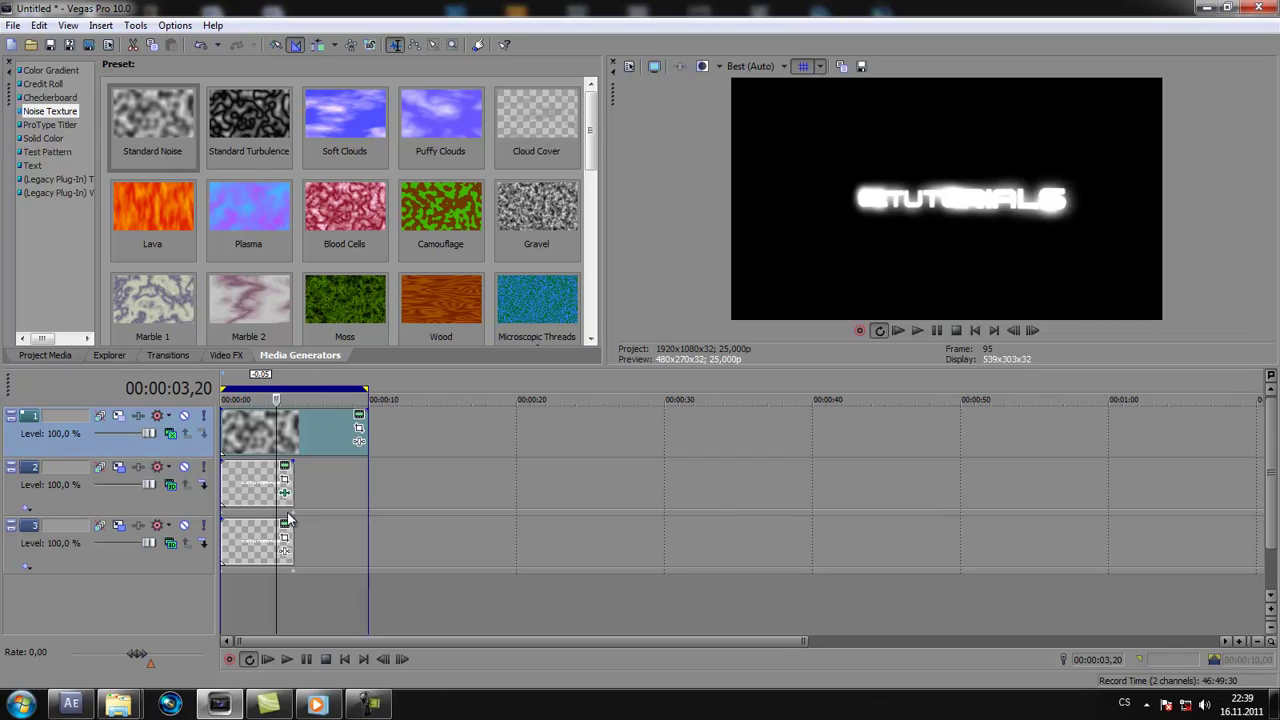
Step: Change the upper text event's glow colour to blue with RGB 0, 55, 174
{"action": "left_click", "coordinate": [282, 484]}
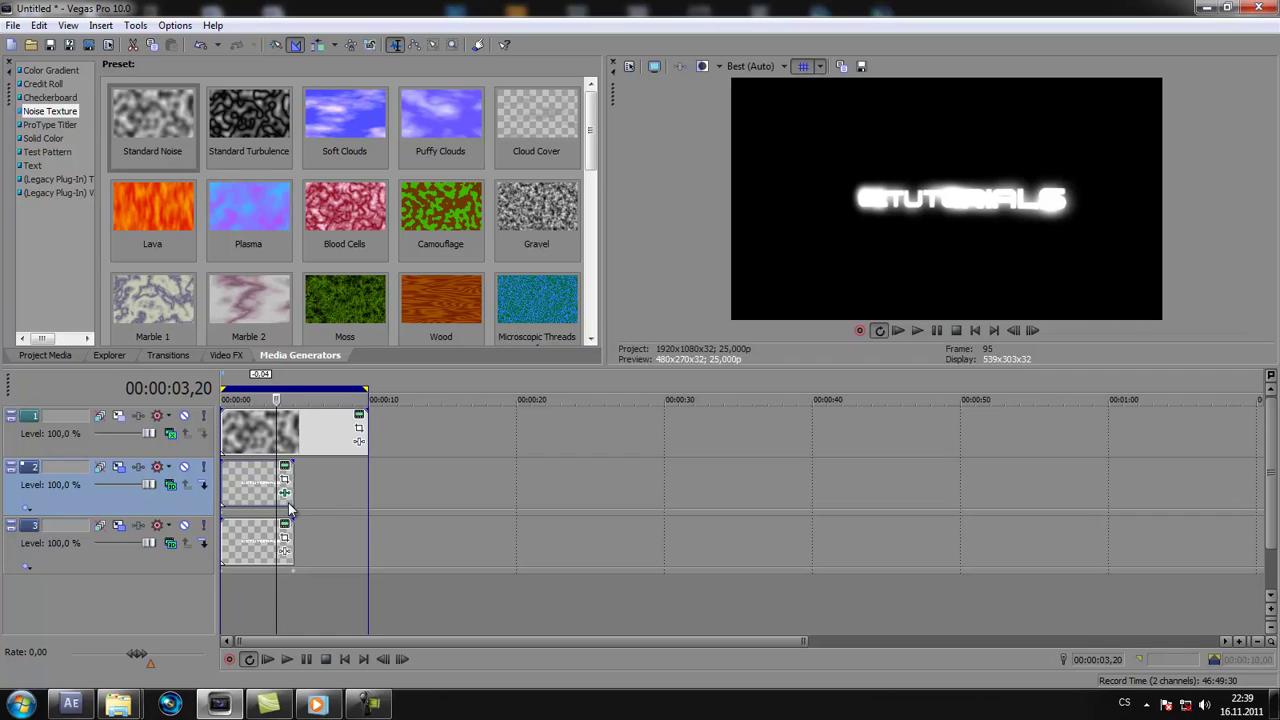
{"action": "left_click", "coordinate": [285, 493]}
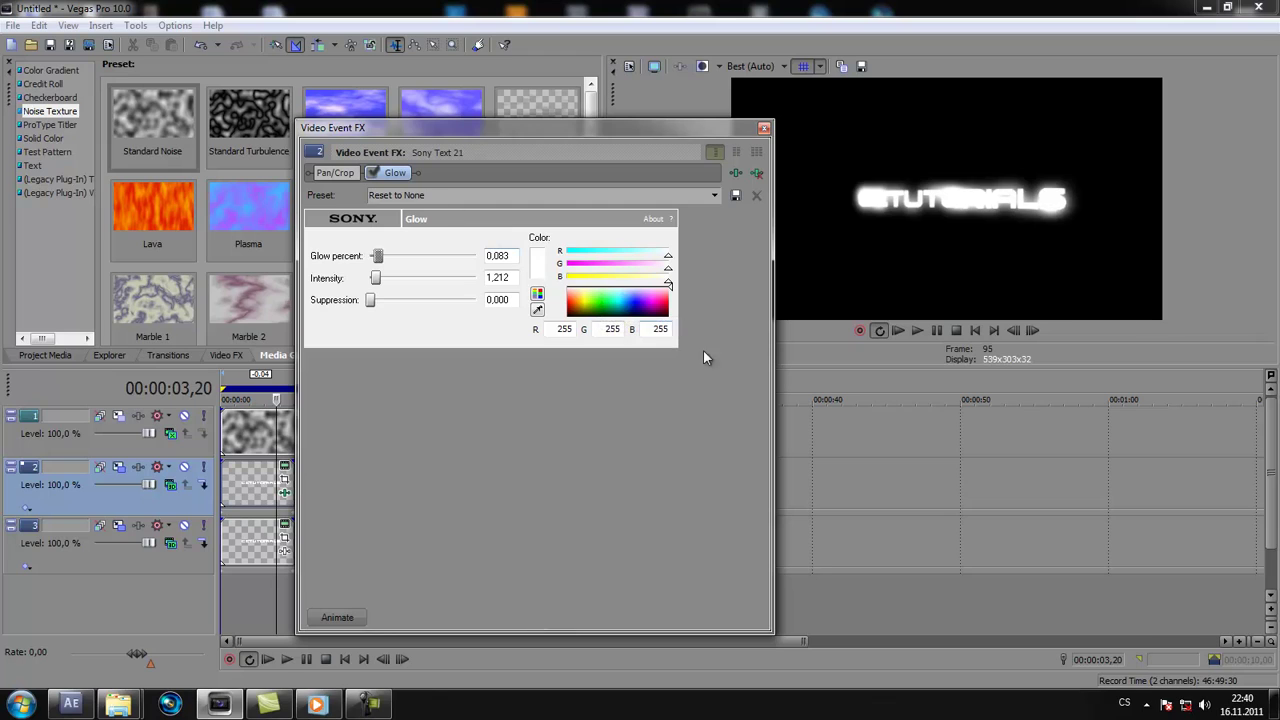
{"action": "left_click_drag", "start_coordinate": [624, 309], "coordinate": [630, 313]}
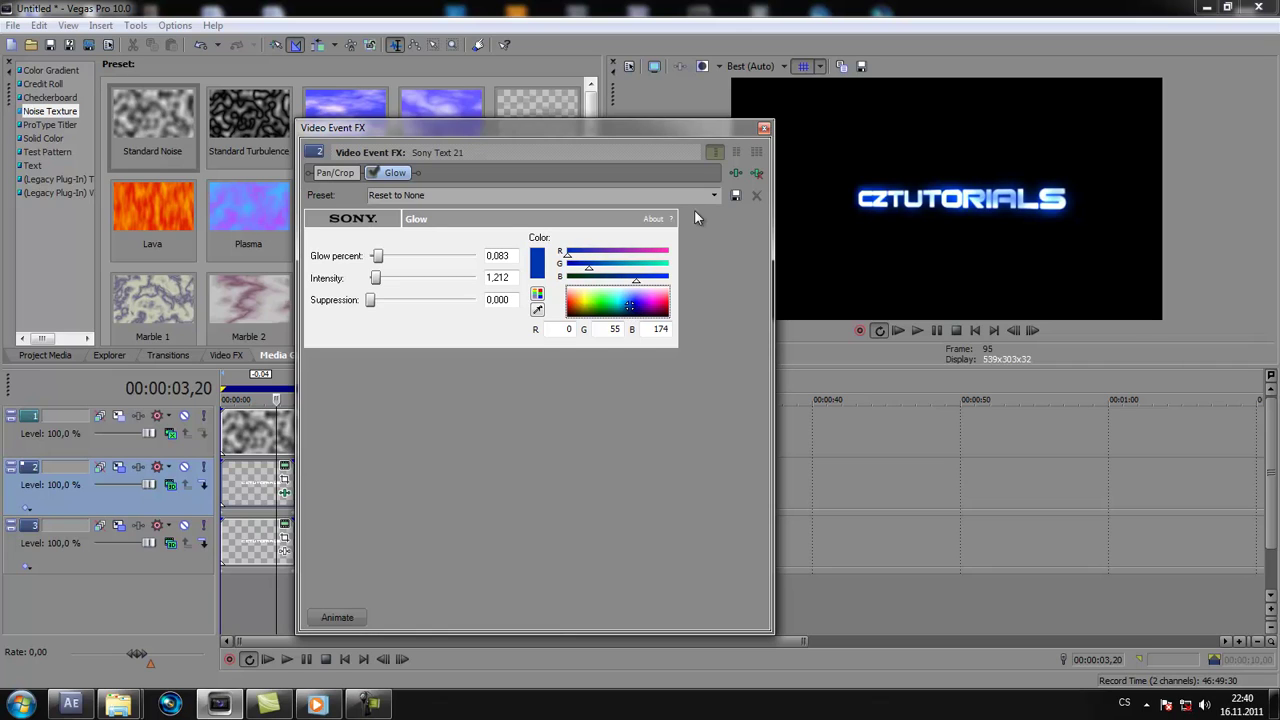
{"action": "left_click", "coordinate": [763, 129]}
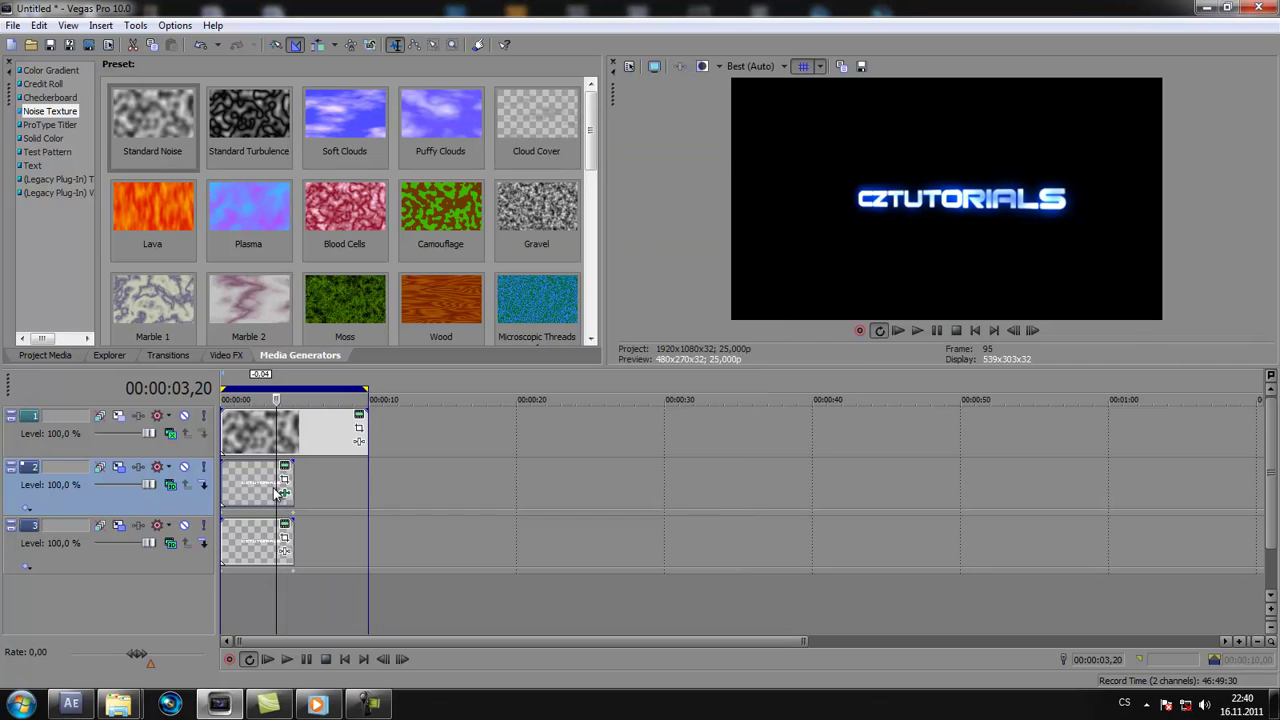
Step: Scrub through the timeline to examine the blue glow and moving noise over the animated text
{"action": "left_click", "coordinate": [265, 437]}
{"action": "mouse_move", "coordinate": [265, 437]}
{"action": "left_mouse_down"}
{"action": "mouse_move", "coordinate": [227, 446]}
{"action": "mouse_move", "coordinate": [290, 439]}
{"action": "mouse_move", "coordinate": [227, 445]}
{"action": "mouse_move", "coordinate": [275, 452]}
{"action": "left_mouse_up"}
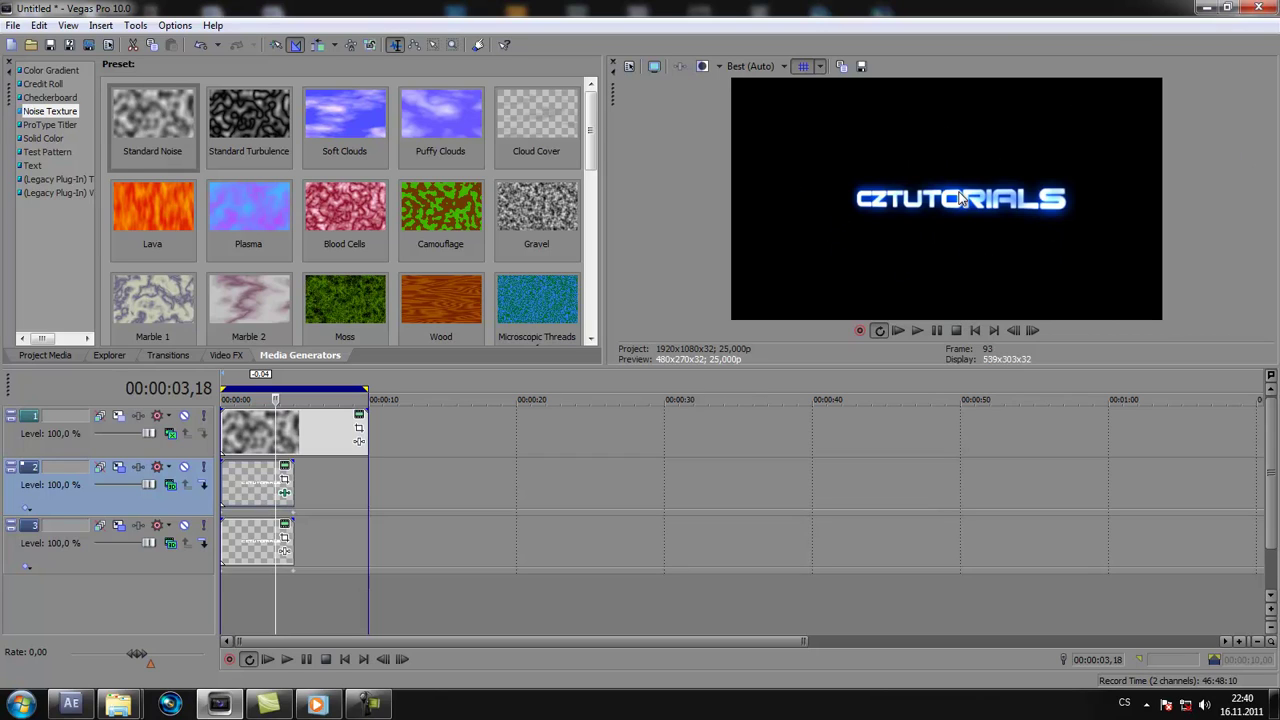
{"action": "left_click", "coordinate": [292, 430]}
{"action": "left_click", "coordinate": [333, 432]}
{"action": "left_click", "coordinate": [289, 436]}
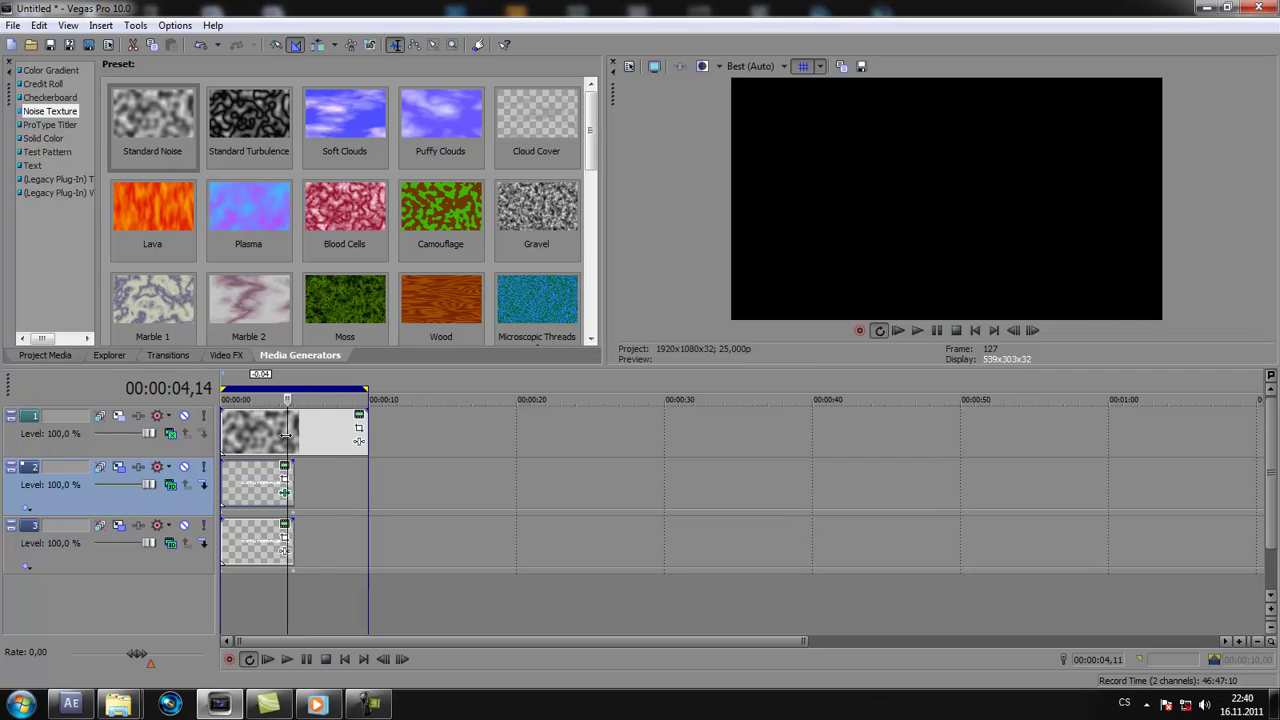
{"action": "left_click", "coordinate": [285, 438]}
{"action": "left_click", "coordinate": [308, 443]}
{"action": "left_click", "coordinate": [321, 447]}
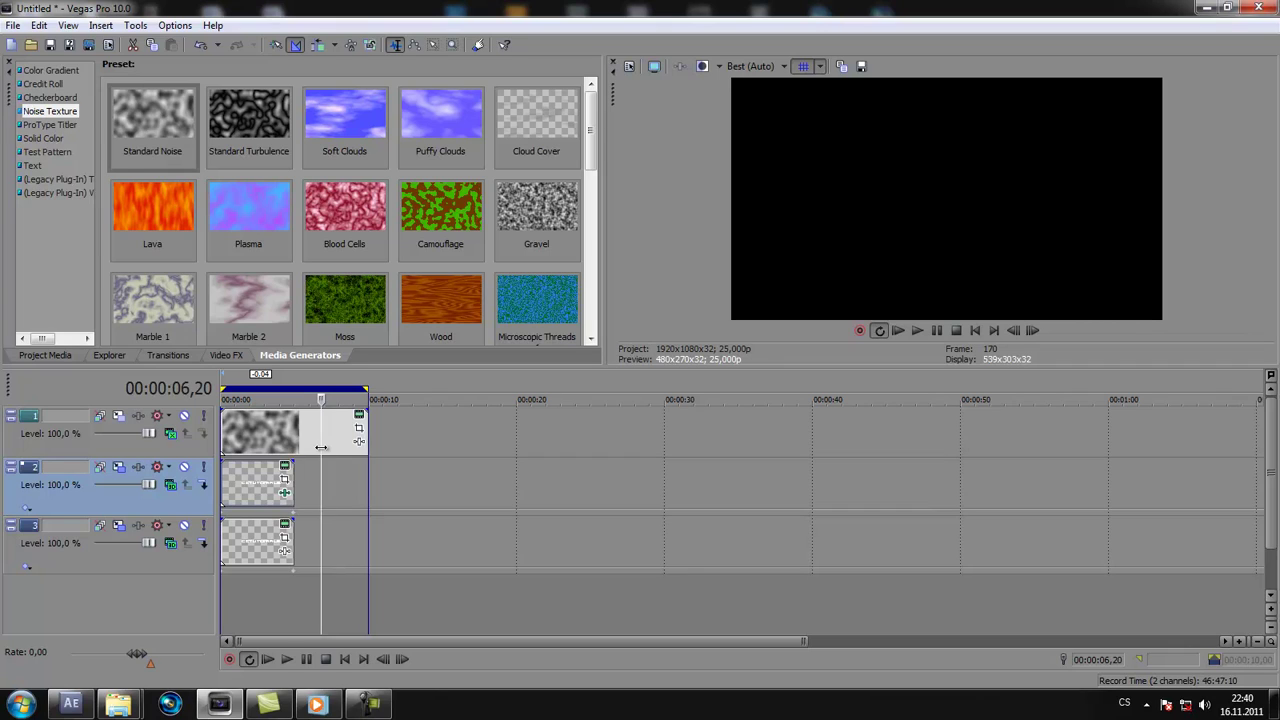
{"action": "left_click", "coordinate": [294, 440]}
{"action": "left_click", "coordinate": [261, 437]}
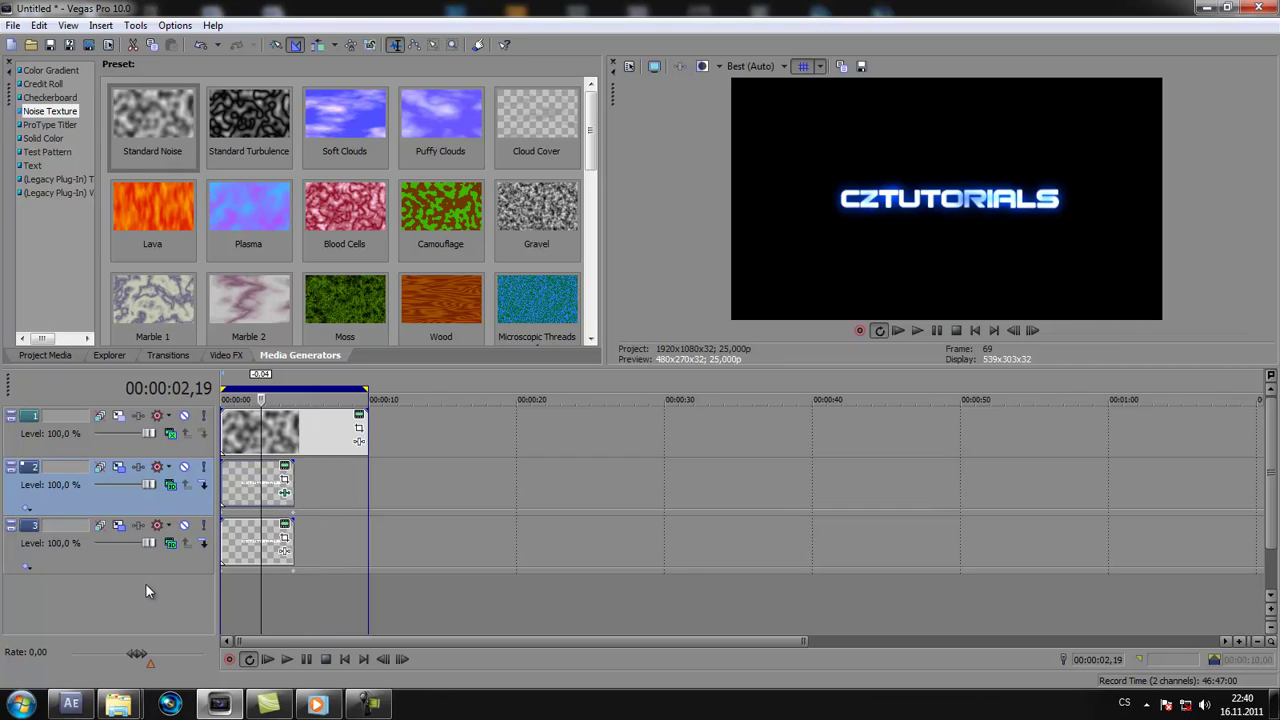
Step: Insert an empty video track above the noise texture track and display the Glow presets among the video effects
{"action": "right_click", "coordinate": [119, 603]}
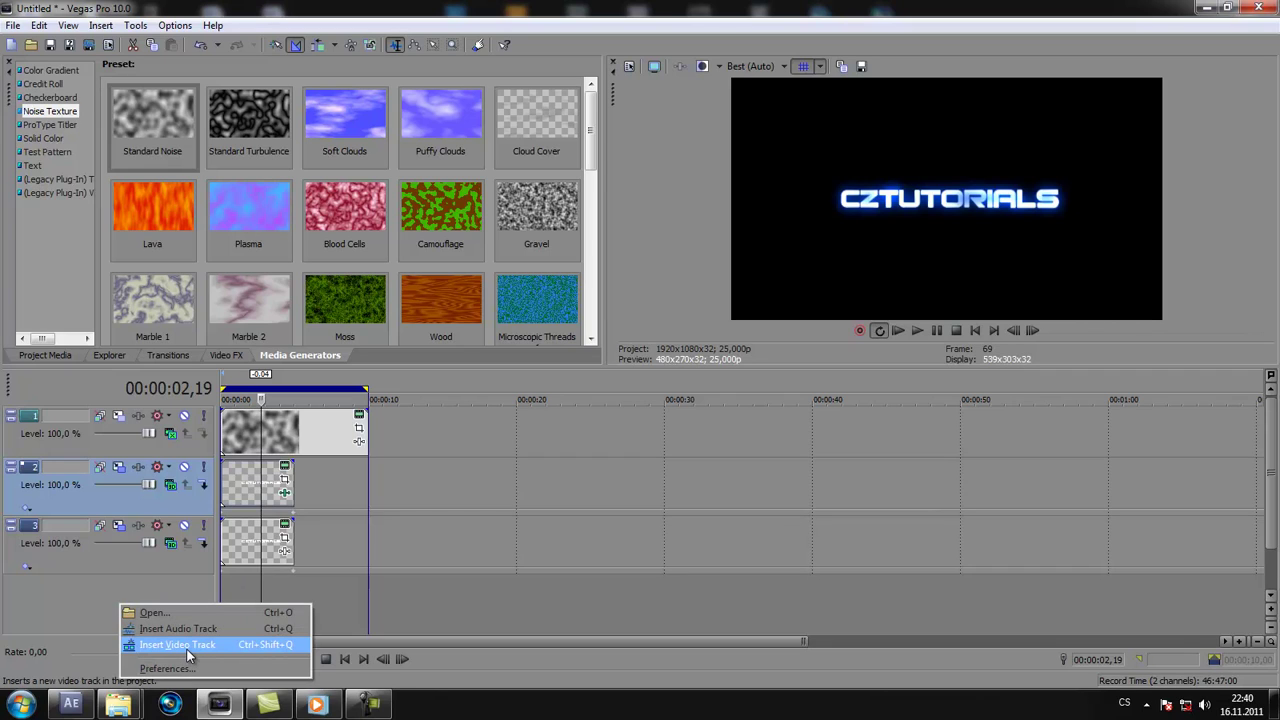
{"action": "left_click", "coordinate": [186, 645]}
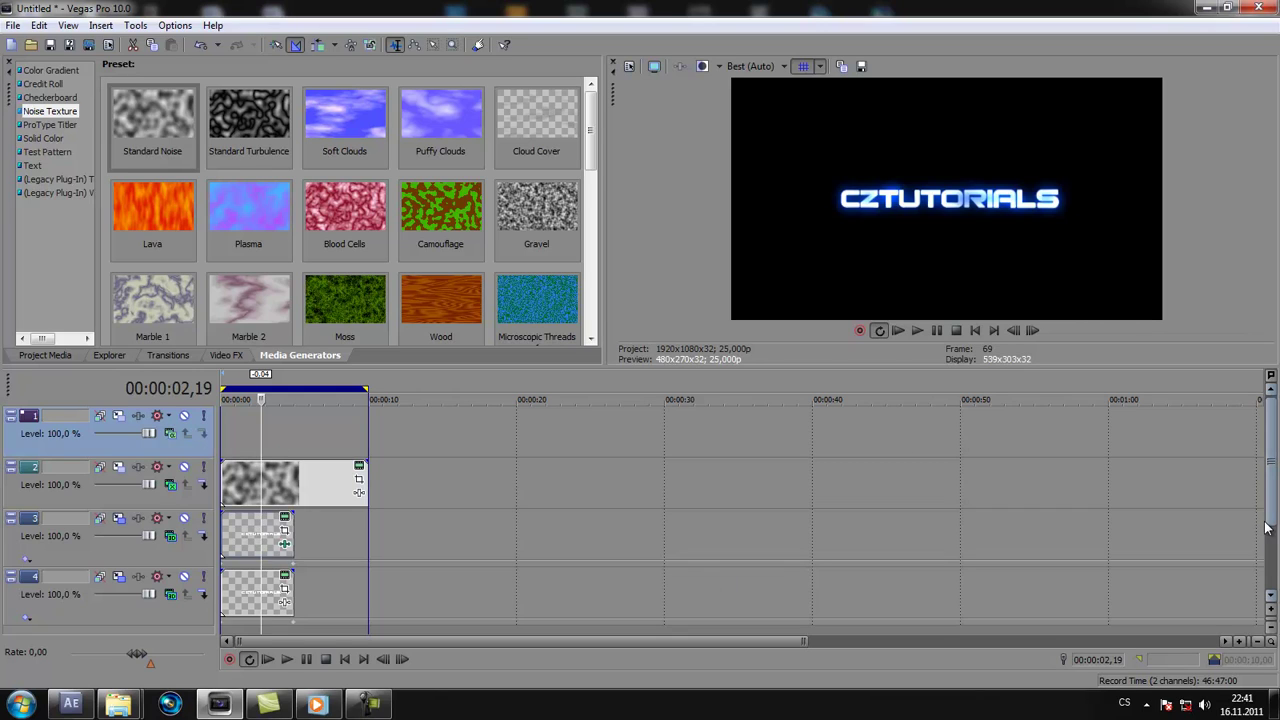
{"action": "mouse_move", "coordinate": [1274, 514]}
{"action": "left_mouse_down"}
{"action": "mouse_move", "coordinate": [1275, 562]}
{"action": "mouse_move", "coordinate": [1270, 502]}
{"action": "mouse_move", "coordinate": [1274, 537]}
{"action": "left_mouse_up"}
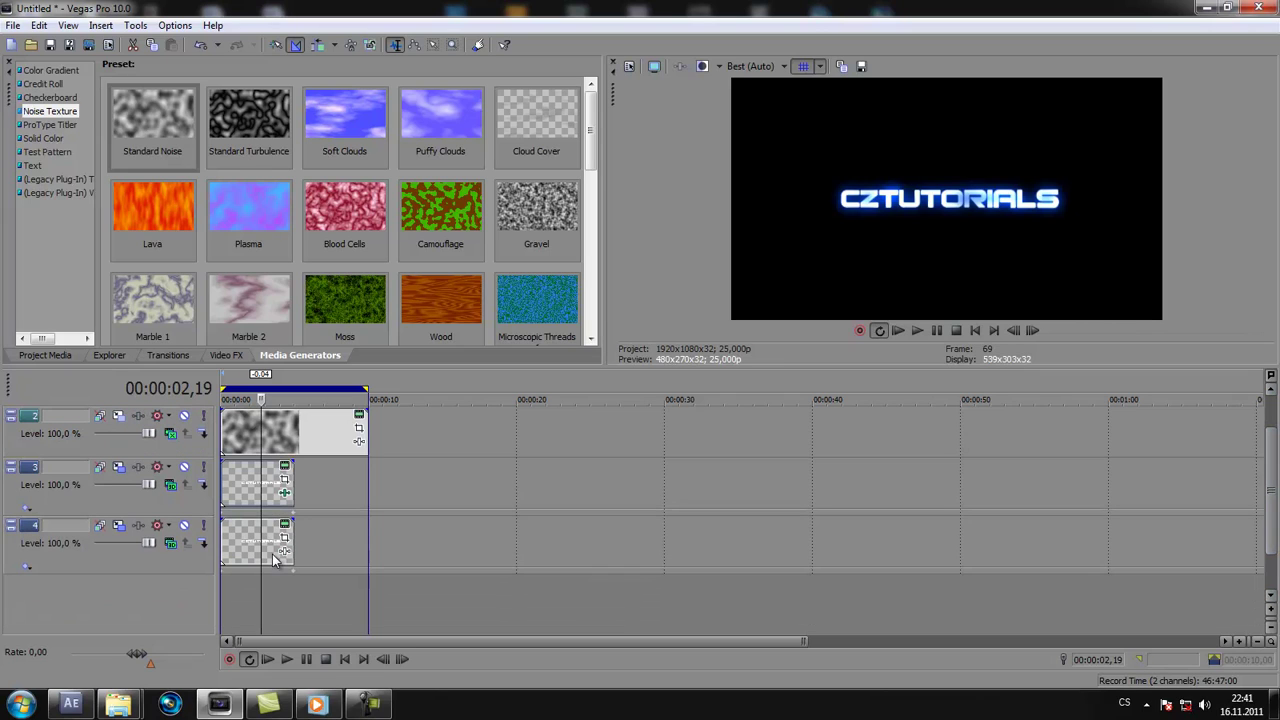
{"action": "left_click", "coordinate": [285, 437]}
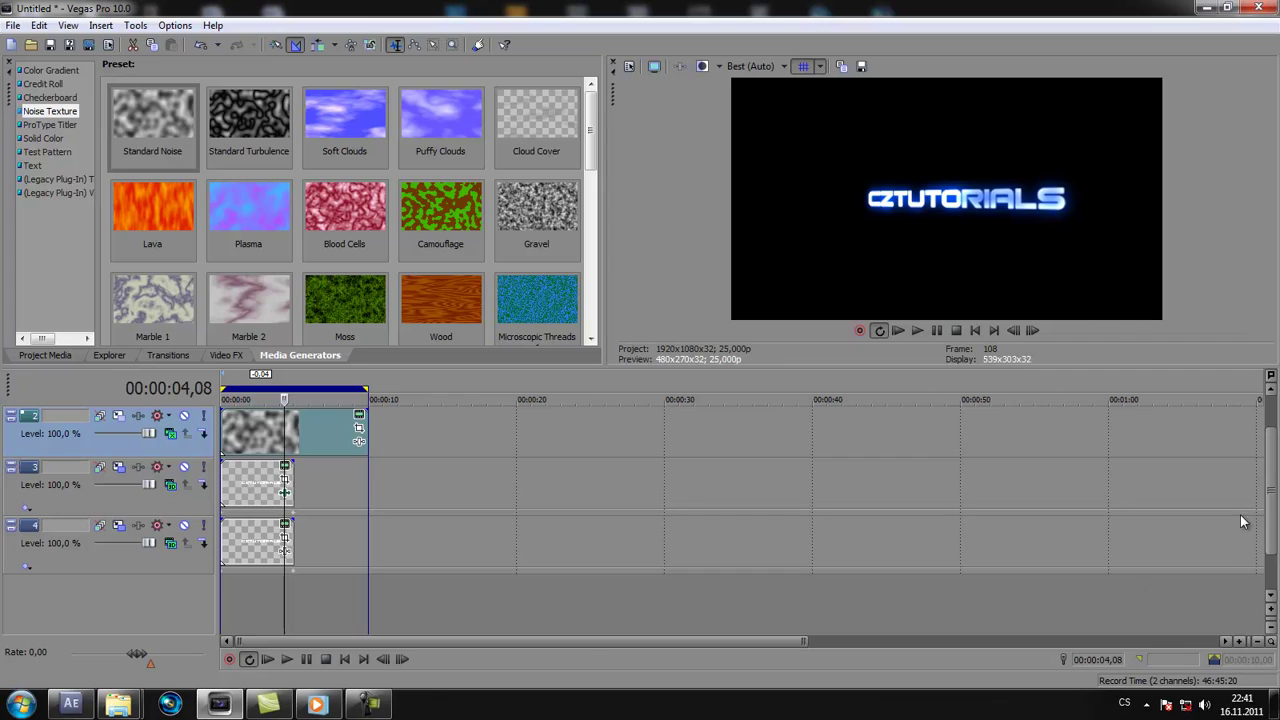
{"action": "left_click_drag", "start_coordinate": [1274, 496], "coordinate": [1274, 542]}
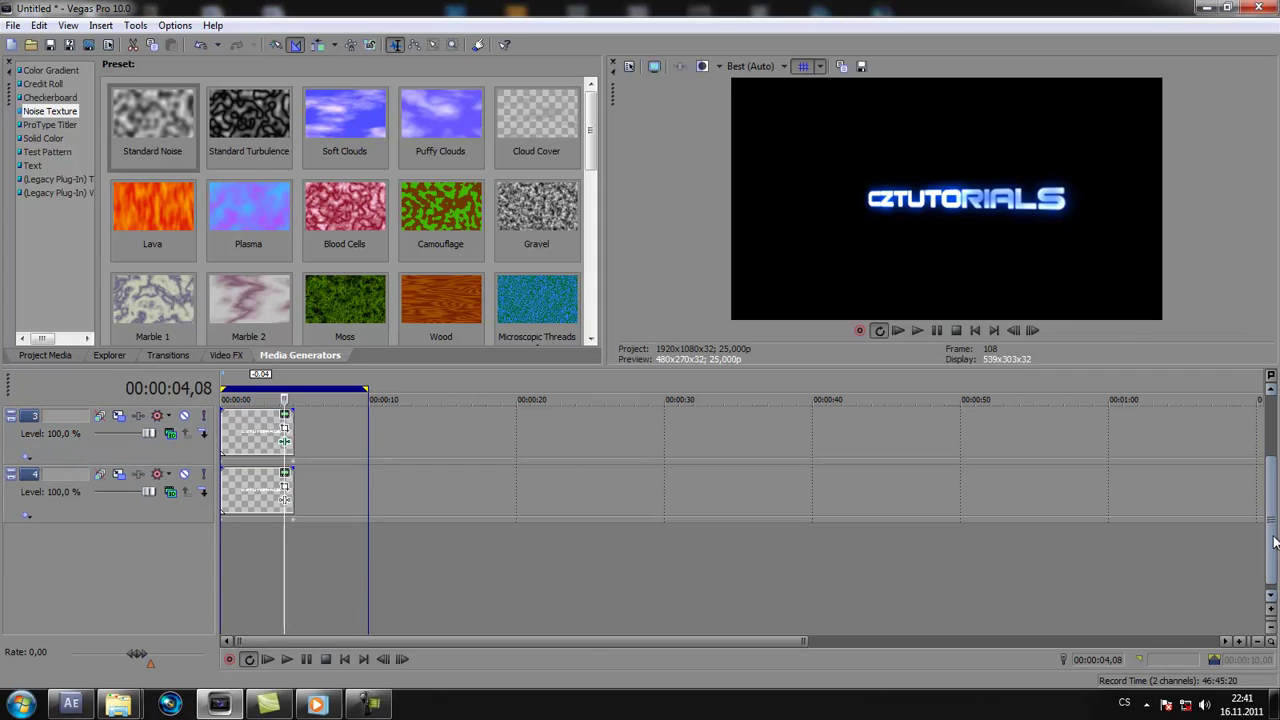
{"action": "left_click_drag", "start_coordinate": [1274, 542], "coordinate": [1274, 478]}
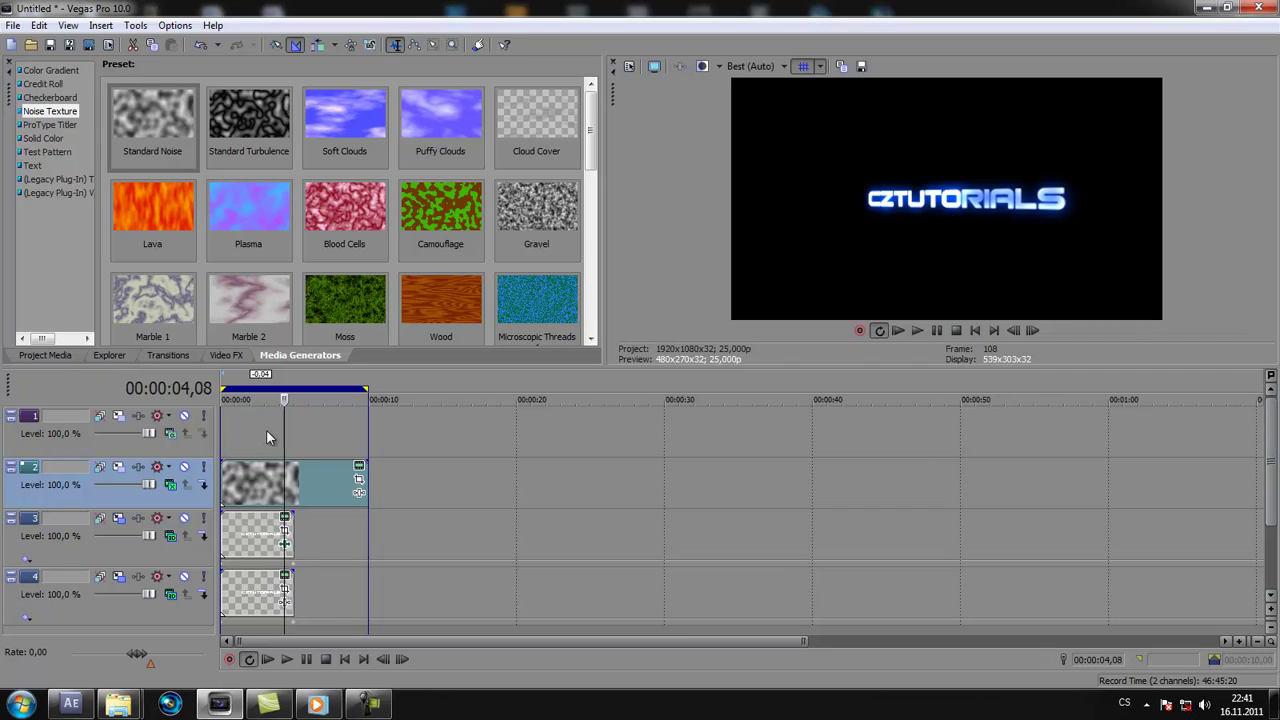
{"action": "mouse_move", "coordinate": [1274, 472]}
{"action": "left_mouse_down"}
{"action": "mouse_move", "coordinate": [1275, 510]}
{"action": "mouse_move", "coordinate": [1275, 488]}
{"action": "left_mouse_up"}
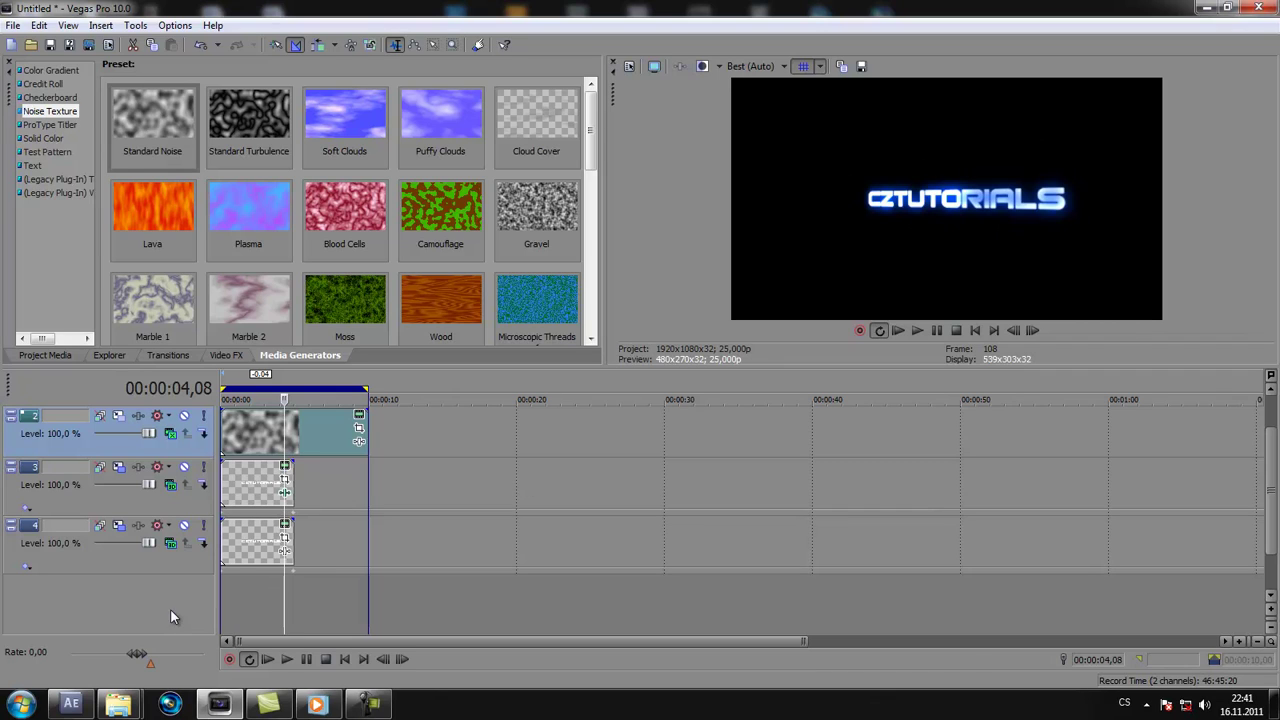
{"action": "key", "text": "ctrl+shift+q"}
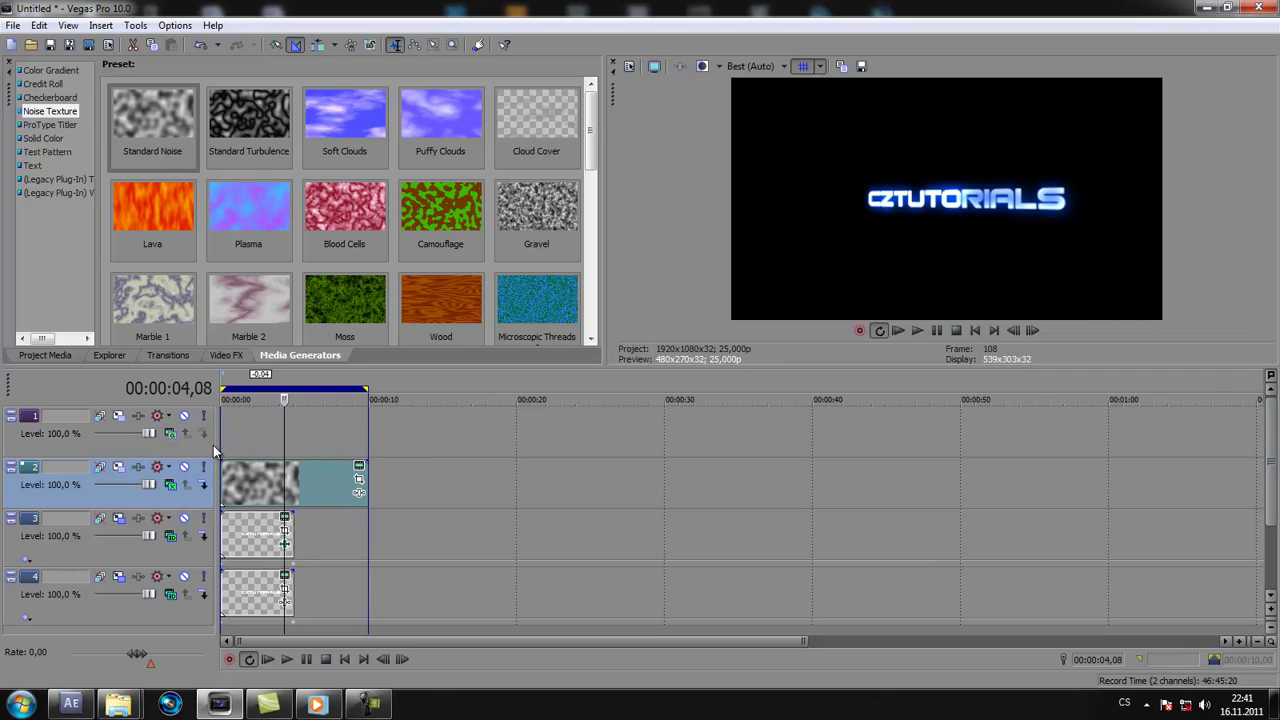
{"action": "left_click", "coordinate": [246, 354]}
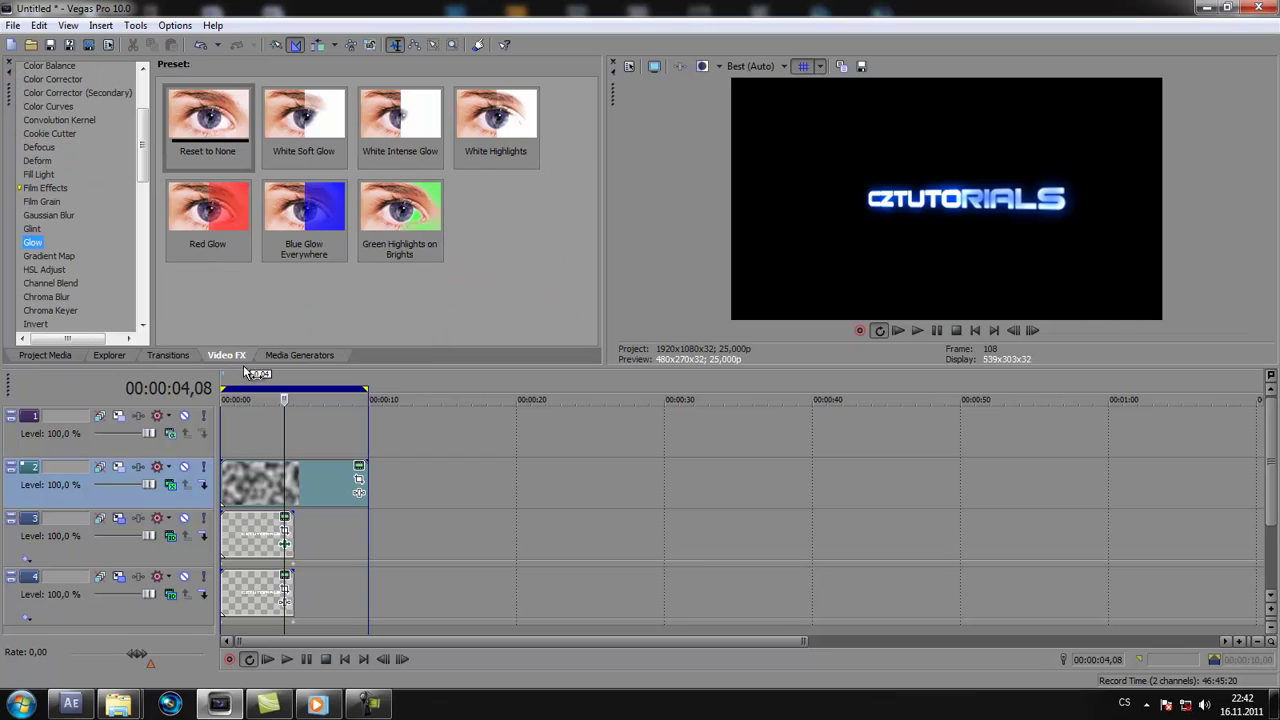
Step: Apply the Swirl effect's Maximum Swirl, Clockwise preset to the empty track 1 and place it after Composite in the effect chain
{"action": "left_click_drag", "start_coordinate": [141, 147], "coordinate": [142, 280]}
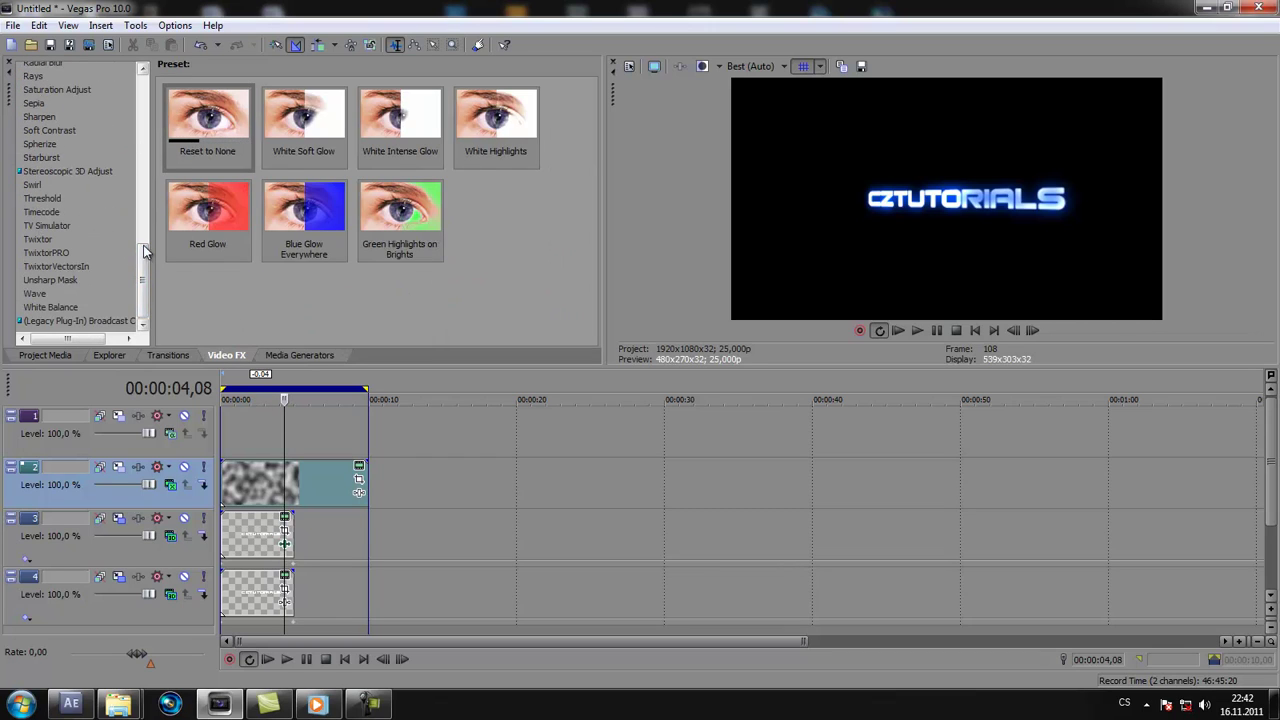
{"action": "scroll", "coordinate": [50, 190], "scroll_direction": "up", "scroll_amount": 3}
{"action": "left_click", "coordinate": [40, 276]}
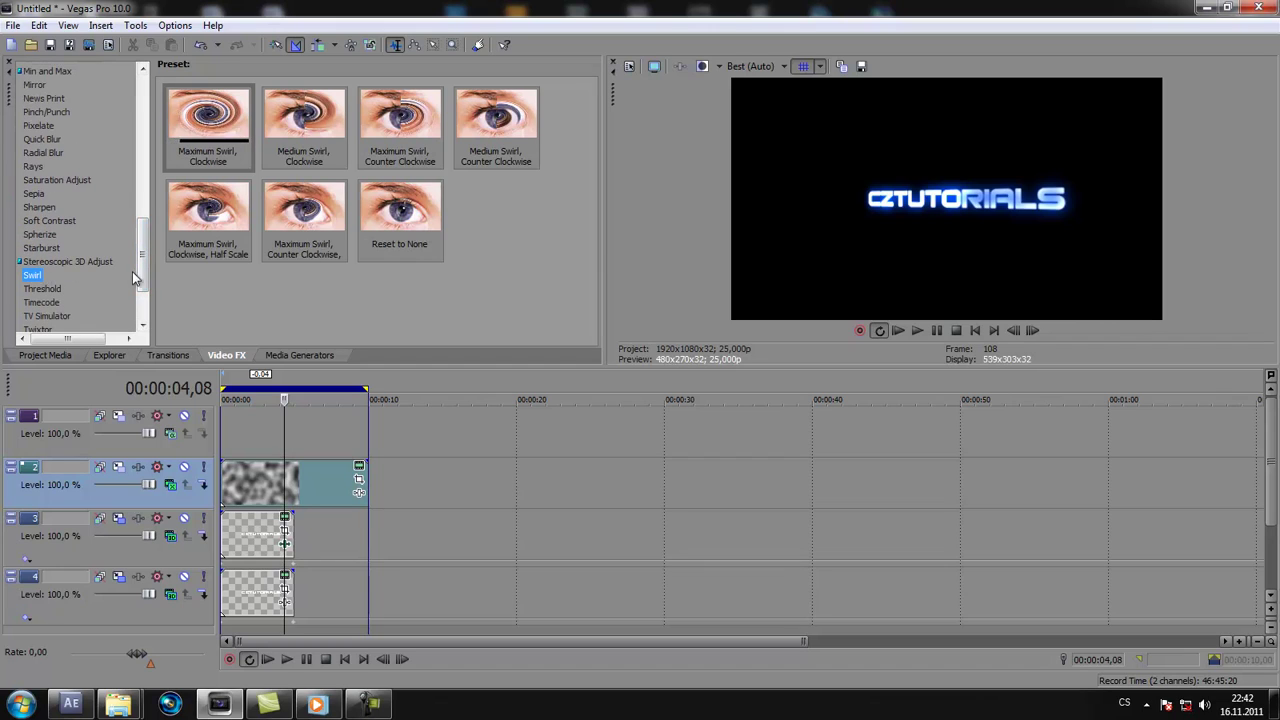
{"action": "left_click_drag", "start_coordinate": [197, 117], "coordinate": [258, 436]}
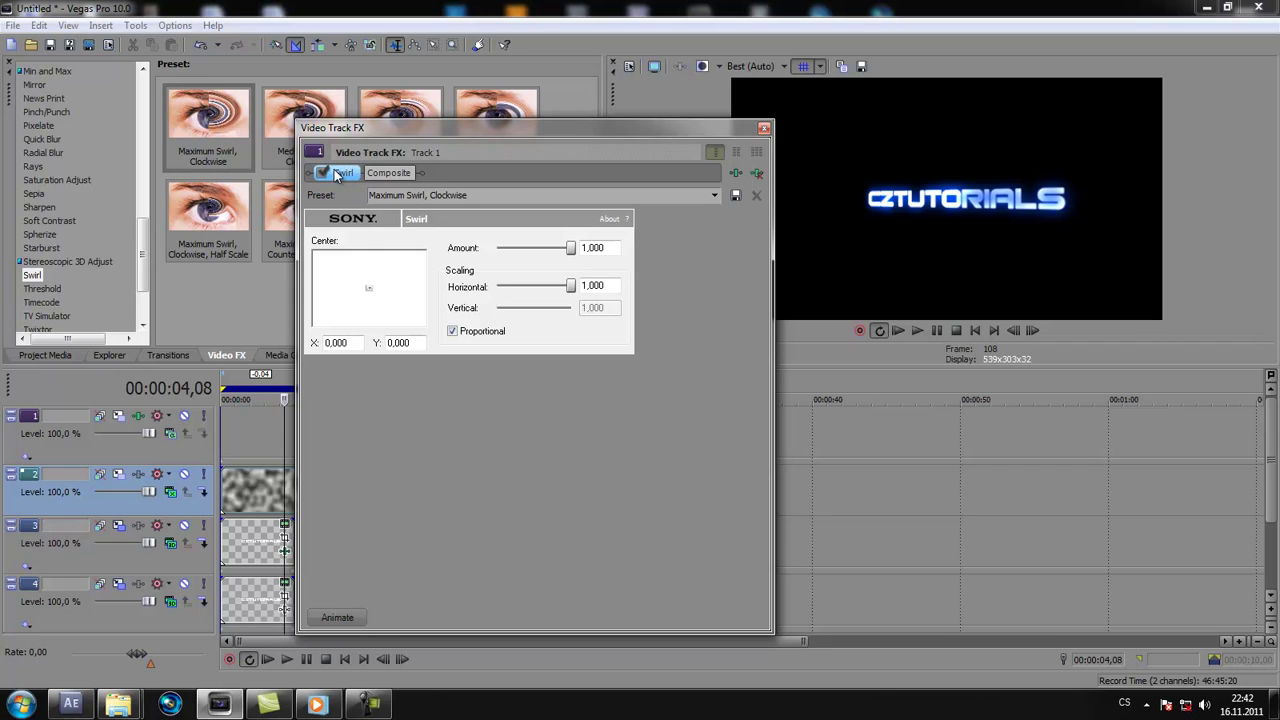
{"action": "mouse_move", "coordinate": [338, 170]}
{"action": "left_mouse_down"}
{"action": "mouse_move", "coordinate": [398, 184]}
{"action": "mouse_move", "coordinate": [428, 174]}
{"action": "left_mouse_up"}
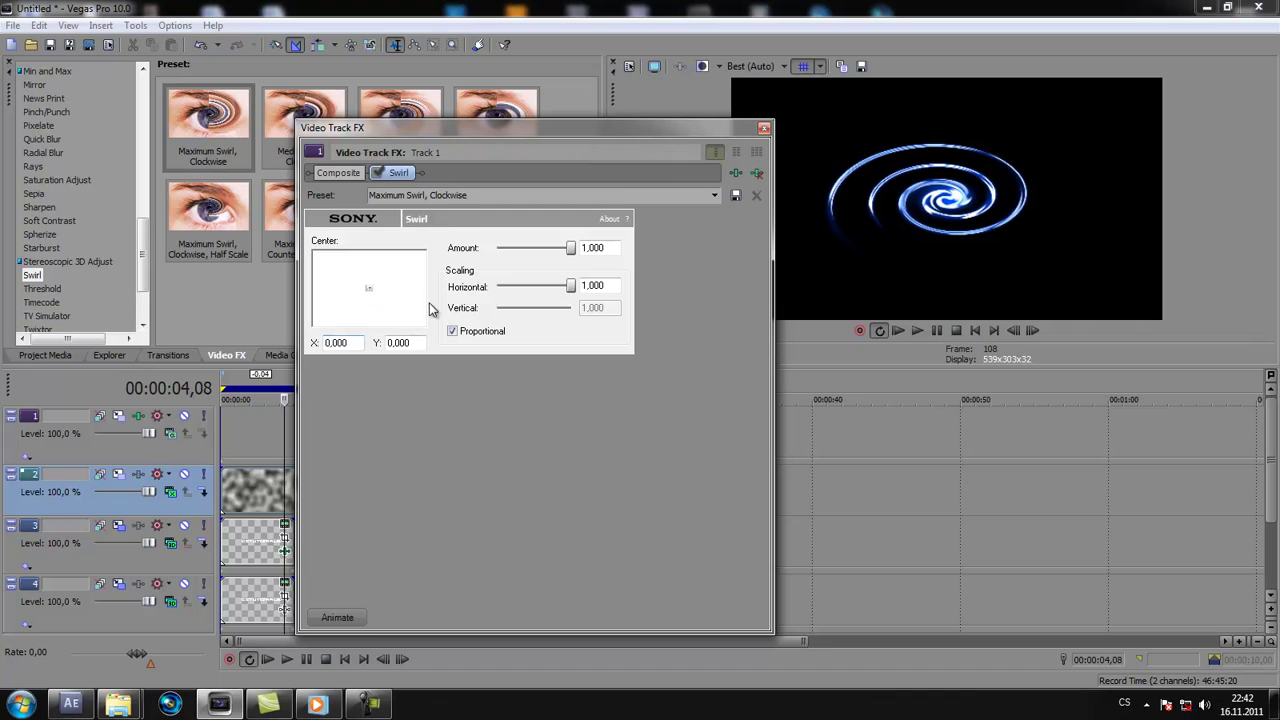
Step: Play the intro from its start to preview the swirl distortion on the text
{"action": "left_click_drag", "start_coordinate": [454, 129], "coordinate": [543, 160]}
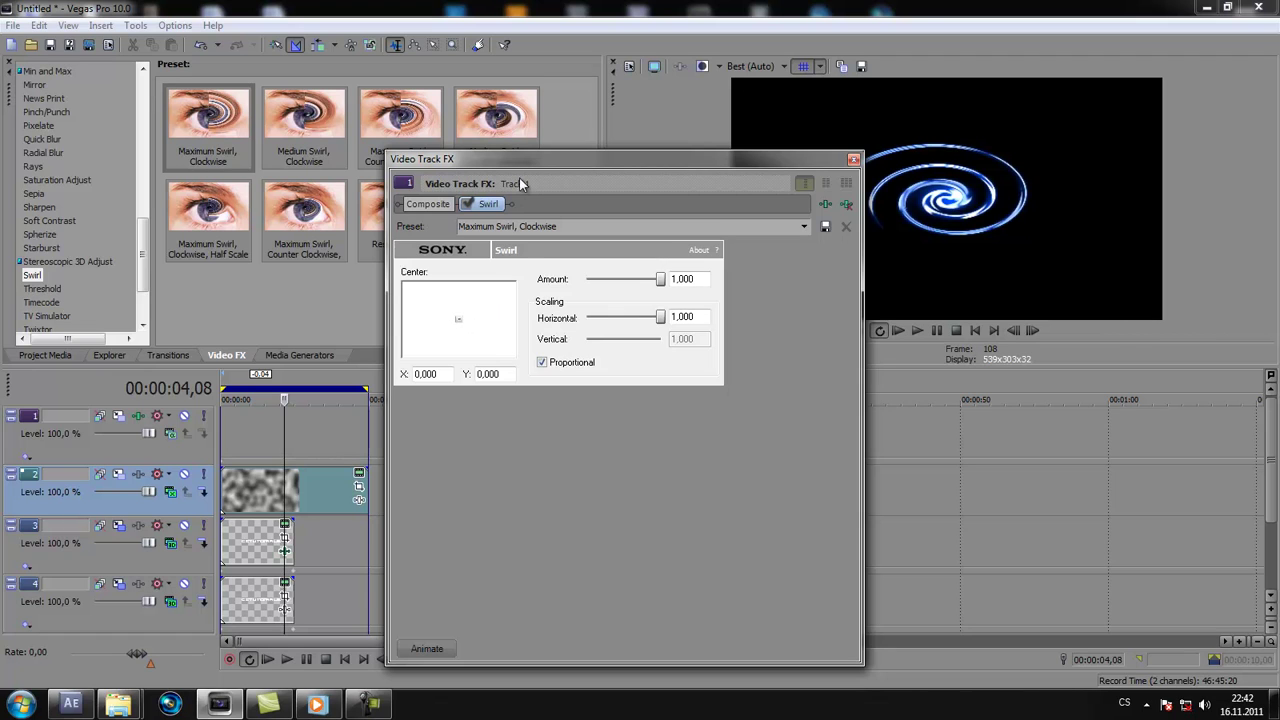
{"action": "left_click_drag", "start_coordinate": [516, 160], "coordinate": [427, 158]}
{"action": "left_click_drag", "start_coordinate": [412, 175], "coordinate": [414, 137]}
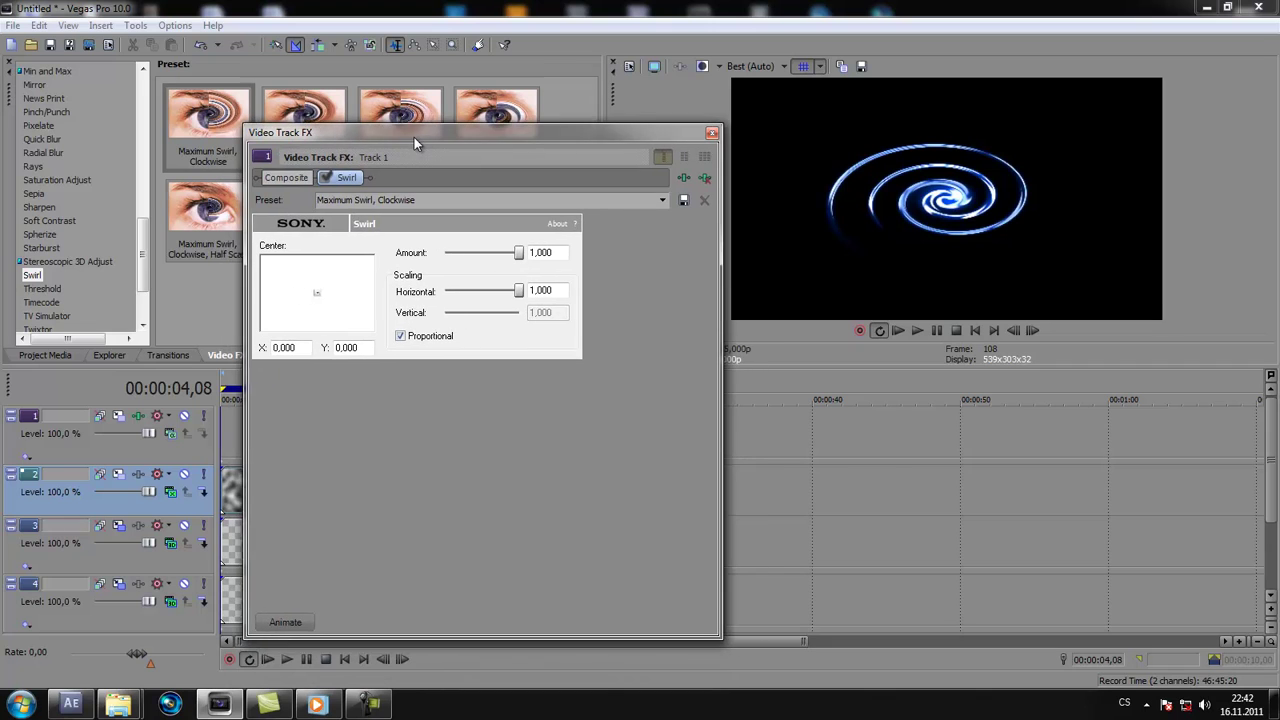
{"action": "left_click_drag", "start_coordinate": [515, 148], "coordinate": [756, 141]}
{"action": "left_click", "coordinate": [236, 490]}
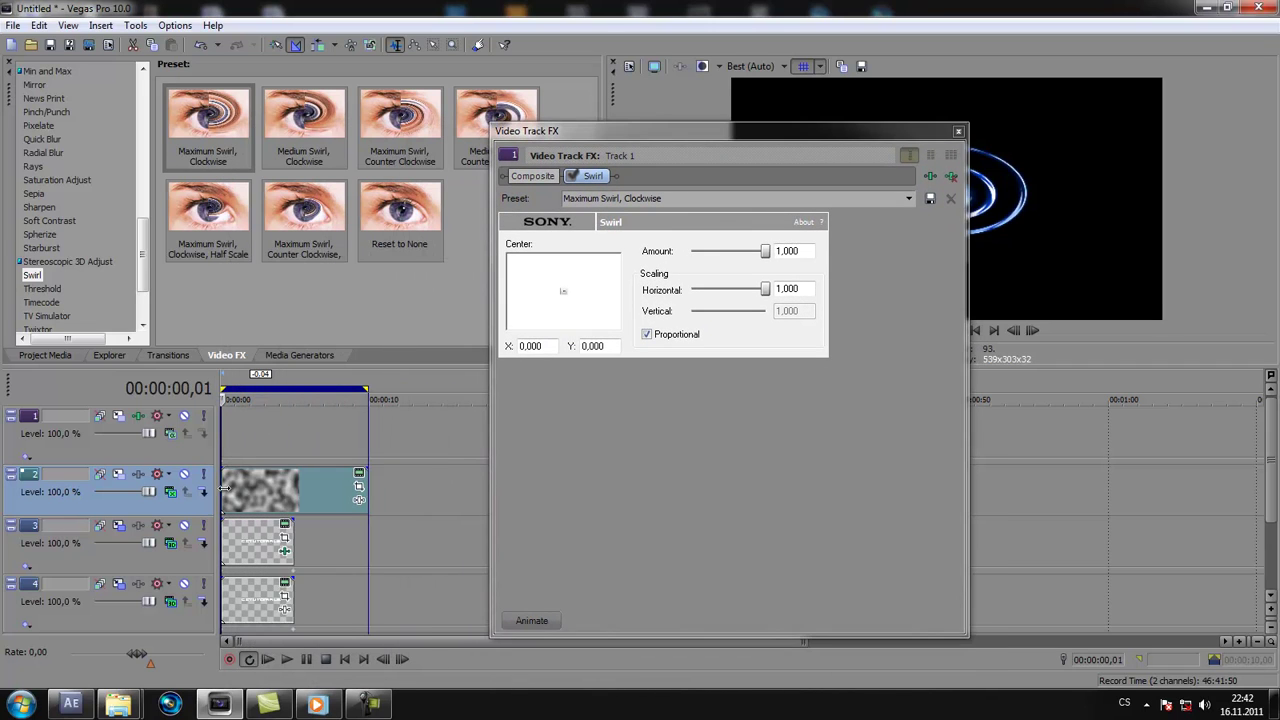
{"action": "key", "text": "space"}
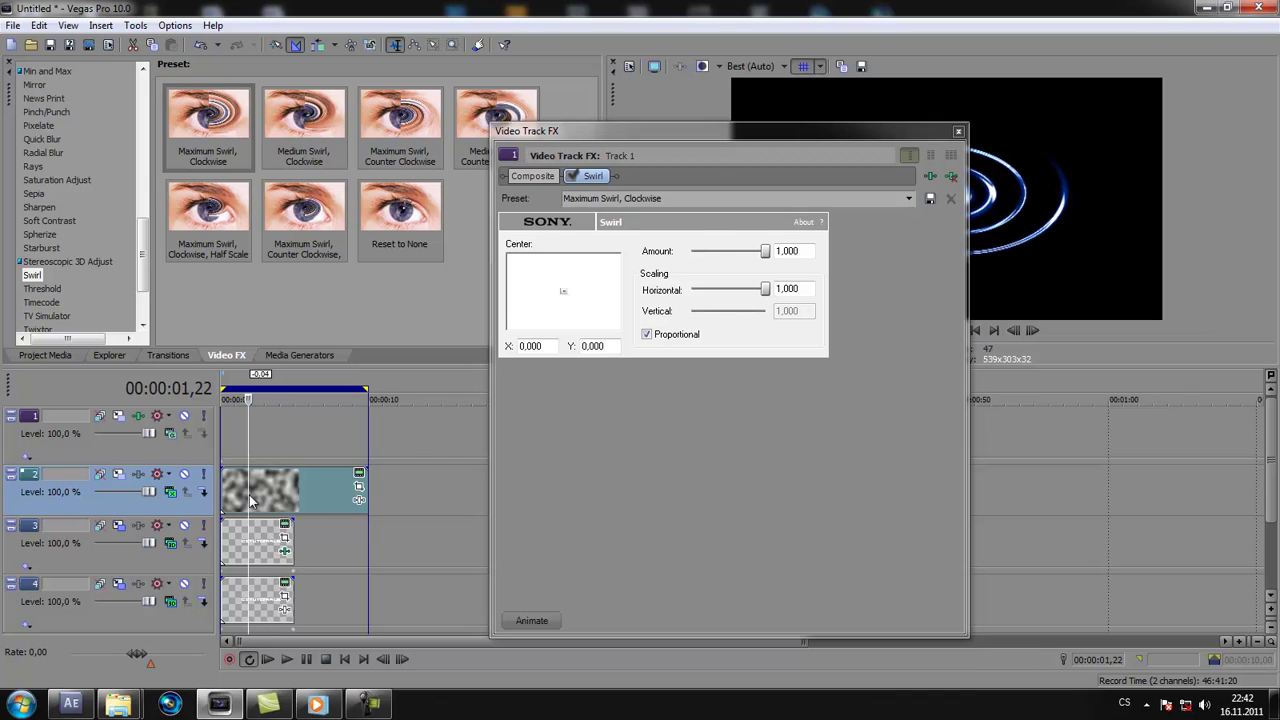
{"action": "left_click_drag", "start_coordinate": [666, 154], "coordinate": [479, 166]}
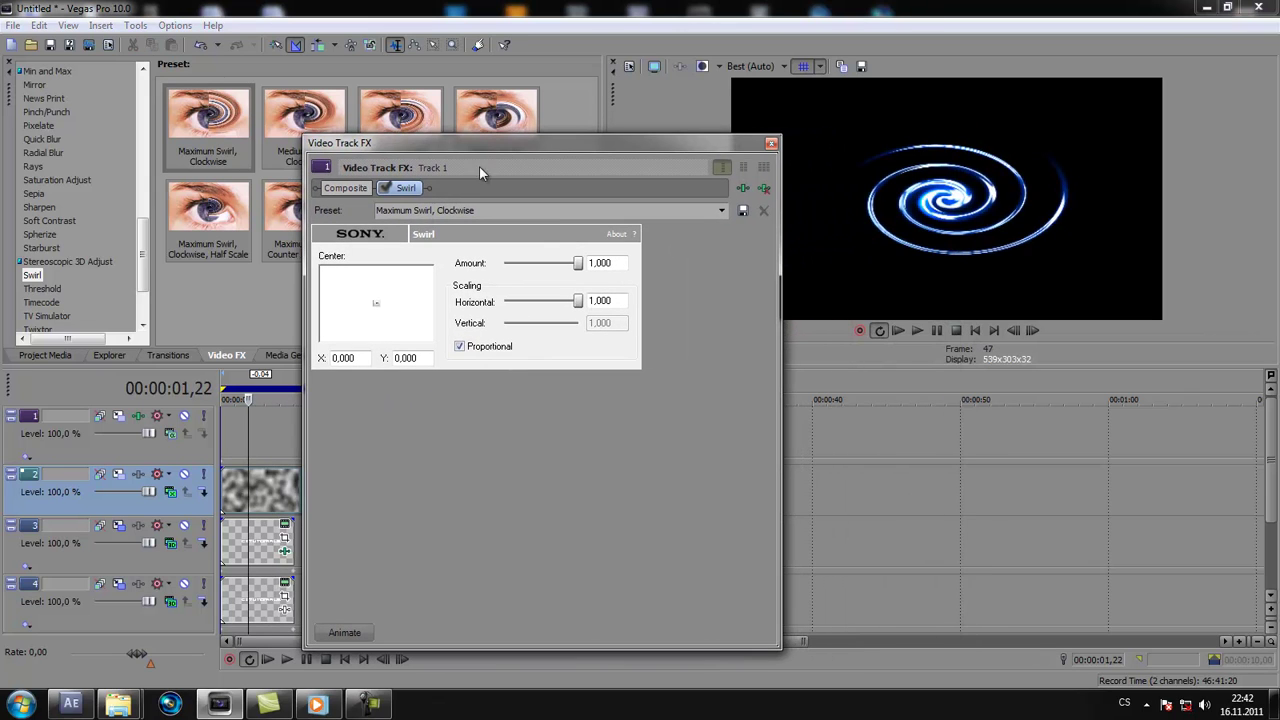
Step: Turn on animation for the Swirl effect and set its centre to X -0,959 and Y 0,010 at 00:00:00,00
{"action": "left_click", "coordinate": [344, 632]}
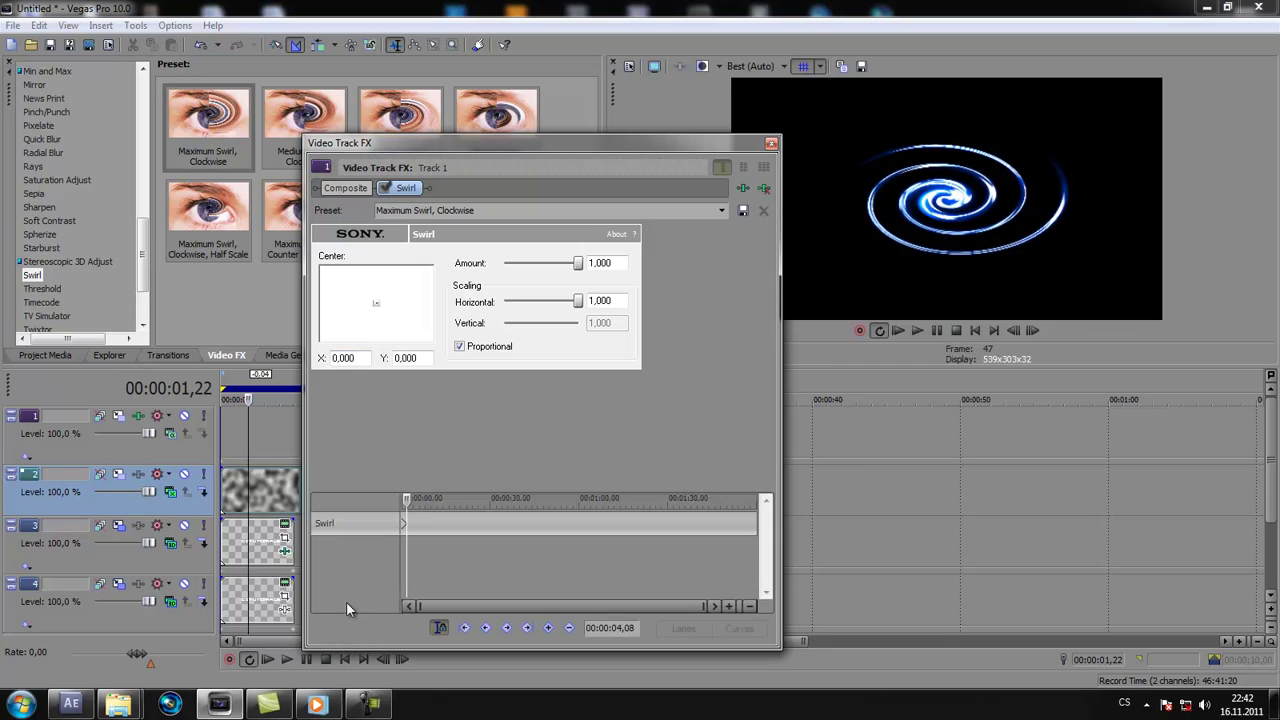
{"action": "left_click_drag", "start_coordinate": [407, 503], "coordinate": [393, 506]}
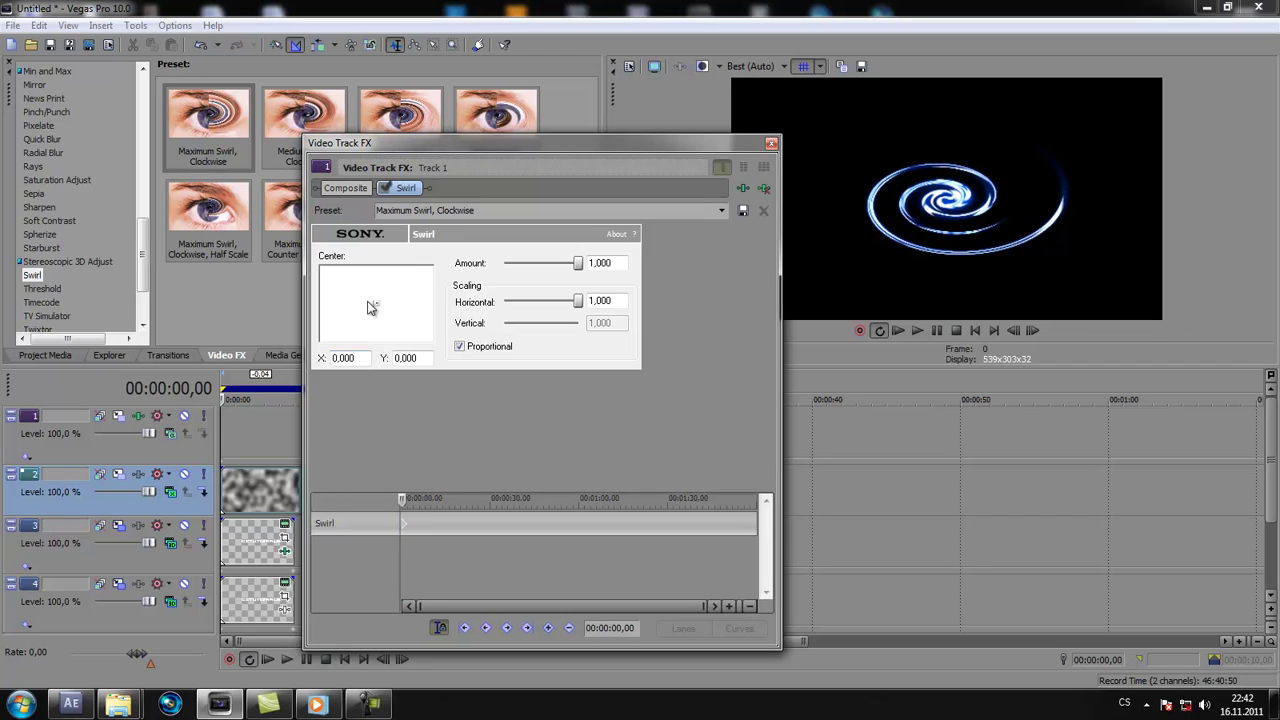
{"action": "left_click_drag", "start_coordinate": [380, 305], "coordinate": [327, 309]}
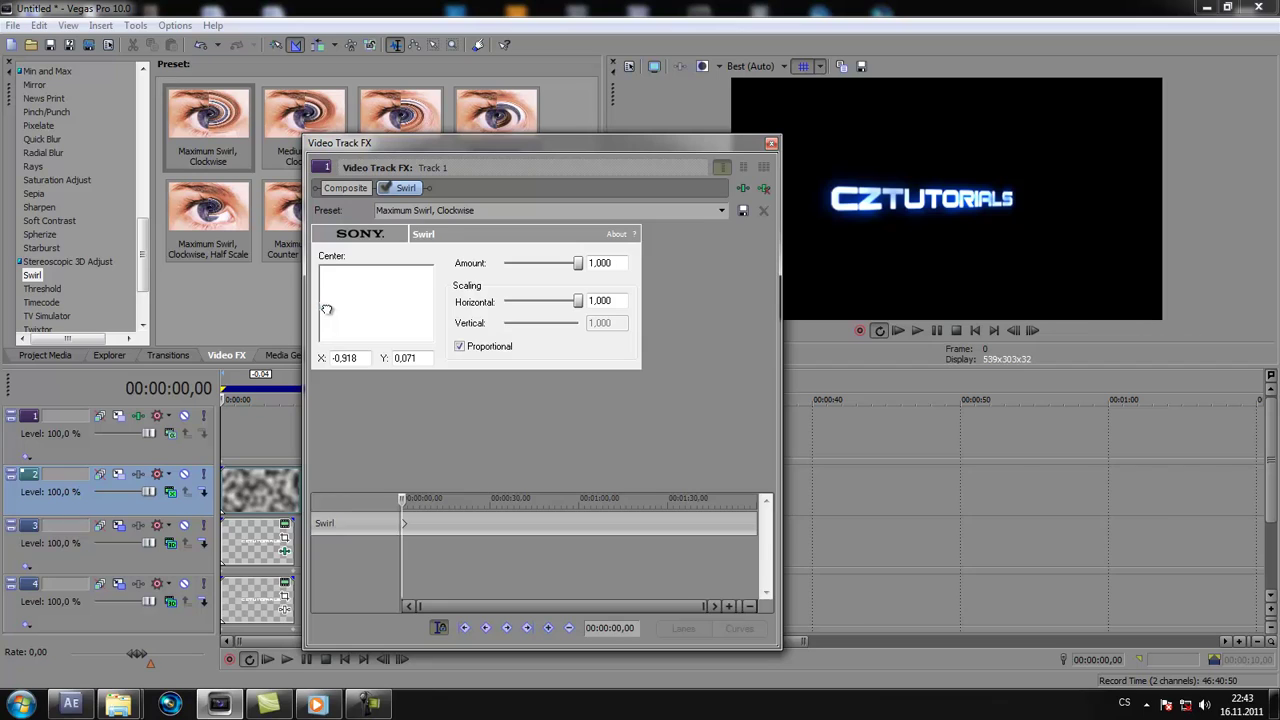
{"action": "left_click_drag", "start_coordinate": [325, 305], "coordinate": [324, 304]}
Step: Add a Swirl keyframe at 00:00:02,20 with the centre at X 0,986 and Y 0,071, and close the effect settings
{"action": "left_click_drag", "start_coordinate": [404, 499], "coordinate": [489, 505]}
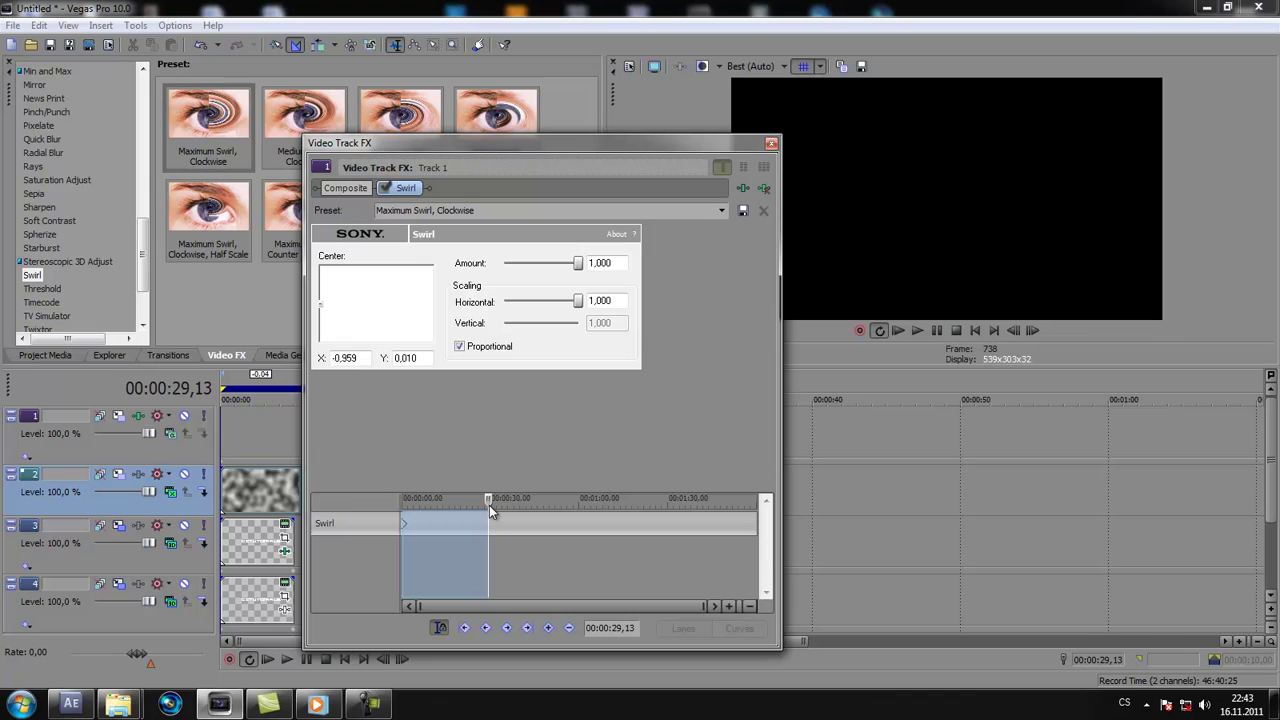
{"action": "left_click_drag", "start_coordinate": [422, 139], "coordinate": [578, 141]}
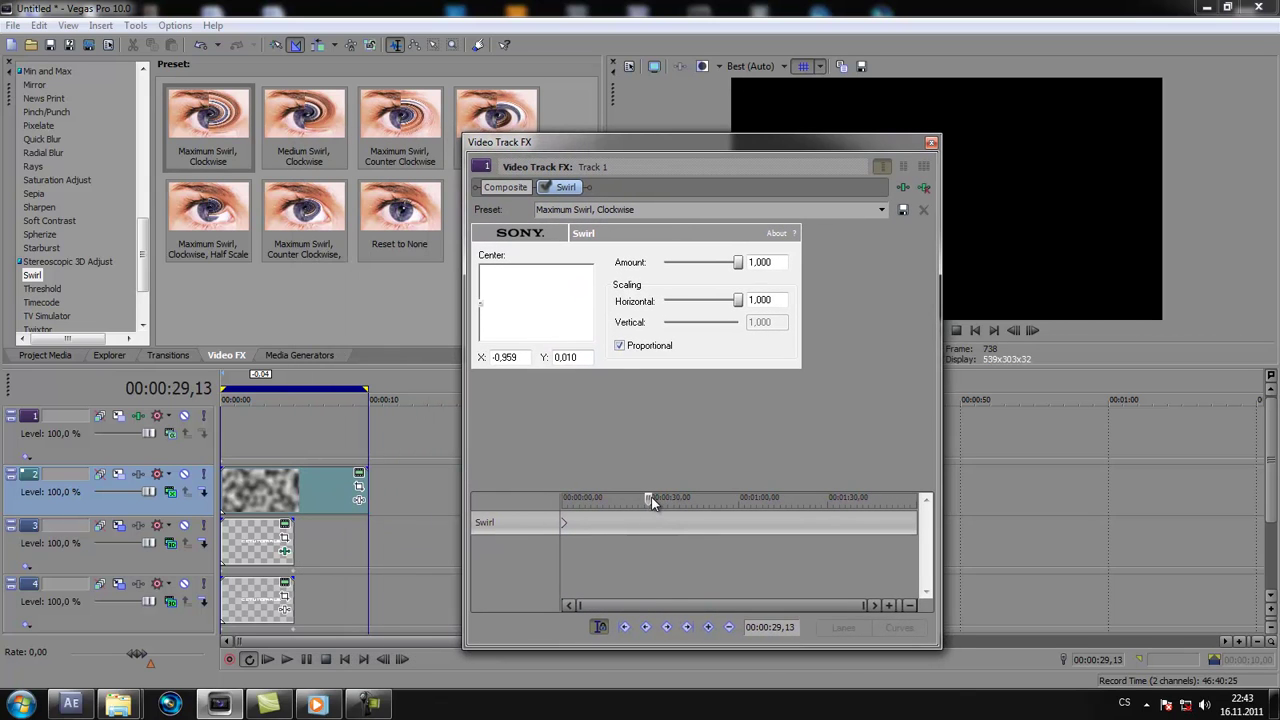
{"action": "left_click_drag", "start_coordinate": [651, 502], "coordinate": [578, 514]}
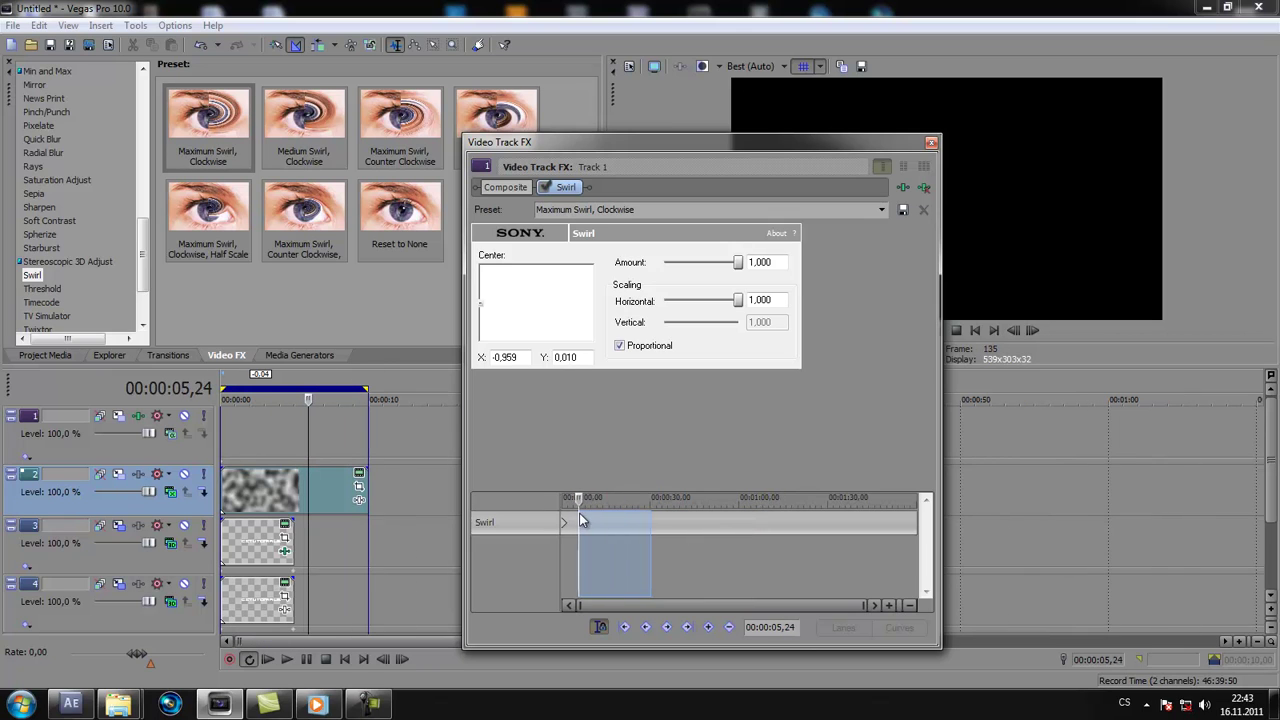
{"action": "left_click", "coordinate": [580, 516]}
{"action": "left_click_drag", "start_coordinate": [862, 605], "coordinate": [642, 601]}
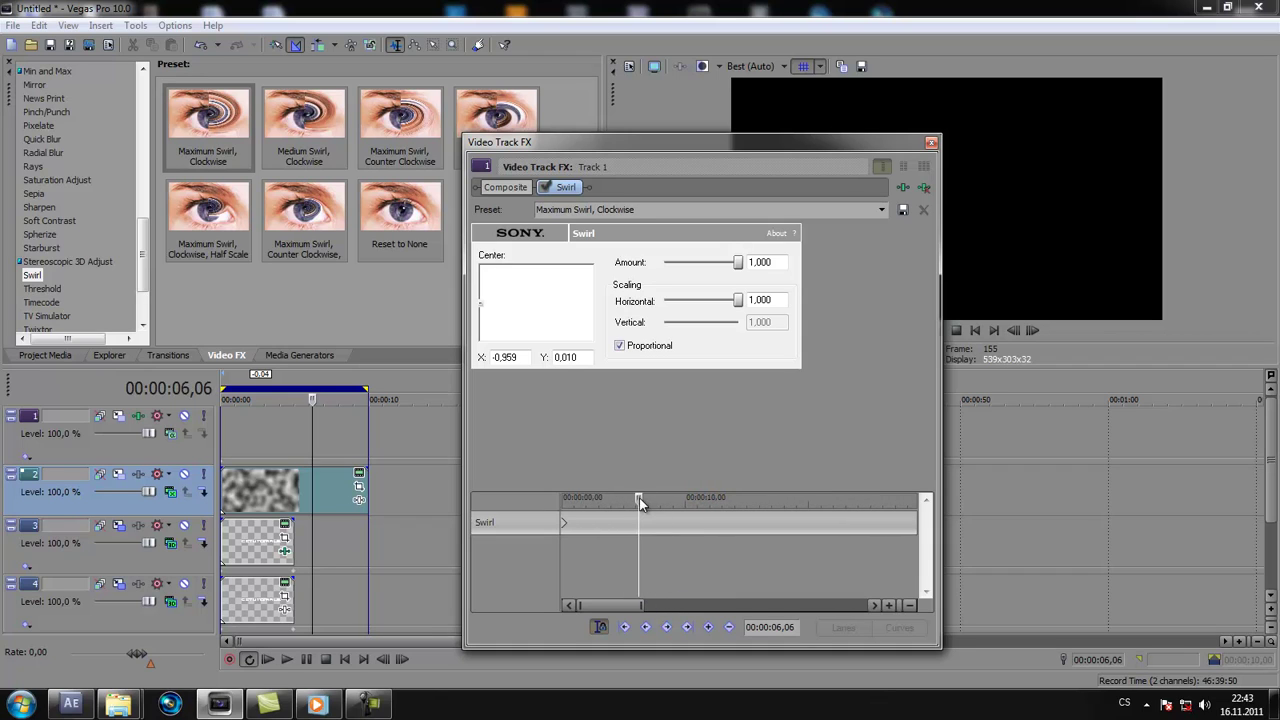
{"action": "left_click_drag", "start_coordinate": [640, 503], "coordinate": [591, 511]}
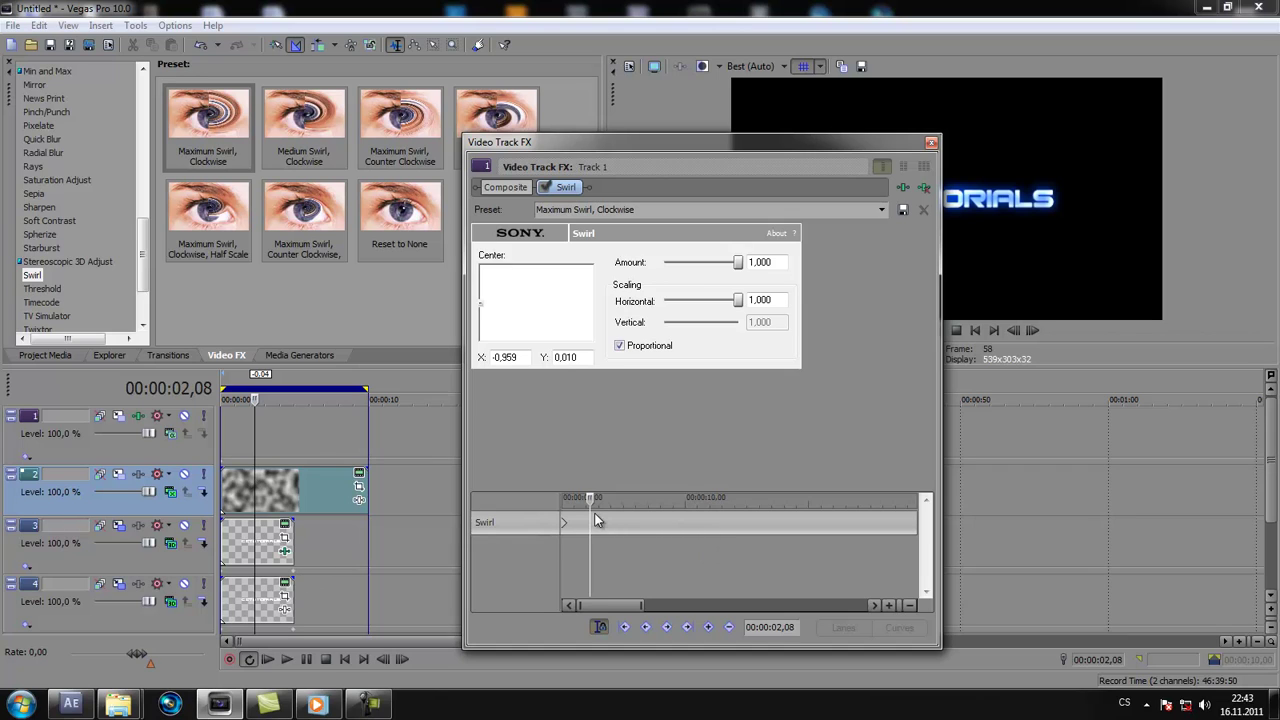
{"action": "left_click_drag", "start_coordinate": [591, 499], "coordinate": [596, 499]}
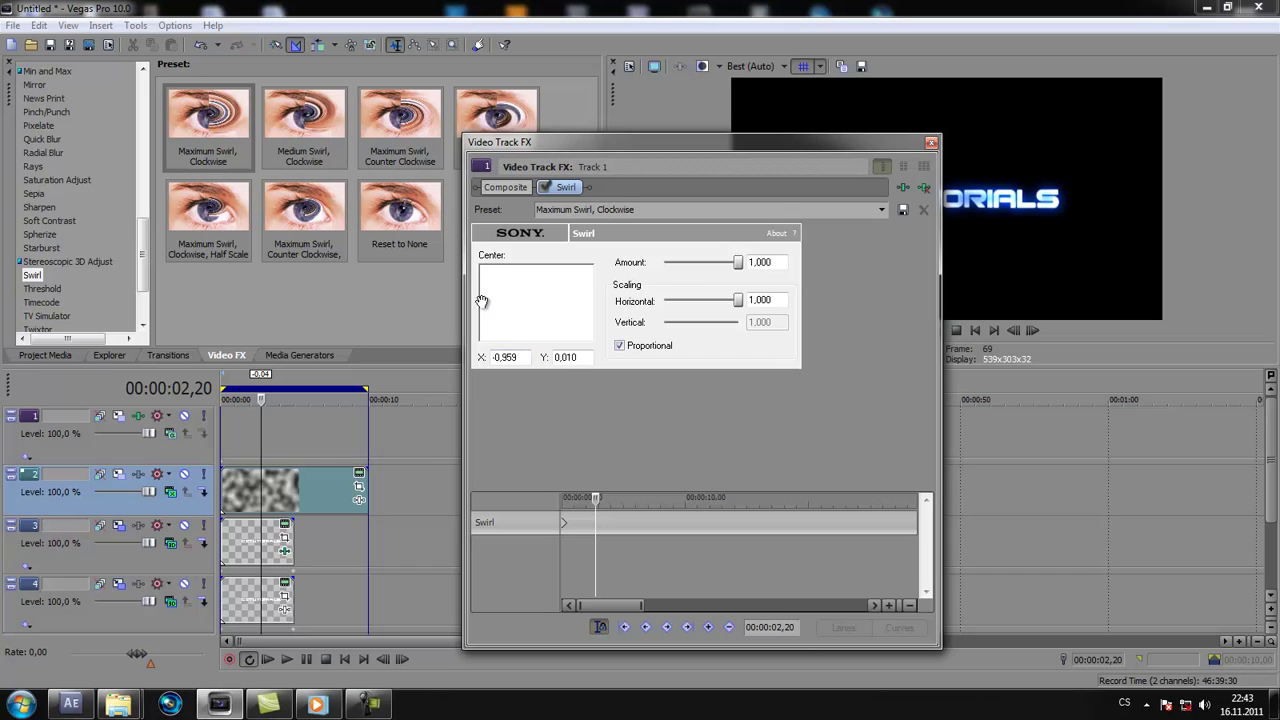
{"action": "left_click_drag", "start_coordinate": [482, 306], "coordinate": [596, 307]}
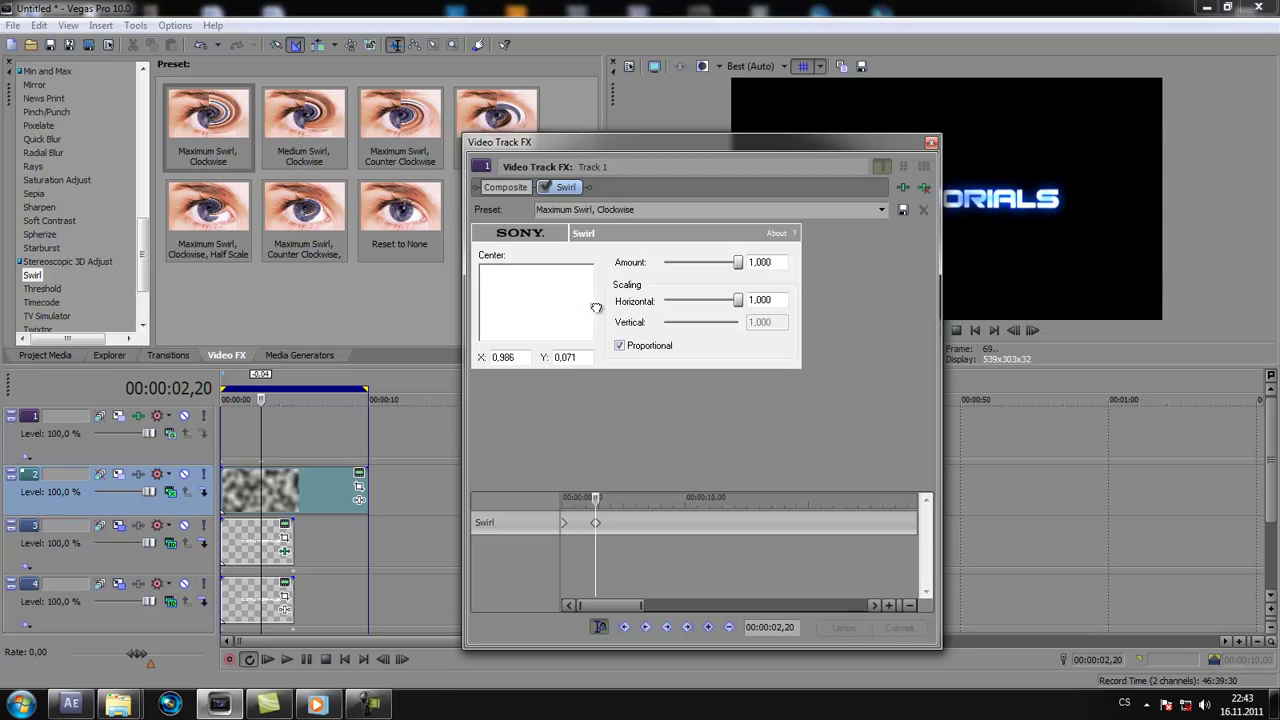
{"action": "left_click", "coordinate": [930, 143]}
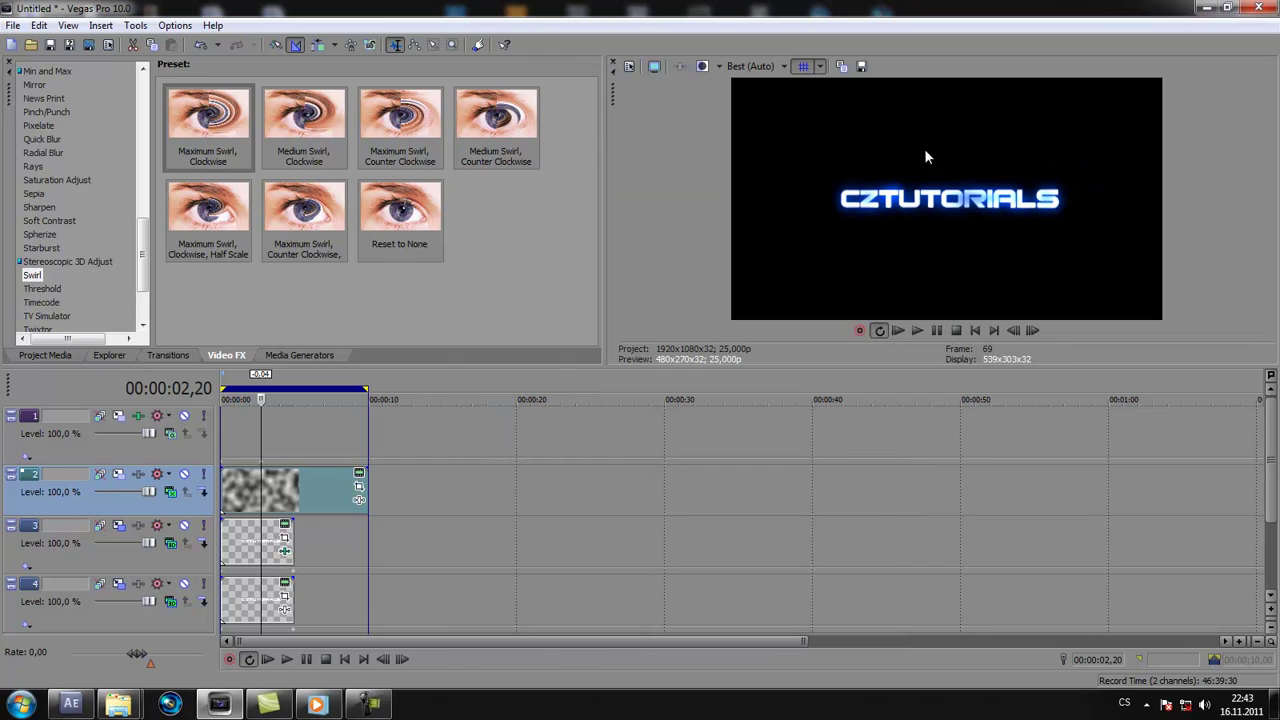
Step: Scrub through the first seconds of the timeline to examine the animated swirl on the text
{"action": "left_click", "coordinate": [249, 430]}
{"action": "left_click_drag", "start_coordinate": [249, 430], "coordinate": [235, 435]}
{"action": "left_click", "coordinate": [245, 499]}
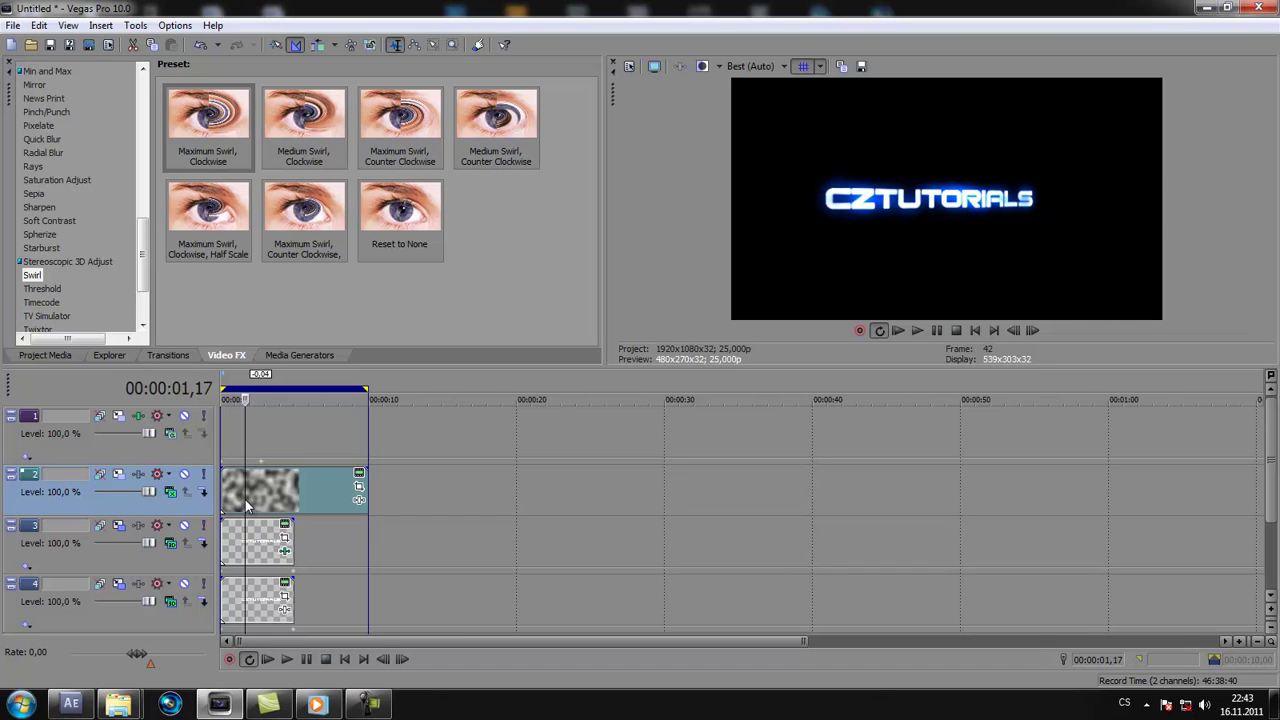
{"action": "left_click", "coordinate": [242, 440]}
{"action": "left_click_drag", "start_coordinate": [242, 440], "coordinate": [270, 450]}
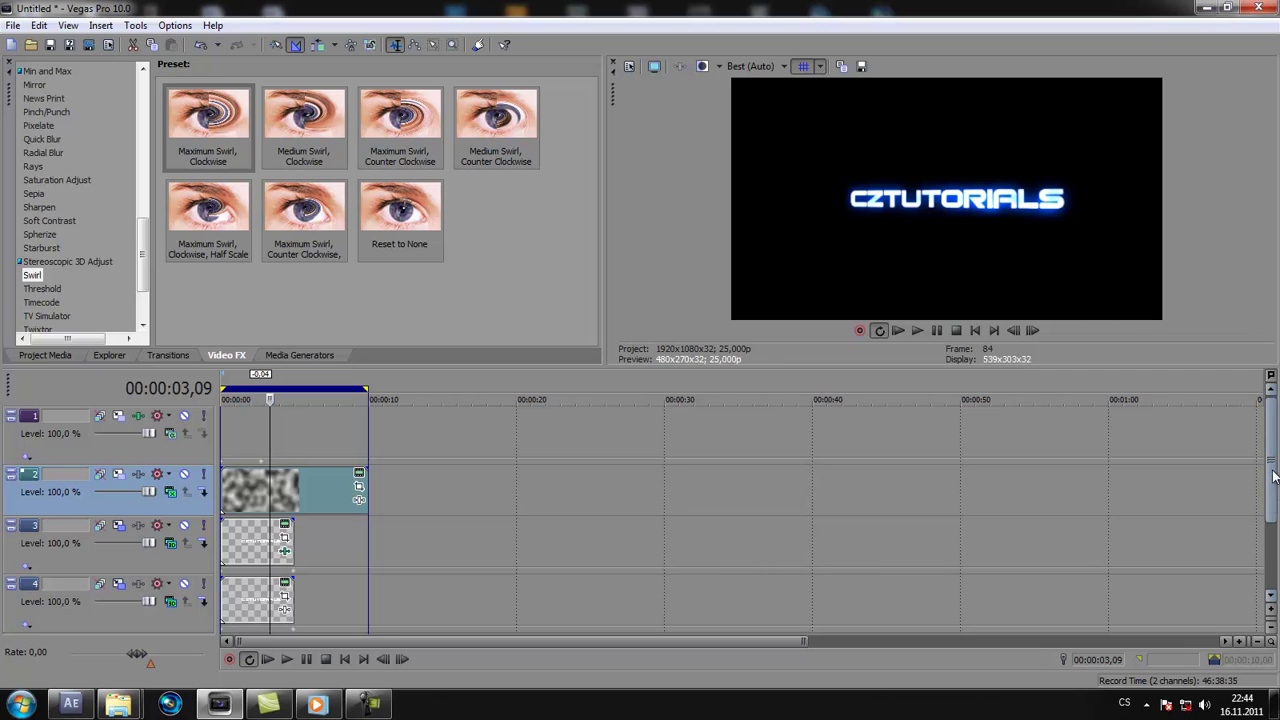
Step: Duplicate the upper text track 3 and move the copy below the lower text track
{"action": "scroll", "coordinate": [1274, 477], "scroll_direction": "down", "scroll_amount": 1}
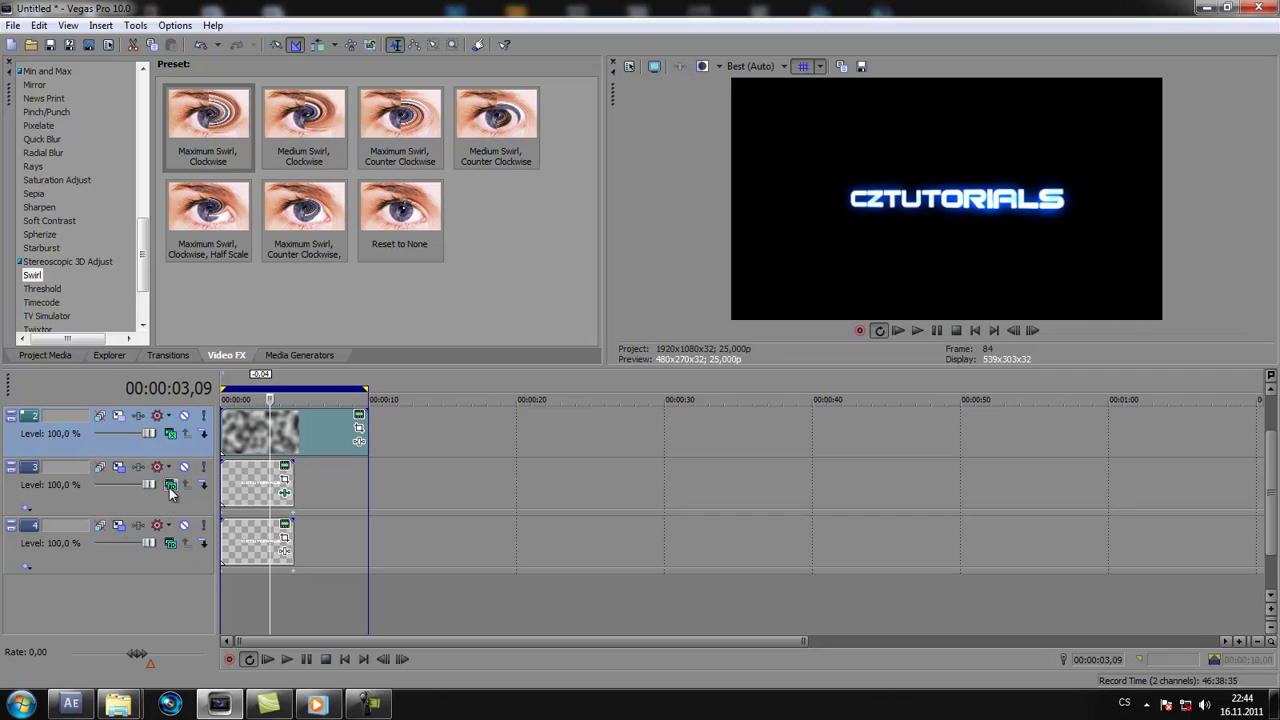
{"action": "left_click", "coordinate": [167, 561]}
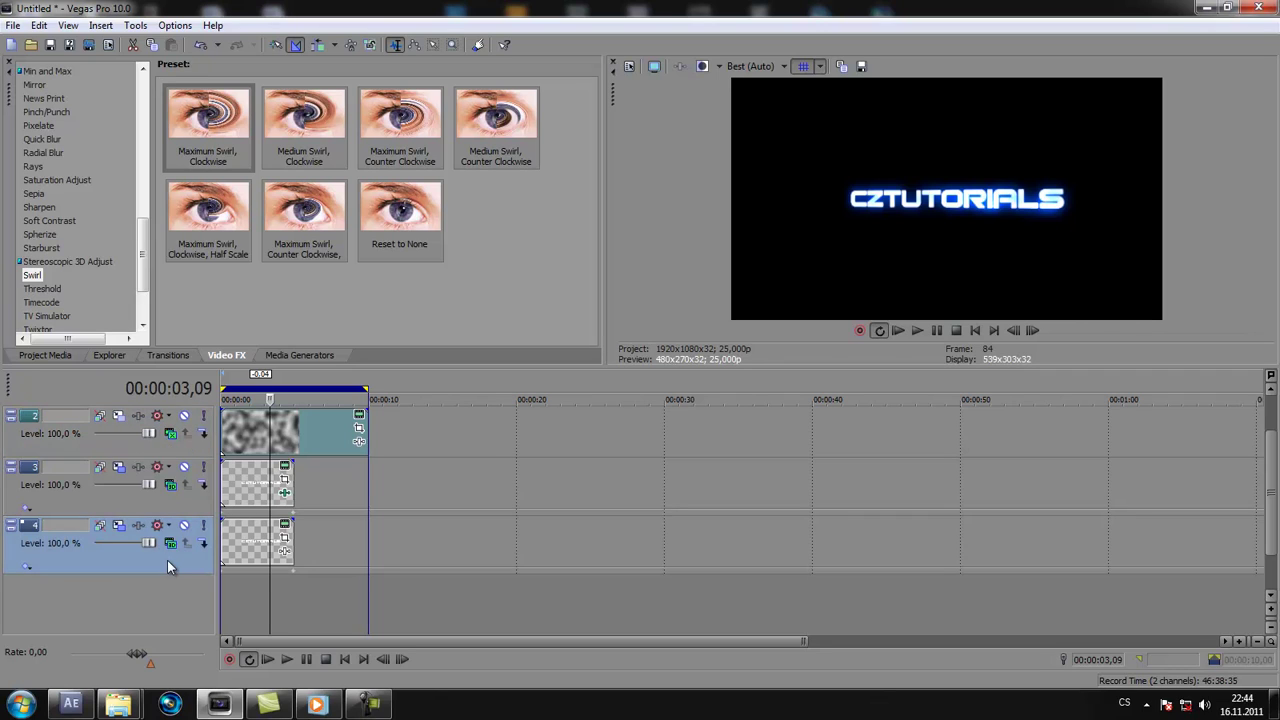
{"action": "left_click", "coordinate": [184, 511]}
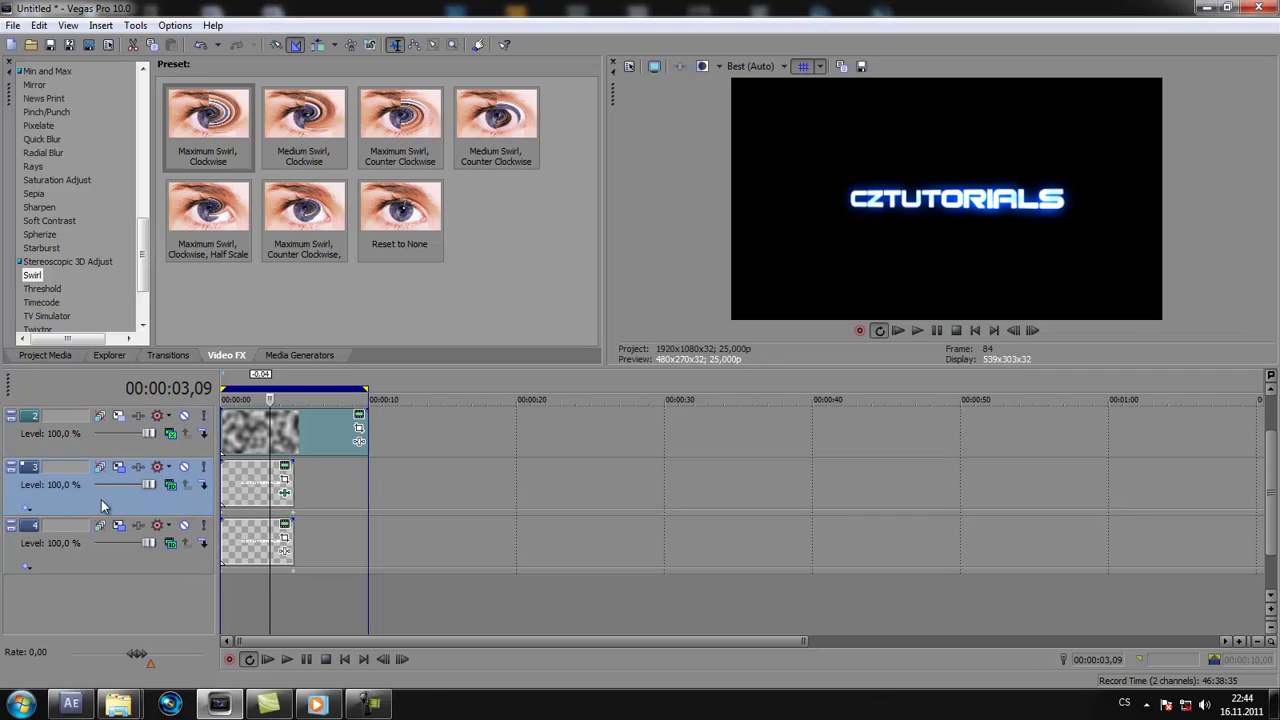
{"action": "right_click", "coordinate": [168, 511]}
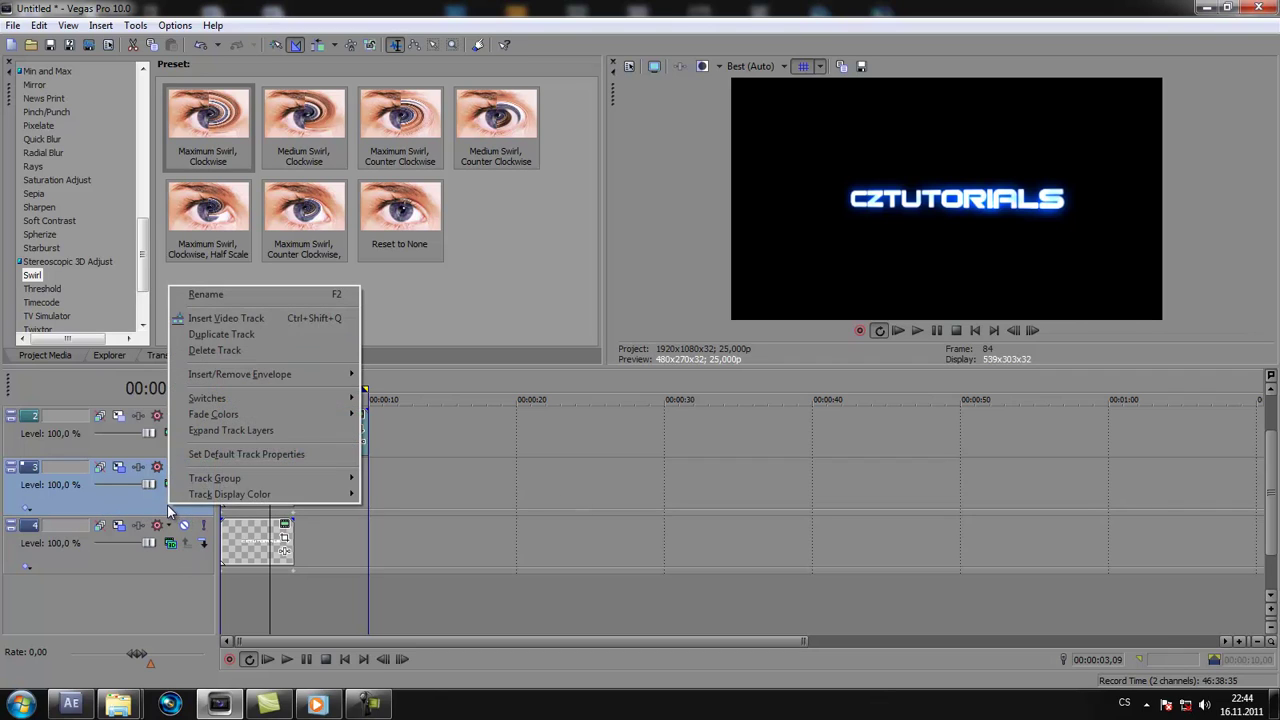
{"action": "left_click", "coordinate": [221, 334]}
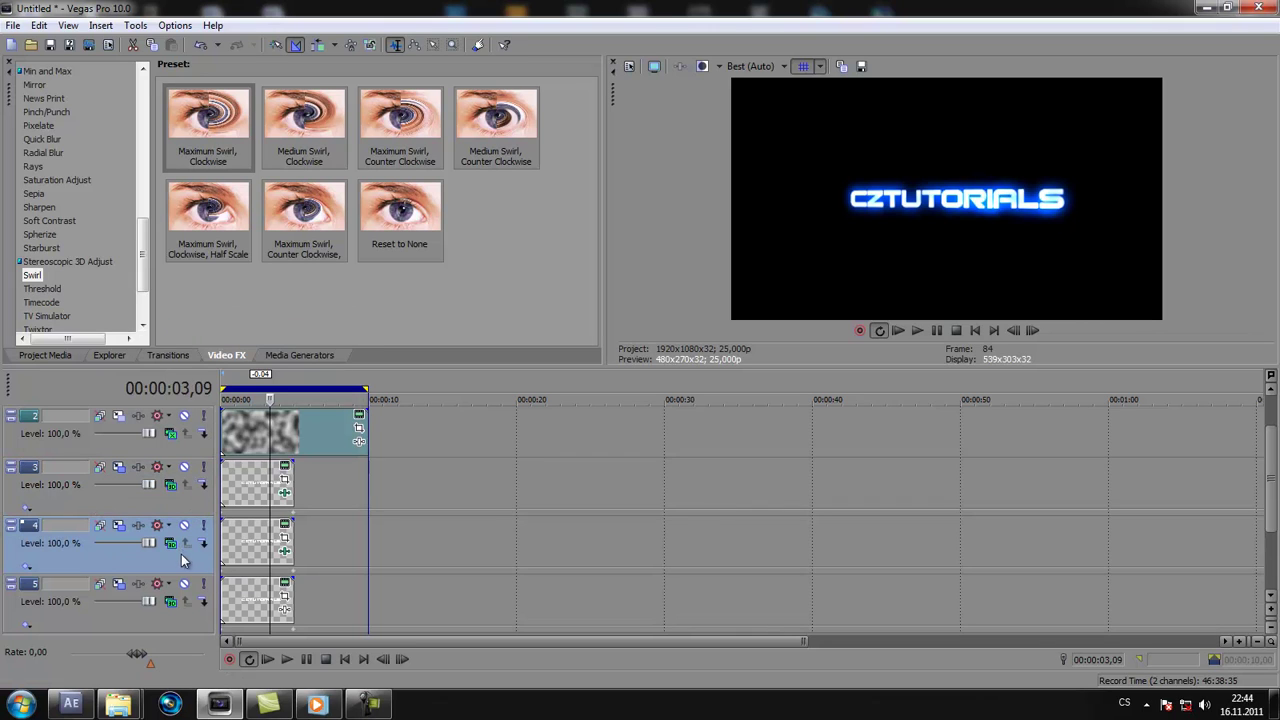
{"action": "key", "text": "Down"}
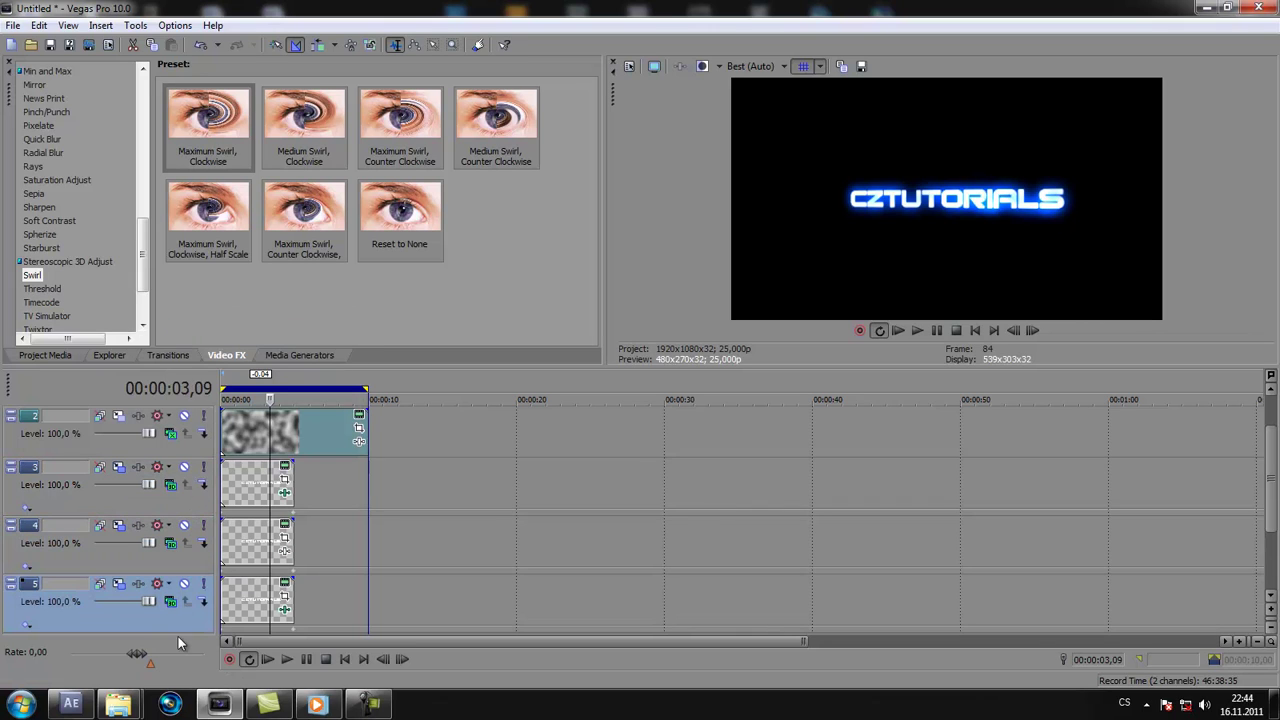
Step: Duplicate the text track 4 and move the copy to the bottom of the track list
{"action": "left_click", "coordinate": [198, 568]}
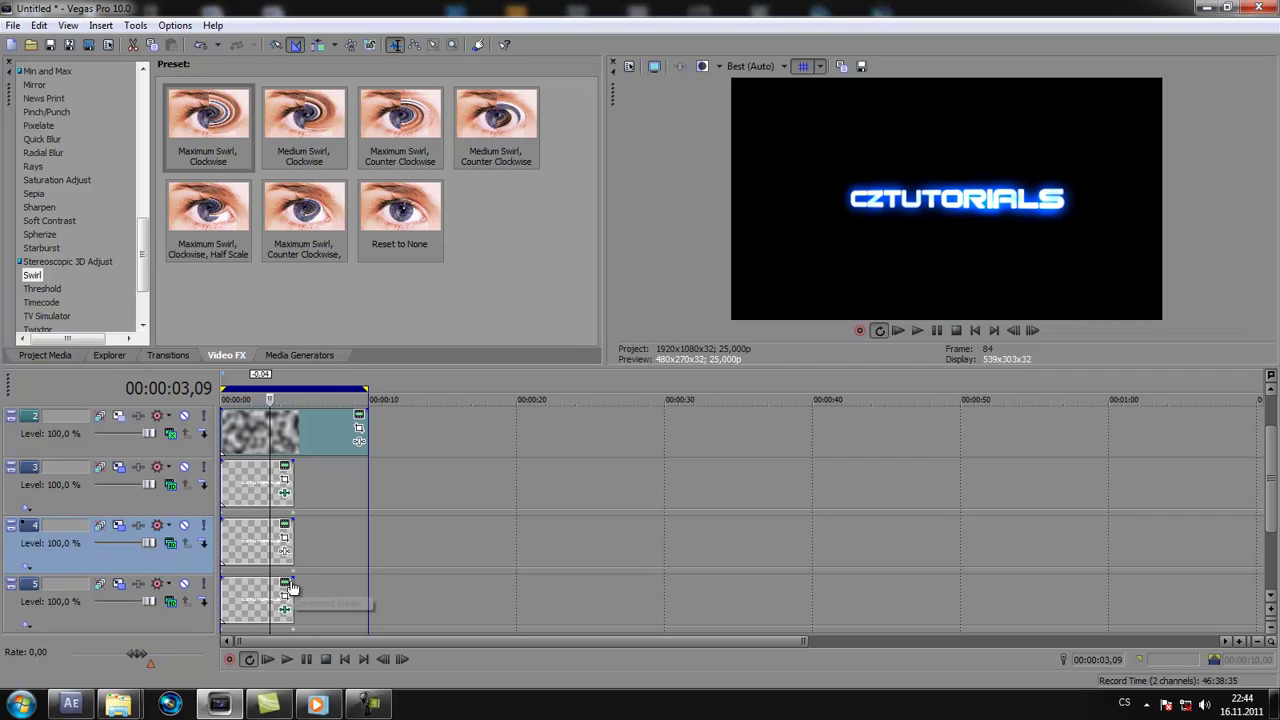
{"action": "right_click", "coordinate": [191, 565]}
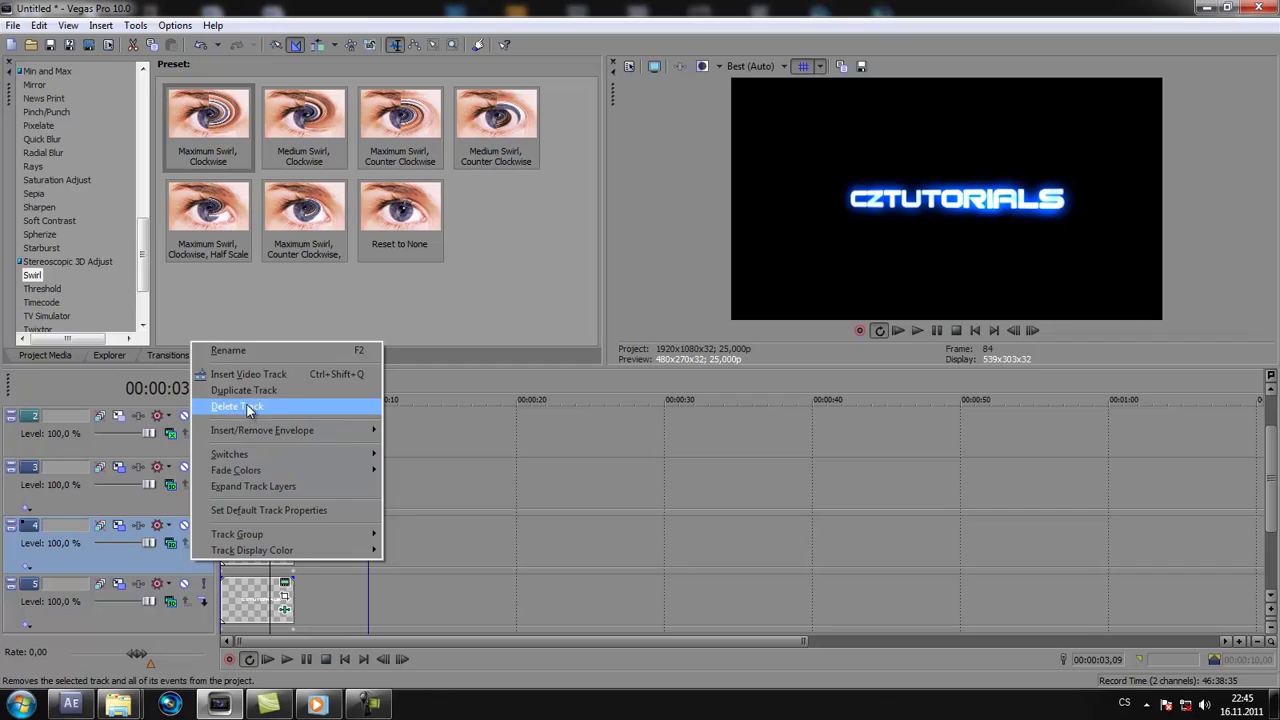
{"action": "left_click", "coordinate": [280, 390]}
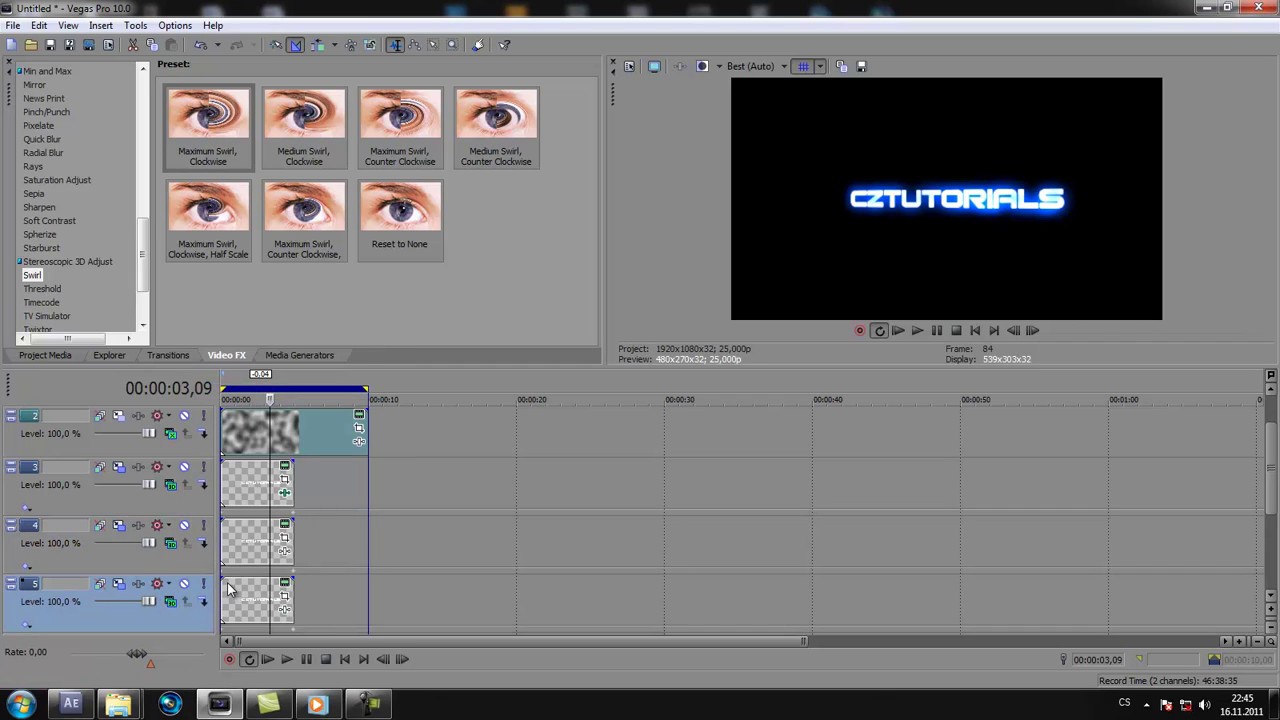
{"action": "left_click_drag", "start_coordinate": [1271, 480], "coordinate": [1271, 522]}
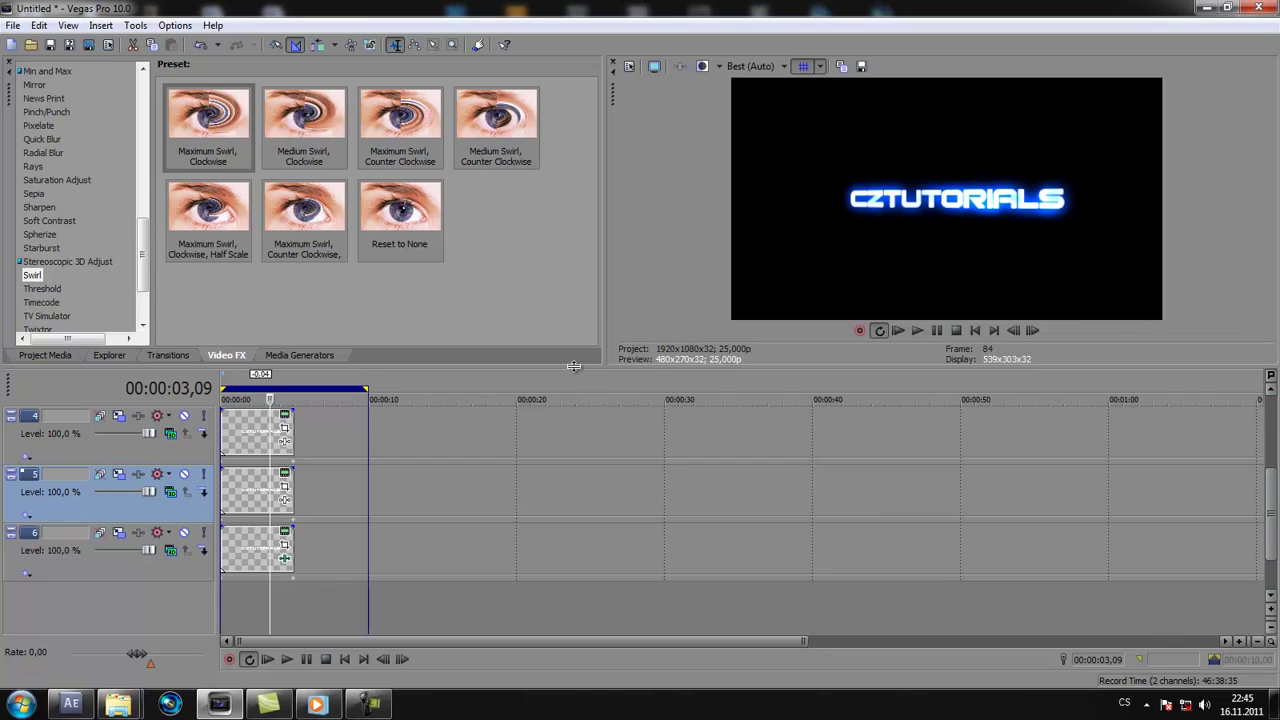
{"action": "left_click_drag", "start_coordinate": [575, 367], "coordinate": [578, 300]}
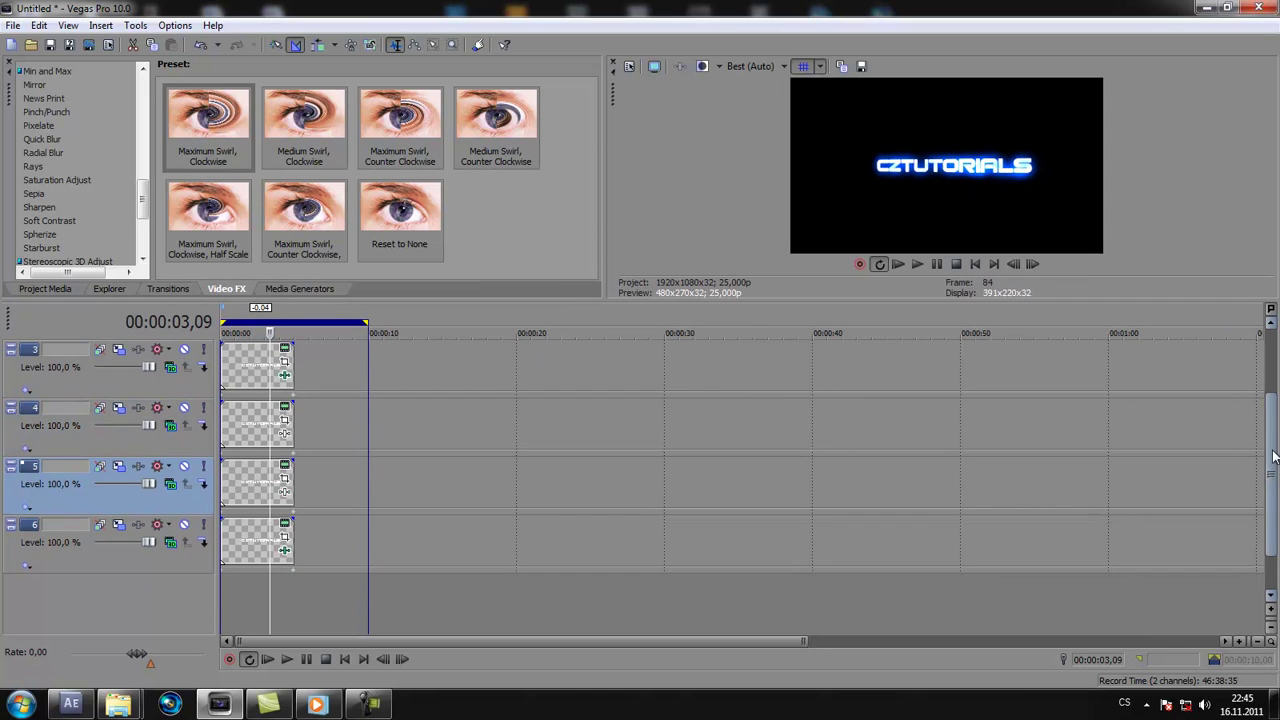
{"action": "scroll", "coordinate": [1270, 441], "scroll_direction": "up", "scroll_amount": 2}
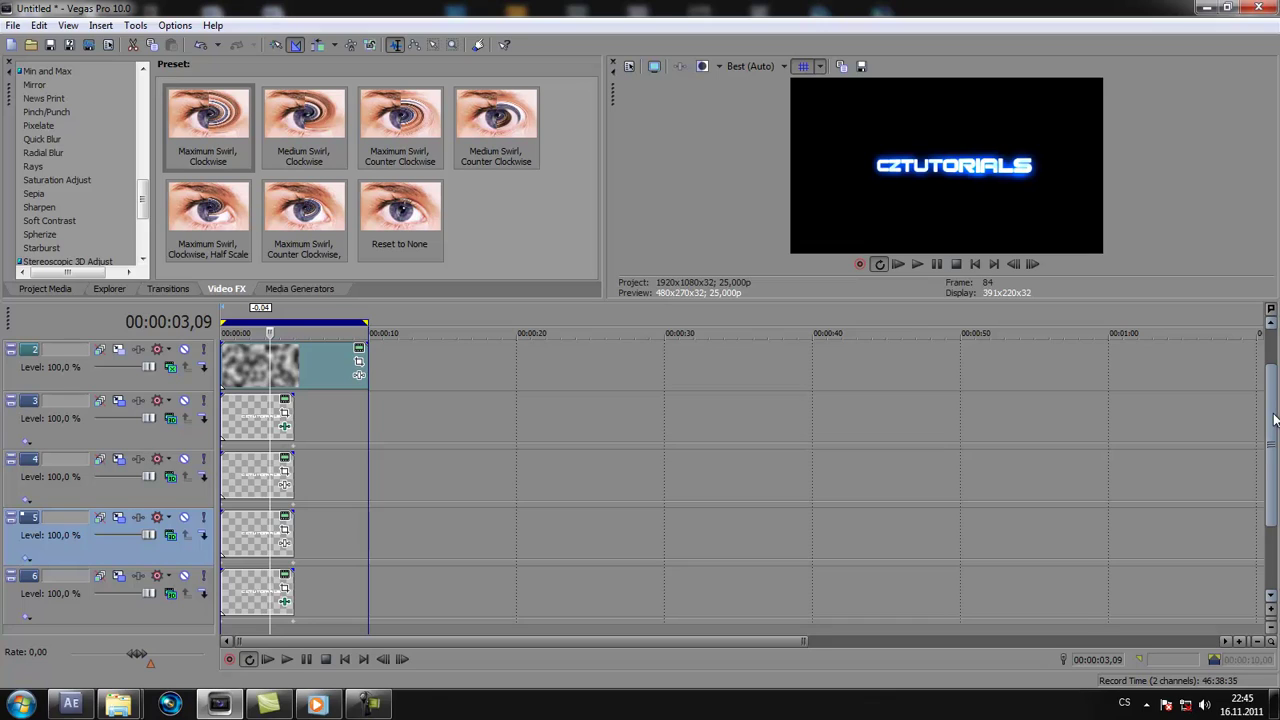
{"action": "left_click", "coordinate": [183, 612]}
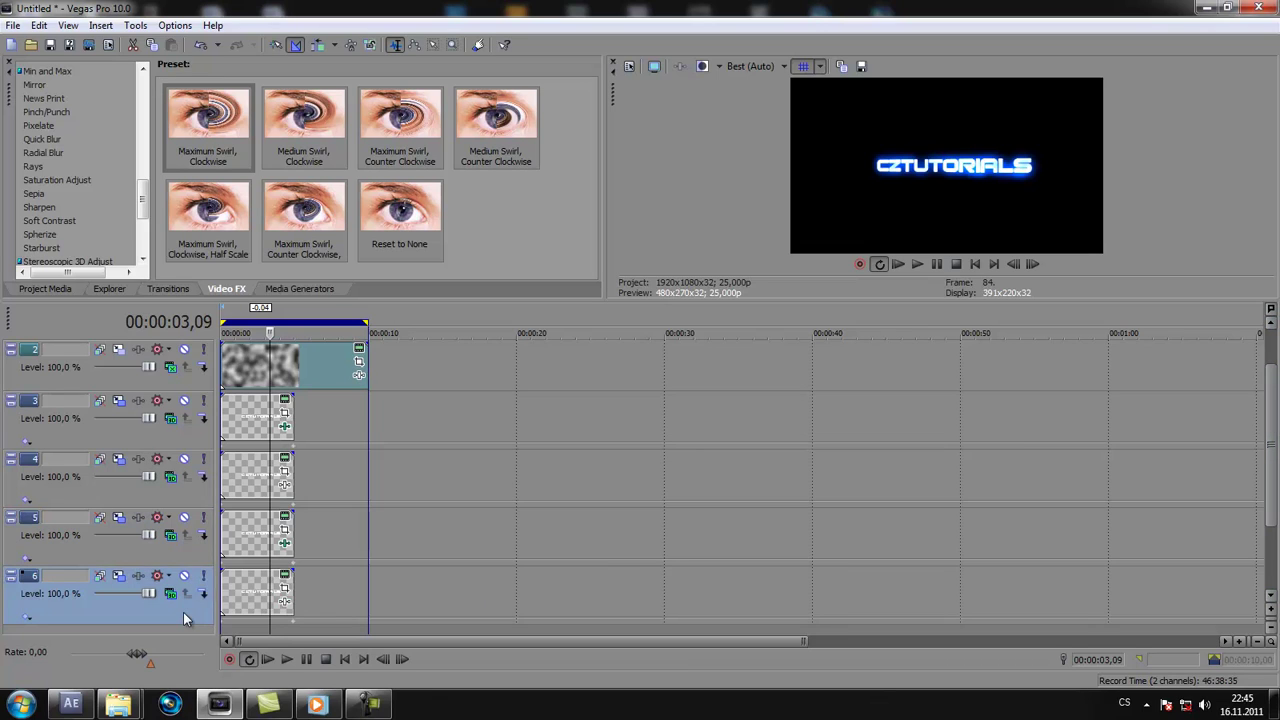
{"action": "left_click", "coordinate": [256, 546]}
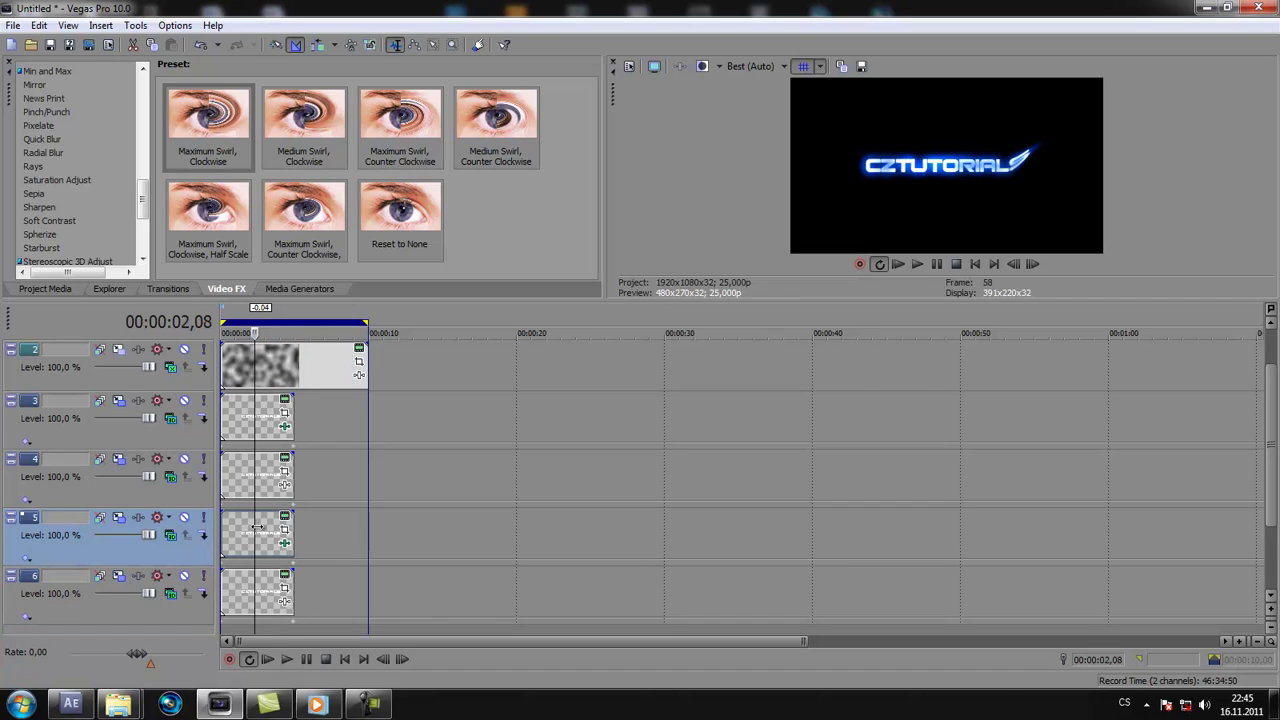
{"action": "left_click_drag", "start_coordinate": [256, 530], "coordinate": [243, 527]}
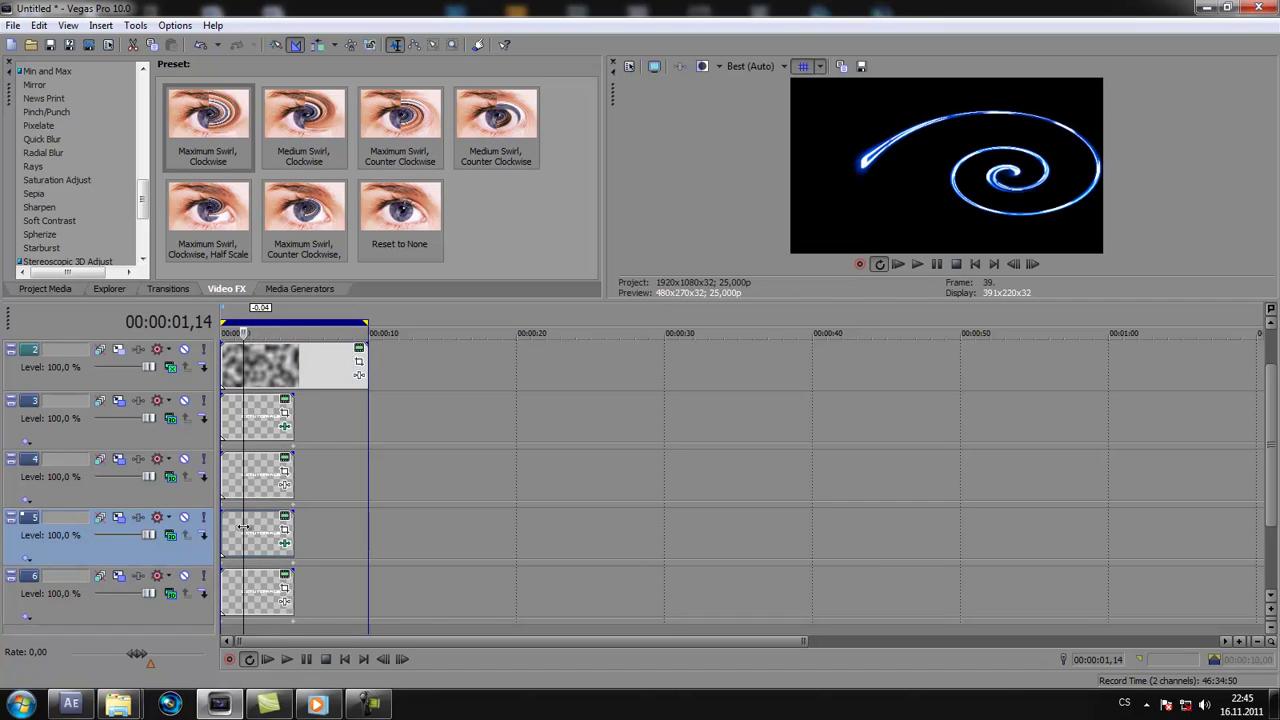
{"action": "left_click", "coordinate": [190, 500]}
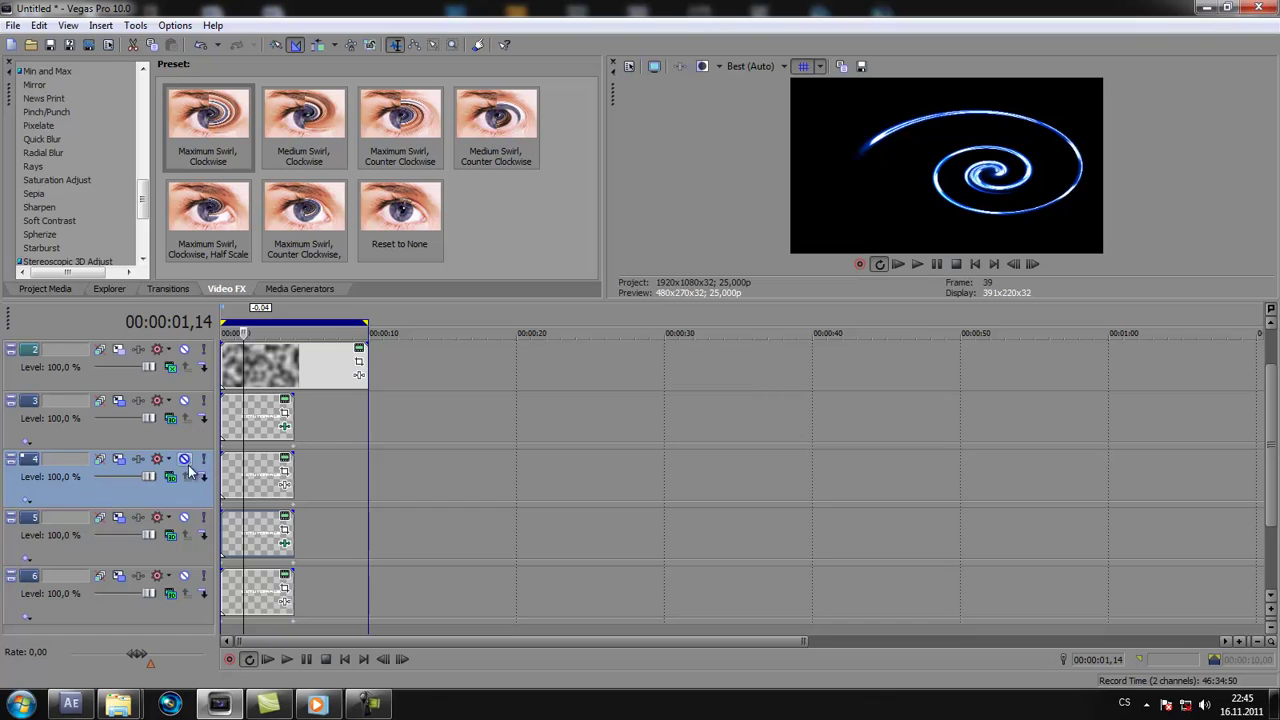
{"action": "left_click", "coordinate": [199, 444]}
{"action": "left_click", "coordinate": [193, 491]}
{"action": "left_click", "coordinate": [190, 555]}
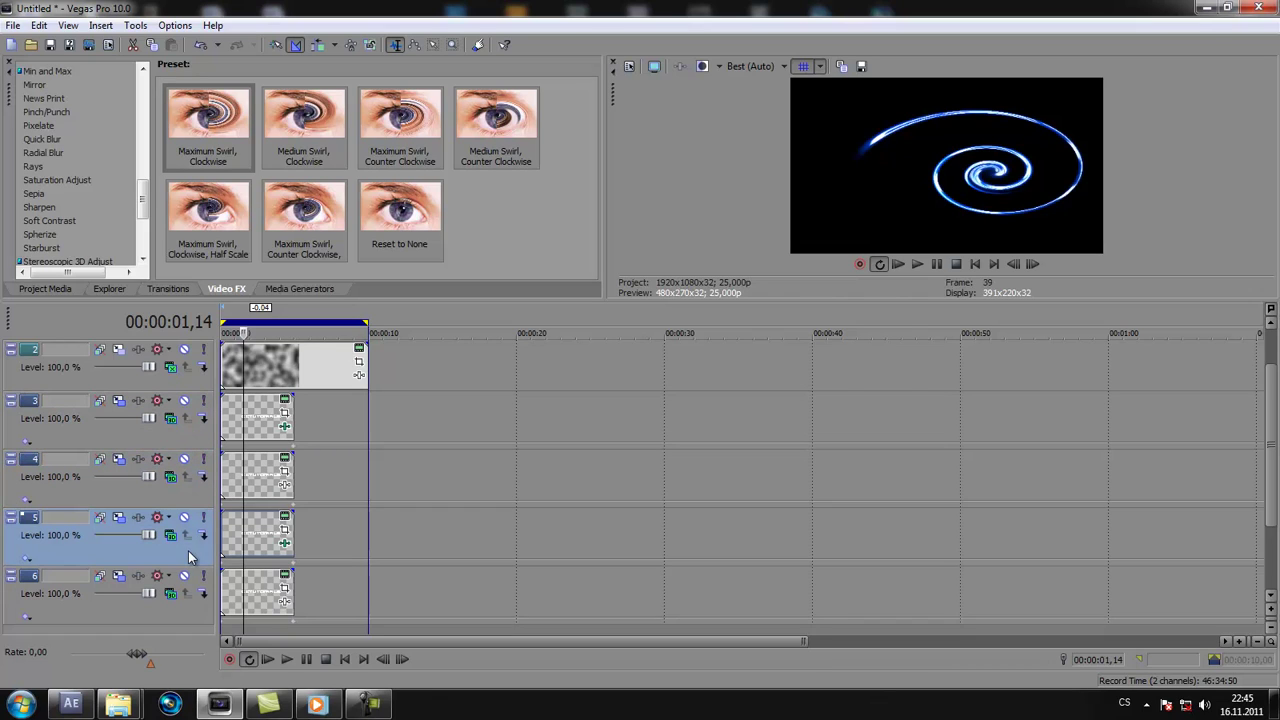
{"action": "left_click", "coordinate": [195, 618]}
{"action": "left_click", "coordinate": [192, 558]}
{"action": "left_click", "coordinate": [205, 610]}
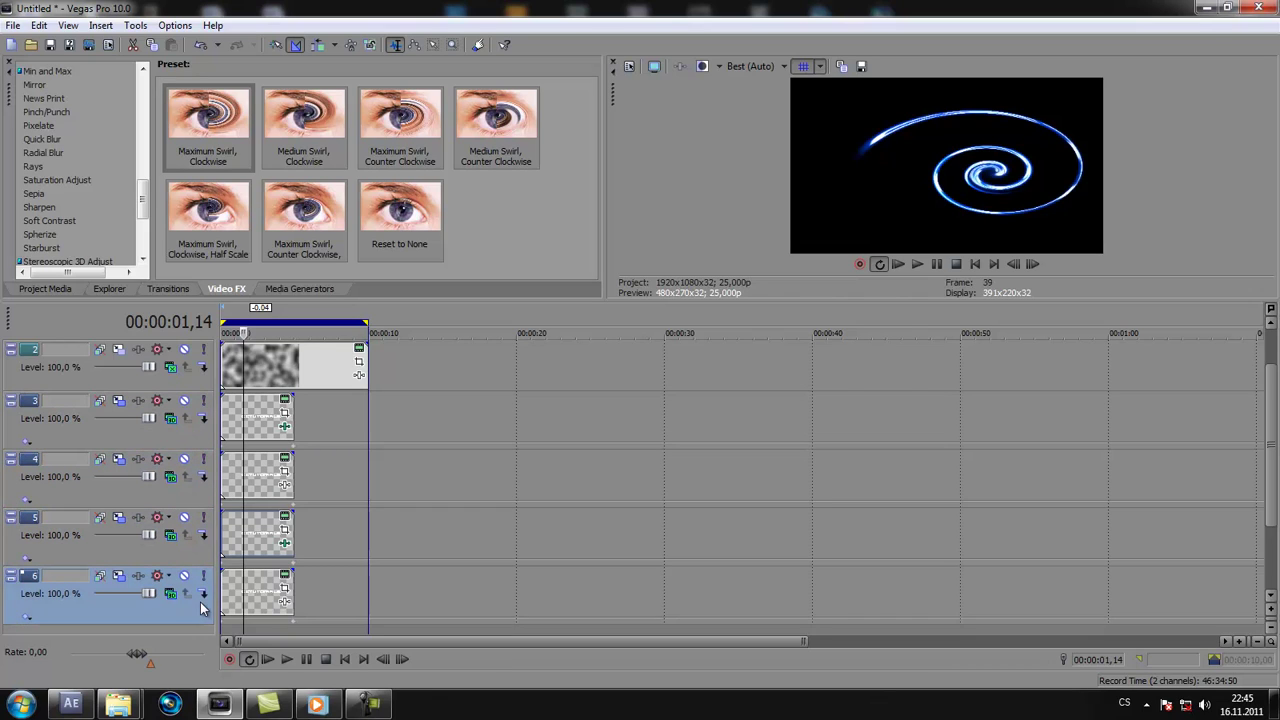
Step: Delete the text events from tracks 5 and 6, keeping the two tracks empty
{"action": "left_click", "coordinate": [259, 535]}
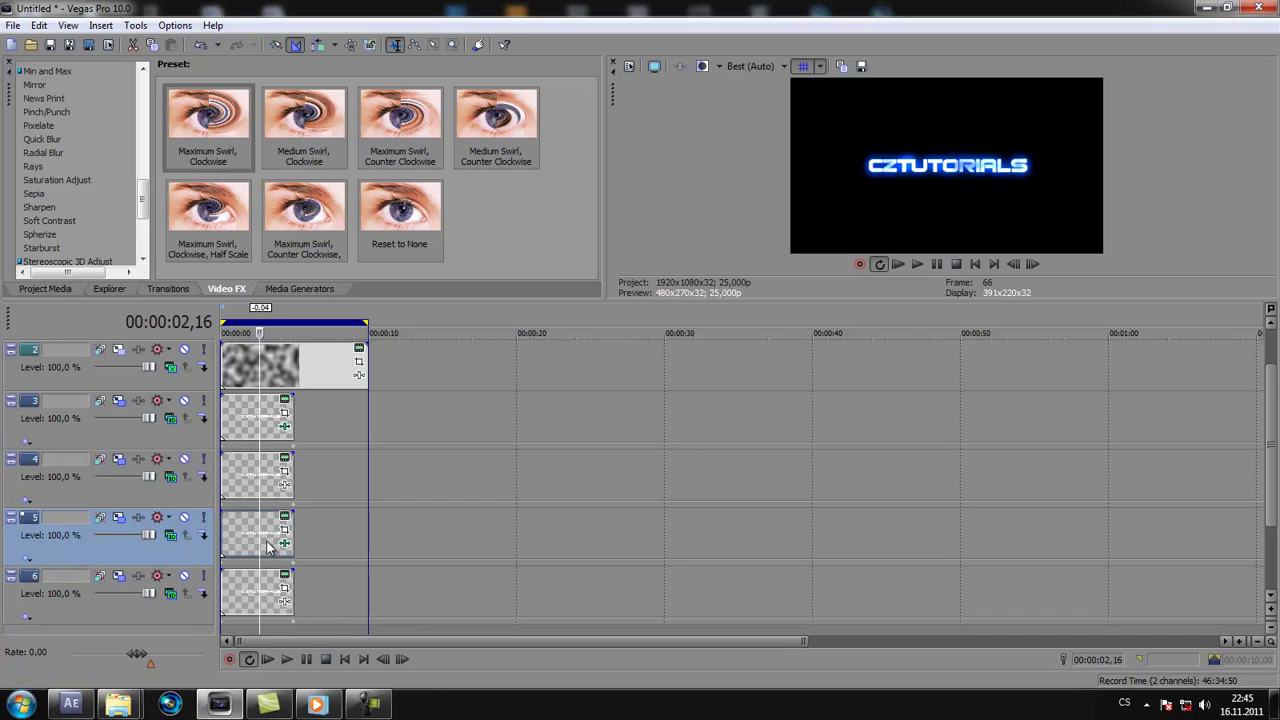
{"action": "key", "text": "Delete"}
{"action": "left_click", "coordinate": [265, 597]}
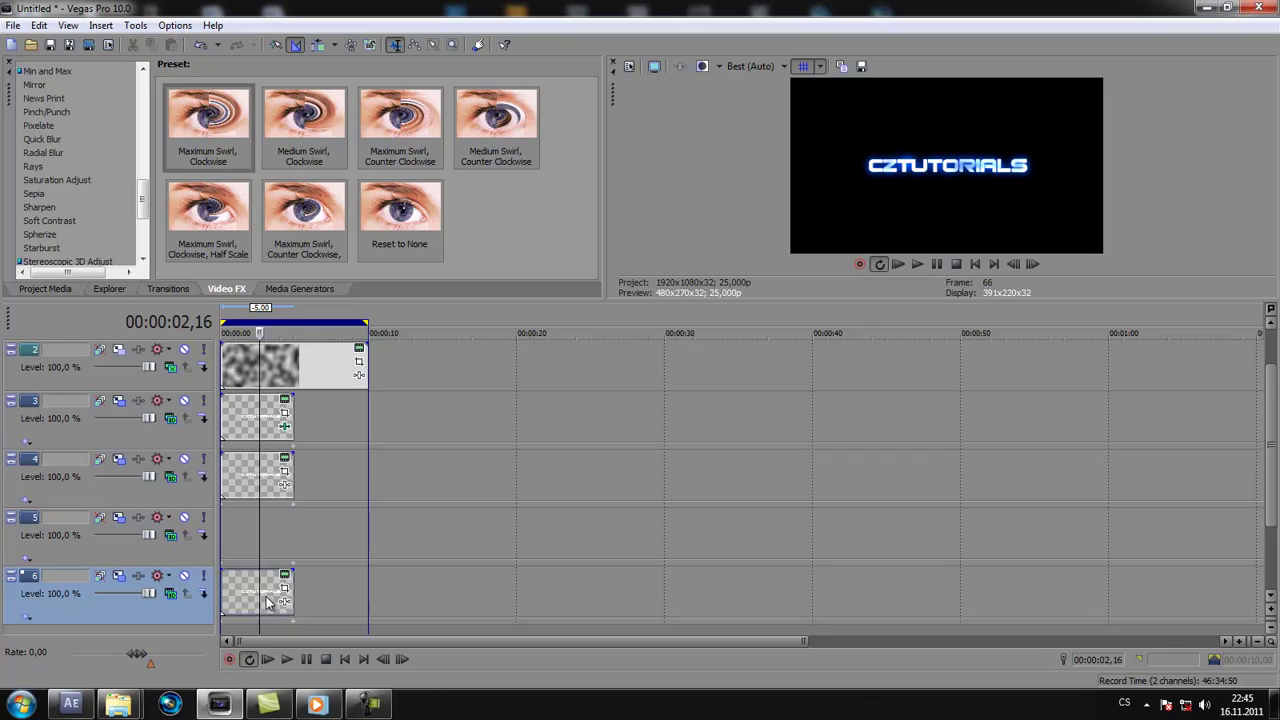
{"action": "key", "text": "Delete"}
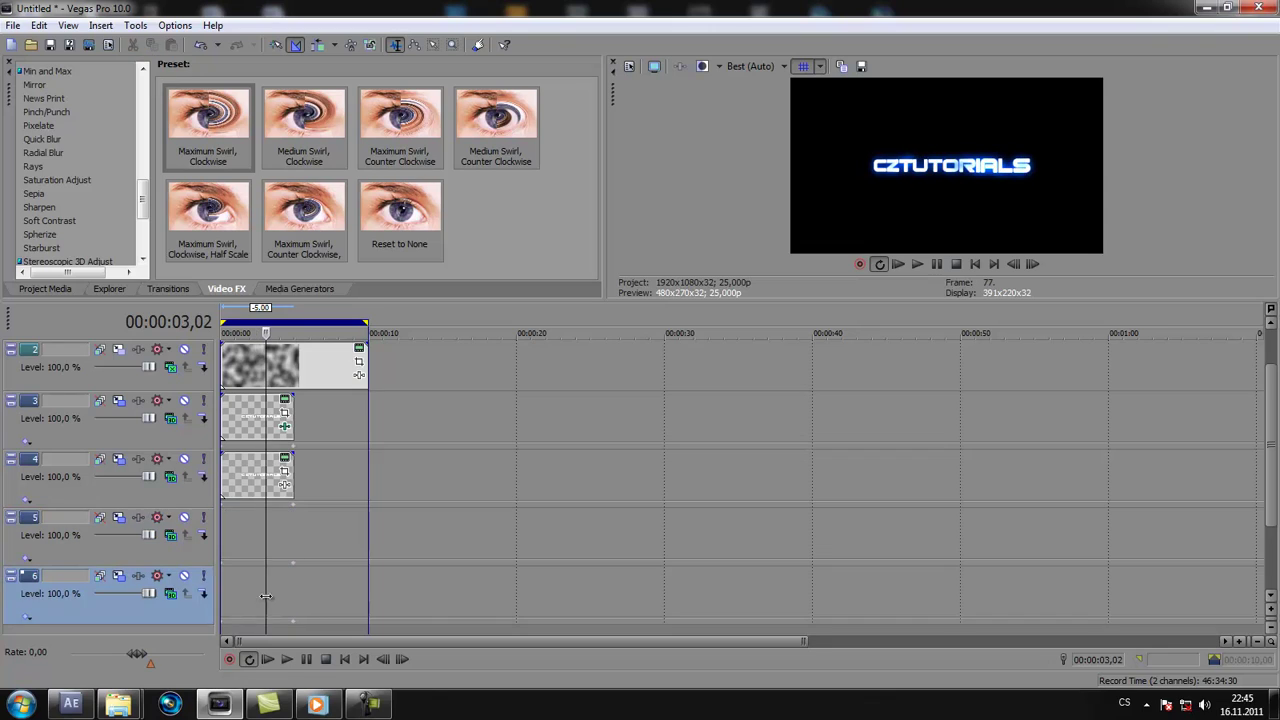
Step: Copy the track 3 text event onto track 5 as a new copy of the source media and shift it about 14 frames earlier
{"action": "left_click", "coordinate": [248, 428]}
{"action": "right_click", "coordinate": [255, 418]}
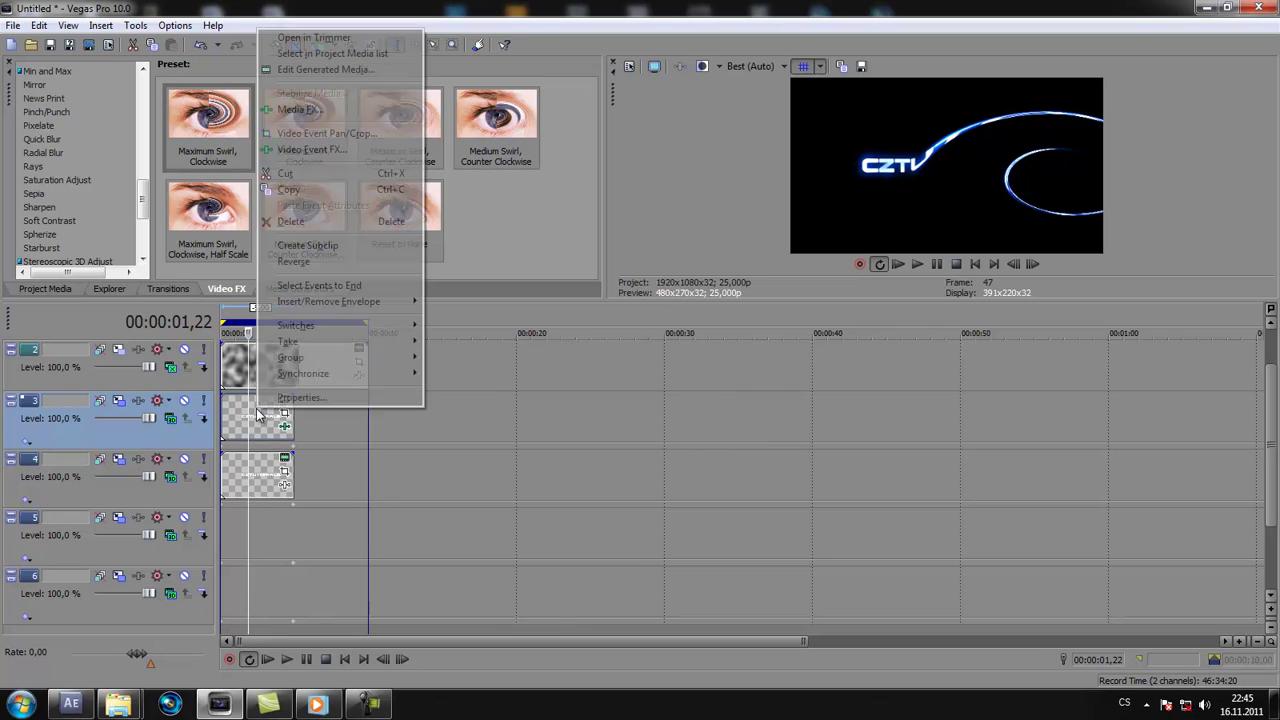
{"action": "left_click", "coordinate": [306, 189]}
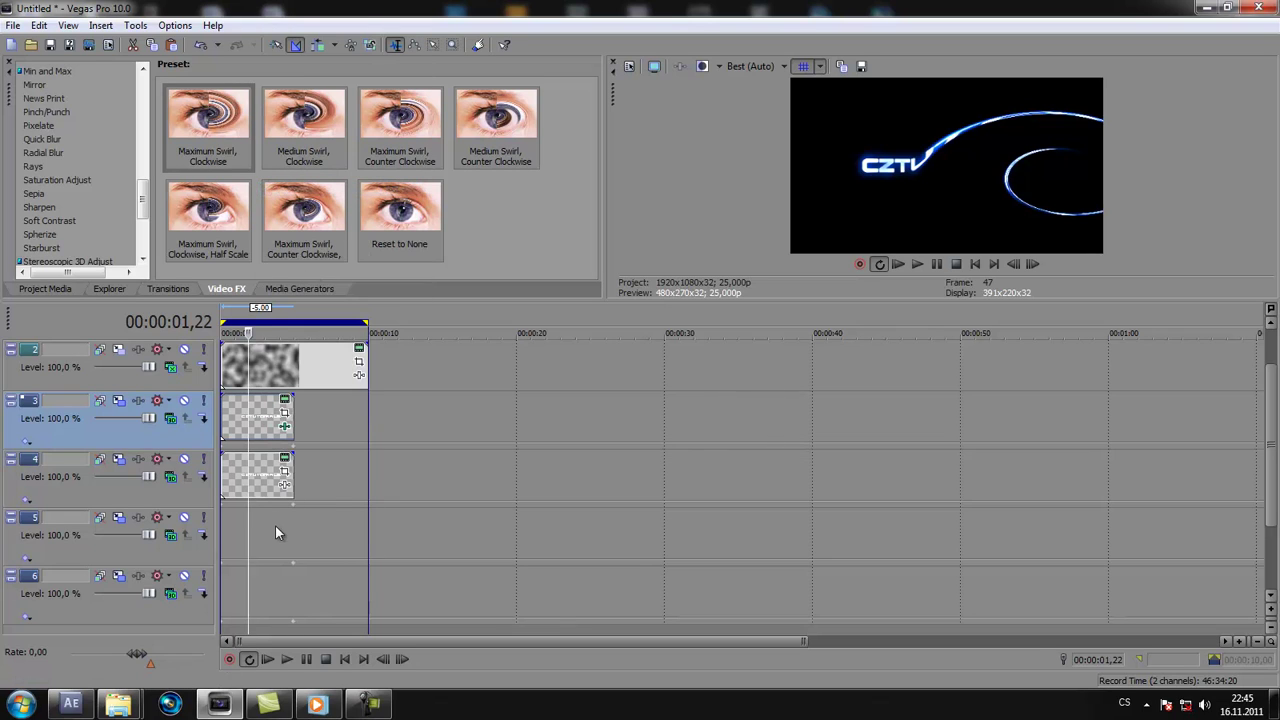
{"action": "left_click", "coordinate": [270, 537]}
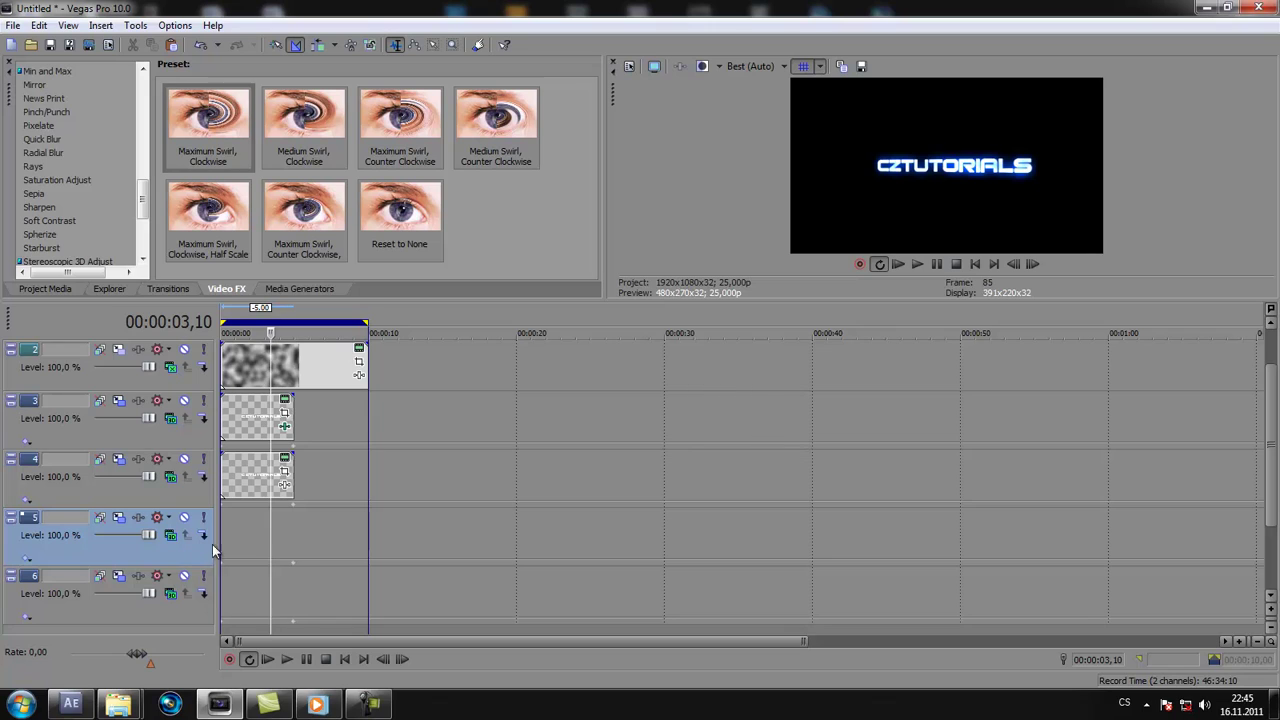
{"action": "right_click", "coordinate": [260, 540]}
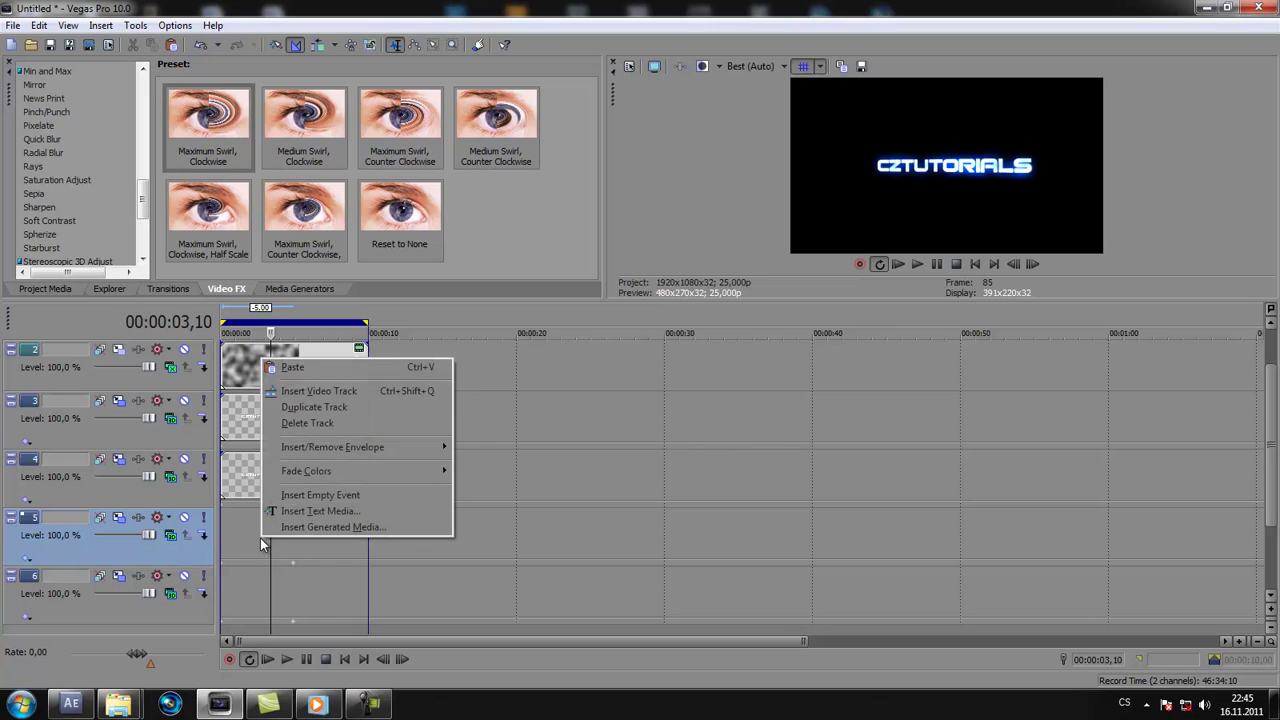
{"action": "left_click", "coordinate": [290, 368]}
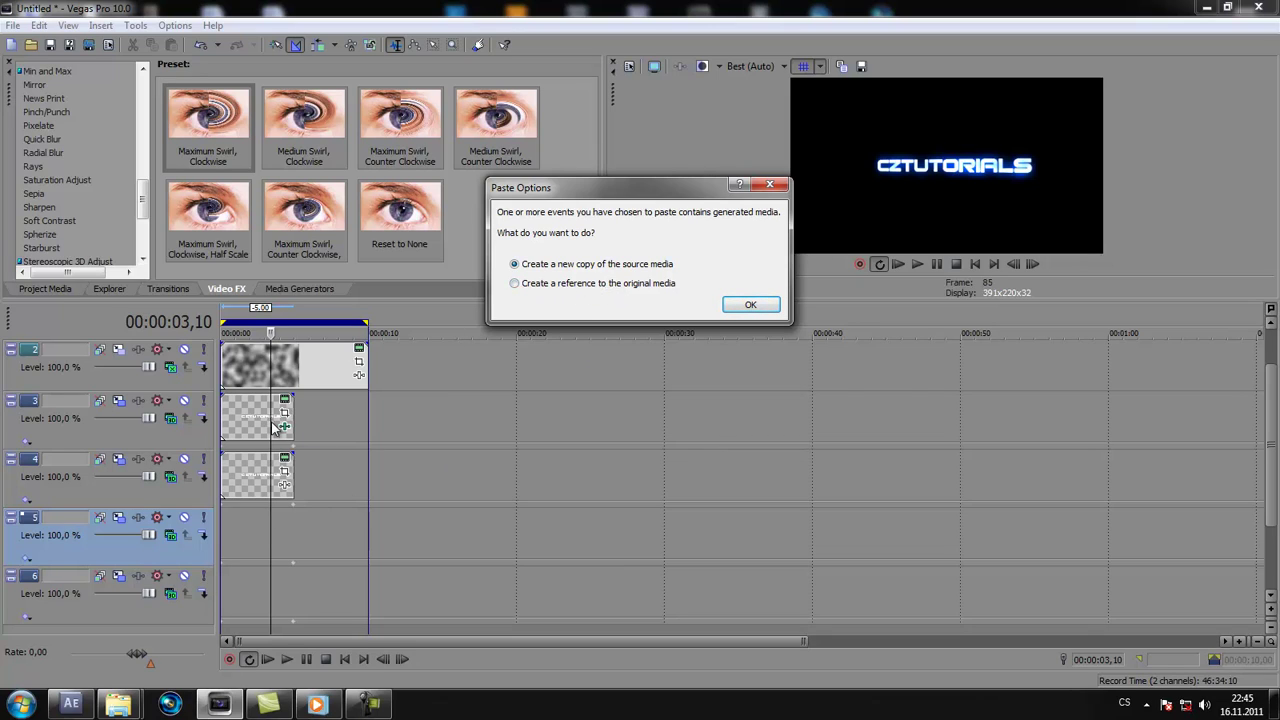
{"action": "left_click", "coordinate": [749, 305]}
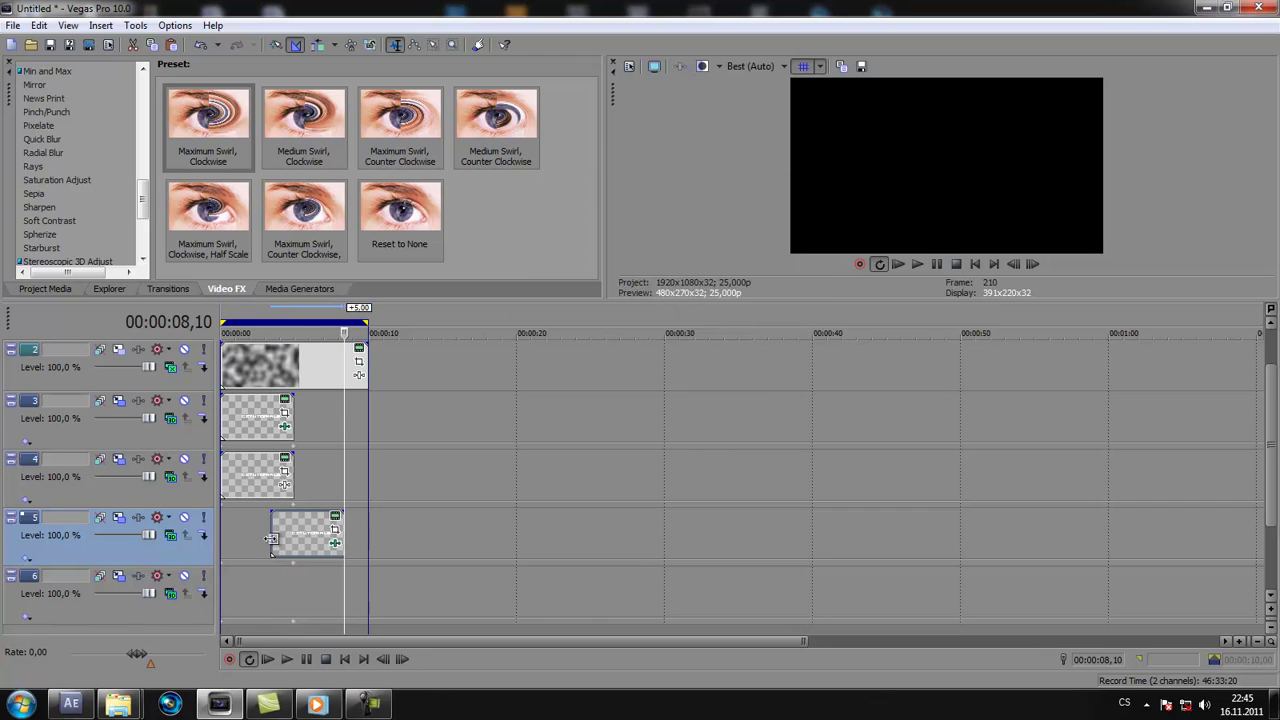
{"action": "left_click_drag", "start_coordinate": [287, 543], "coordinate": [279, 543]}
Step: Copy the track 4 text event onto track 6 as a new copy of the source media and align its start with the track 5 event
{"action": "left_click", "coordinate": [257, 458]}
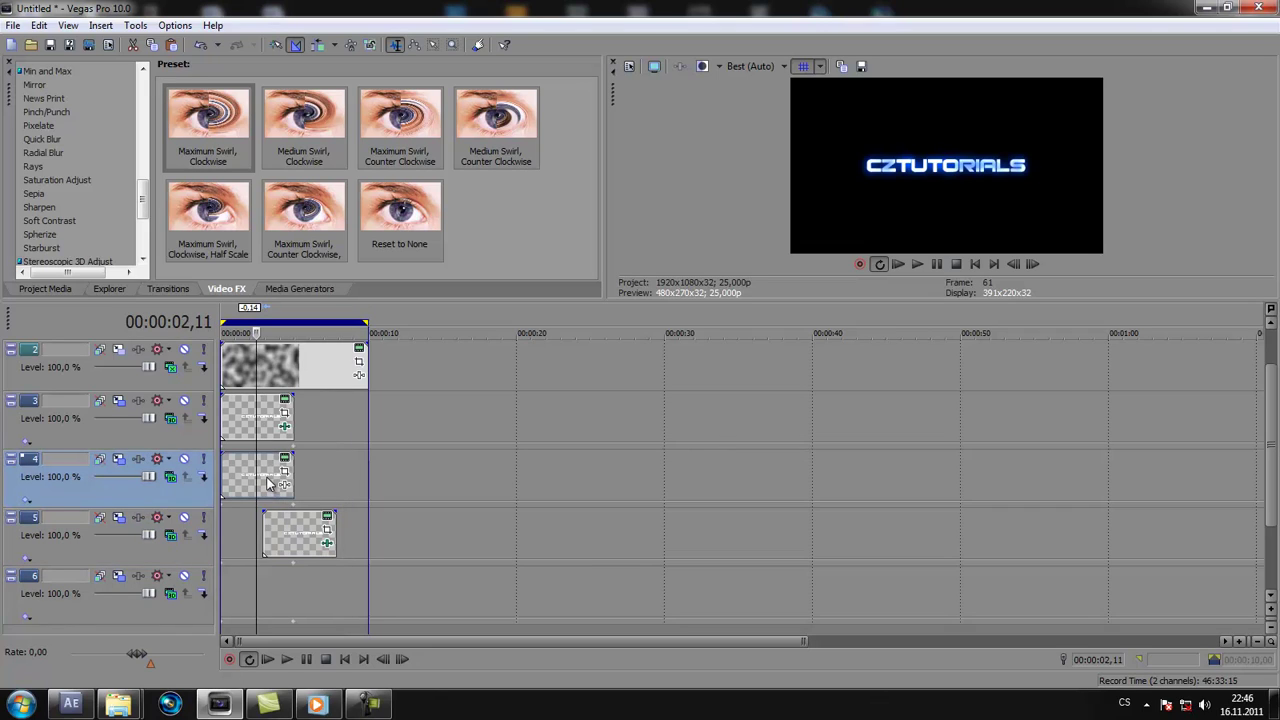
{"action": "right_click", "coordinate": [268, 484]}
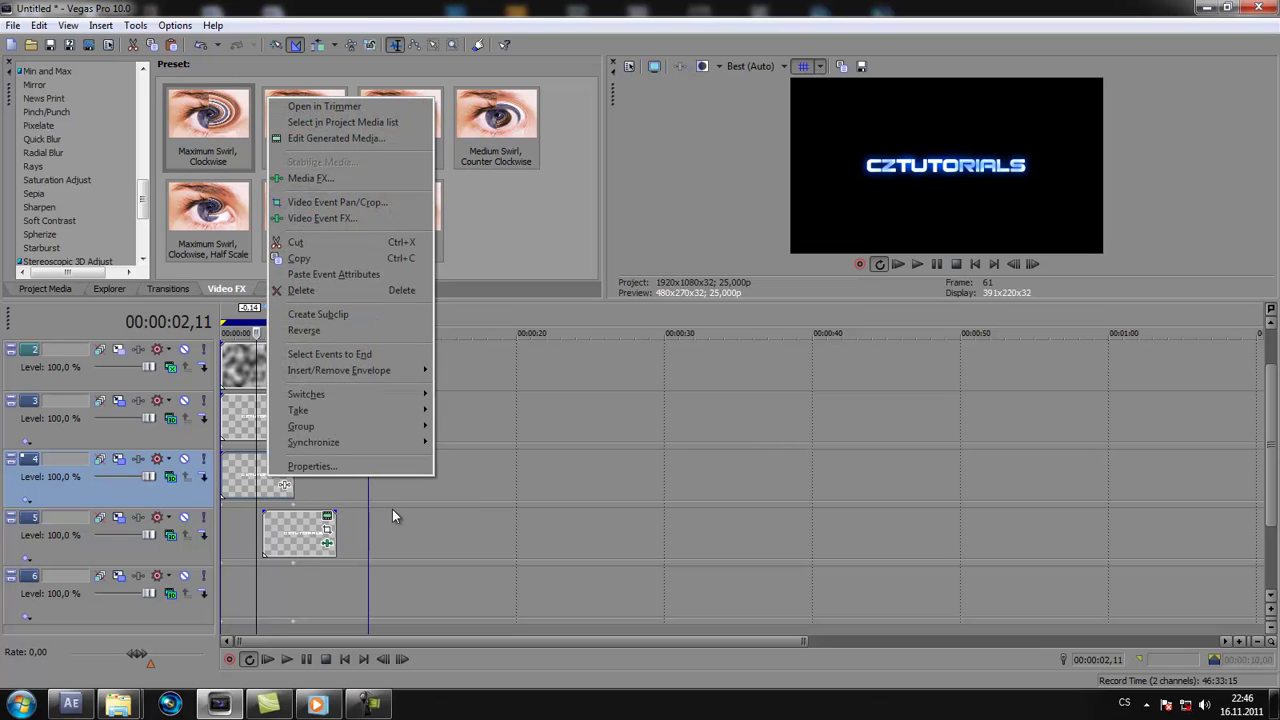
{"action": "left_click", "coordinate": [300, 258]}
{"action": "left_click", "coordinate": [265, 587]}
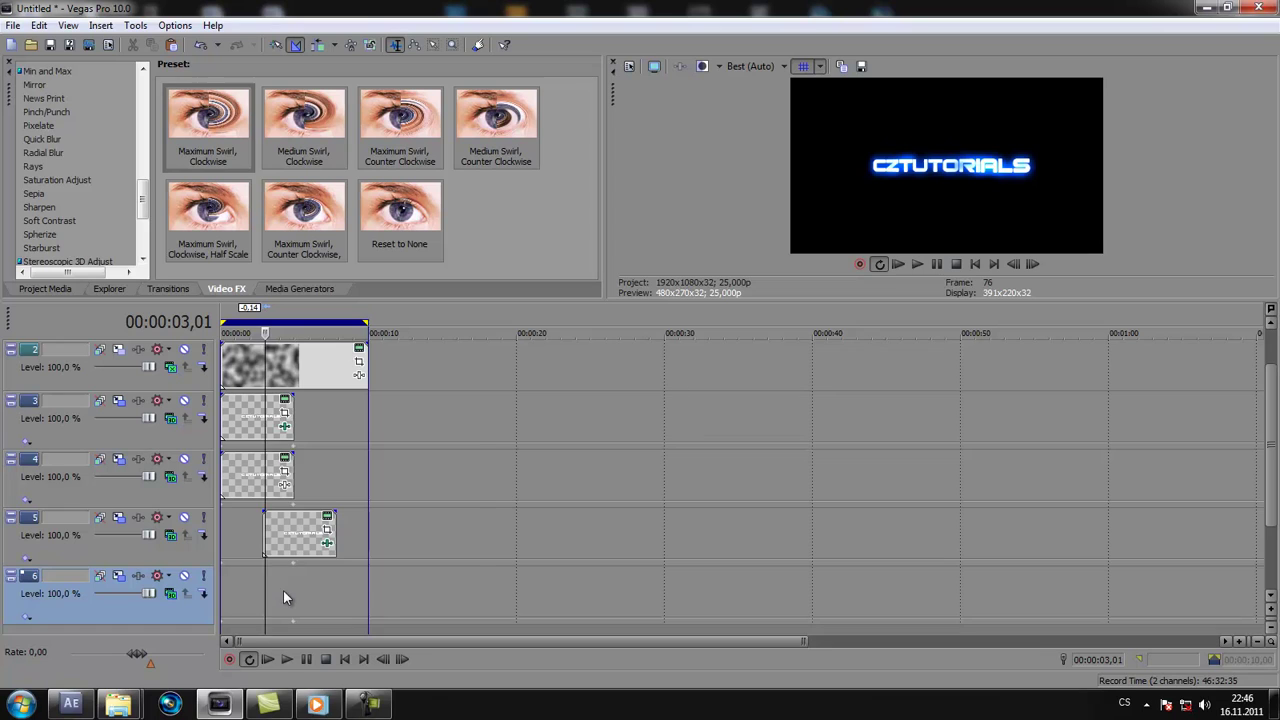
{"action": "right_click", "coordinate": [283, 590]}
{"action": "left_click", "coordinate": [322, 420]}
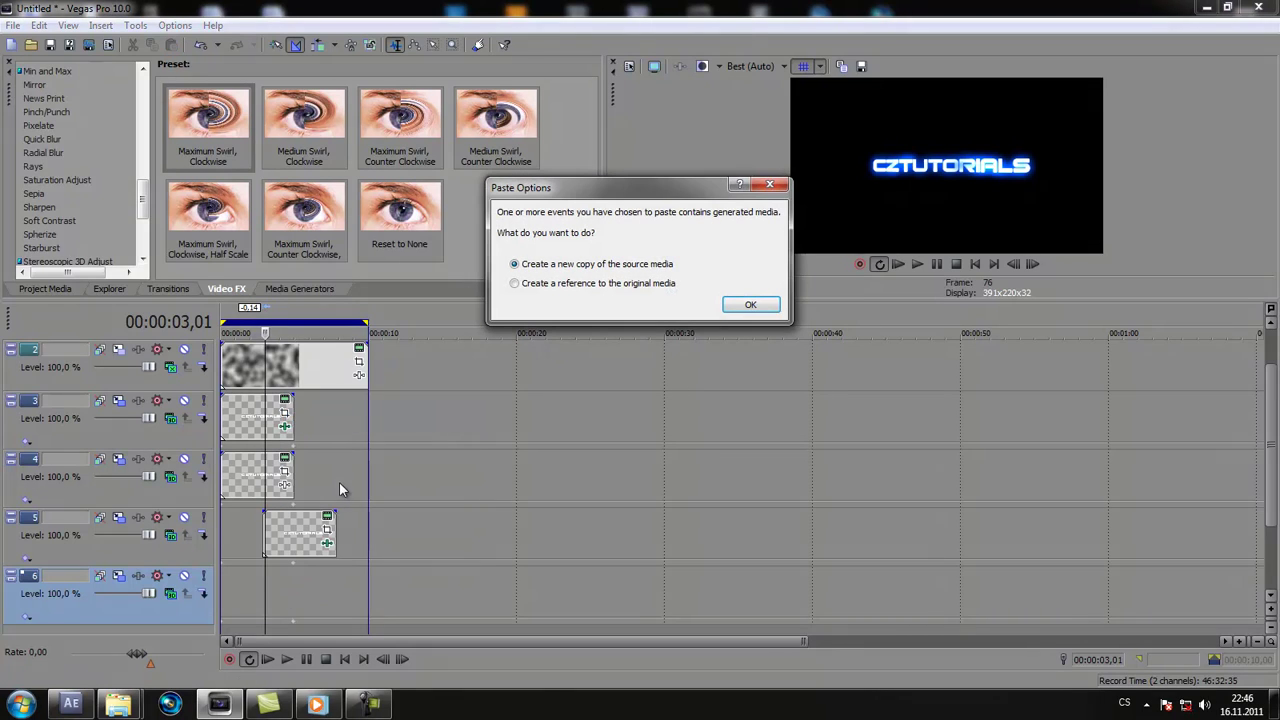
{"action": "left_click", "coordinate": [750, 305]}
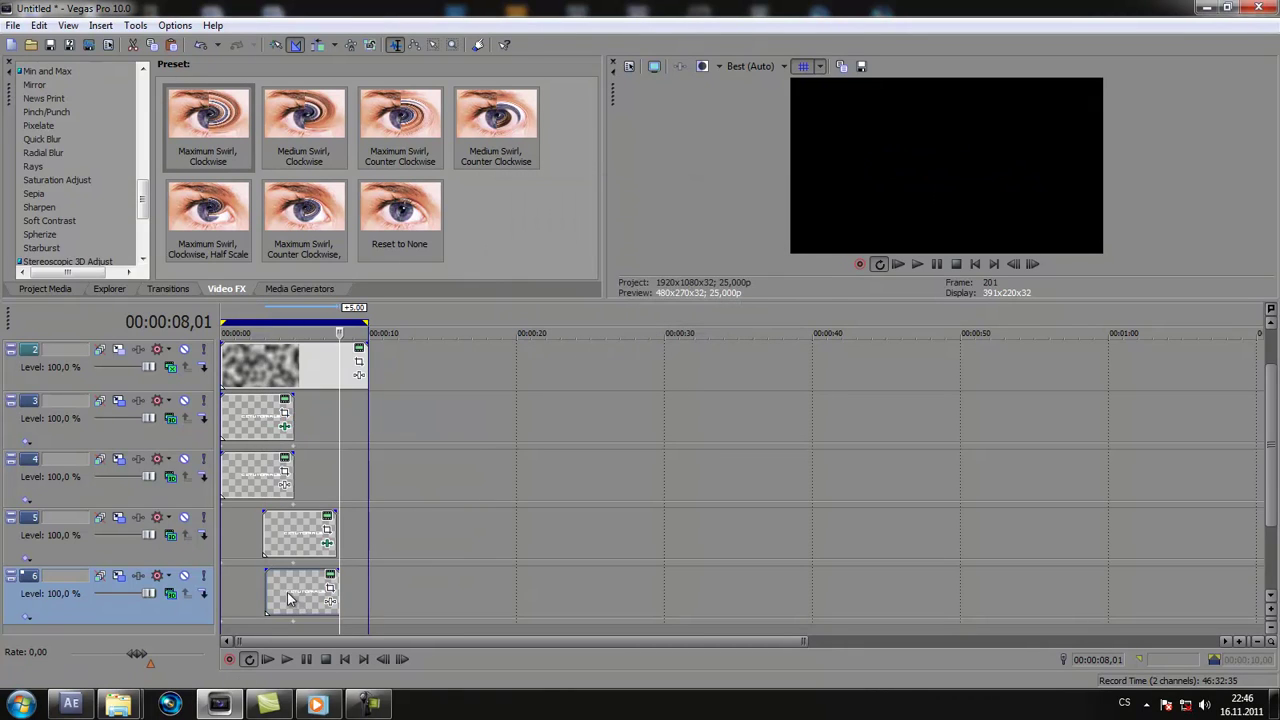
{"action": "left_click_drag", "start_coordinate": [283, 597], "coordinate": [279, 597]}
Step: Shorten the generated text of the track 5 event to CZTUTOR and close the generator
{"action": "left_click", "coordinate": [280, 530]}
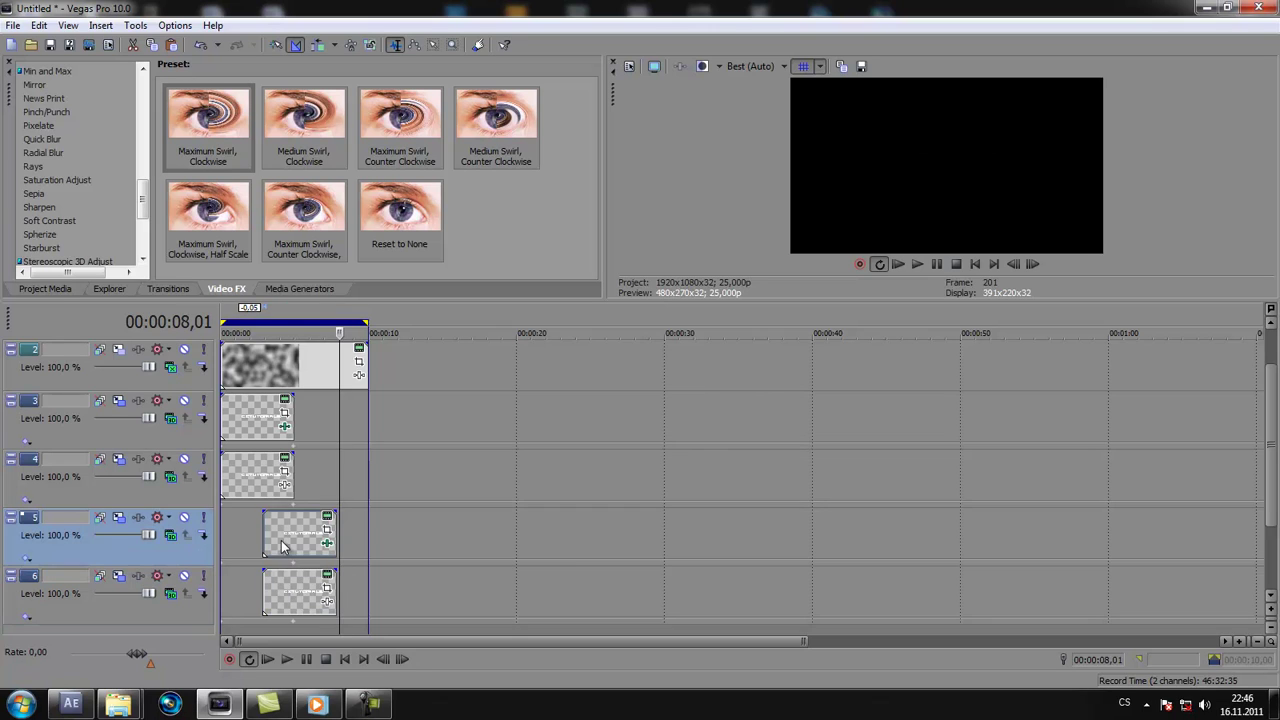
{"action": "left_click", "coordinate": [328, 520]}
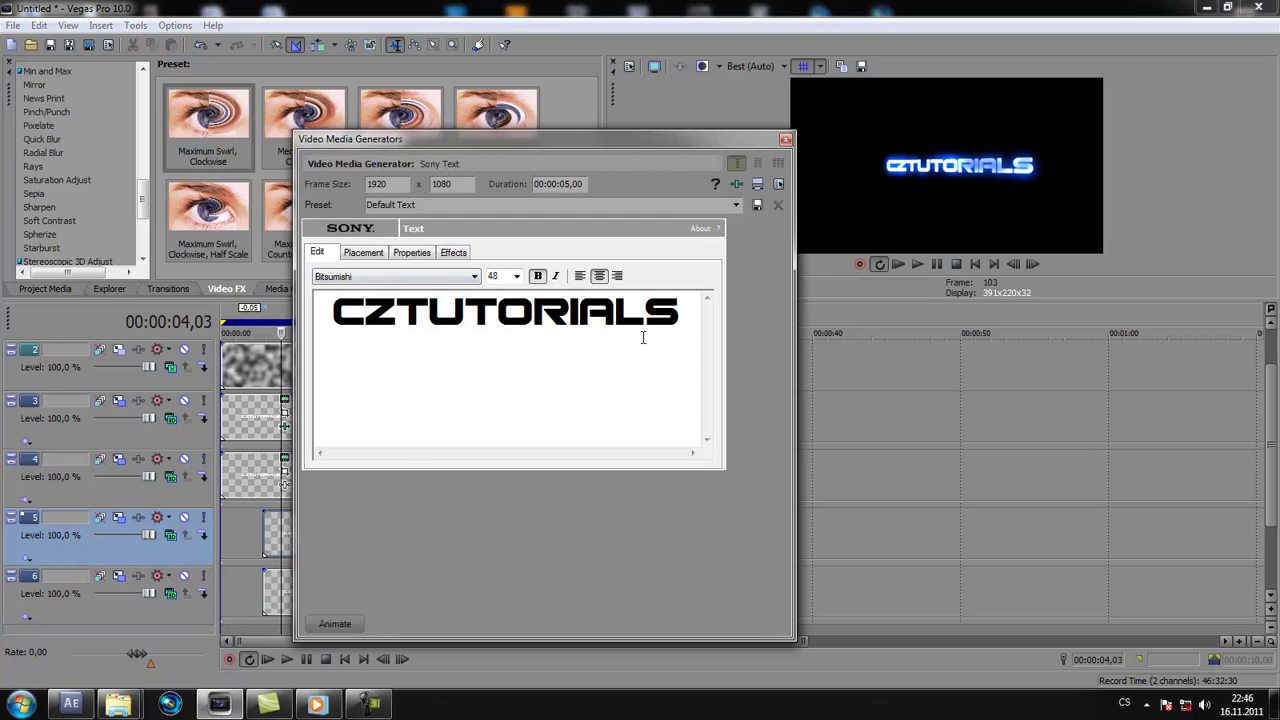
{"action": "left_click_drag", "start_coordinate": [687, 318], "coordinate": [565, 332]}
{"action": "key", "text": "Delete"}
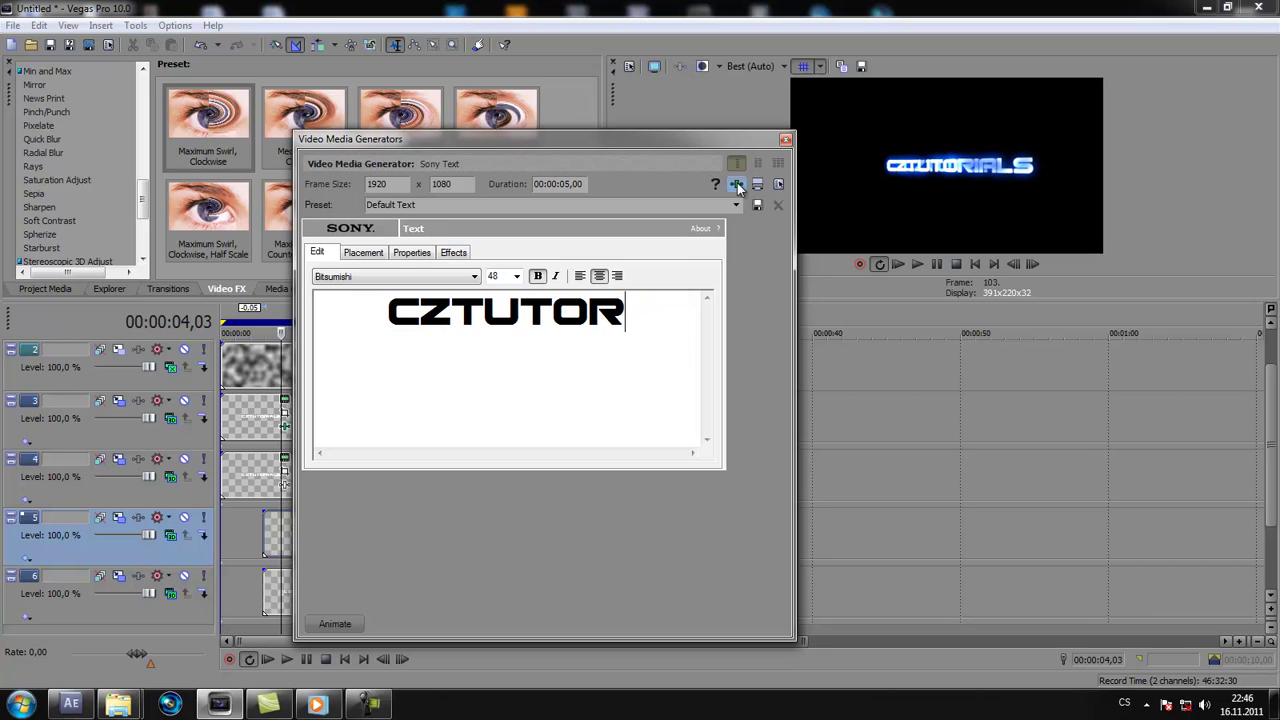
{"action": "left_click", "coordinate": [786, 140]}
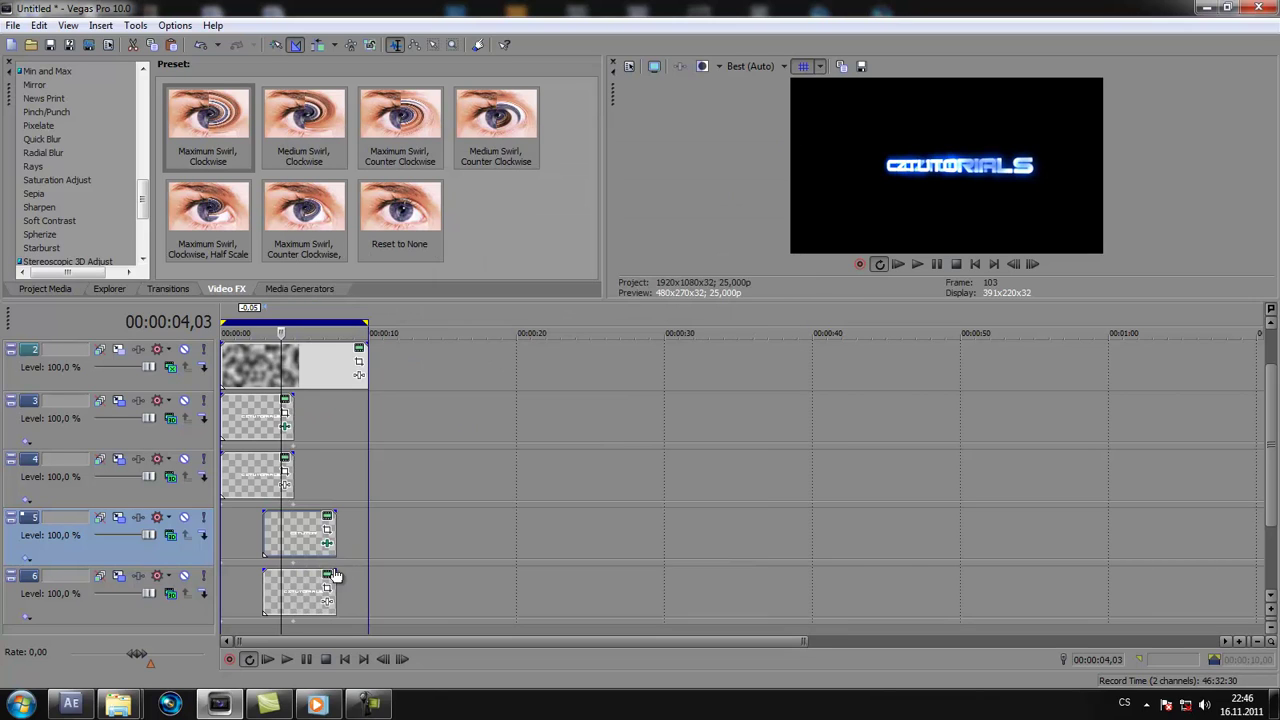
Step: Shorten the generated text of the track 6 event to CZTUTOR and close the generator
{"action": "left_click", "coordinate": [328, 578]}
{"action": "left_click_drag", "start_coordinate": [675, 314], "coordinate": [572, 328]}
{"action": "key", "text": "Delete"}
{"action": "left_click", "coordinate": [786, 140]}
{"action": "left_click", "coordinate": [313, 537]}
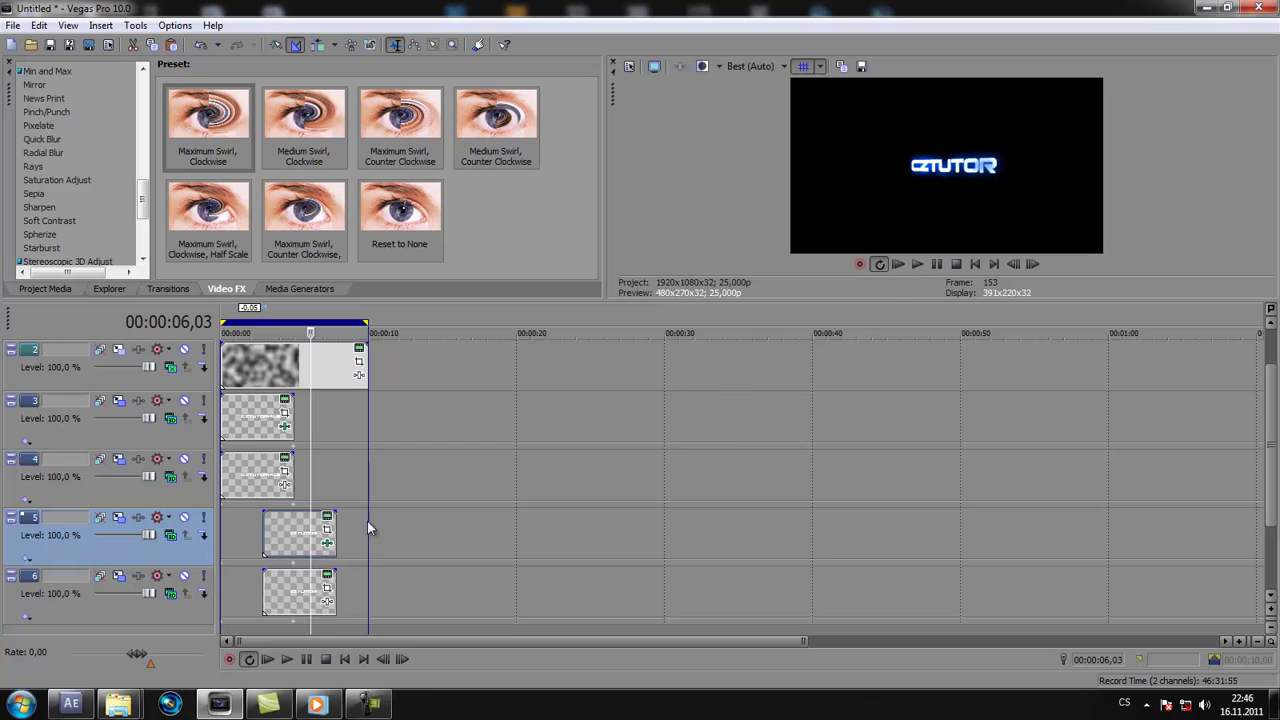
{"action": "left_click", "coordinate": [245, 496]}
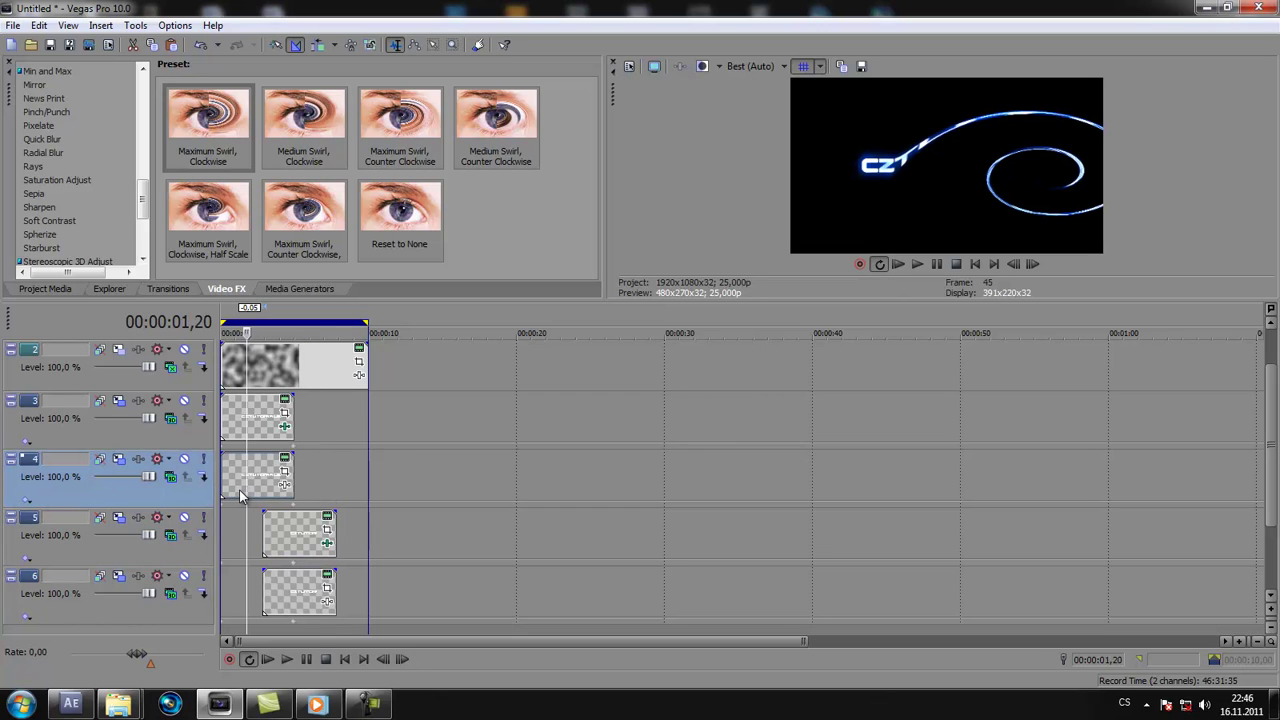
{"action": "left_click", "coordinate": [260, 422]}
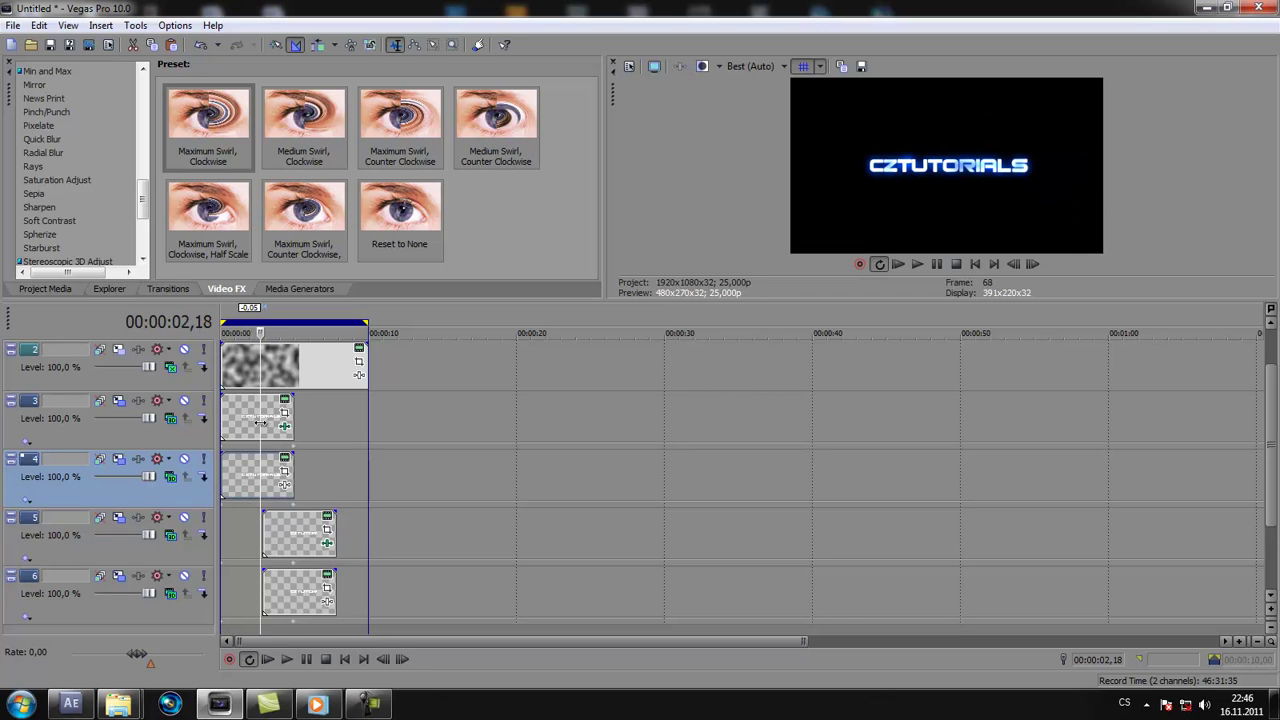
{"action": "left_click", "coordinate": [262, 422]}
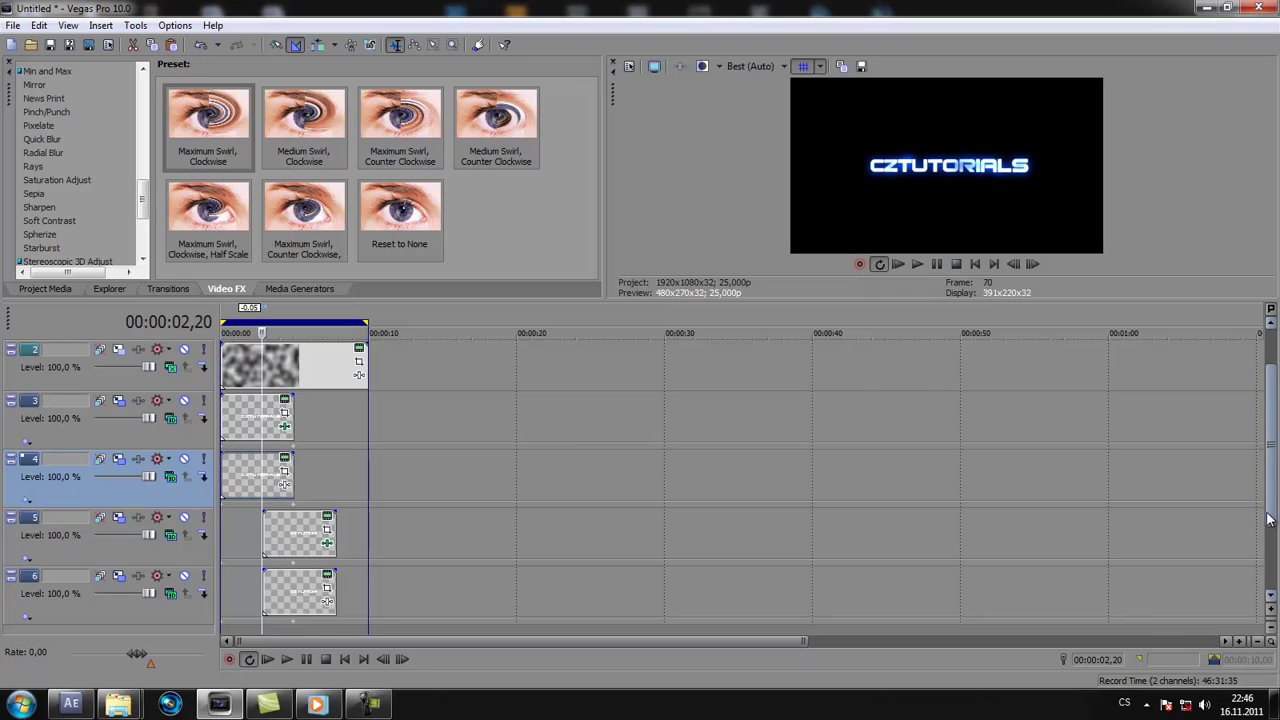
Step: Reduce the heights of tracks 2 to 6 so that all six tracks fit in the timeline view
{"action": "scroll", "coordinate": [1274, 512], "scroll_direction": "up", "scroll_amount": 1}
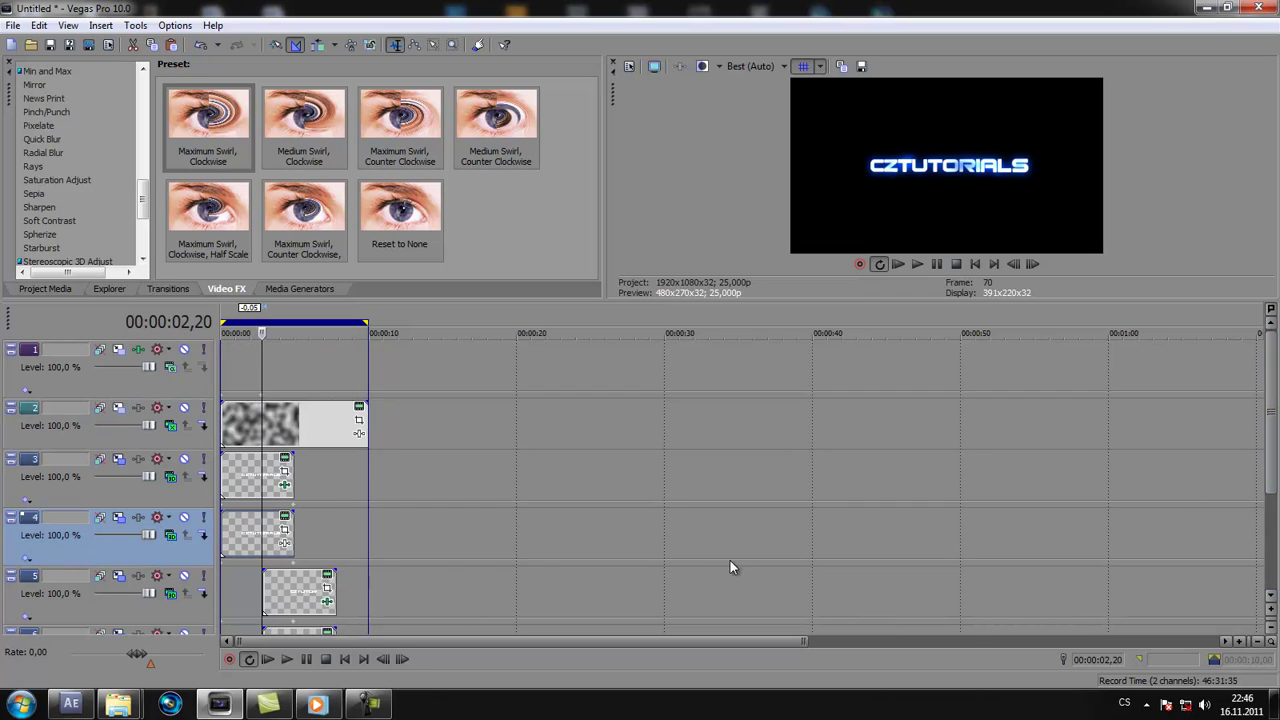
{"action": "left_click_drag", "start_coordinate": [165, 566], "coordinate": [180, 556]}
{"action": "scroll", "coordinate": [1272, 466], "scroll_direction": "down", "scroll_amount": 1}
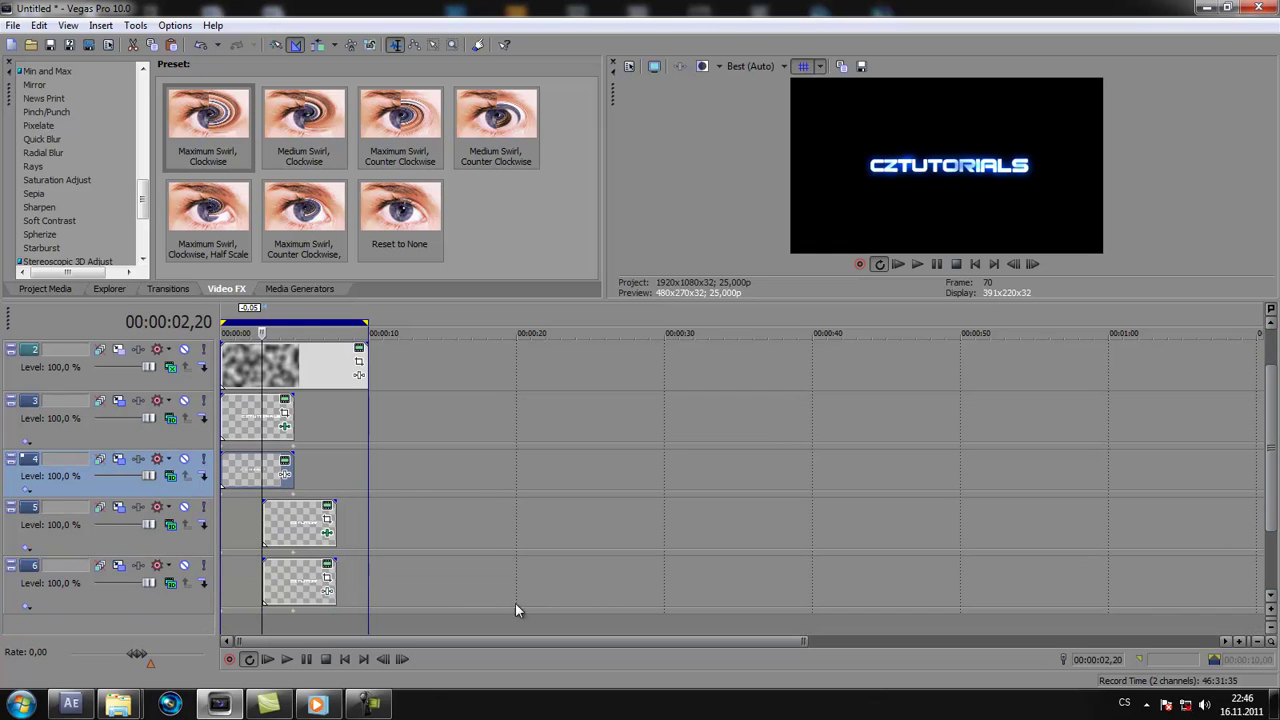
{"action": "left_click_drag", "start_coordinate": [182, 552], "coordinate": [182, 542]}
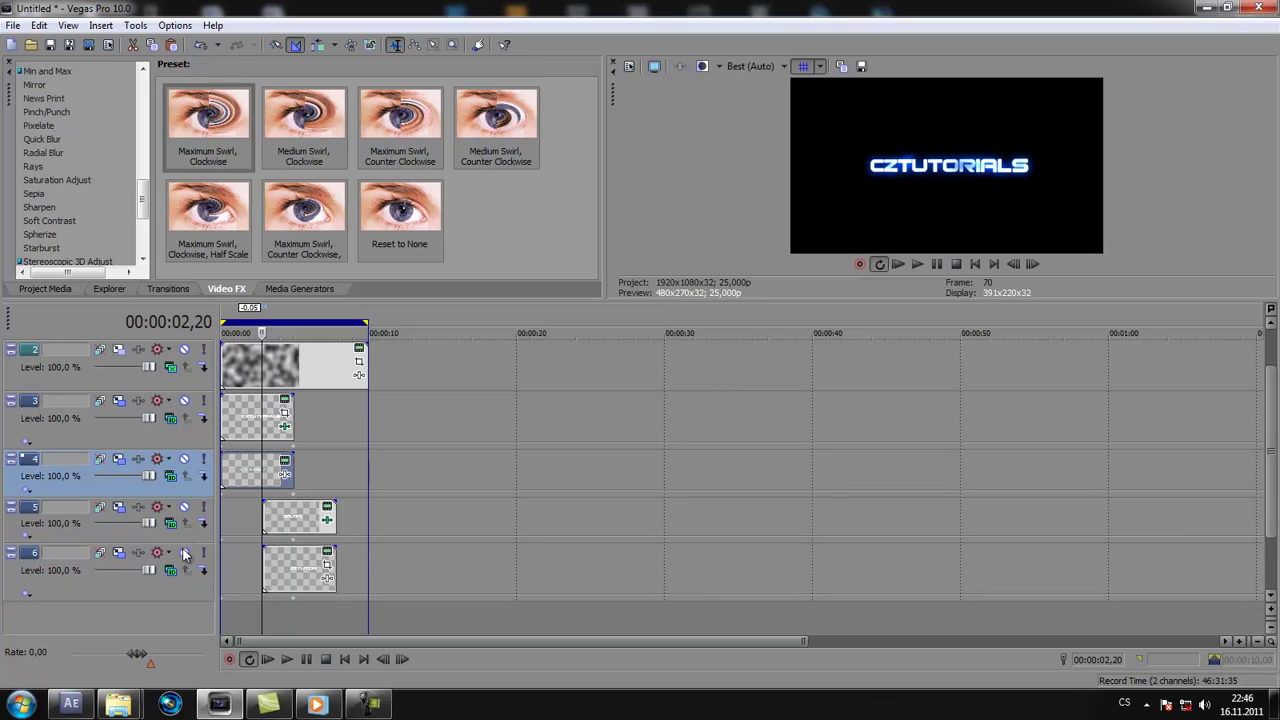
{"action": "left_click_drag", "start_coordinate": [180, 597], "coordinate": [180, 587]}
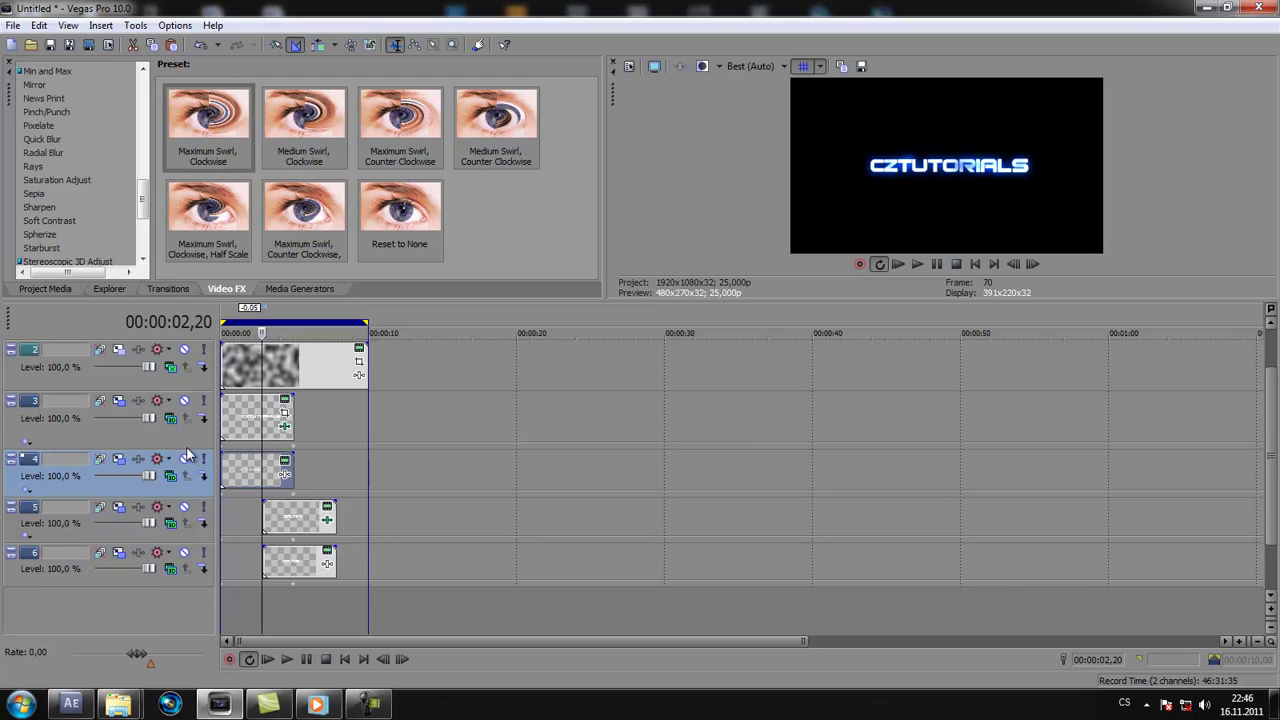
{"action": "left_click_drag", "start_coordinate": [185, 447], "coordinate": [192, 385]}
{"action": "left_click_drag", "start_coordinate": [1271, 465], "coordinate": [1271, 427]}
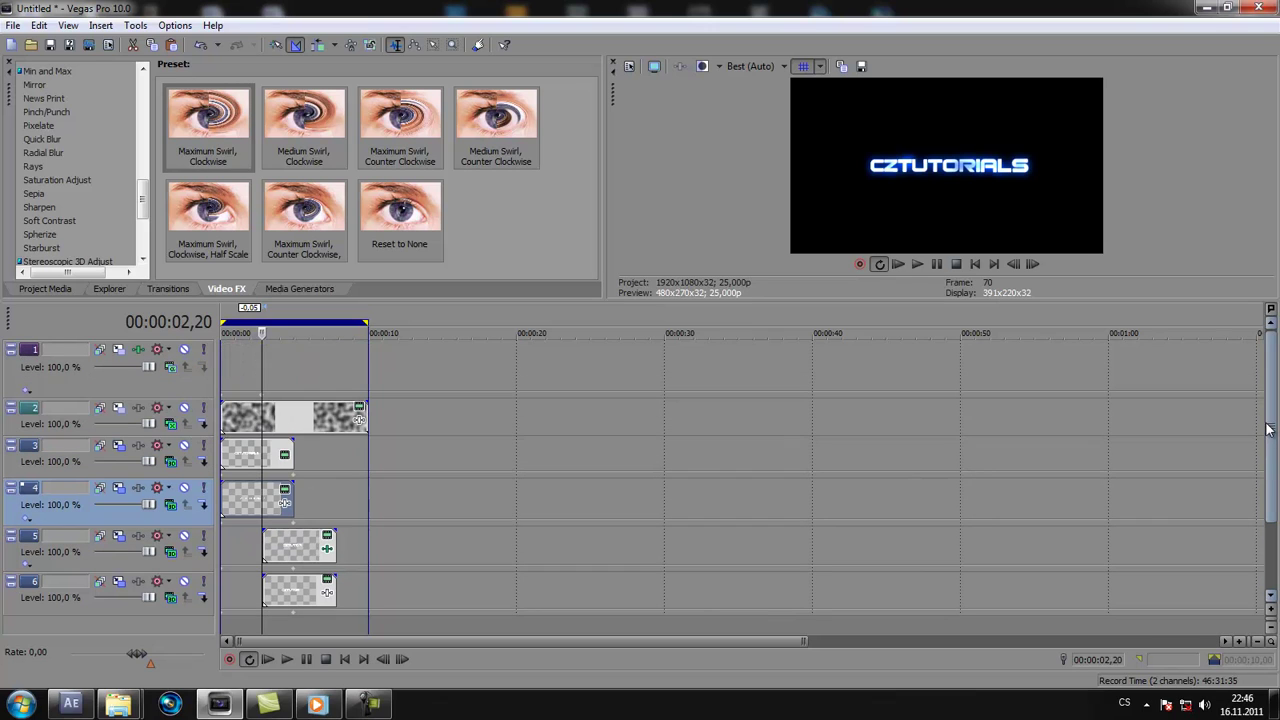
Step: Trim the ends of the text events on tracks 4 and 3 to just before the two-second mark
{"action": "left_click_drag", "start_coordinate": [263, 413], "coordinate": [241, 413]}
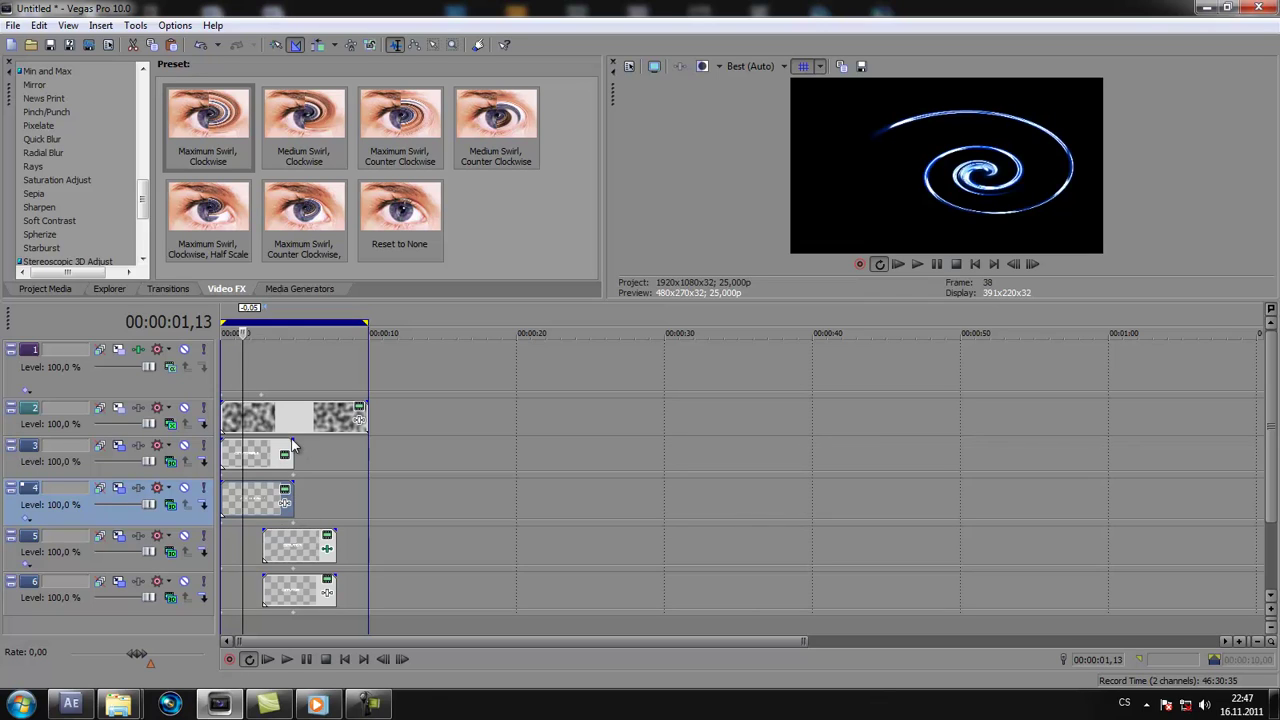
{"action": "left_click_drag", "start_coordinate": [292, 503], "coordinate": [245, 504]}
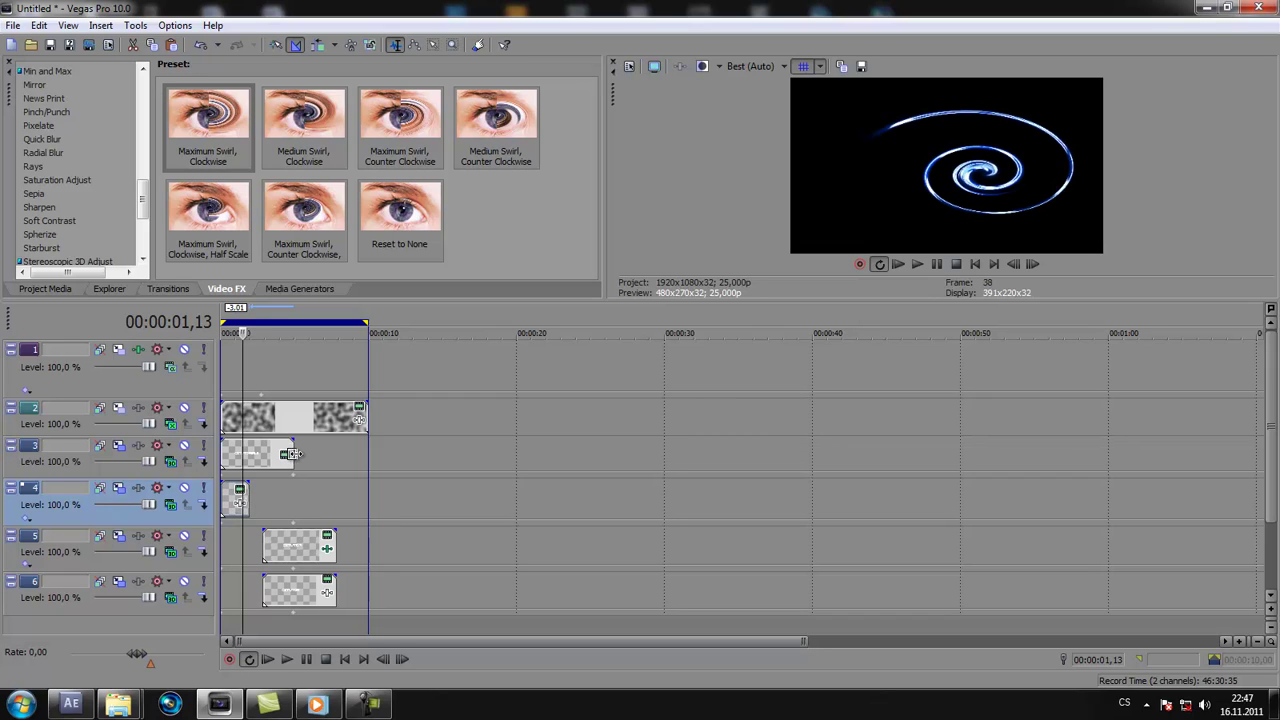
{"action": "left_click_drag", "start_coordinate": [292, 455], "coordinate": [248, 458]}
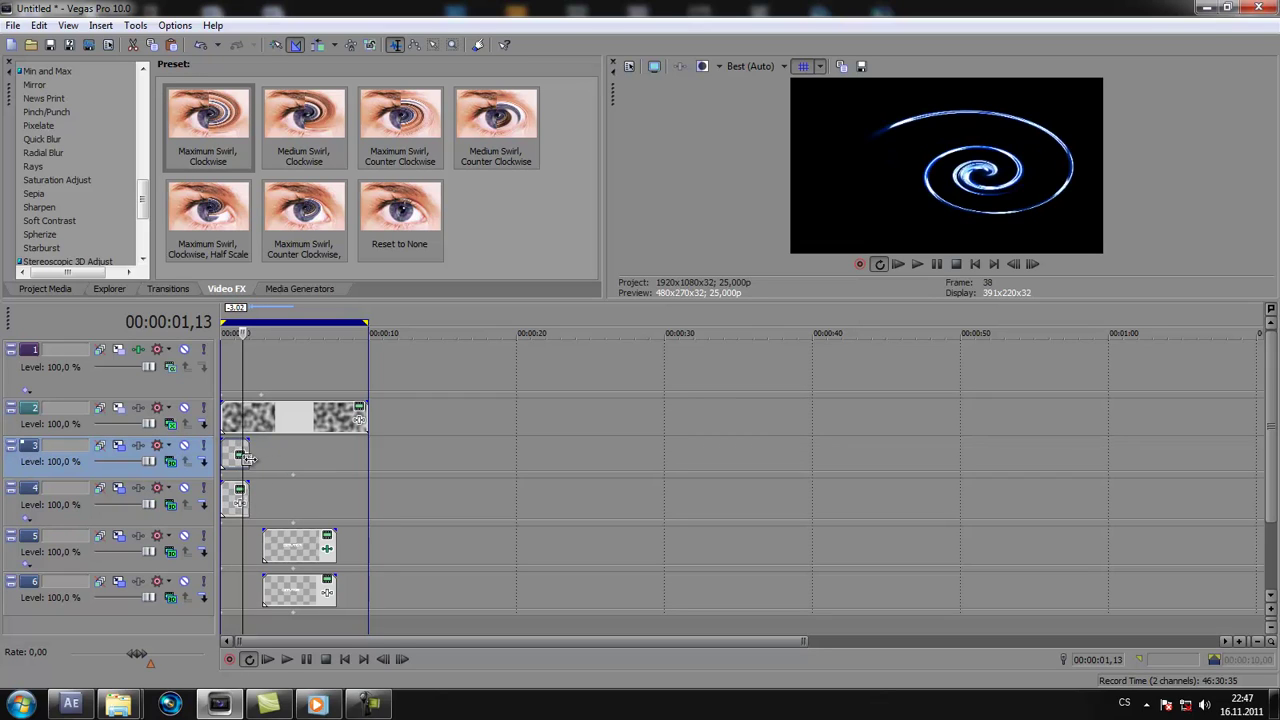
Step: Move the track 5 and 6 text events back to about 1,13, adding fade-ins there and fade-outs on tracks 3 and 4
{"action": "left_click_drag", "start_coordinate": [287, 549], "coordinate": [266, 550]}
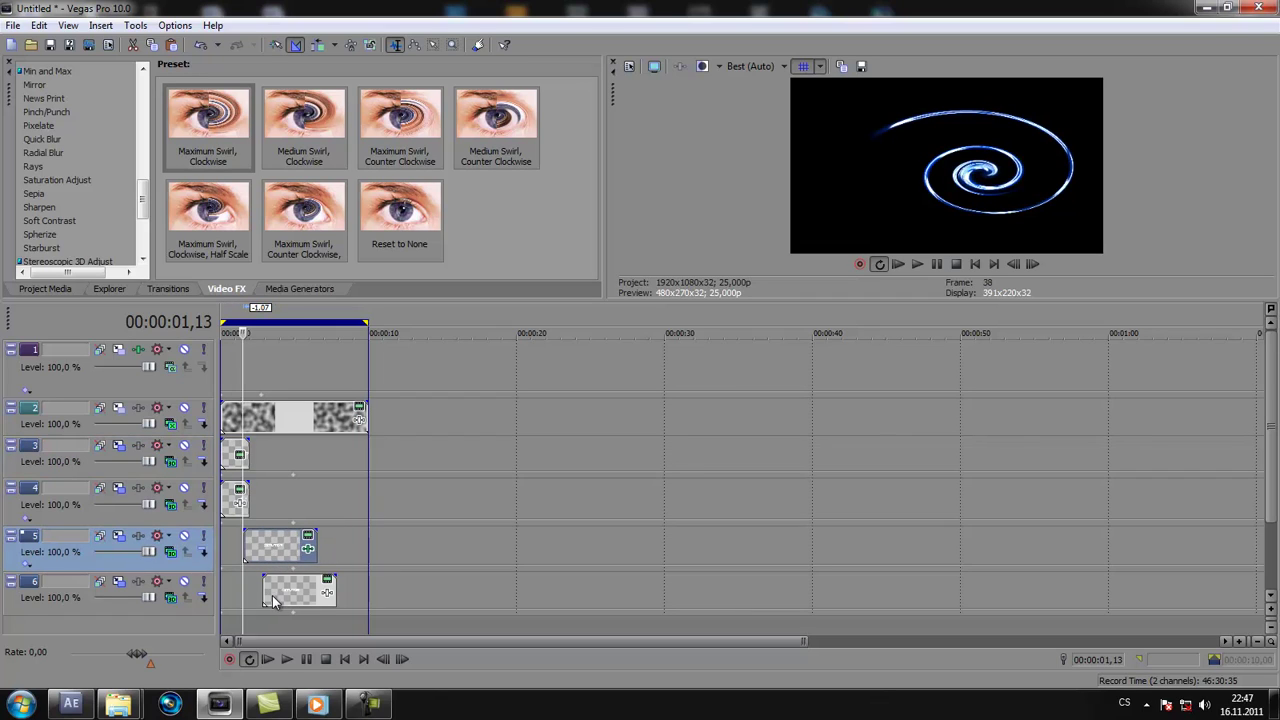
{"action": "left_click_drag", "start_coordinate": [274, 596], "coordinate": [254, 596]}
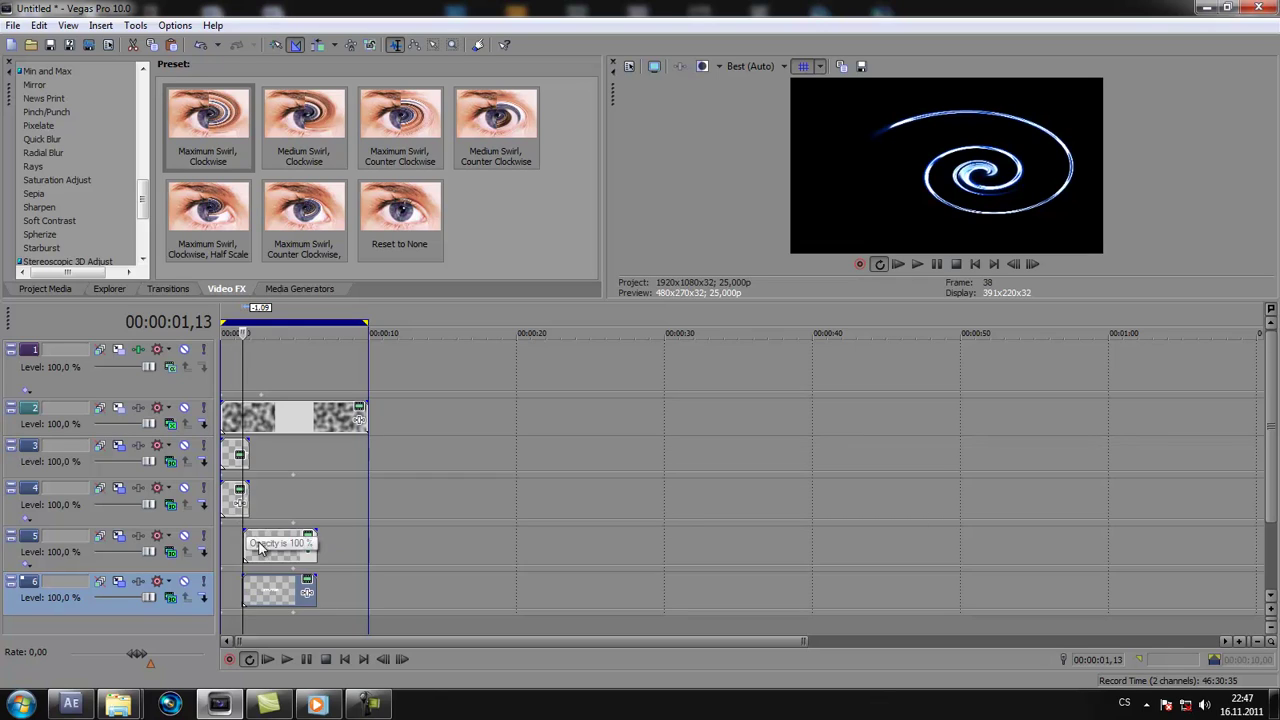
{"action": "left_click_drag", "start_coordinate": [247, 480], "coordinate": [245, 440]}
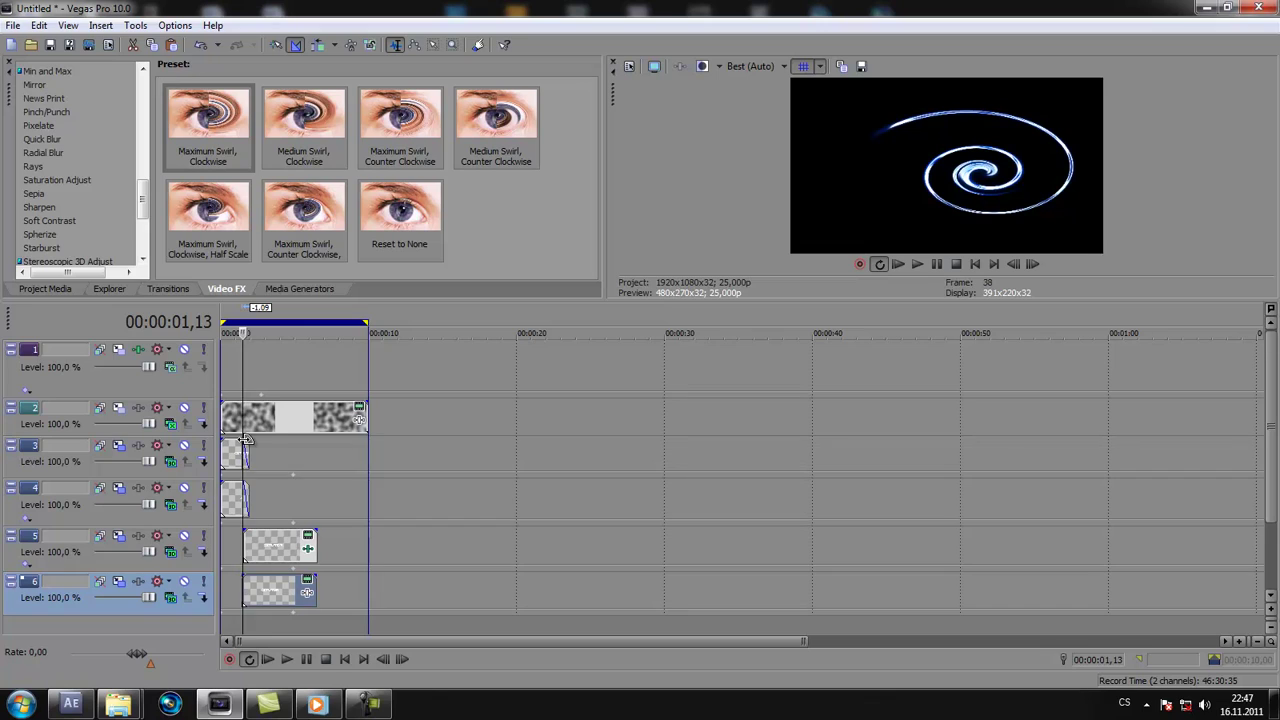
{"action": "left_click_drag", "start_coordinate": [241, 530], "coordinate": [243, 531]}
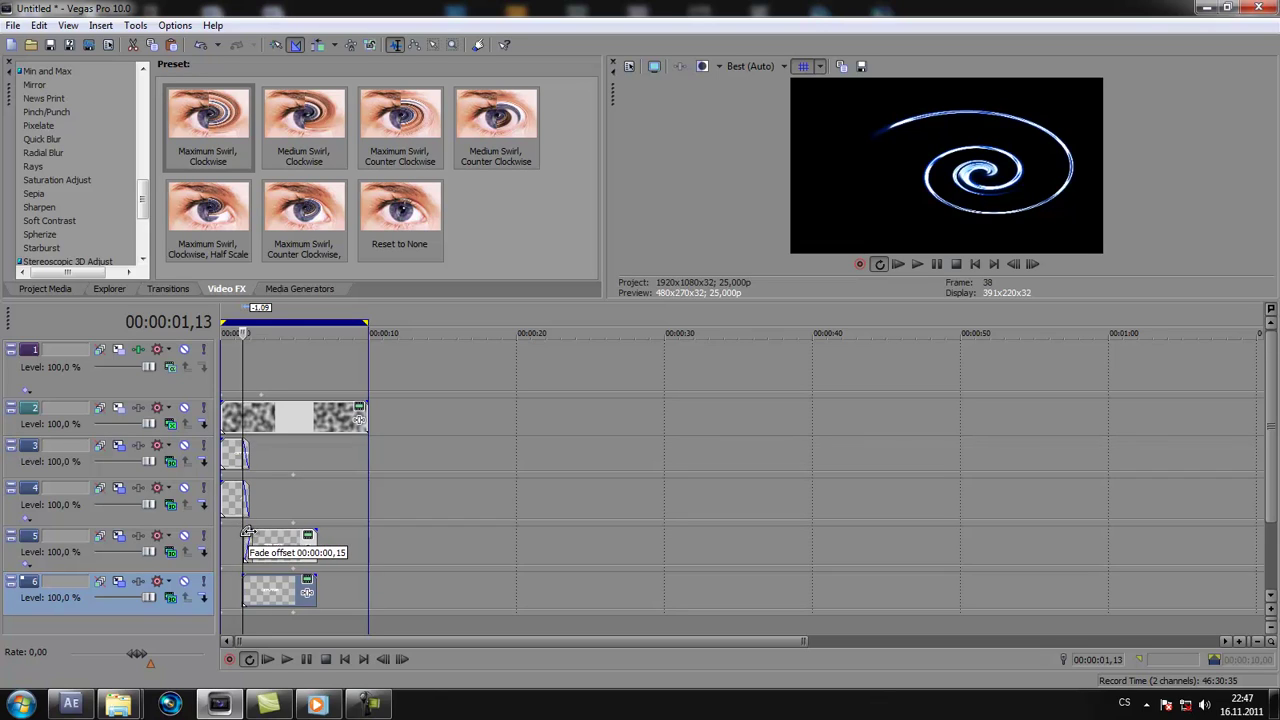
{"action": "left_click_drag", "start_coordinate": [238, 575], "coordinate": [251, 577]}
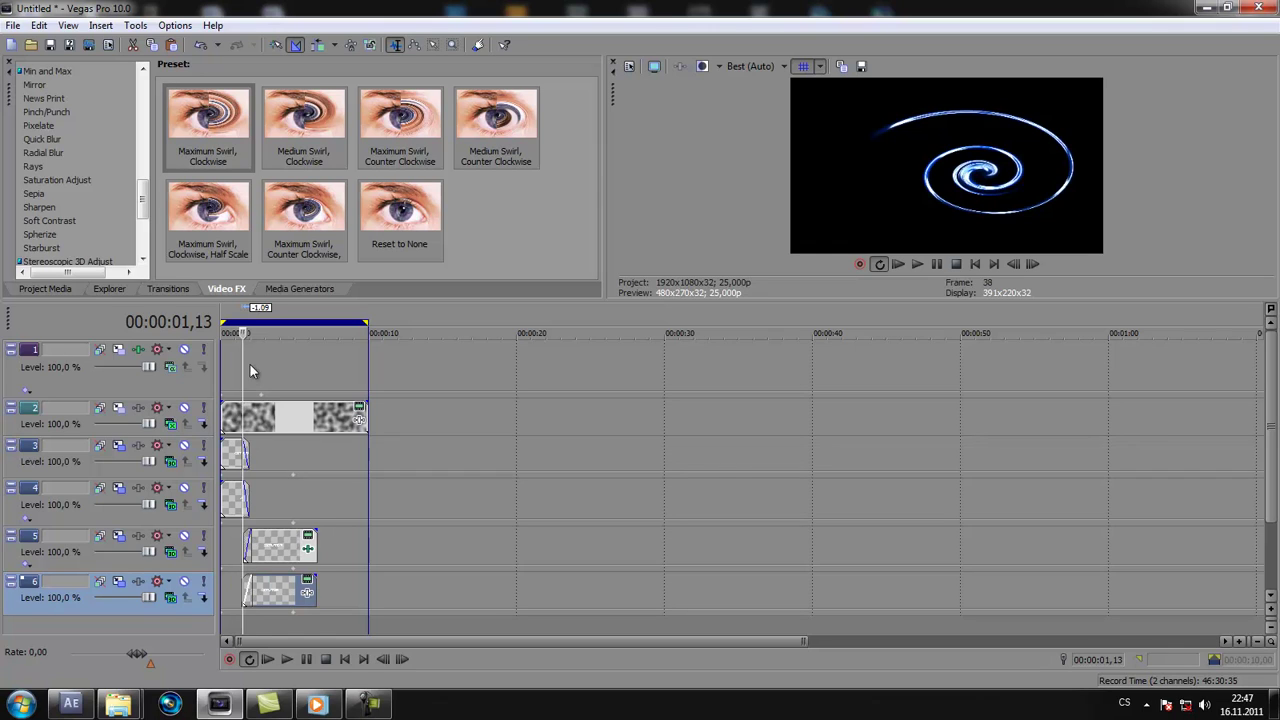
Step: Rework the fade-outs at the ends of the text events on tracks 4 and 3
{"action": "mouse_move", "coordinate": [245, 365]}
{"action": "left_mouse_down"}
{"action": "mouse_move", "coordinate": [226, 373]}
{"action": "mouse_move", "coordinate": [247, 379]}
{"action": "left_mouse_up"}
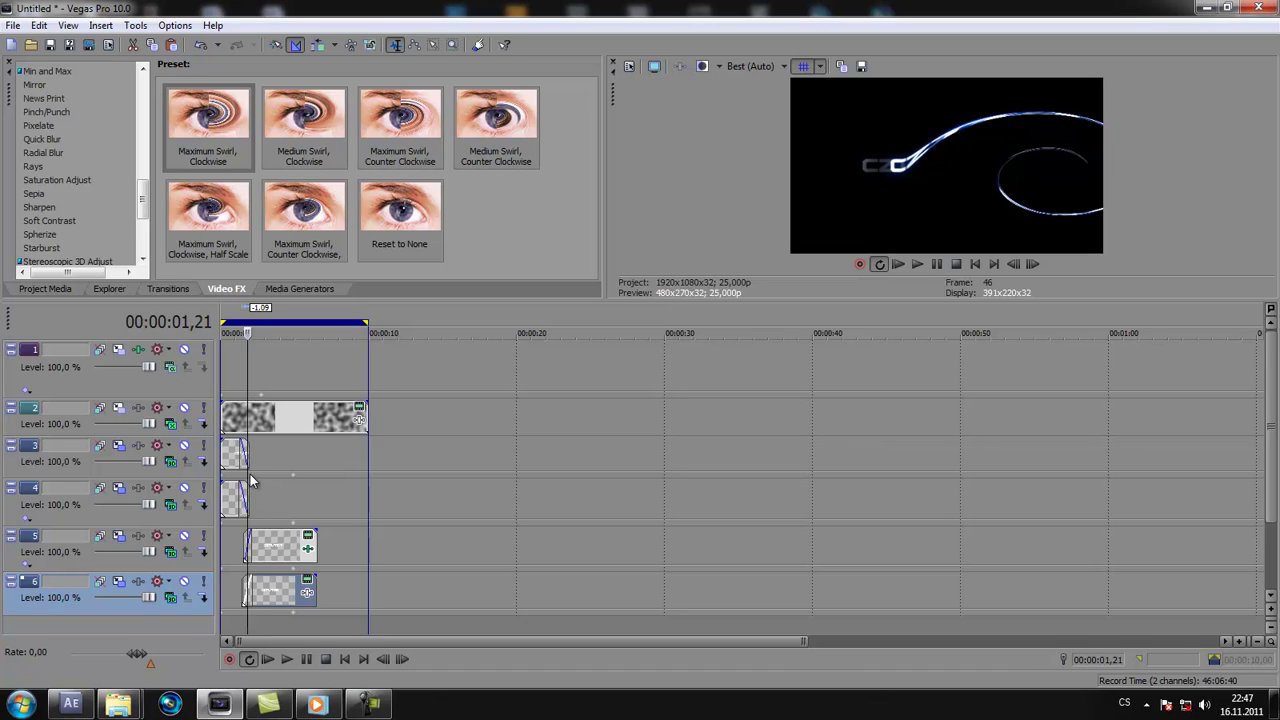
{"action": "left_click_drag", "start_coordinate": [250, 484], "coordinate": [245, 502]}
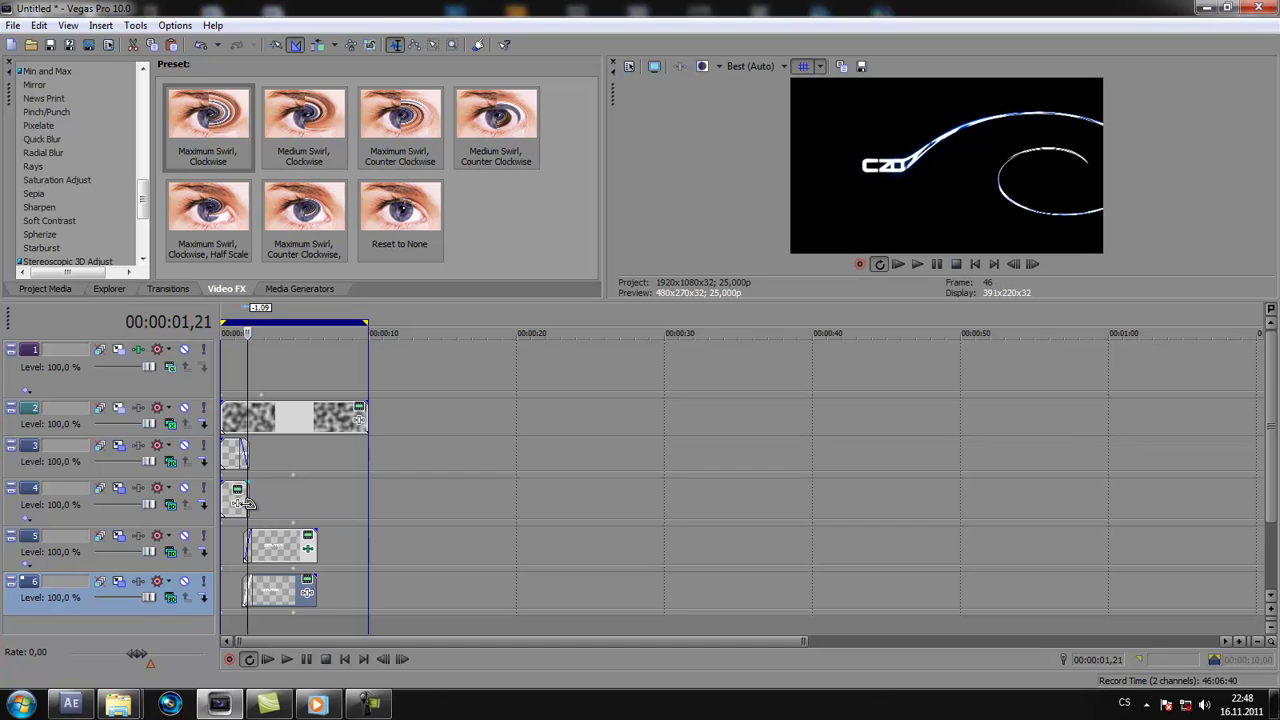
{"action": "left_click_drag", "start_coordinate": [246, 456], "coordinate": [237, 487]}
Step: Align the start of the track 5 event with the track 6 event and try a slight end trim on track 4
{"action": "scroll", "coordinate": [475, 587], "scroll_direction": "up", "scroll_amount": 5}
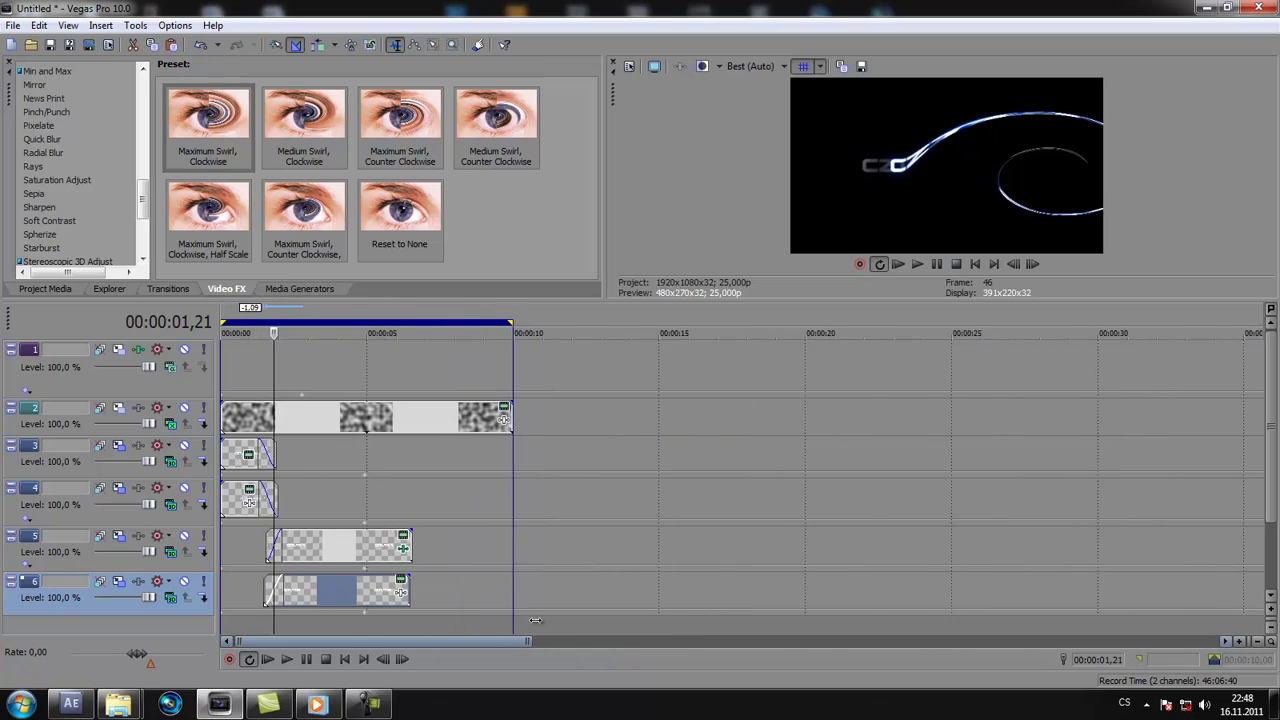
{"action": "left_click_drag", "start_coordinate": [314, 556], "coordinate": [306, 557]}
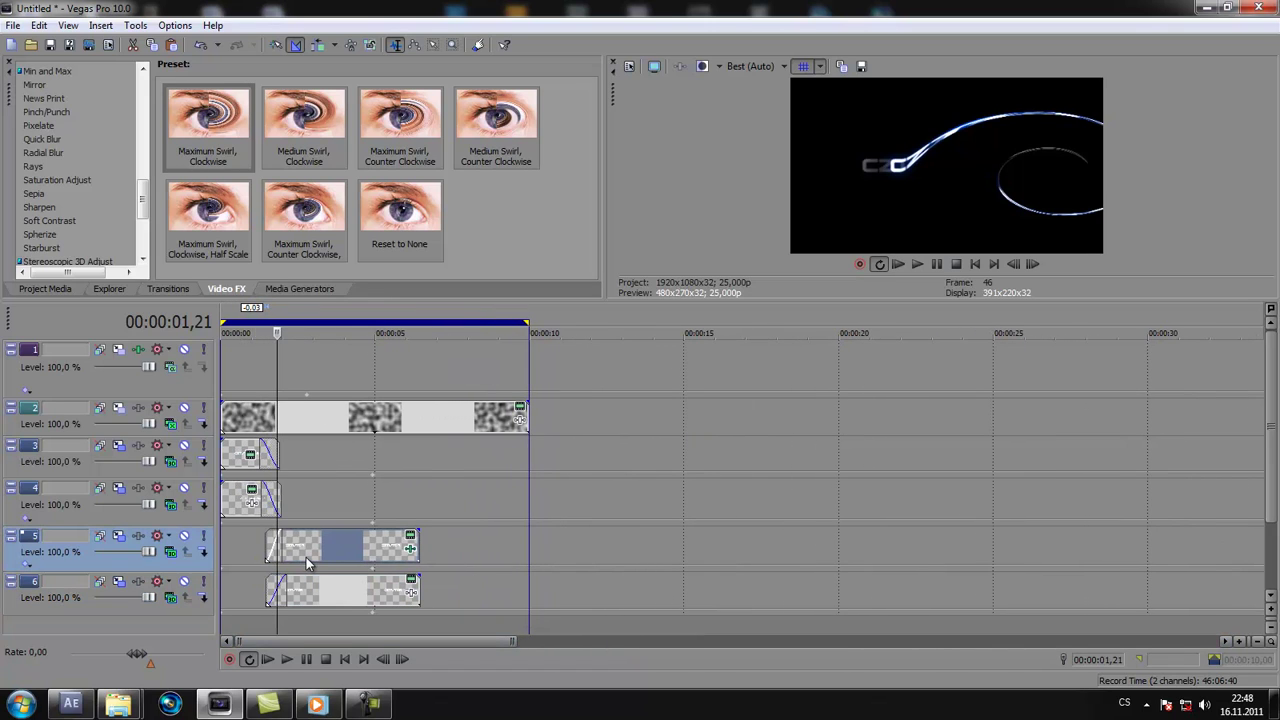
{"action": "left_click", "coordinate": [277, 517]}
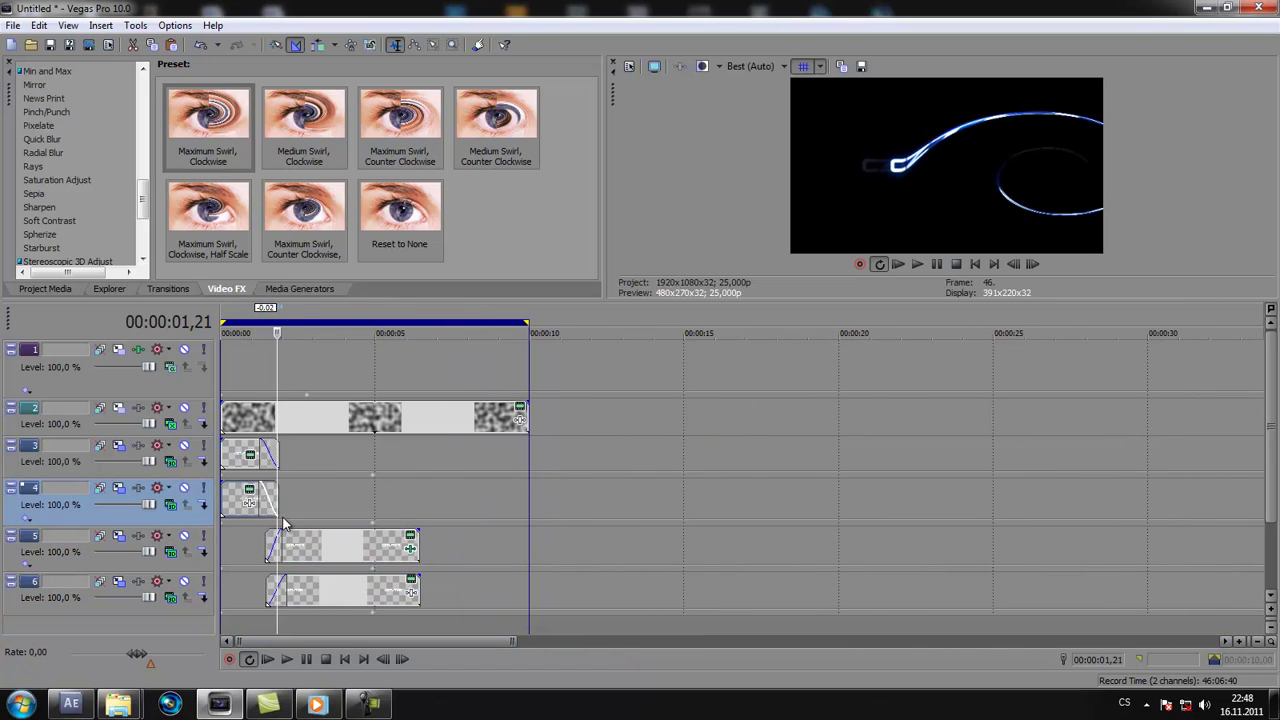
{"action": "left_click_drag", "start_coordinate": [277, 517], "coordinate": [278, 518]}
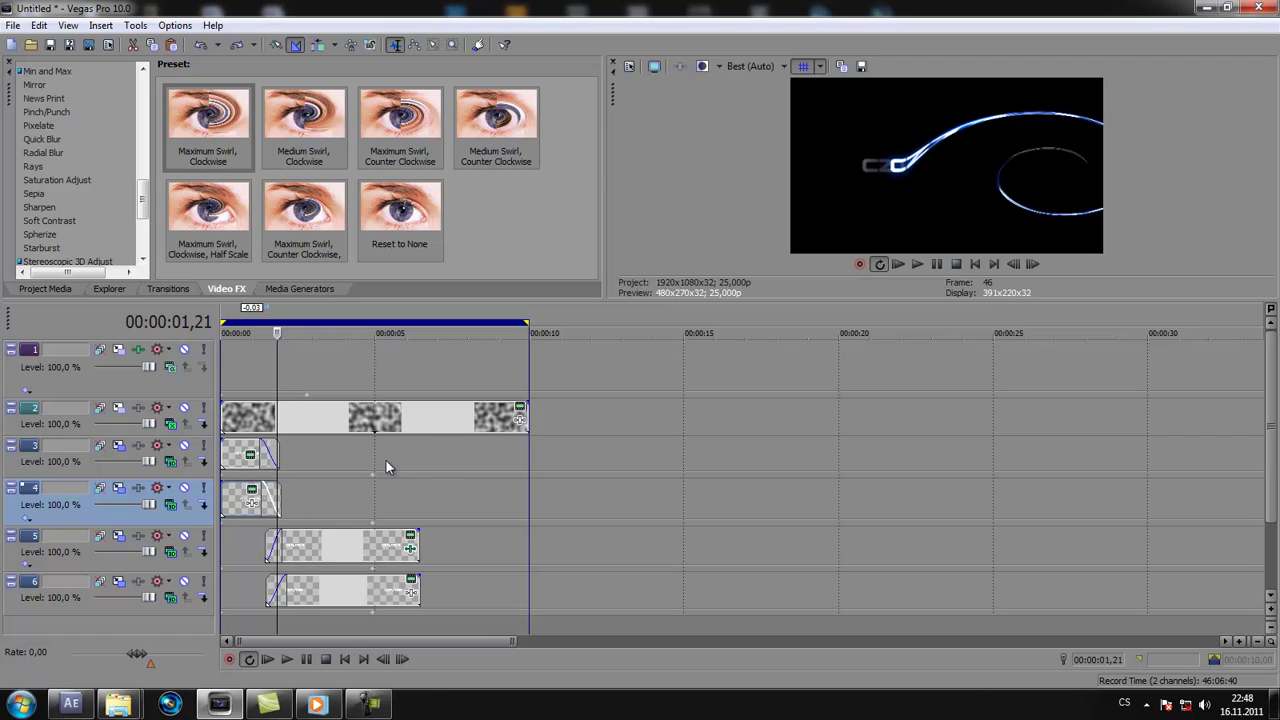
Step: Shorten the track 4 fade-out to about 8 frames and trim the track 3 and 4 events to end just before 1,20
{"action": "mouse_move", "coordinate": [275, 368]}
{"action": "left_mouse_down"}
{"action": "mouse_move", "coordinate": [256, 371]}
{"action": "mouse_move", "coordinate": [276, 377]}
{"action": "left_mouse_up"}
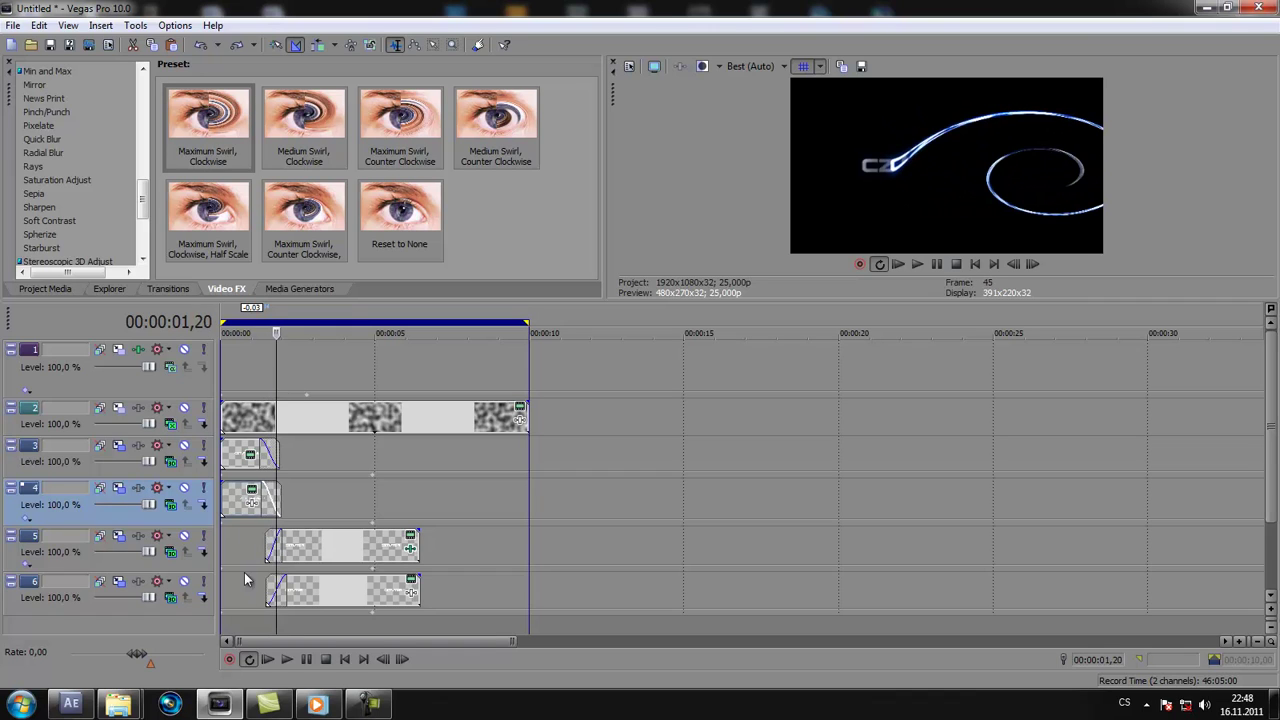
{"action": "left_click_drag", "start_coordinate": [266, 503], "coordinate": [280, 486]}
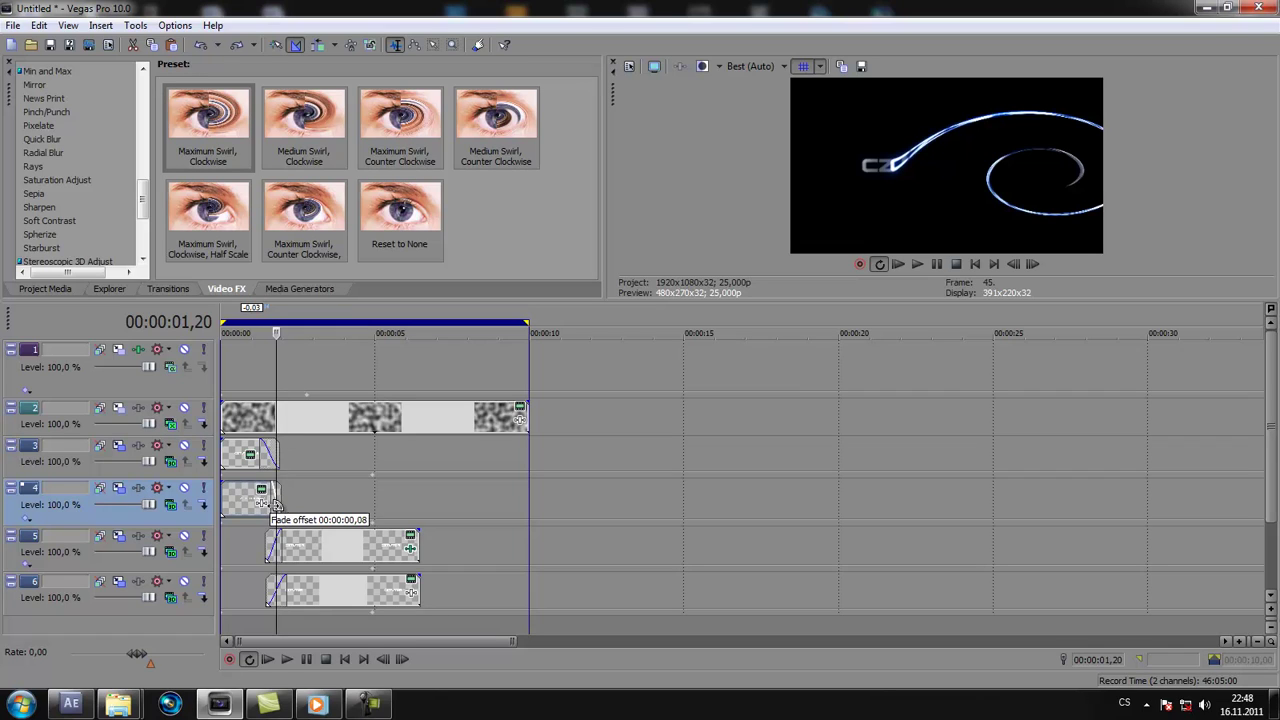
{"action": "left_click_drag", "start_coordinate": [277, 441], "coordinate": [272, 489]}
{"action": "left_click", "coordinate": [276, 492]}
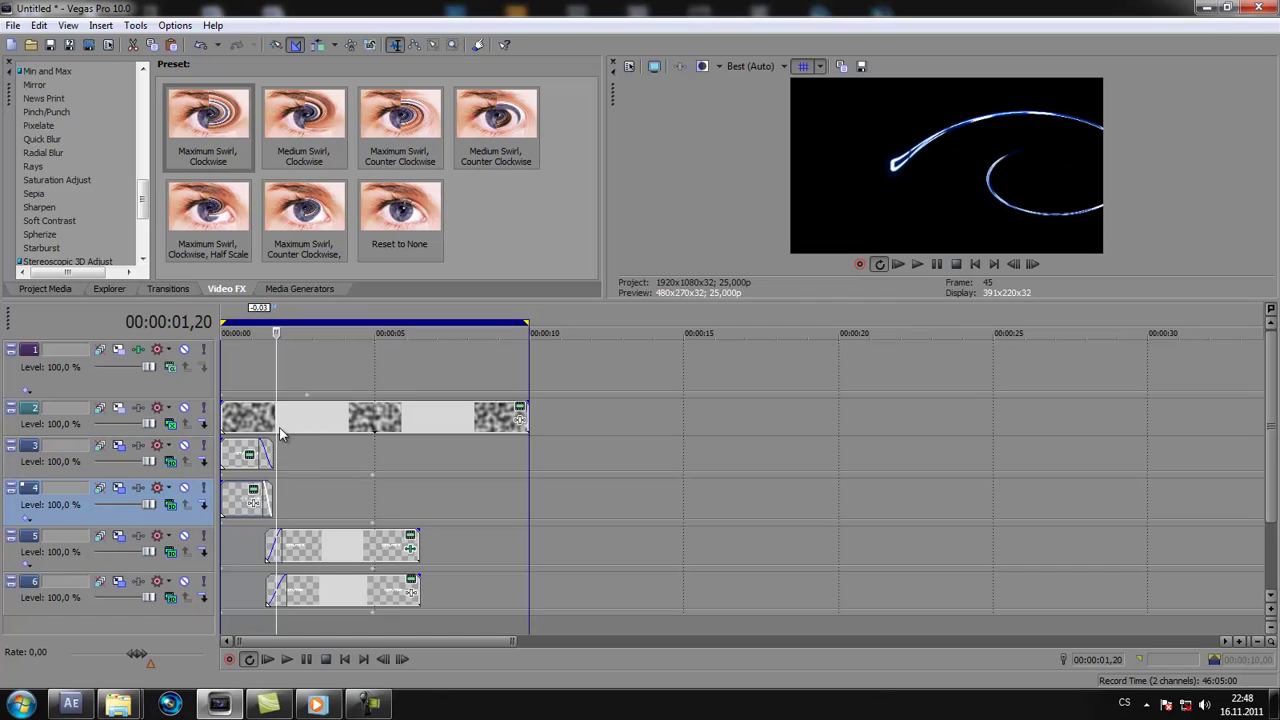
Step: Trim the ends of the track 4 and 3 text events further, to about 1,13
{"action": "left_click_drag", "start_coordinate": [266, 384], "coordinate": [276, 387]}
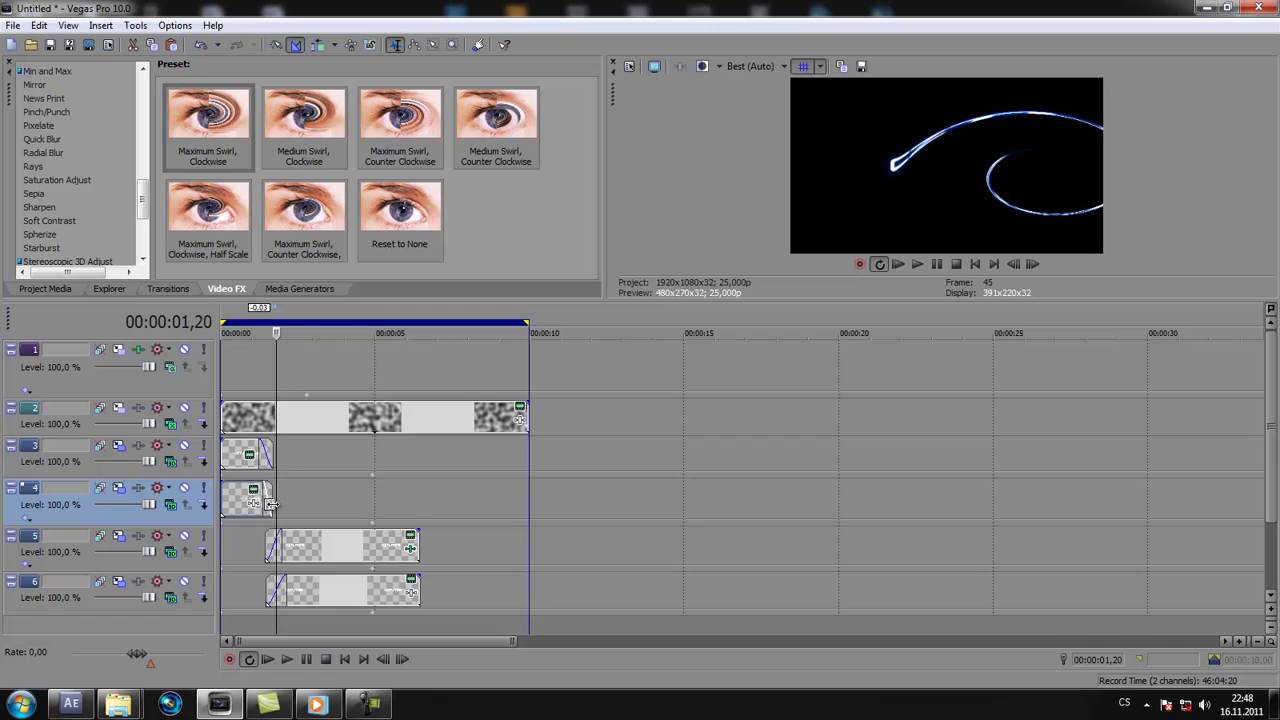
{"action": "left_click_drag", "start_coordinate": [270, 505], "coordinate": [267, 462]}
{"action": "mouse_move", "coordinate": [278, 382]}
{"action": "left_mouse_down"}
{"action": "mouse_move", "coordinate": [258, 384]}
{"action": "mouse_move", "coordinate": [273, 388]}
{"action": "left_mouse_up"}
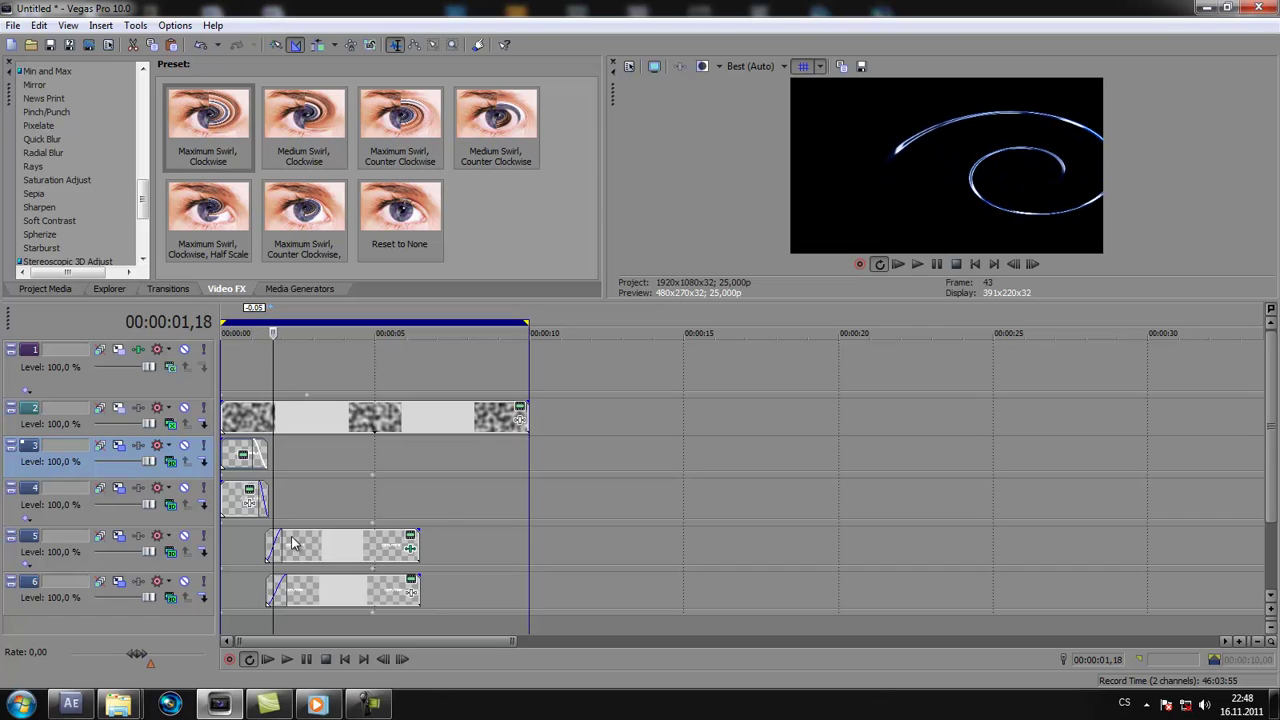
Step: Shift the CZTUTOR events on tracks 5 and 6 earlier so both begin at about the one-second mark
{"action": "left_click_drag", "start_coordinate": [292, 543], "coordinate": [292, 596]}
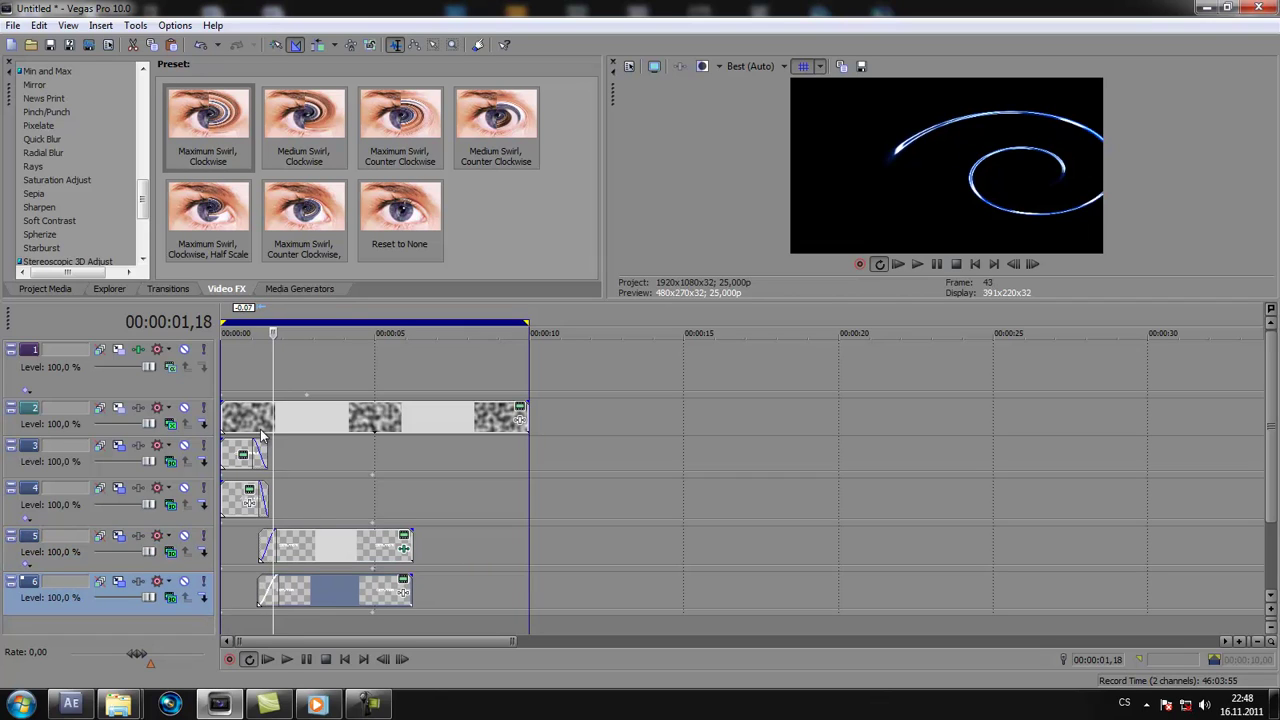
{"action": "left_click_drag", "start_coordinate": [270, 376], "coordinate": [267, 381]}
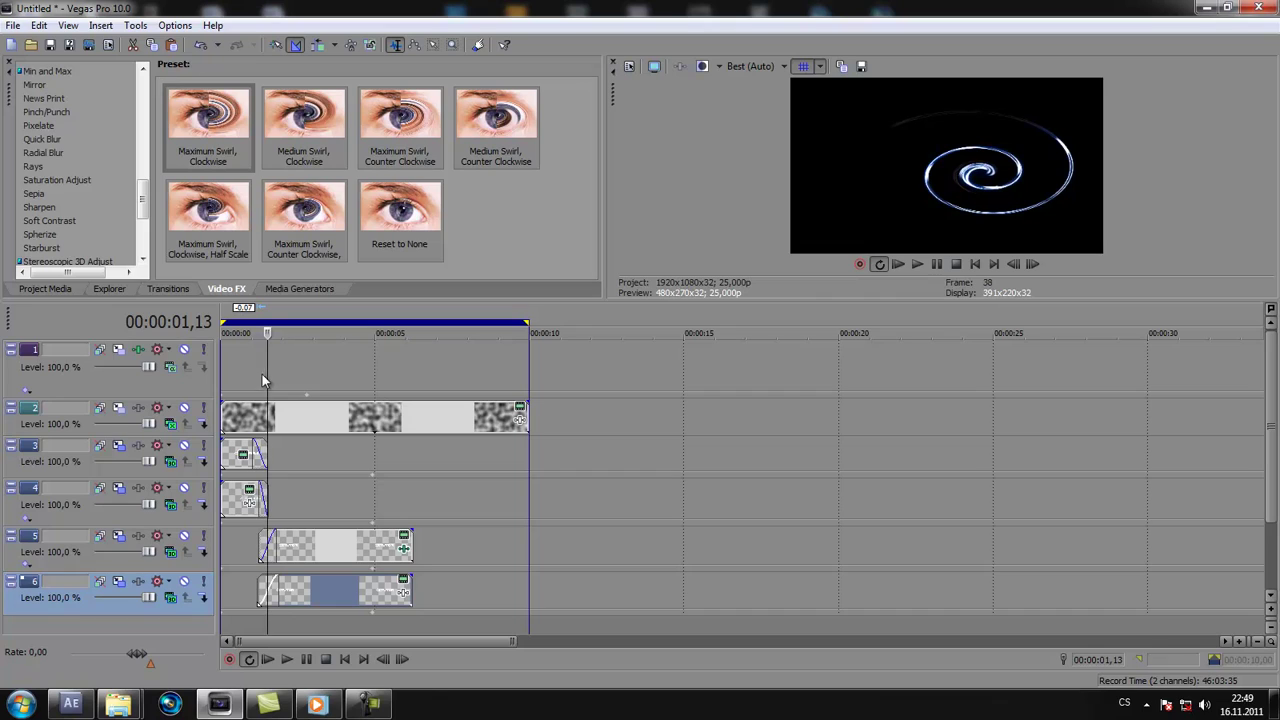
{"action": "left_click_drag", "start_coordinate": [287, 541], "coordinate": [281, 542]}
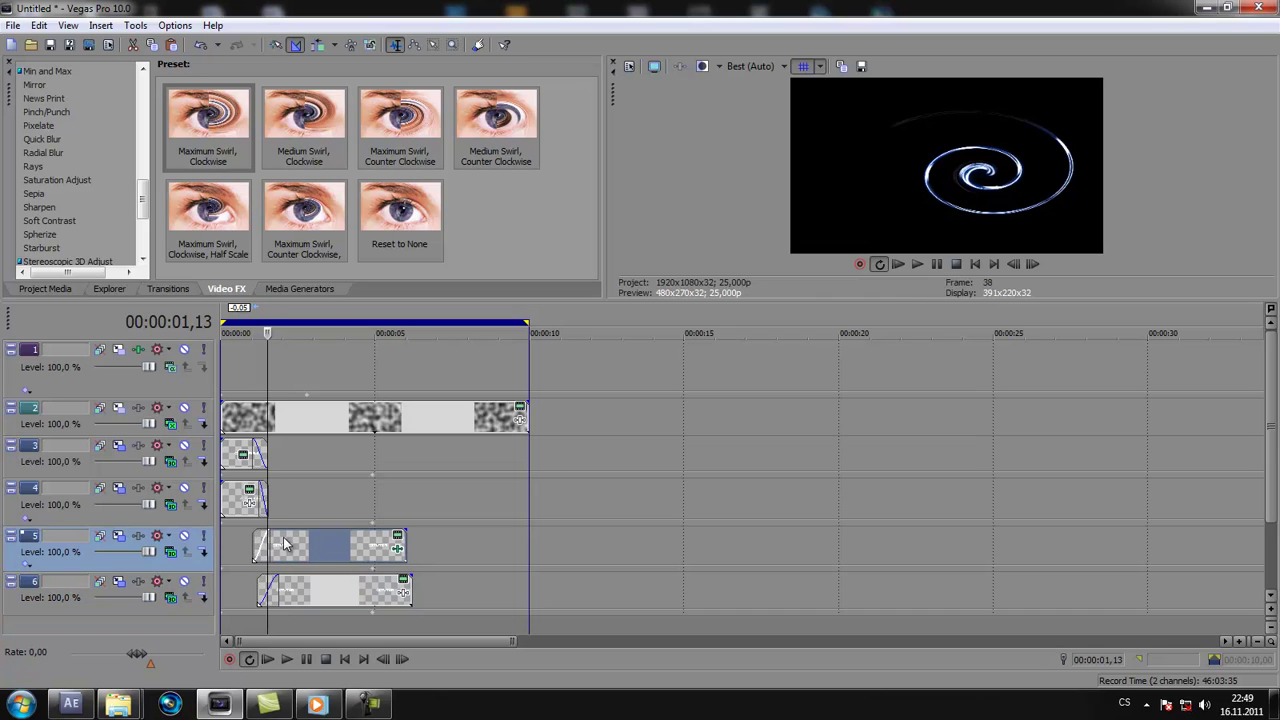
{"action": "left_click", "coordinate": [297, 600]}
{"action": "left_click_drag", "start_coordinate": [297, 600], "coordinate": [293, 600]}
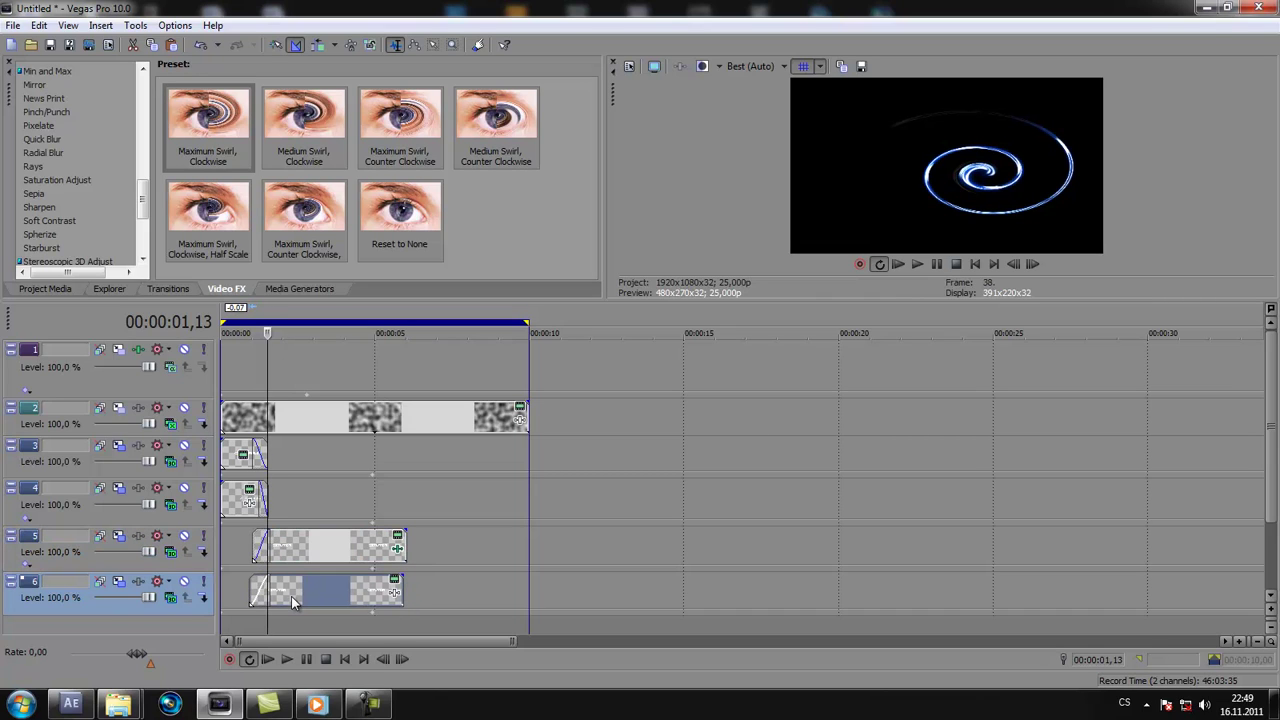
{"action": "left_click_drag", "start_coordinate": [265, 371], "coordinate": [324, 387]}
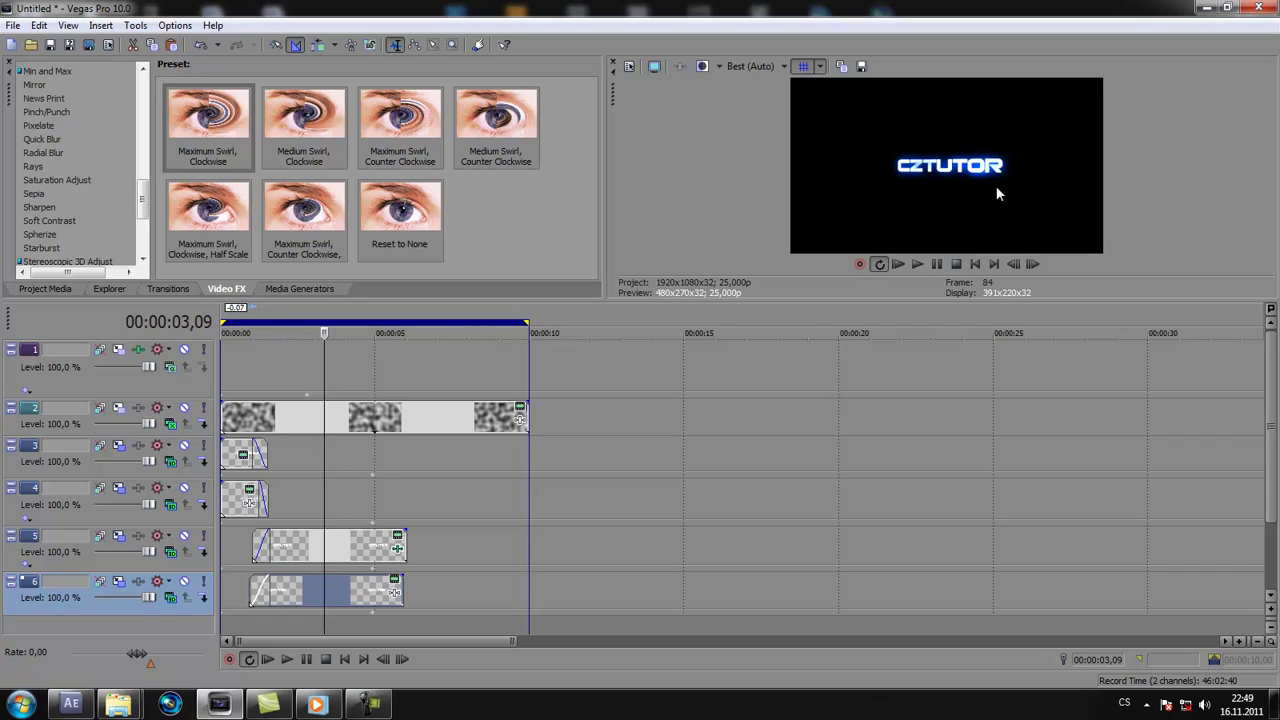
Step: Check the CZTUTOR text at several points and inspect the Glow effect settings of the track 5 event
{"action": "left_click", "coordinate": [367, 557]}
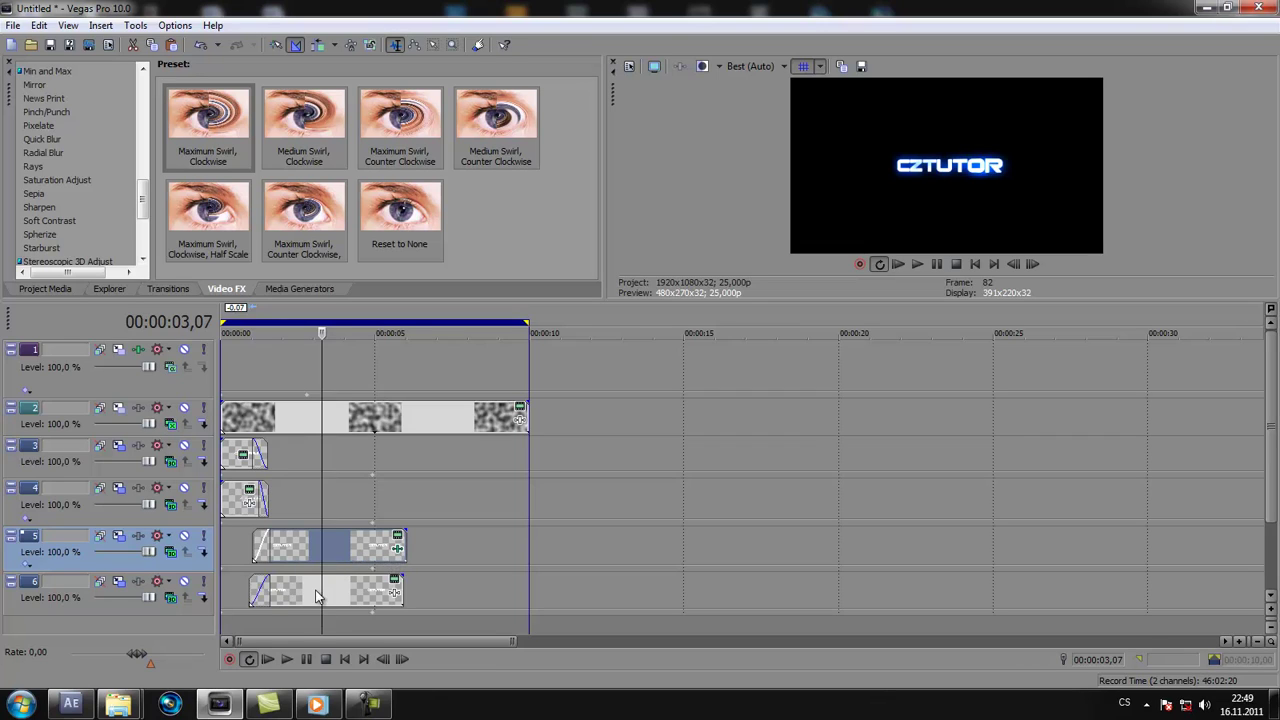
{"action": "left_click", "coordinate": [316, 597]}
{"action": "left_click", "coordinate": [271, 592]}
{"action": "left_click", "coordinate": [303, 590]}
{"action": "left_click", "coordinate": [342, 555]}
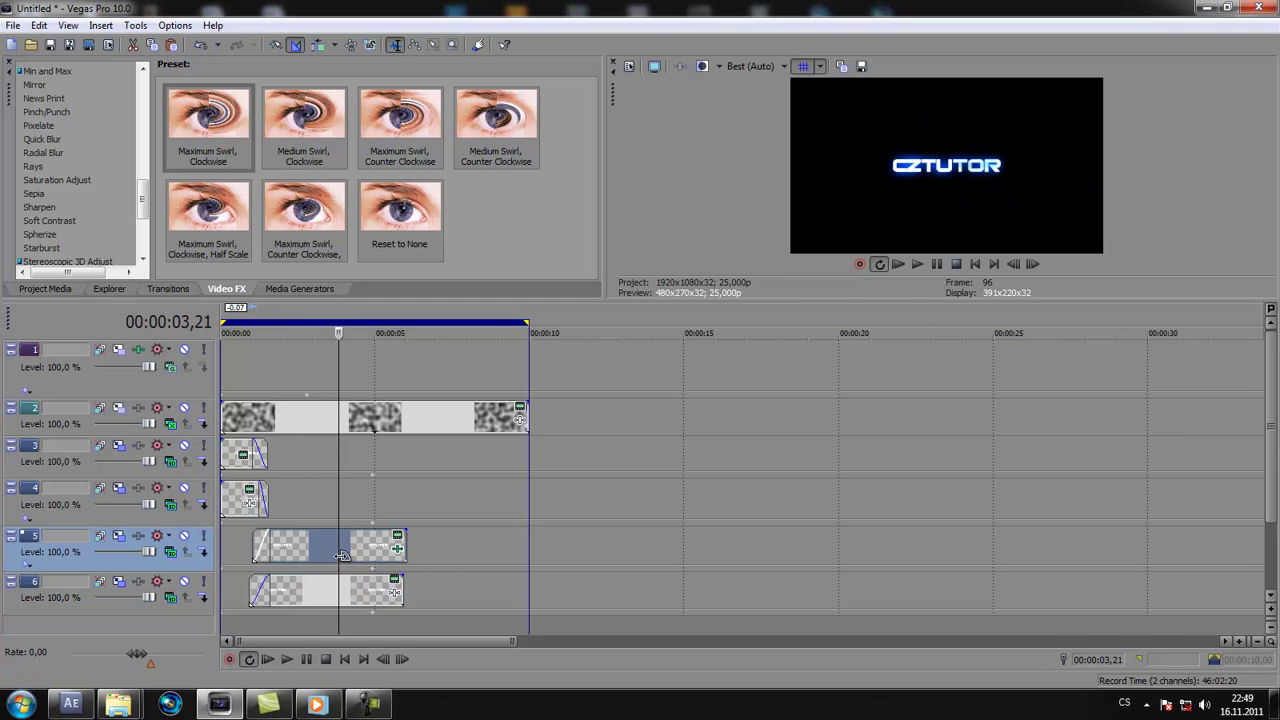
{"action": "left_click", "coordinate": [398, 548]}
{"action": "left_click_drag", "start_coordinate": [580, 149], "coordinate": [441, 160]}
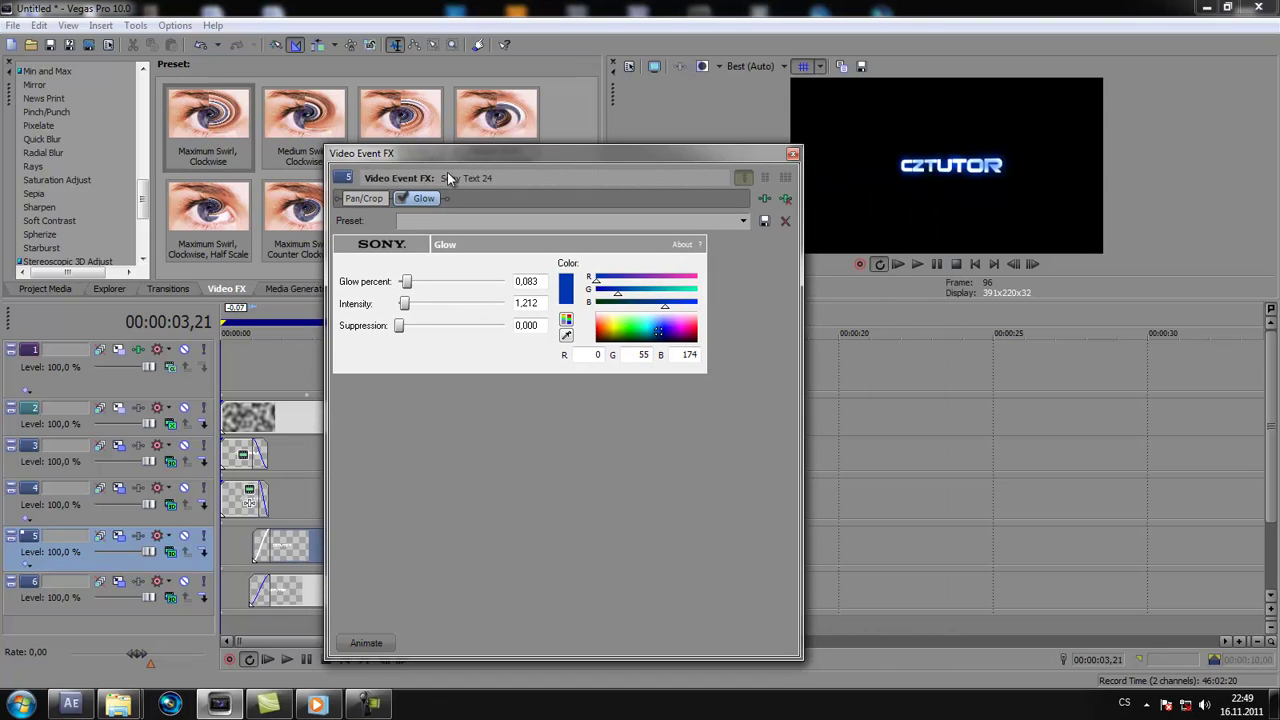
{"action": "left_click", "coordinate": [793, 154]}
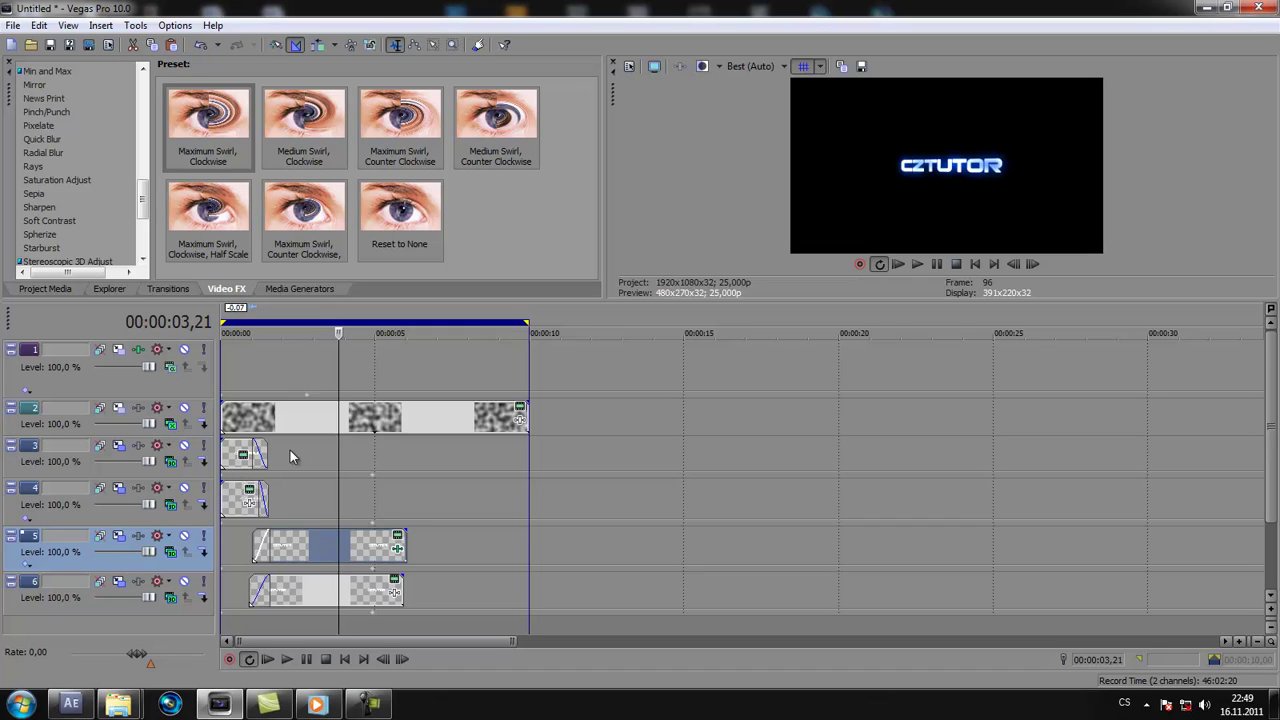
Step: Apply the Gaussian Blur effect with the Reset to None preset to the track 4 event and set its horizontal range to 0,050
{"action": "left_click", "coordinate": [237, 497]}
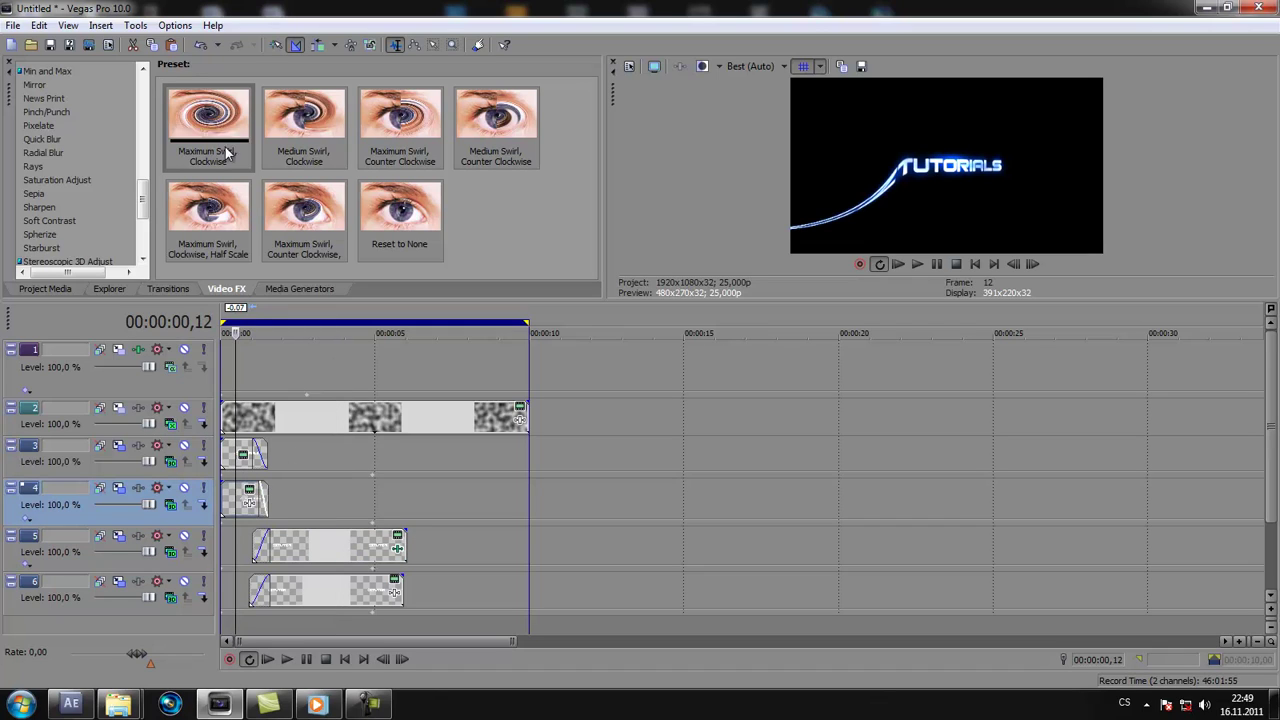
{"action": "scroll", "coordinate": [143, 200], "scroll_direction": "up", "scroll_amount": 1}
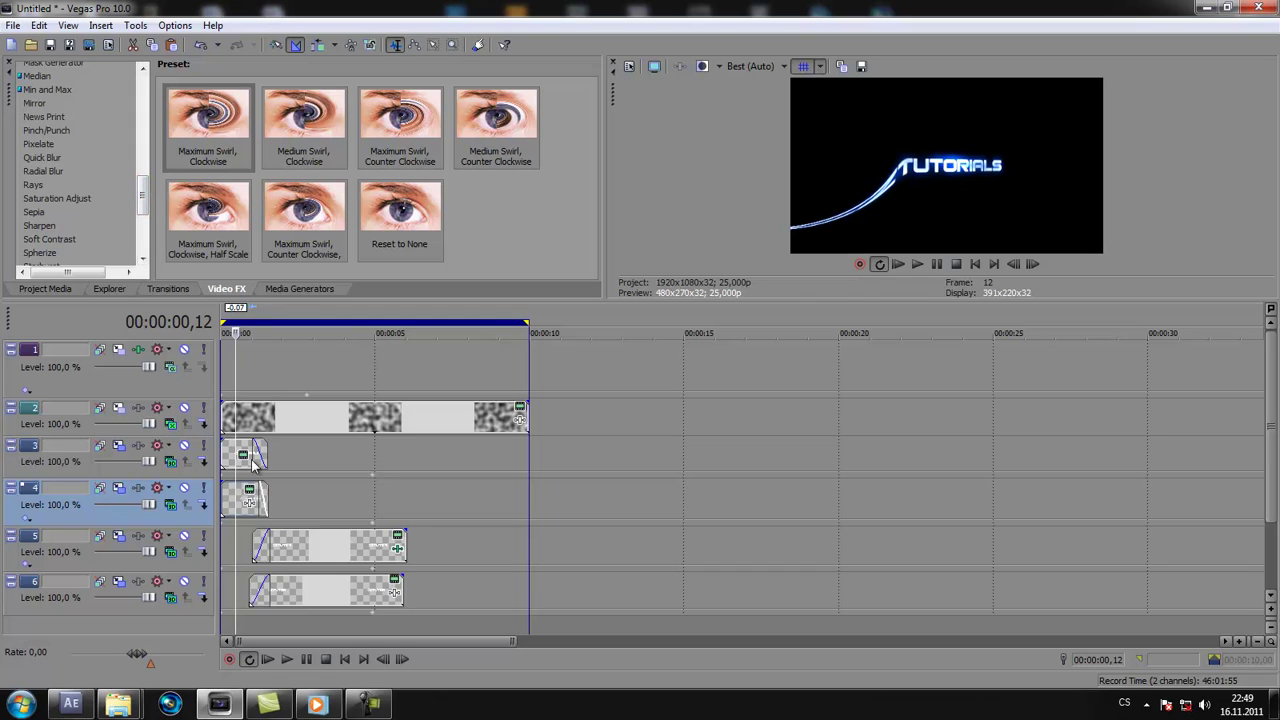
{"action": "scroll", "coordinate": [140, 190], "scroll_direction": "up", "scroll_amount": 2}
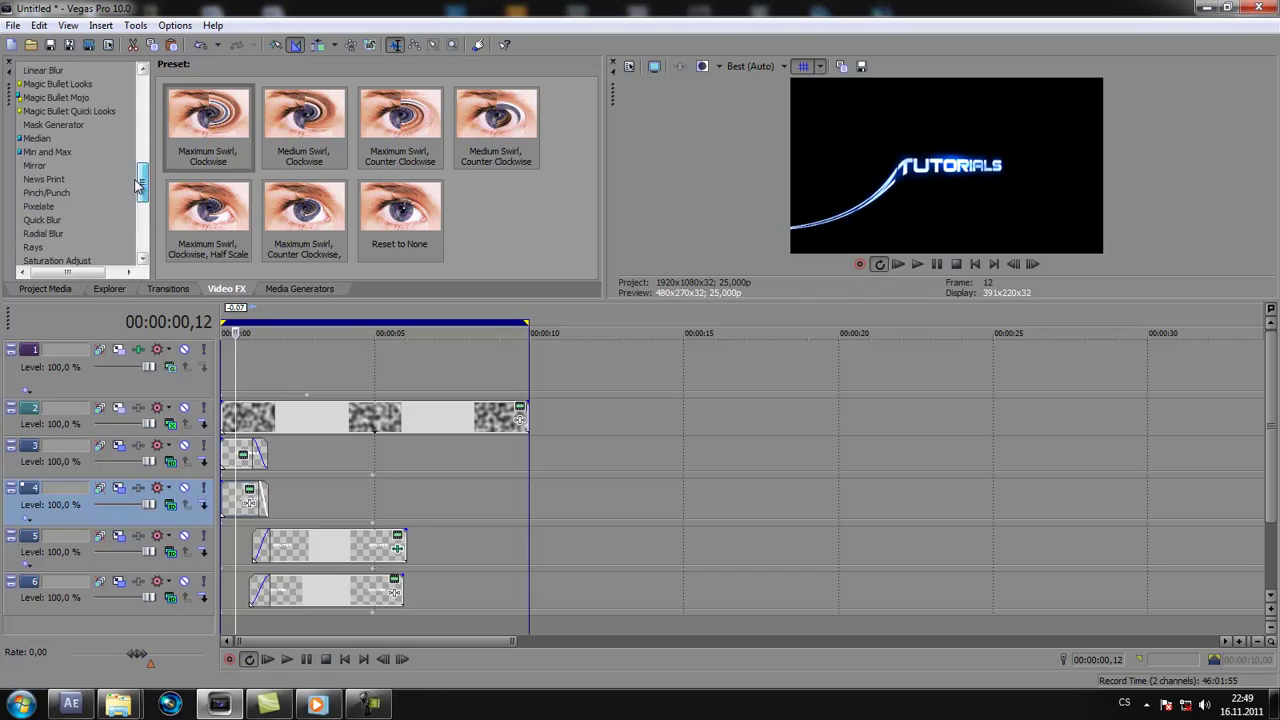
{"action": "scroll", "coordinate": [138, 185], "scroll_direction": "up", "scroll_amount": 6}
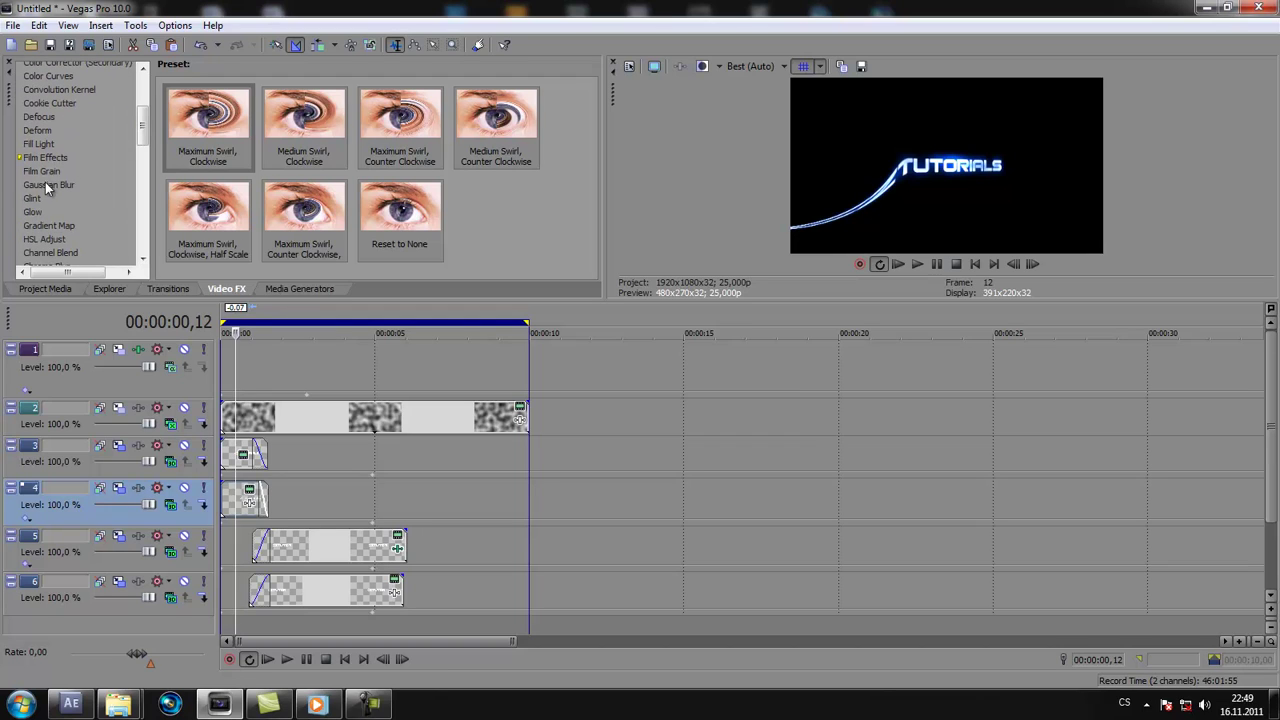
{"action": "left_click", "coordinate": [50, 186]}
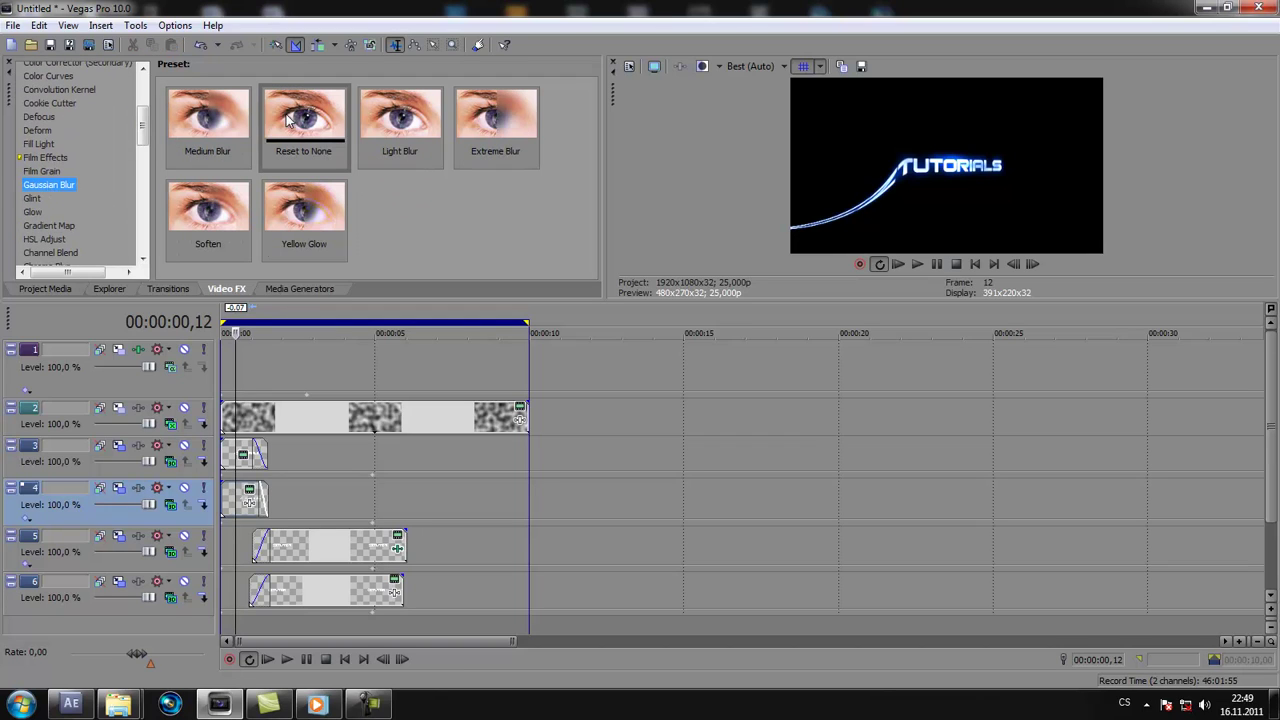
{"action": "left_click_drag", "start_coordinate": [288, 118], "coordinate": [246, 506]}
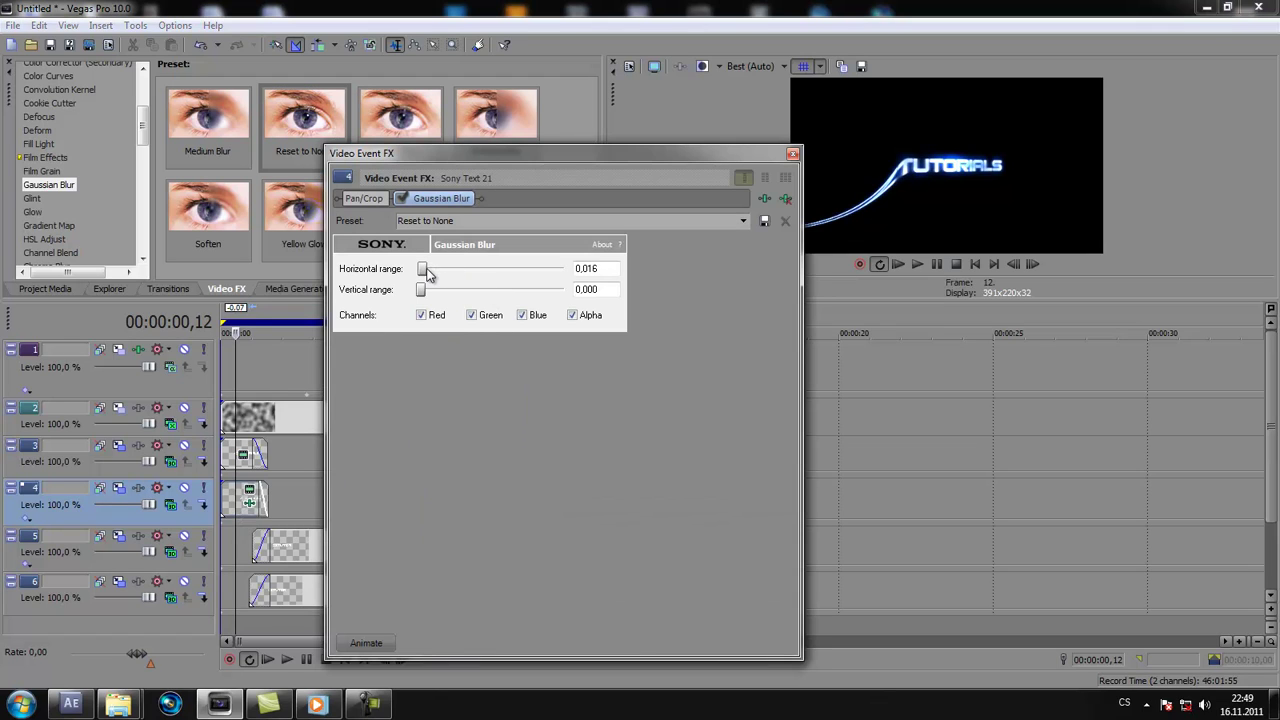
{"action": "left_click_drag", "start_coordinate": [428, 276], "coordinate": [429, 276]}
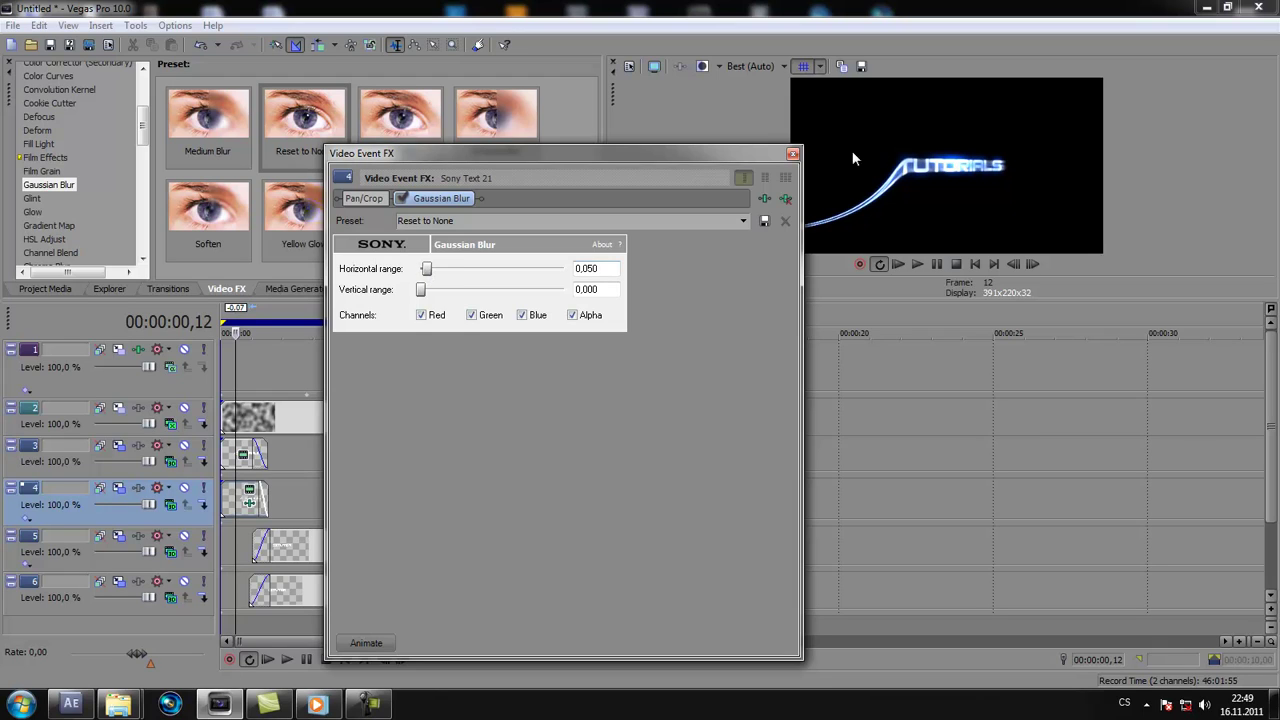
{"action": "left_click", "coordinate": [794, 154]}
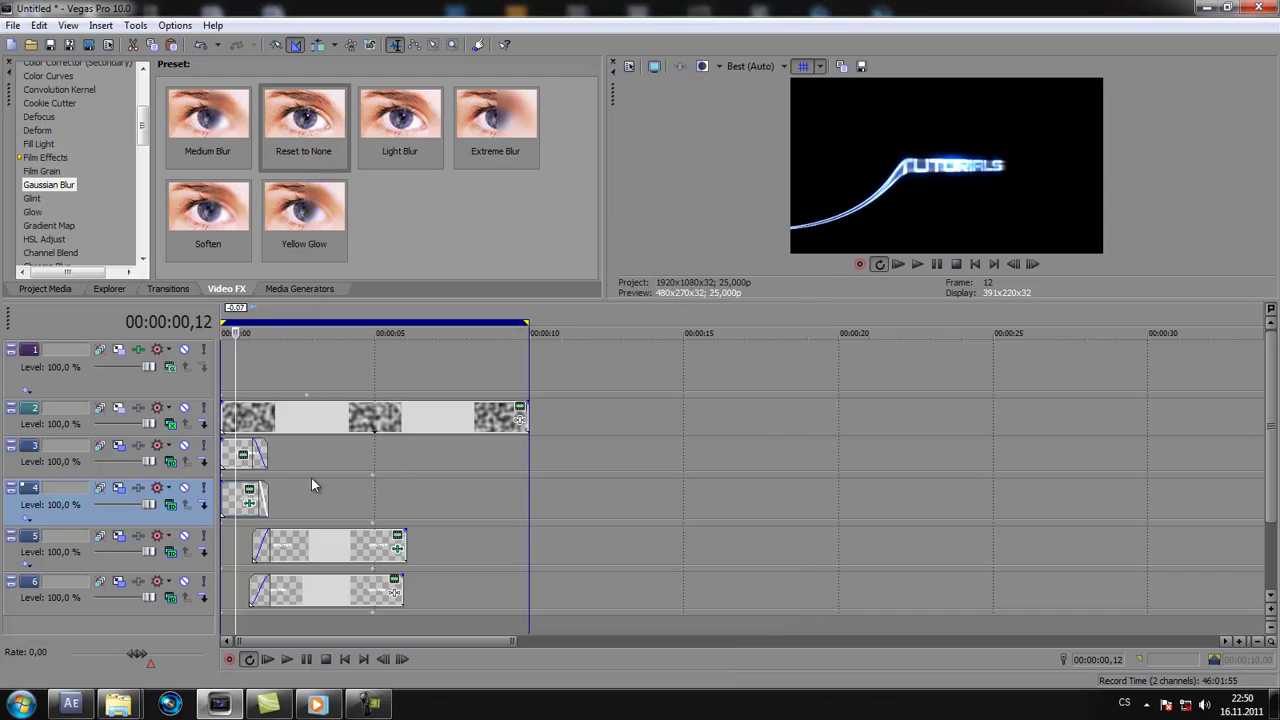
Step: Check the CZTUTOR text at about the five-second mark and inspect the Gaussian Blur settings of the track 4 event
{"action": "left_click", "coordinate": [377, 550]}
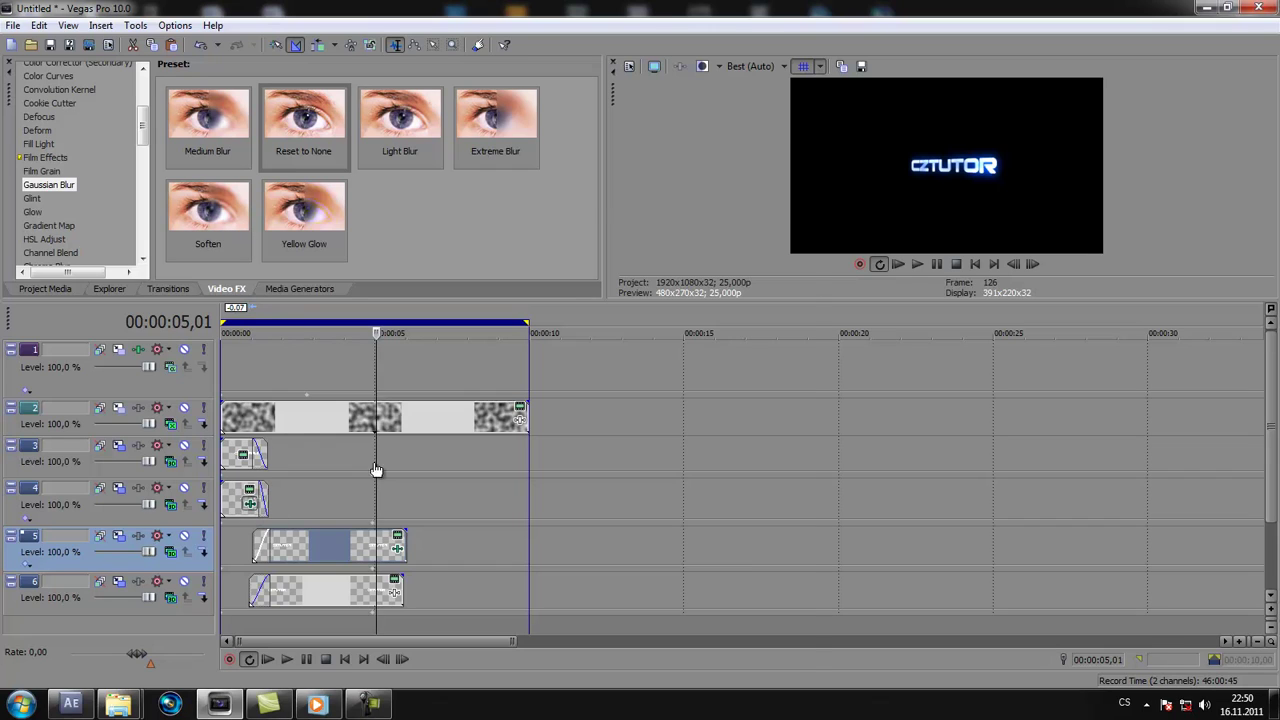
{"action": "left_click_drag", "start_coordinate": [376, 470], "coordinate": [382, 418]}
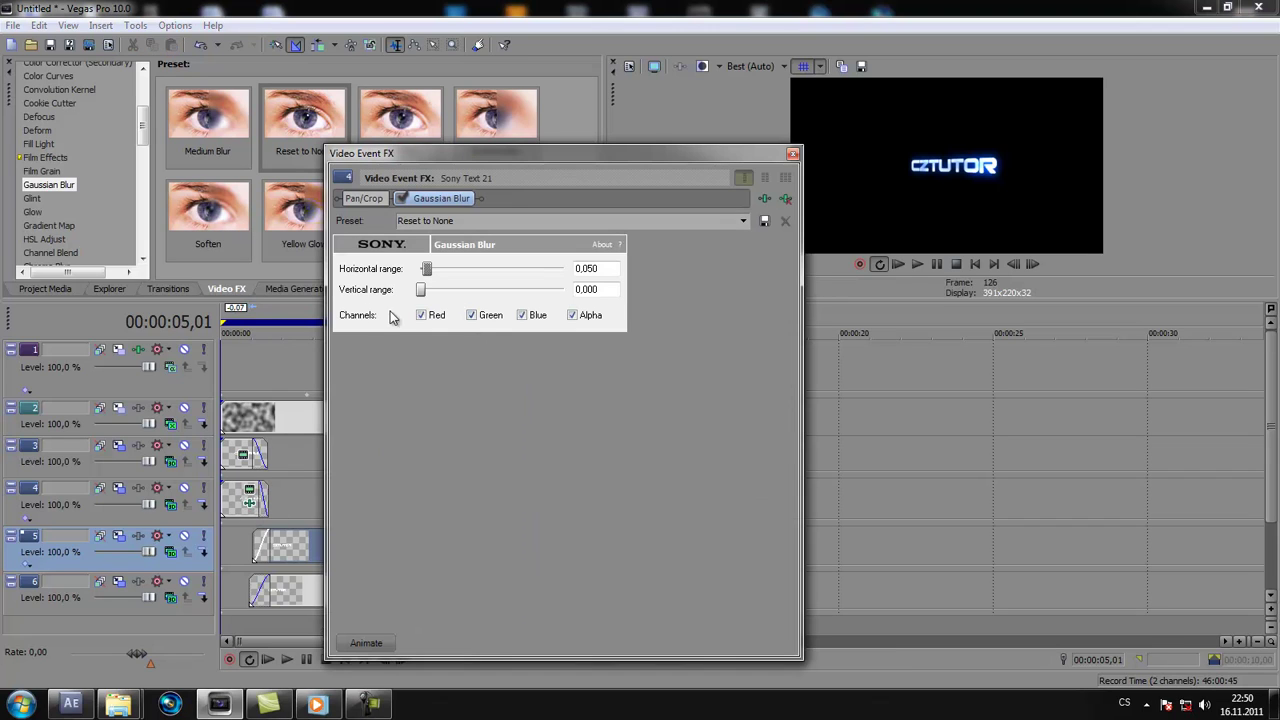
{"action": "left_click", "coordinate": [793, 155]}
Step: Apply the Gaussian Blur effect with the Reset to None preset to the track 3 event and set its horizontal range to about 0,044
{"action": "left_click", "coordinate": [236, 462]}
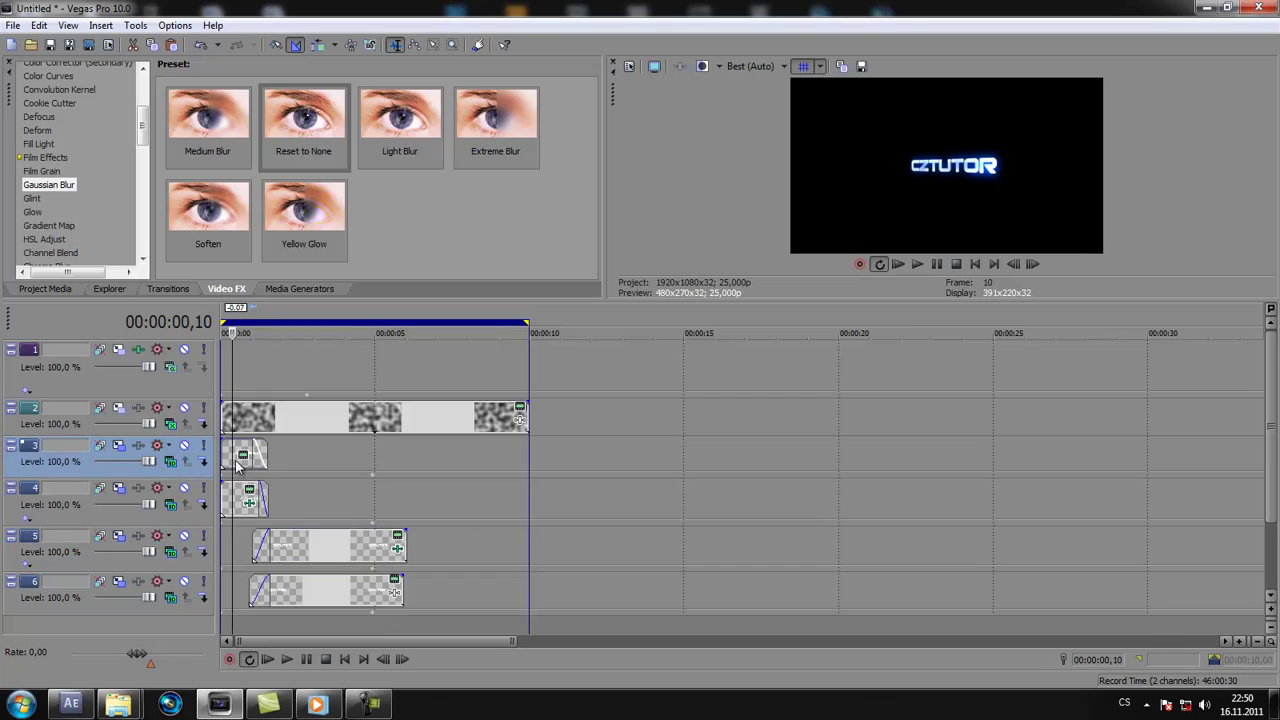
{"action": "left_click_drag", "start_coordinate": [55, 185], "coordinate": [243, 458]}
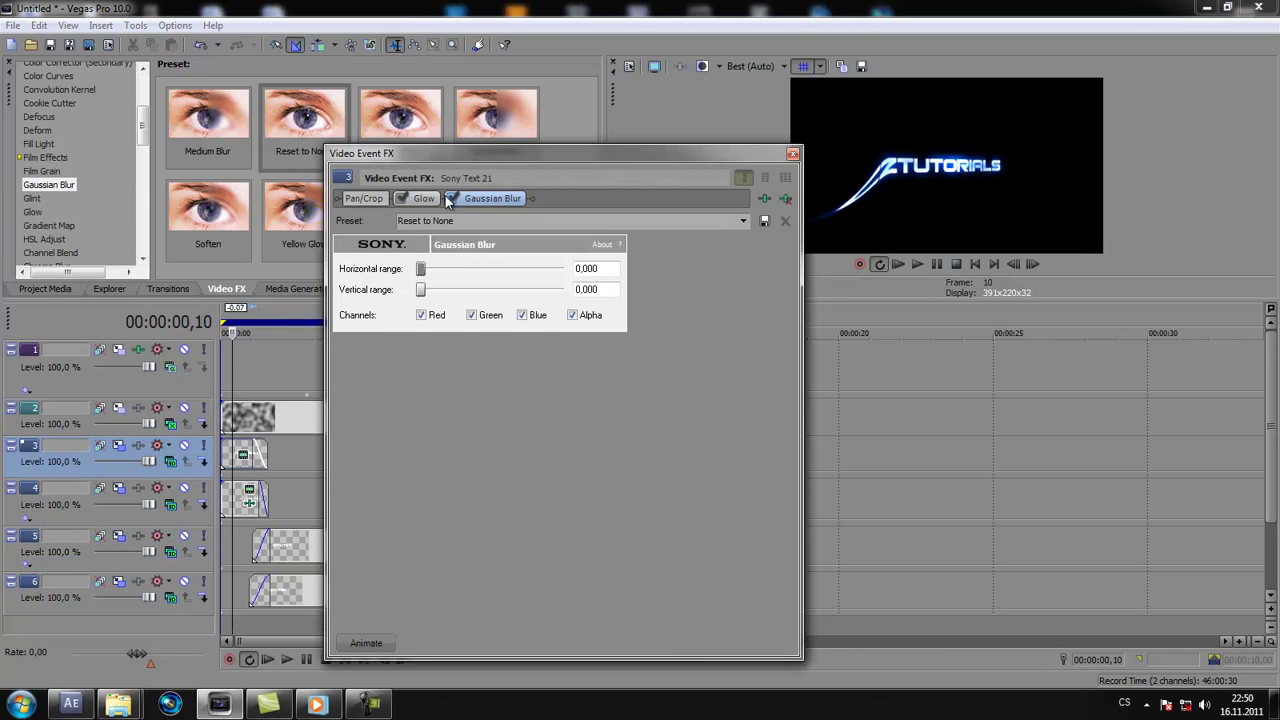
{"action": "left_click_drag", "start_coordinate": [423, 270], "coordinate": [426, 271]}
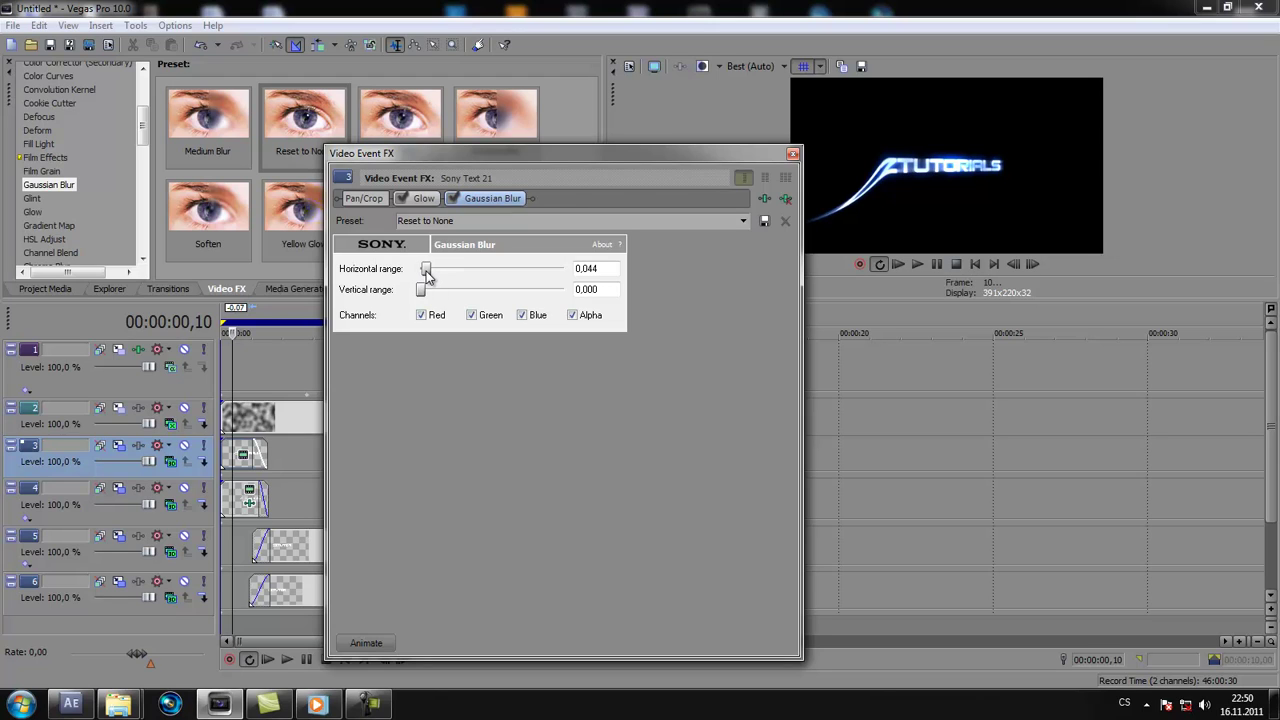
{"action": "left_click", "coordinate": [792, 155]}
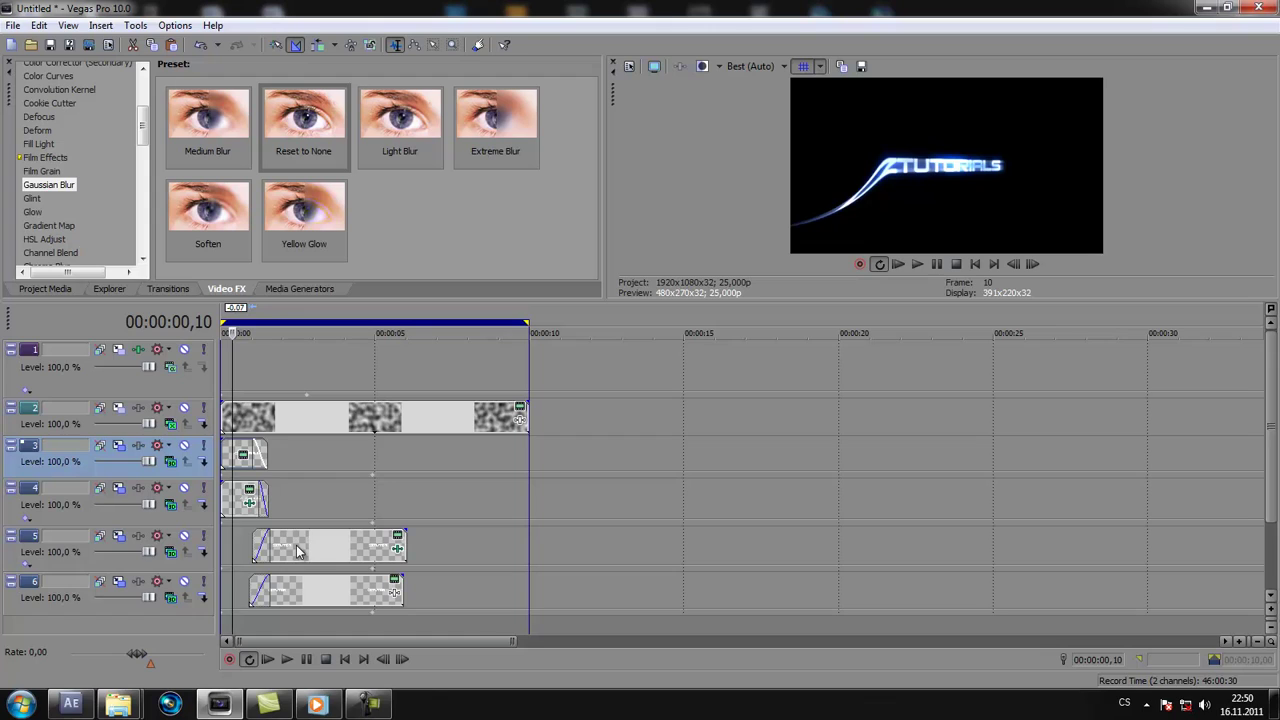
Step: Apply the Gaussian Blur effect with the Reset to None preset to the track 5 event and set its horizontal range to 0,055
{"action": "left_click", "coordinate": [297, 548]}
{"action": "left_click_drag", "start_coordinate": [36, 190], "coordinate": [370, 548]}
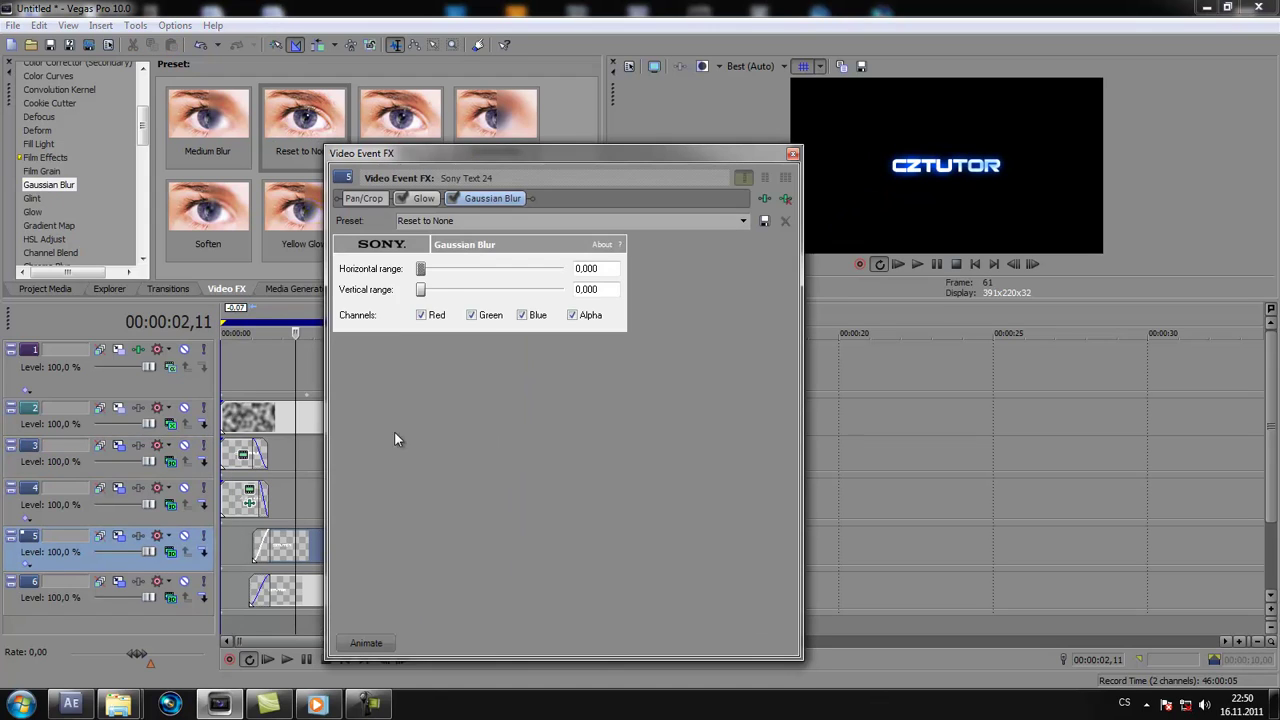
{"action": "left_click_drag", "start_coordinate": [421, 270], "coordinate": [430, 275]}
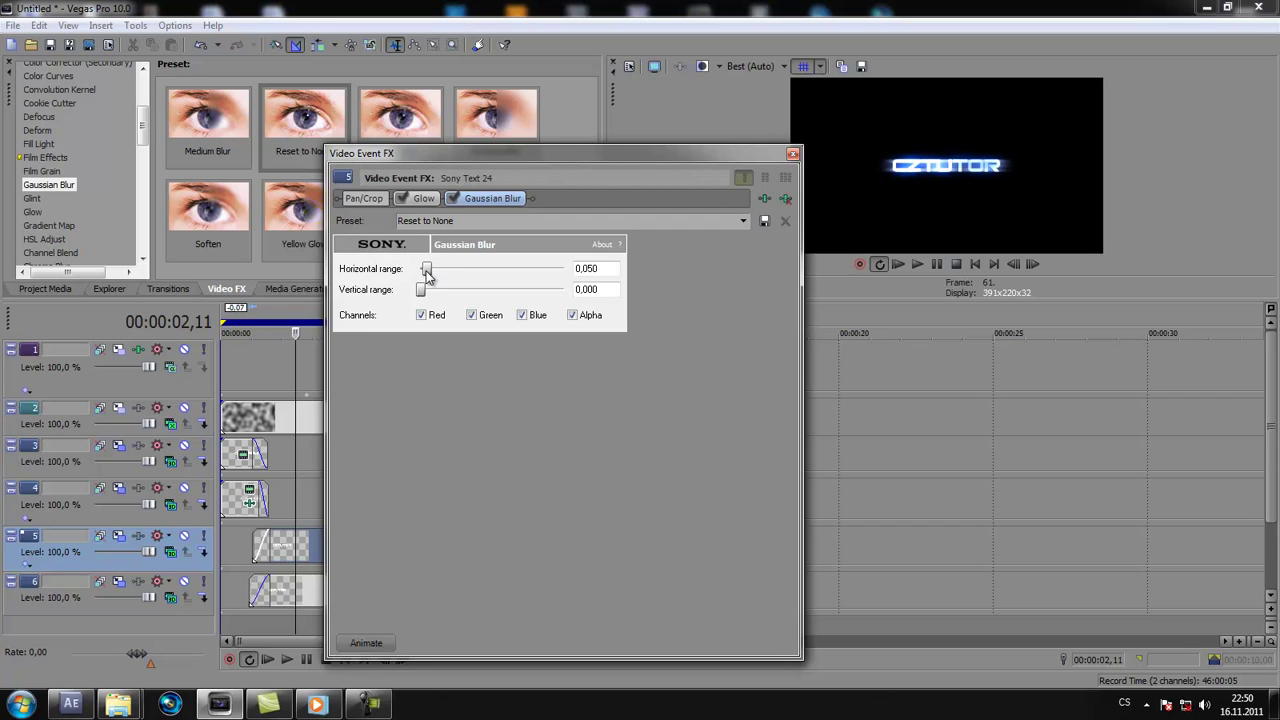
{"action": "left_click", "coordinate": [793, 155]}
Step: Review the blurred CZTUTORIALS intro near its start in an enlarged video preview, then restore the preview size
{"action": "left_click", "coordinate": [426, 409]}
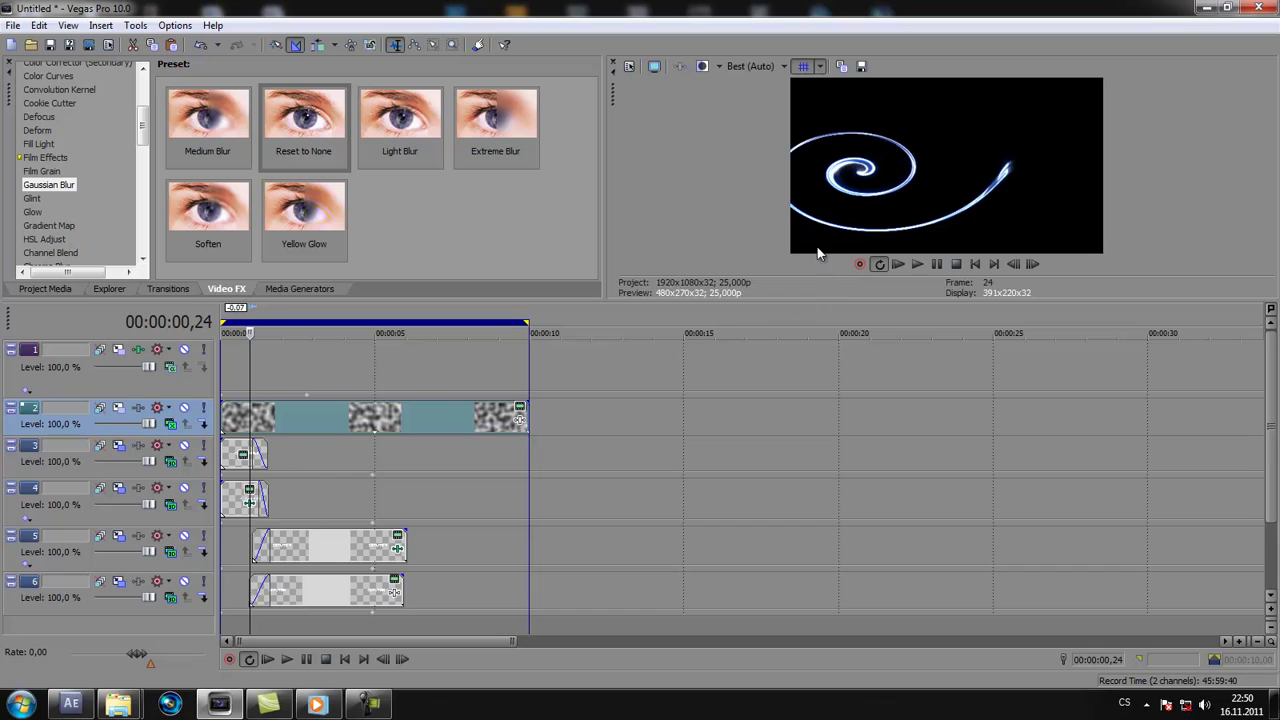
{"action": "left_click_drag", "start_coordinate": [751, 297], "coordinate": [751, 399]}
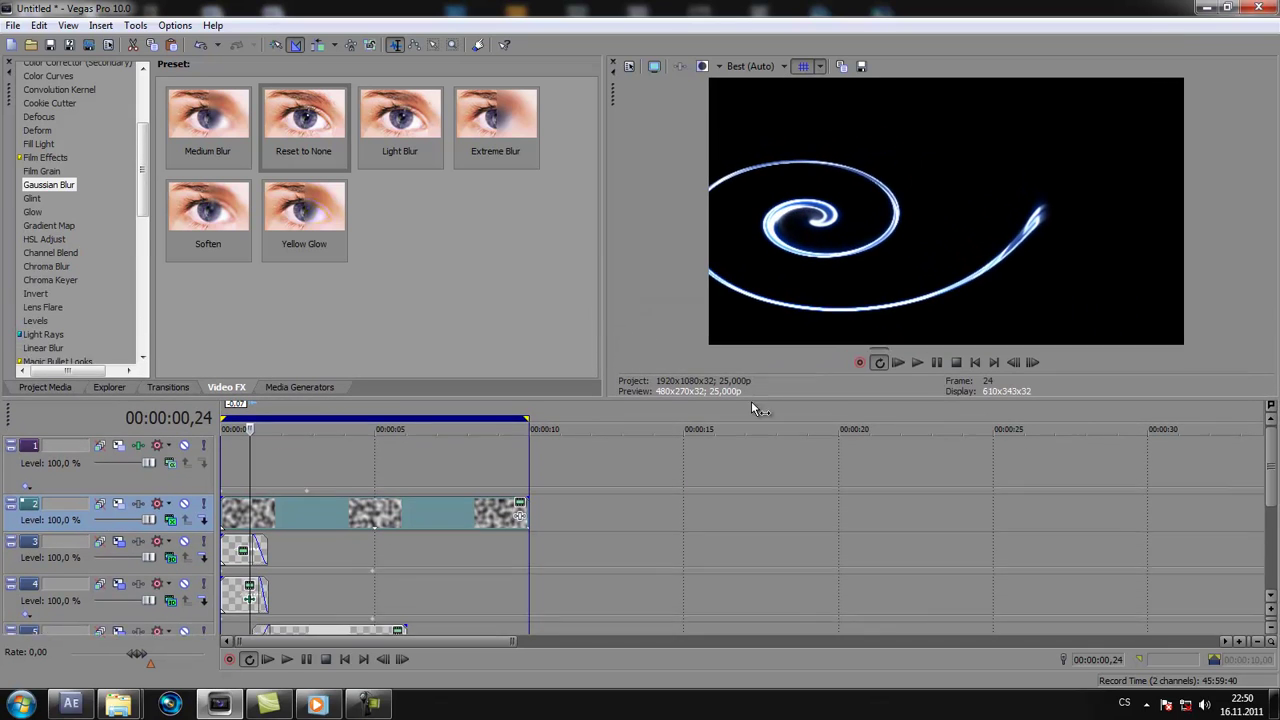
{"action": "left_click_drag", "start_coordinate": [250, 478], "coordinate": [227, 484]}
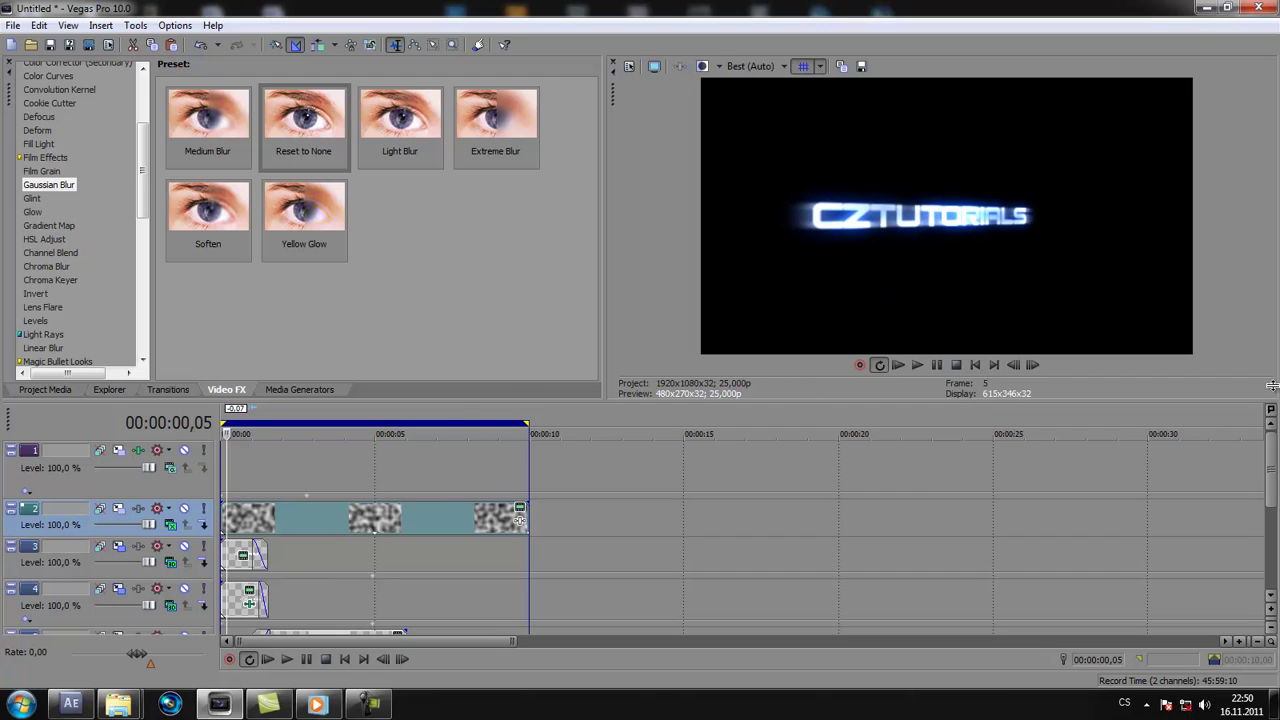
{"action": "left_click_drag", "start_coordinate": [472, 399], "coordinate": [472, 310]}
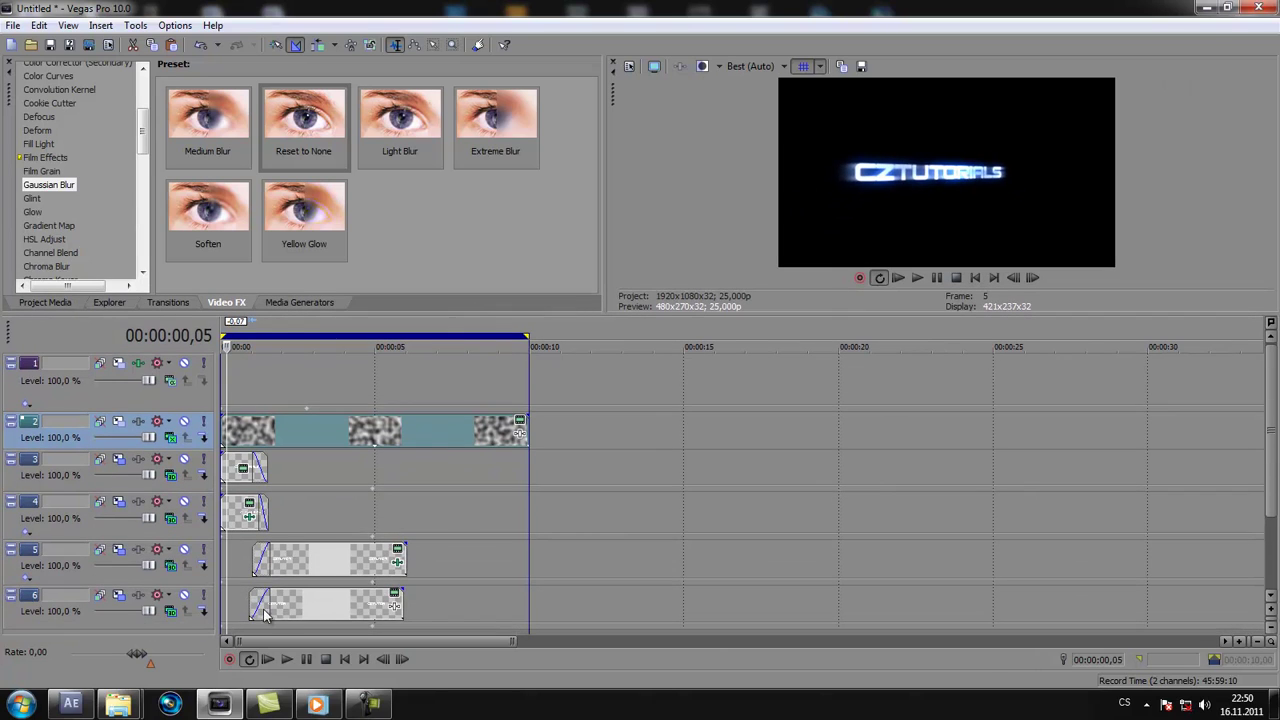
Step: Change the Glow colour of the track 5 CZTUTOR event to green, RGB 0, 215, 108
{"action": "left_click", "coordinate": [359, 604]}
{"action": "left_click", "coordinate": [386, 568]}
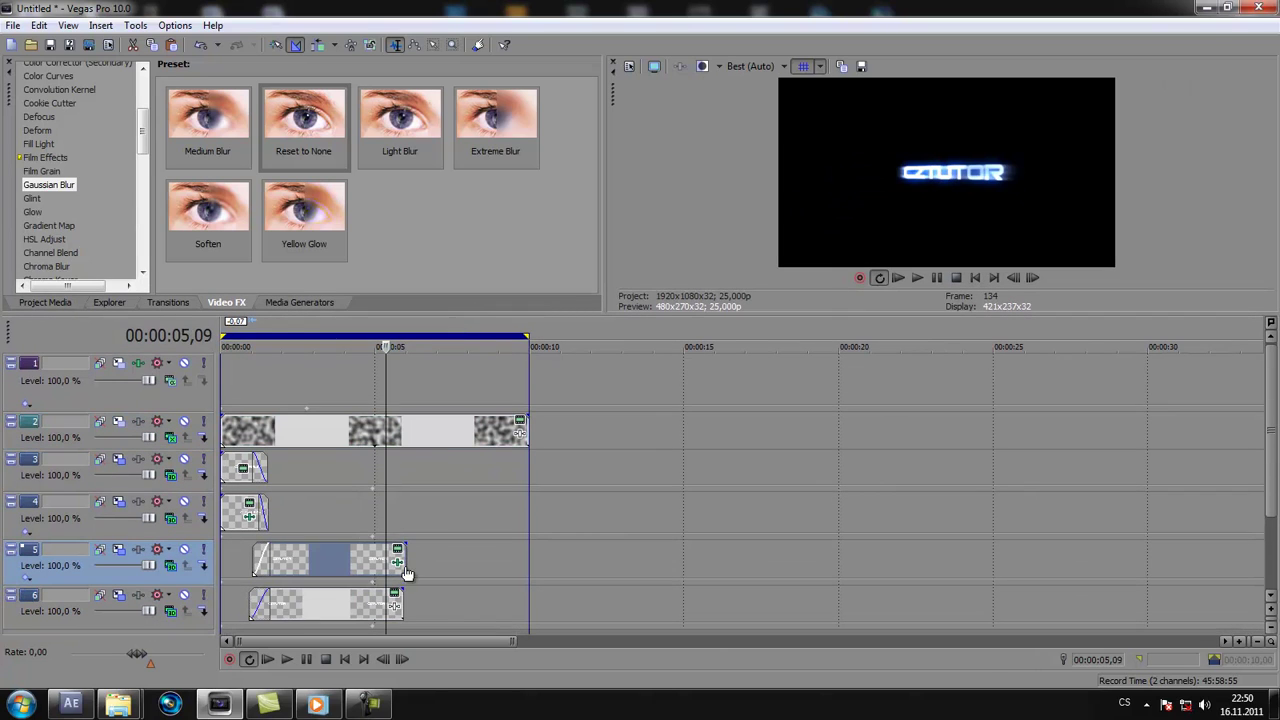
{"action": "left_click", "coordinate": [405, 572]}
{"action": "left_click", "coordinate": [398, 565]}
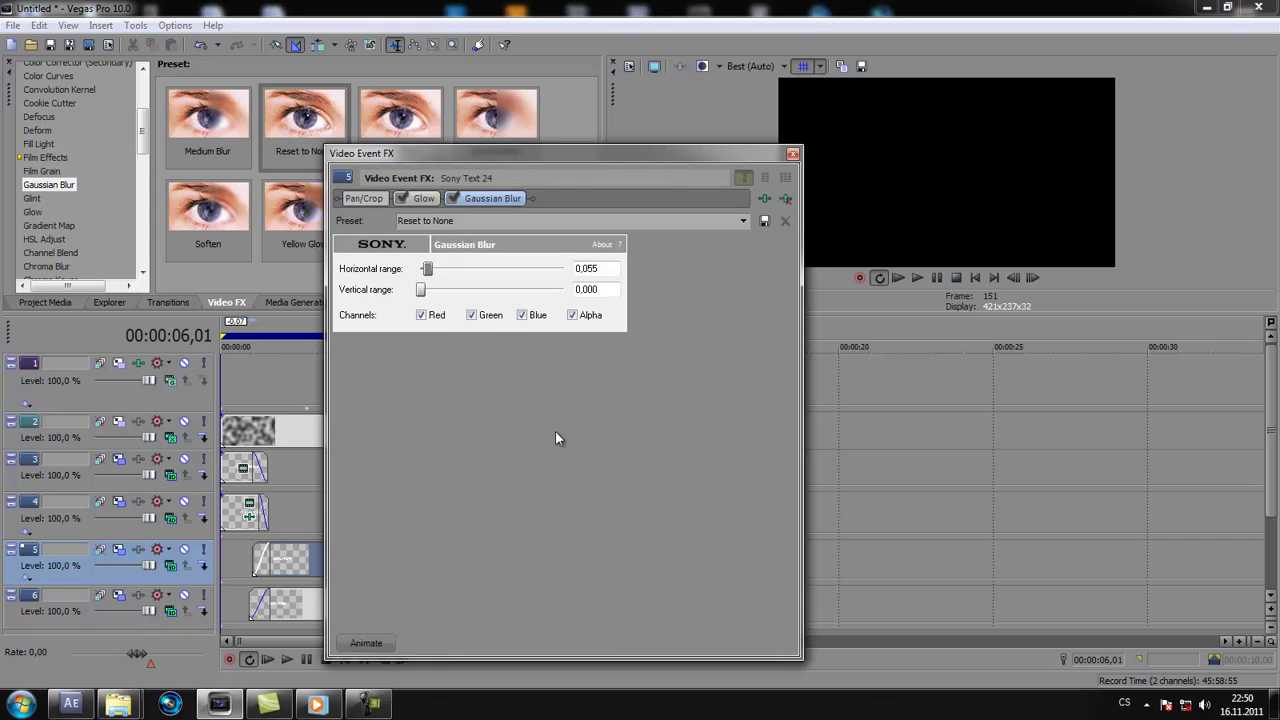
{"action": "left_click", "coordinate": [418, 198]}
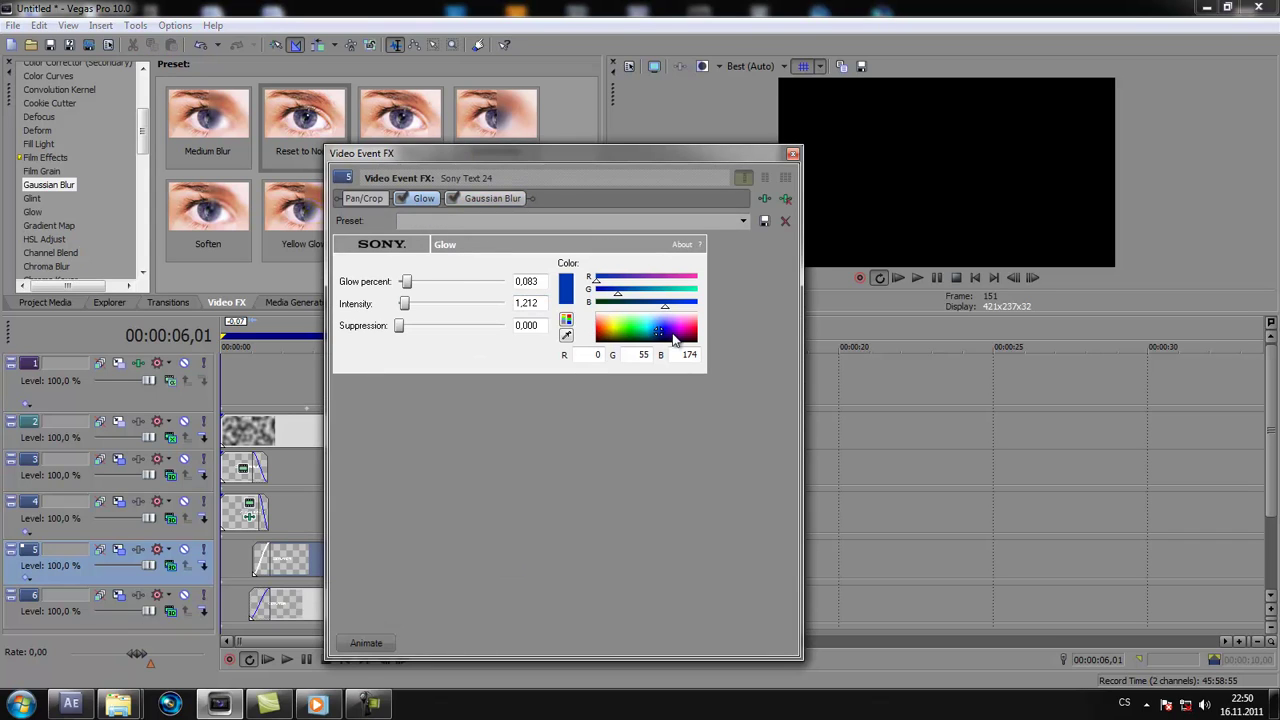
{"action": "left_click_drag", "start_coordinate": [659, 340], "coordinate": [640, 338]}
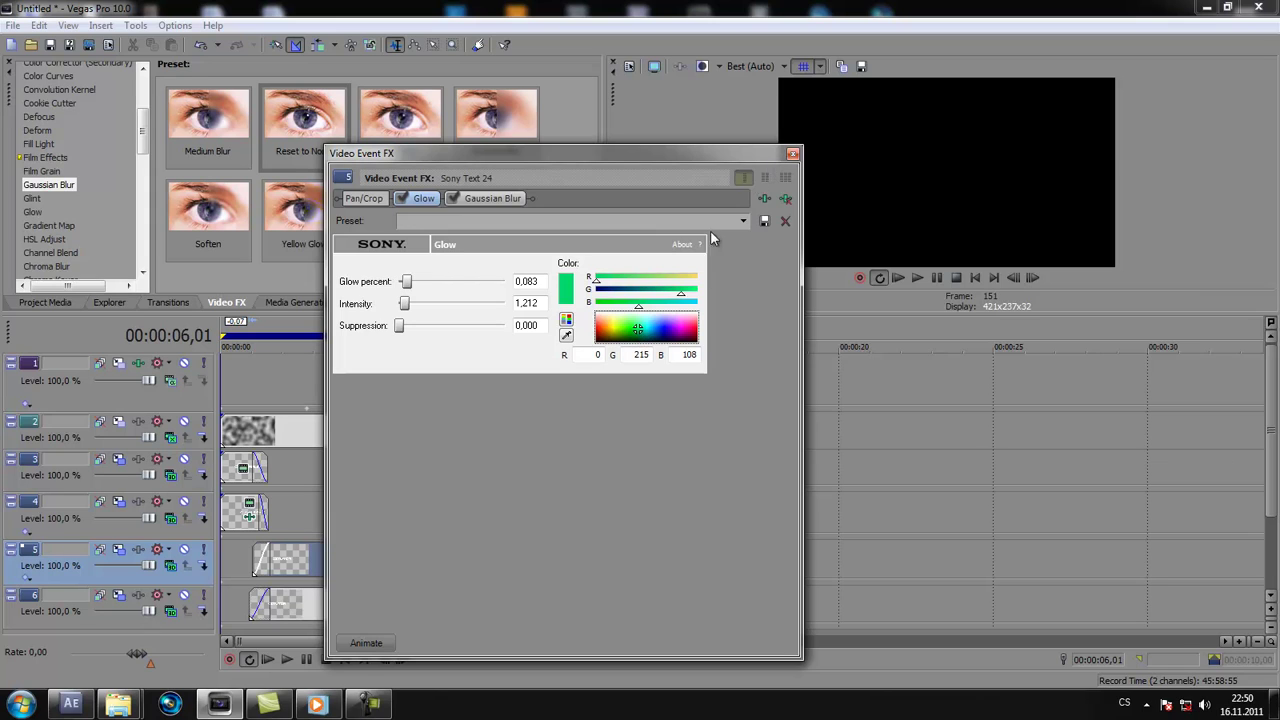
{"action": "left_click", "coordinate": [792, 157]}
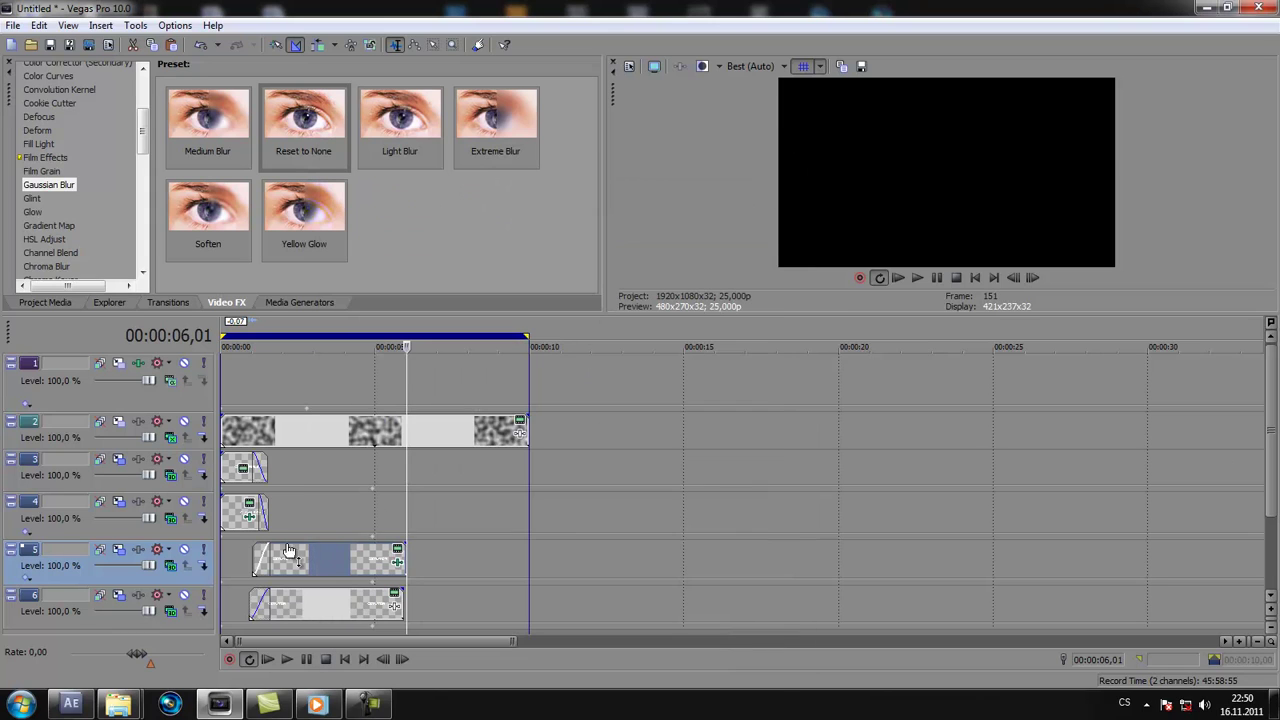
Step: Play the project from the start and check the recoloured CZTUTOR text around the five-second mark
{"action": "left_click", "coordinate": [235, 563]}
{"action": "key", "text": "space"}
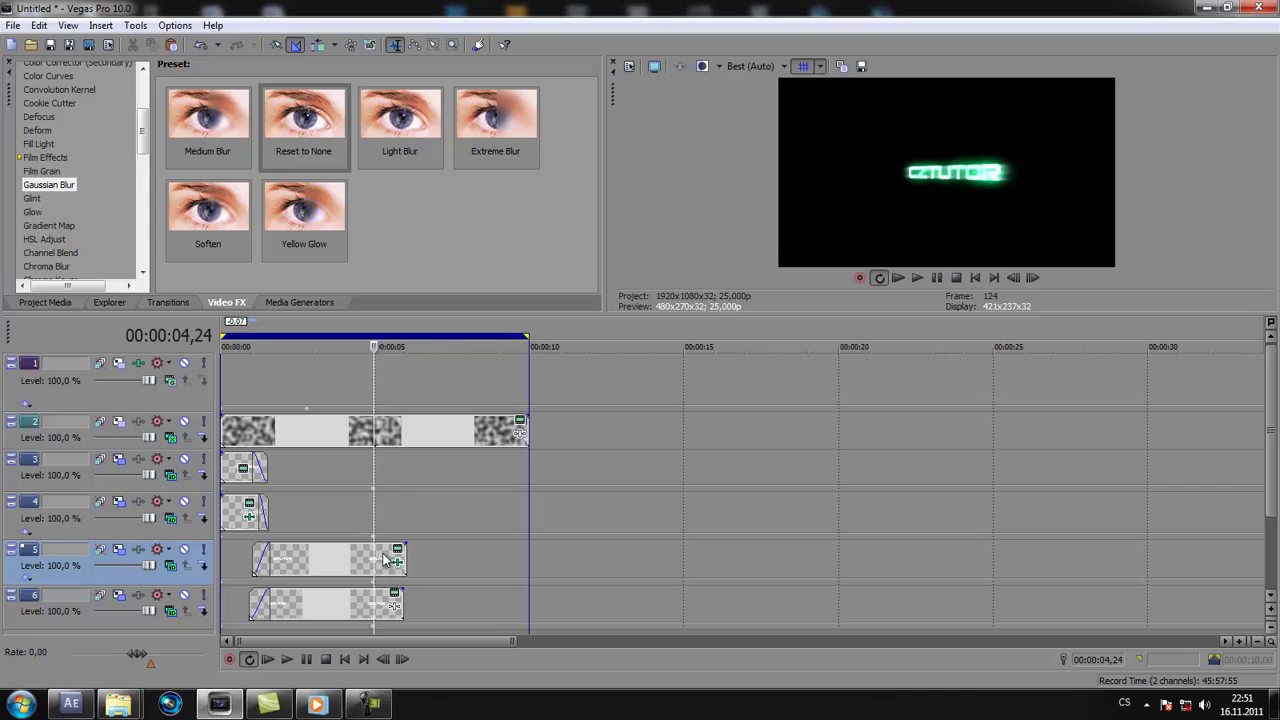
{"action": "mouse_move", "coordinate": [378, 522]}
{"action": "left_mouse_down"}
{"action": "mouse_move", "coordinate": [257, 517]}
{"action": "mouse_move", "coordinate": [383, 525]}
{"action": "left_mouse_up"}
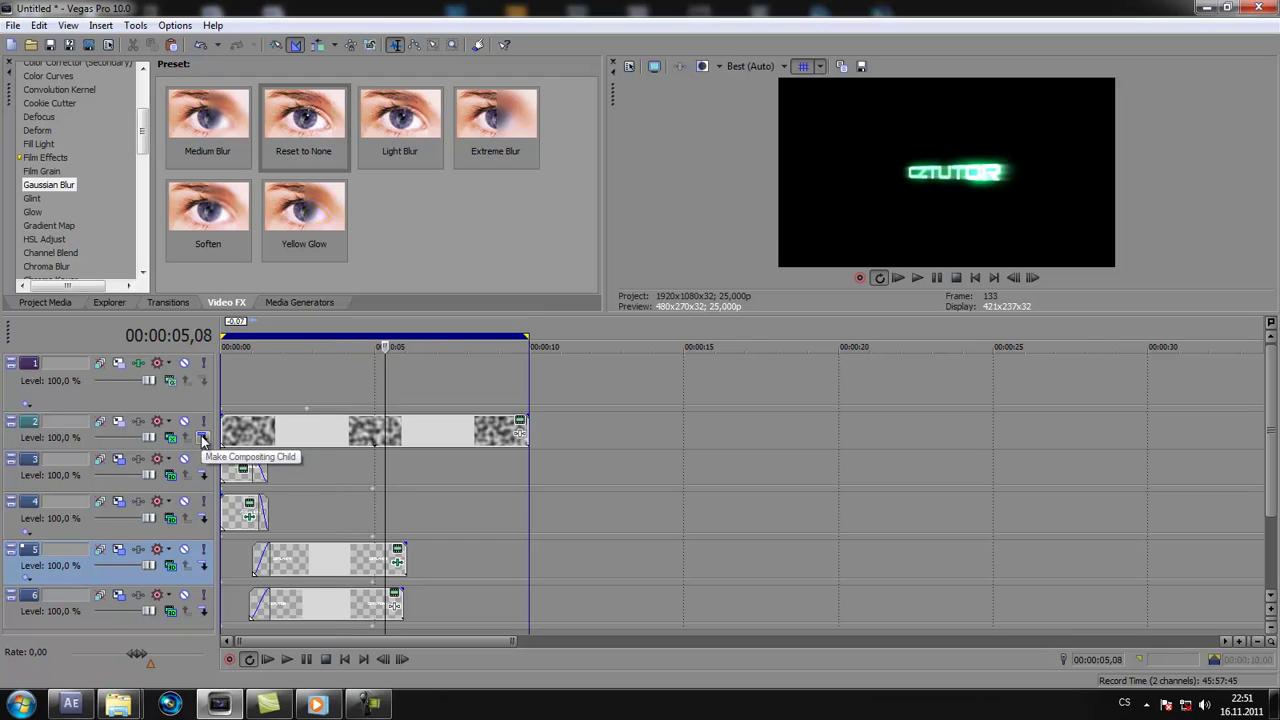
Step: Try a Standard Turbulence noise texture on track 1 at about 14 seconds and delete it again
{"action": "left_click", "coordinate": [303, 303]}
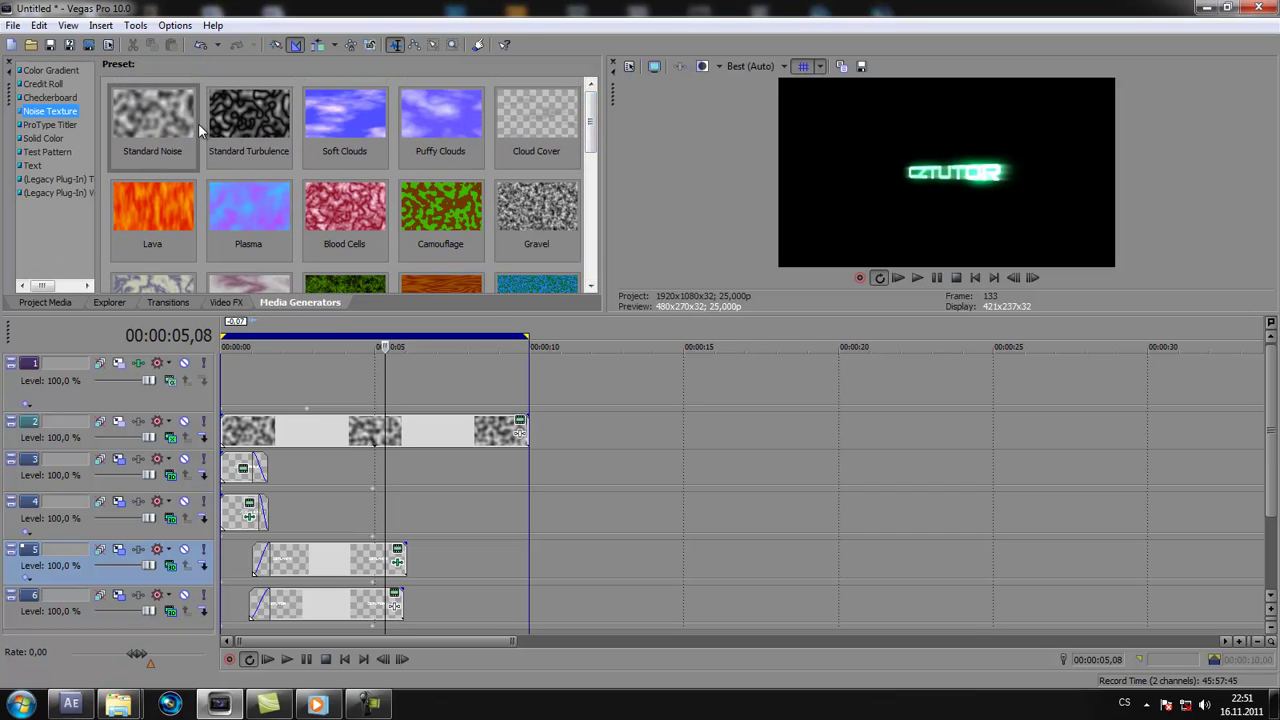
{"action": "left_click_drag", "start_coordinate": [242, 125], "coordinate": [673, 384]}
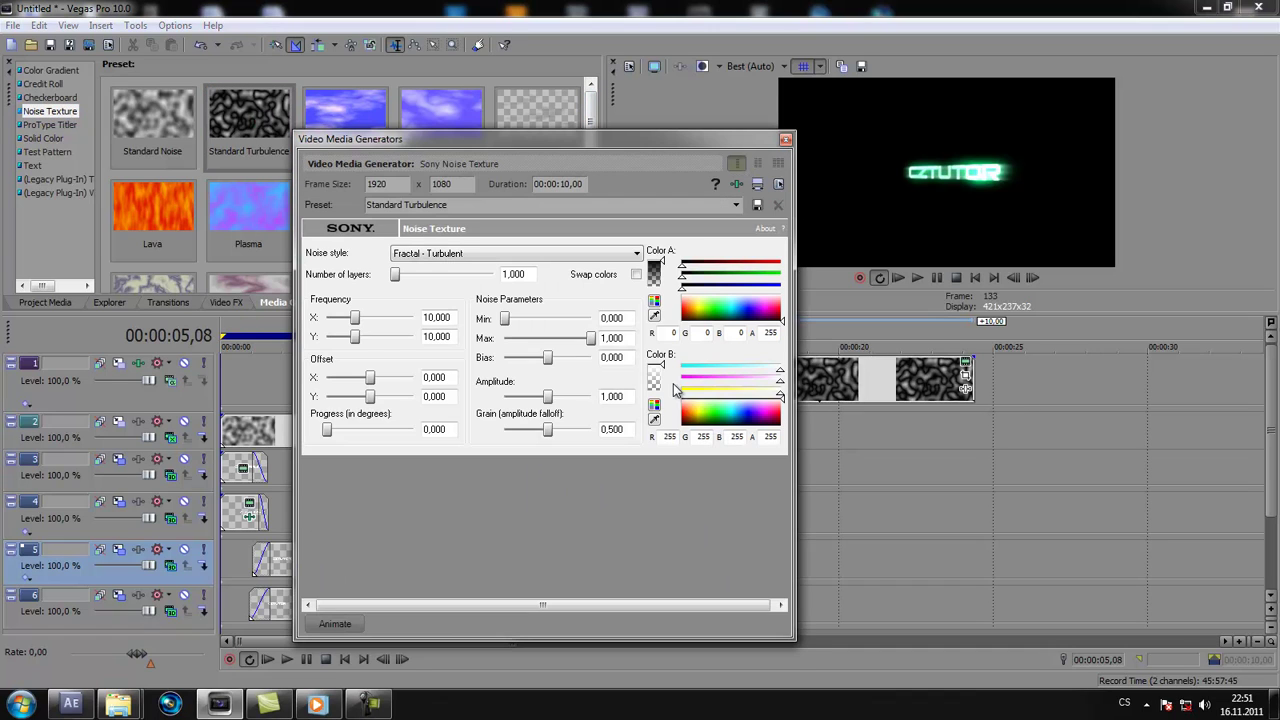
{"action": "left_click", "coordinate": [786, 140]}
{"action": "left_click", "coordinate": [786, 390]}
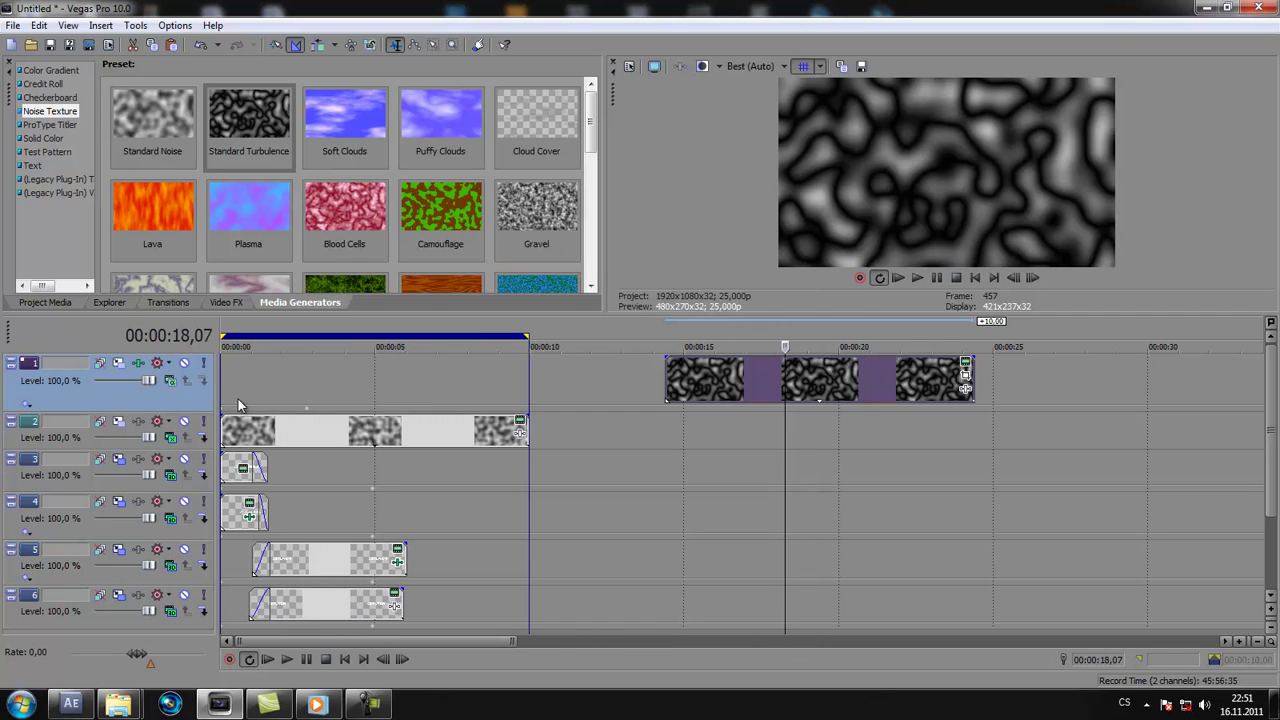
{"action": "left_click", "coordinate": [702, 378]}
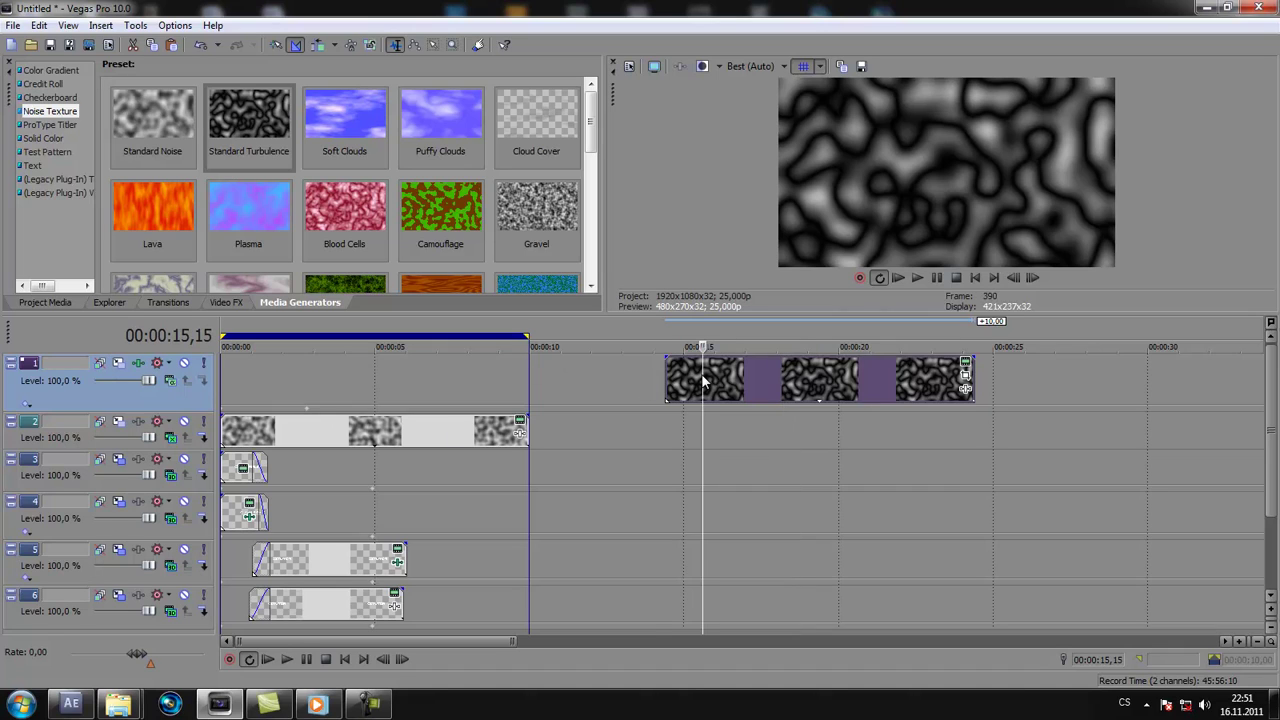
{"action": "key", "text": "Delete"}
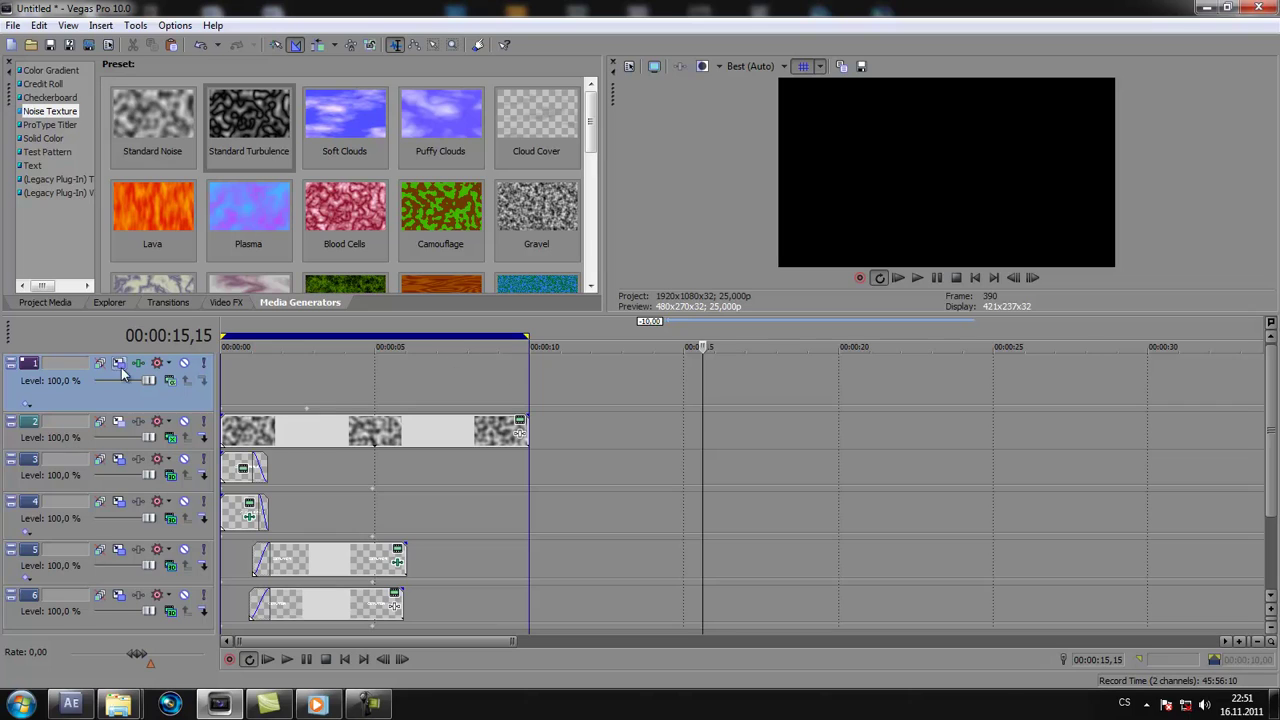
Step: Insert a new video track above track 1 and place a Standard Turbulence noise texture on it at about 16 seconds
{"action": "right_click", "coordinate": [142, 405]}
{"action": "left_click", "coordinate": [226, 442]}
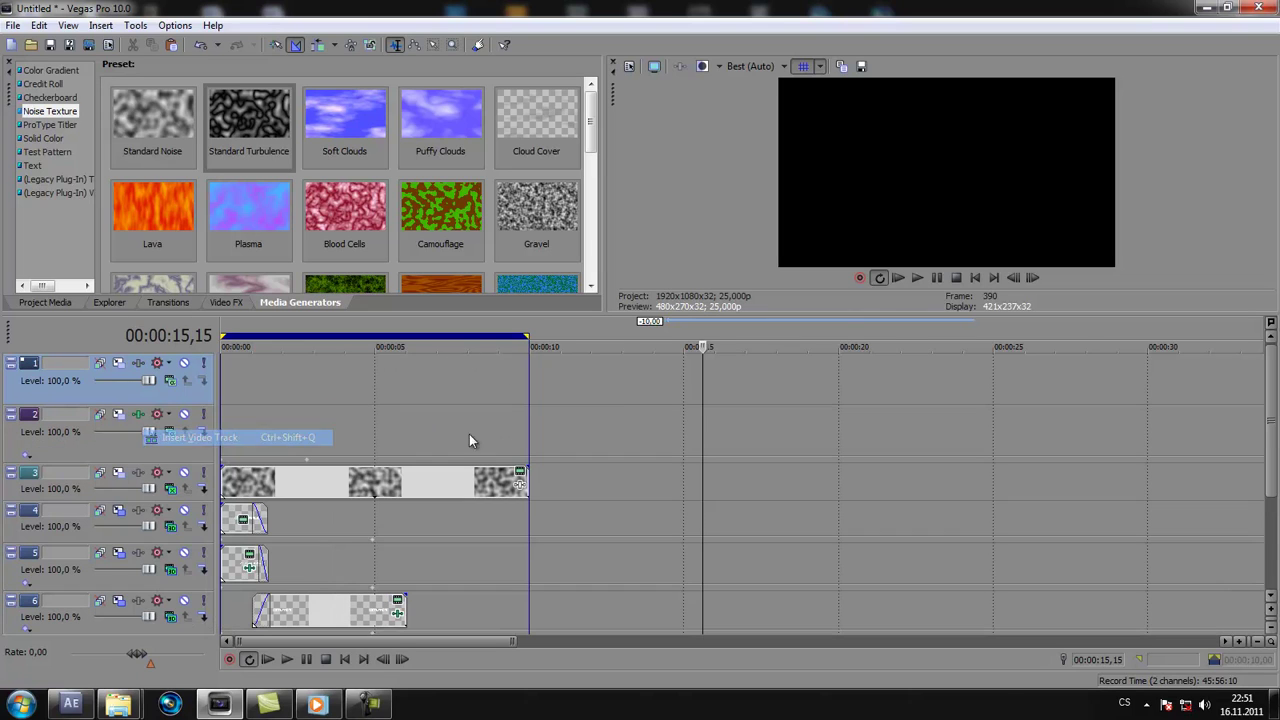
{"action": "left_click", "coordinate": [738, 379]}
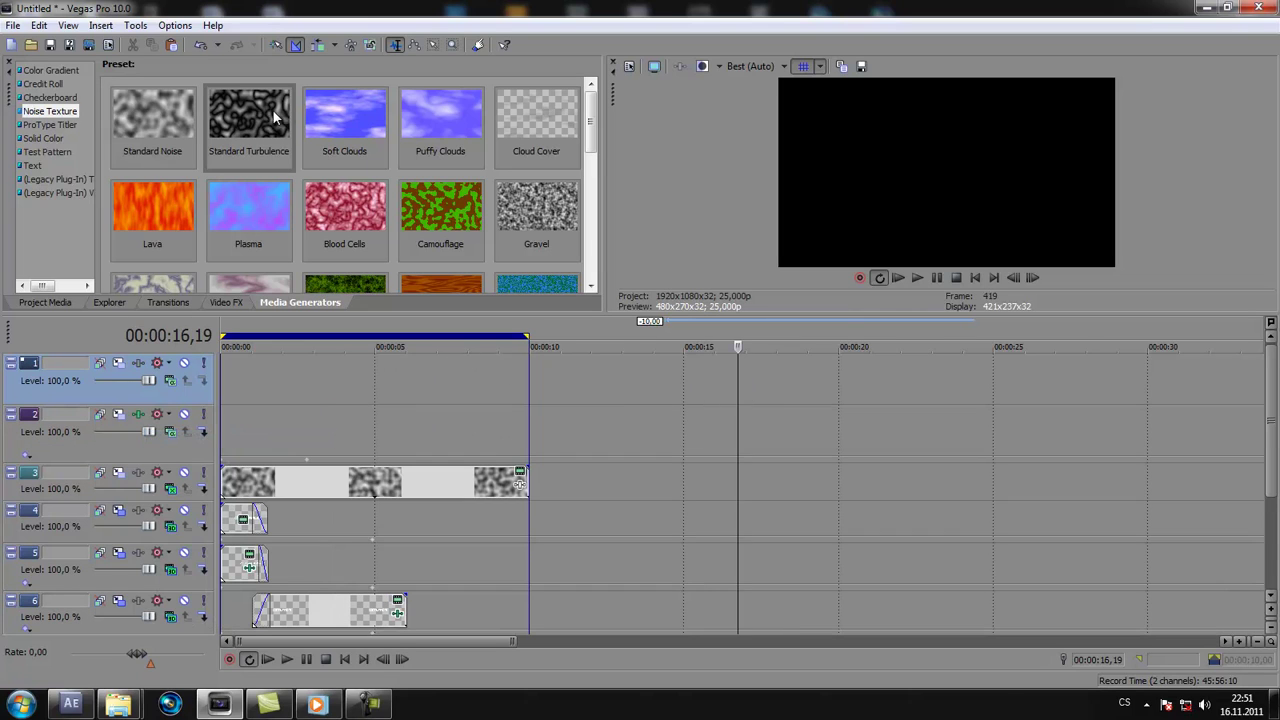
{"action": "left_click_drag", "start_coordinate": [249, 120], "coordinate": [742, 376]}
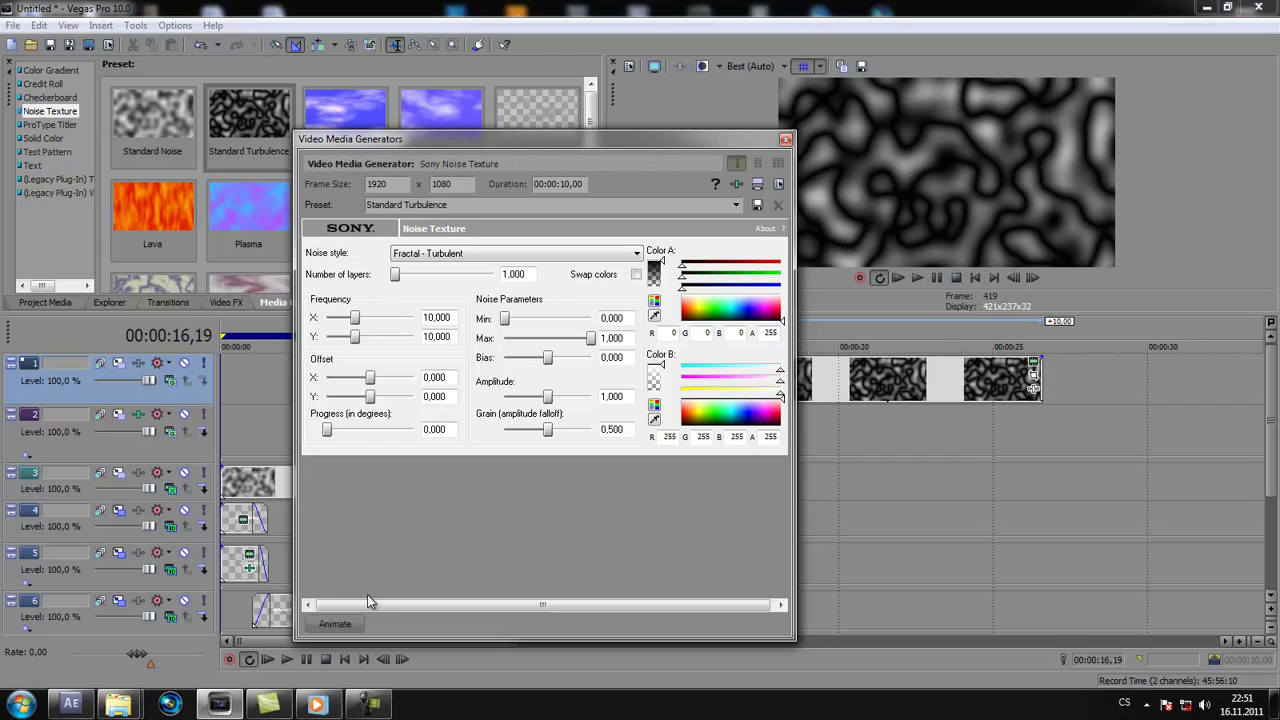
Step: Animate the noise texture by raising its progress at the end of its keyframe timeline, and preview the motion
{"action": "left_click", "coordinate": [336, 623]}
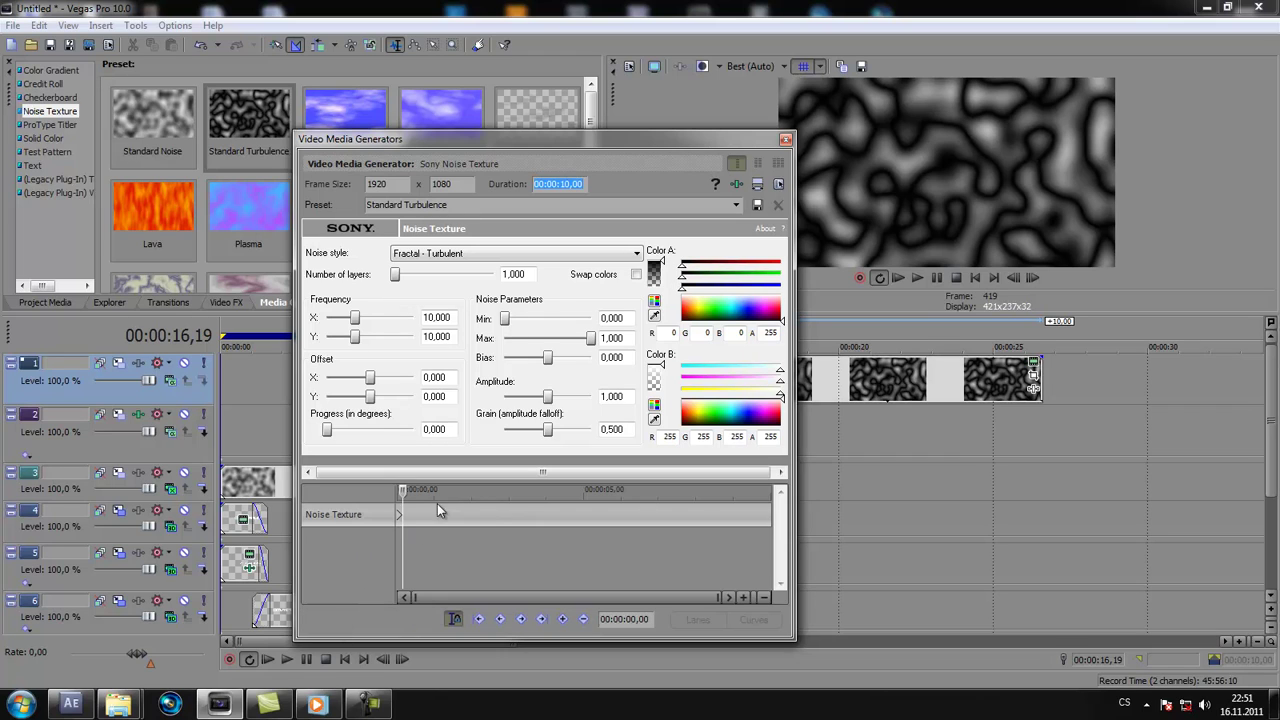
{"action": "left_click_drag", "start_coordinate": [406, 497], "coordinate": [770, 490]}
{"action": "left_click_drag", "start_coordinate": [326, 429], "coordinate": [413, 429]}
{"action": "left_click", "coordinate": [786, 139]}
{"action": "left_click", "coordinate": [797, 383]}
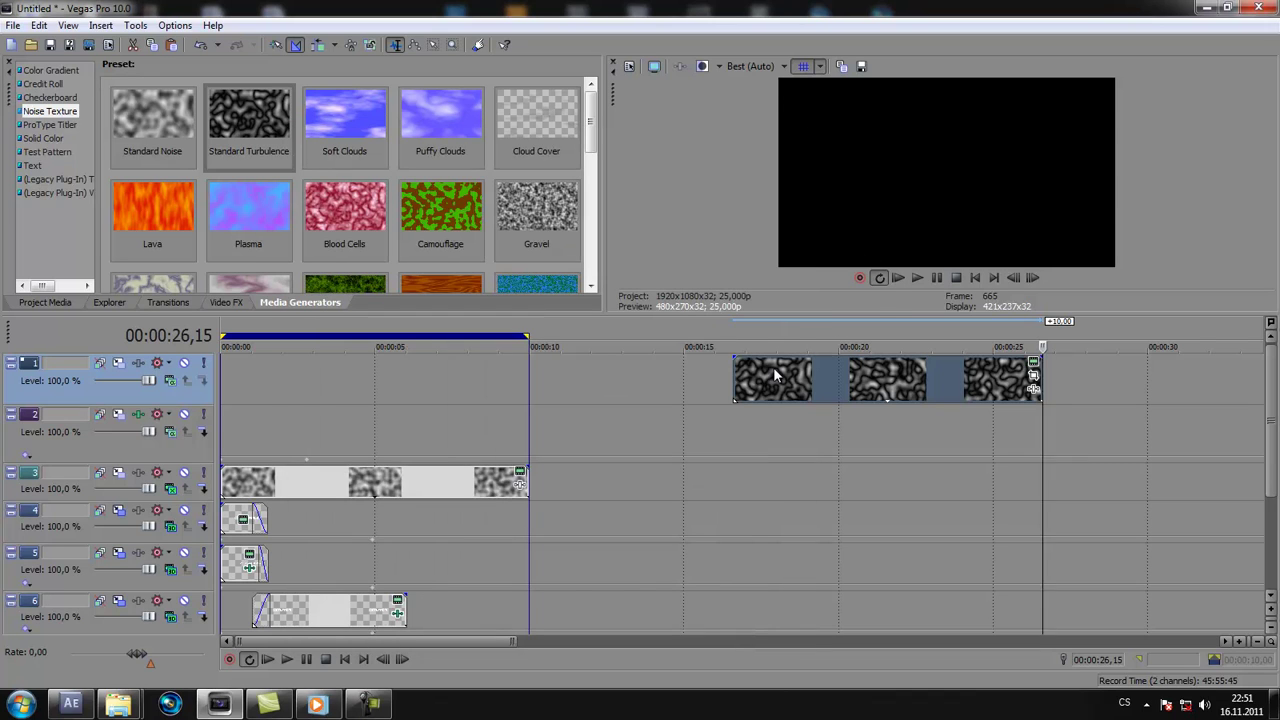
{"action": "key", "text": "space"}
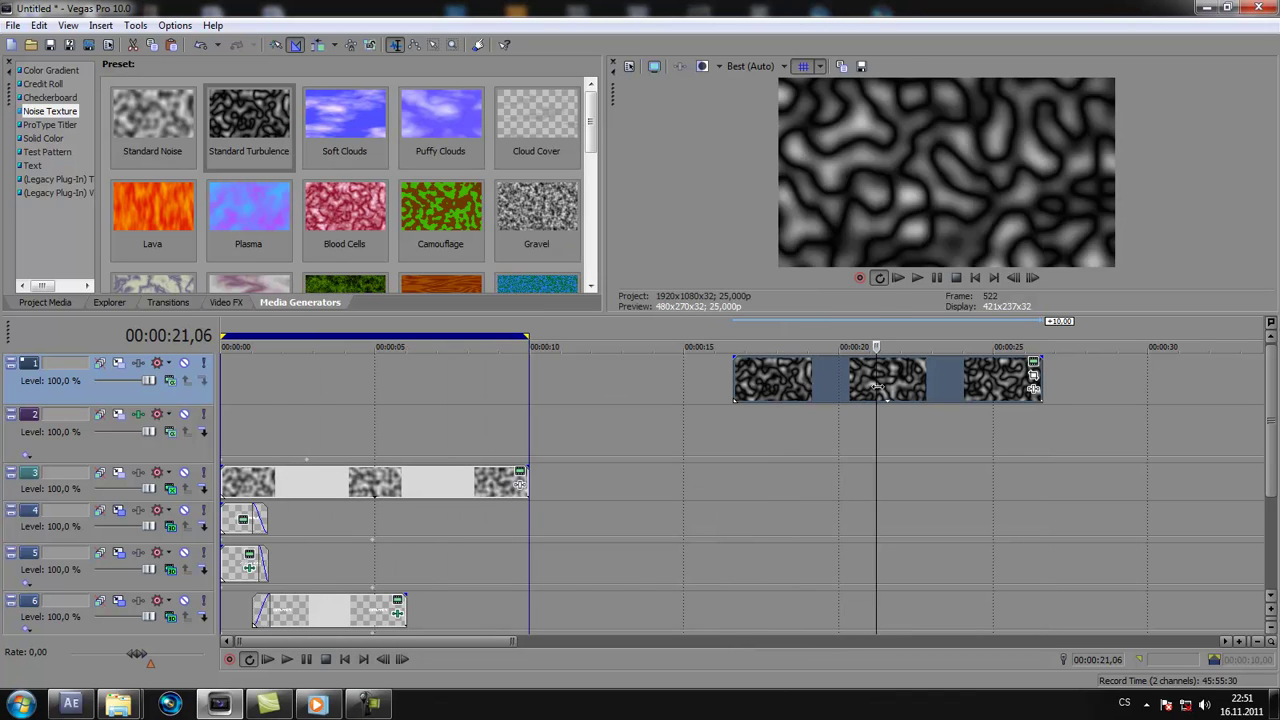
Step: Set the noise texture's frequency to X 19,440 and Y 18,890, with Color A green 58, 225, 0 and Color B blue 0, 43, 240
{"action": "left_click", "coordinate": [1033, 363]}
{"action": "left_click_drag", "start_coordinate": [355, 338], "coordinate": [382, 318]}
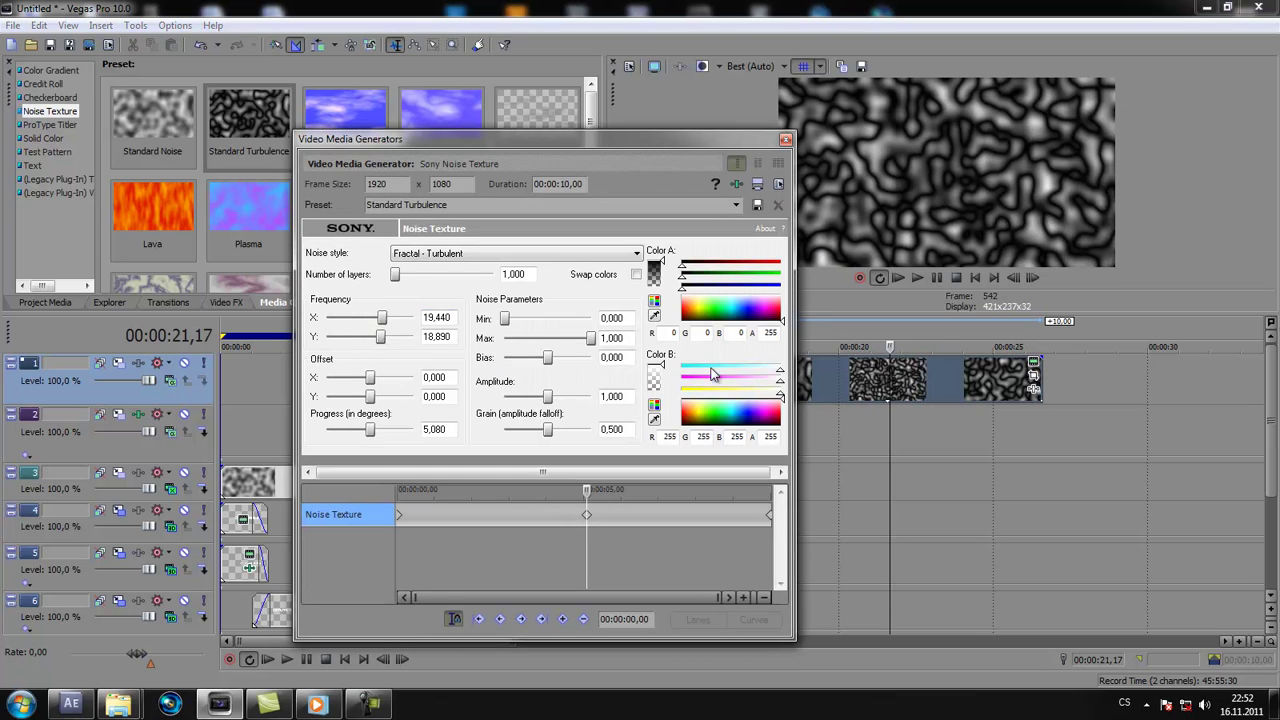
{"action": "left_click", "coordinate": [709, 310]}
{"action": "left_click", "coordinate": [744, 412]}
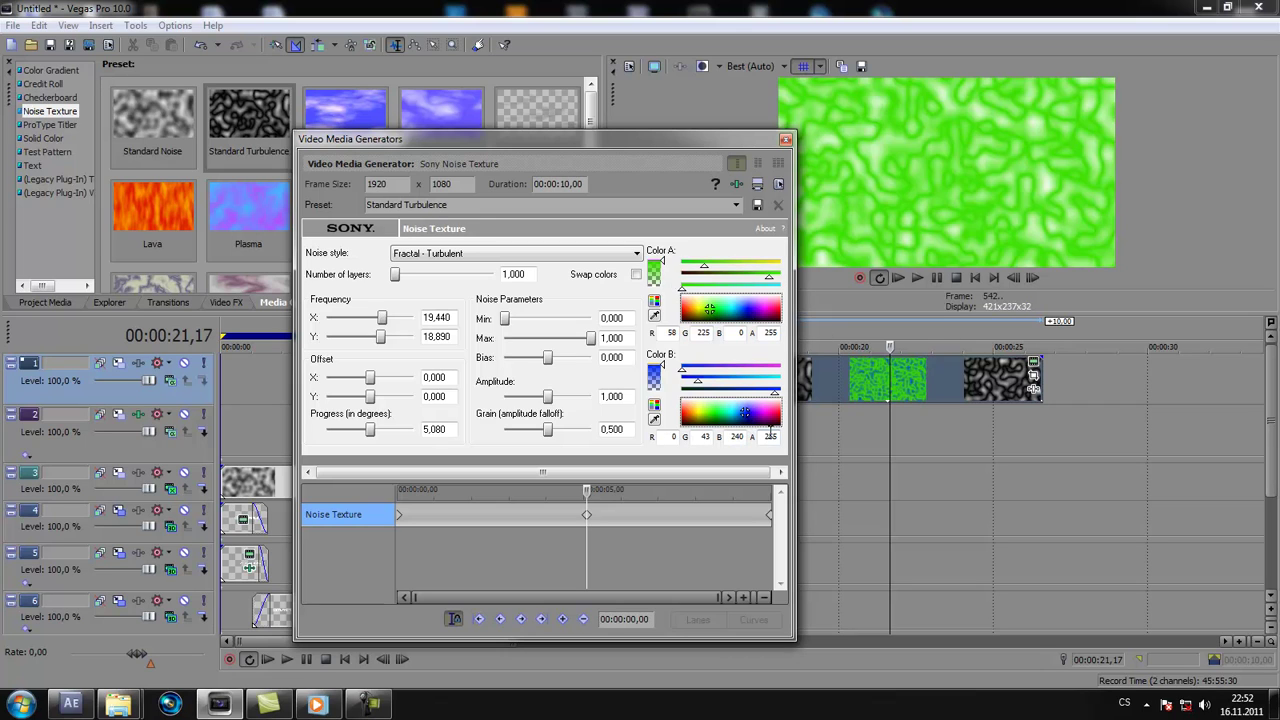
{"action": "left_click", "coordinate": [785, 142]}
Step: Preview the coloured noise texture near its end, then delete the event together with its empty video track
{"action": "left_click", "coordinate": [1012, 392]}
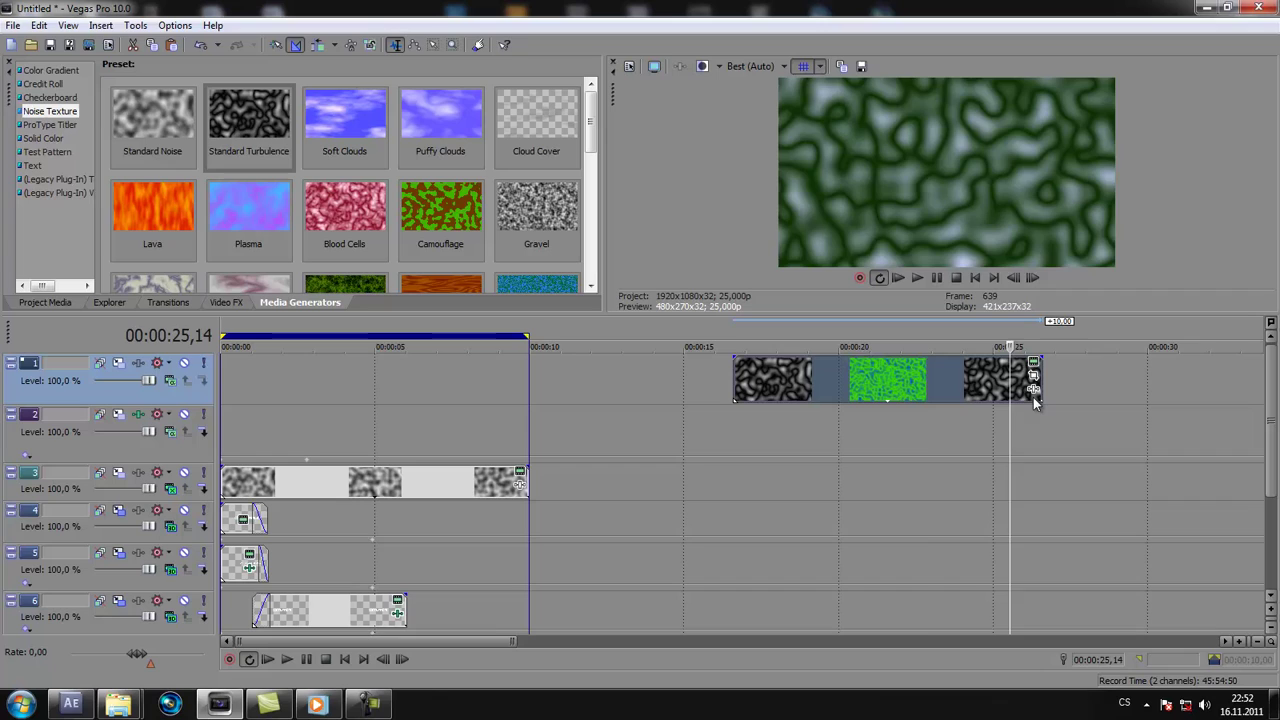
{"action": "left_click", "coordinate": [926, 382]}
{"action": "key", "text": "Delete"}
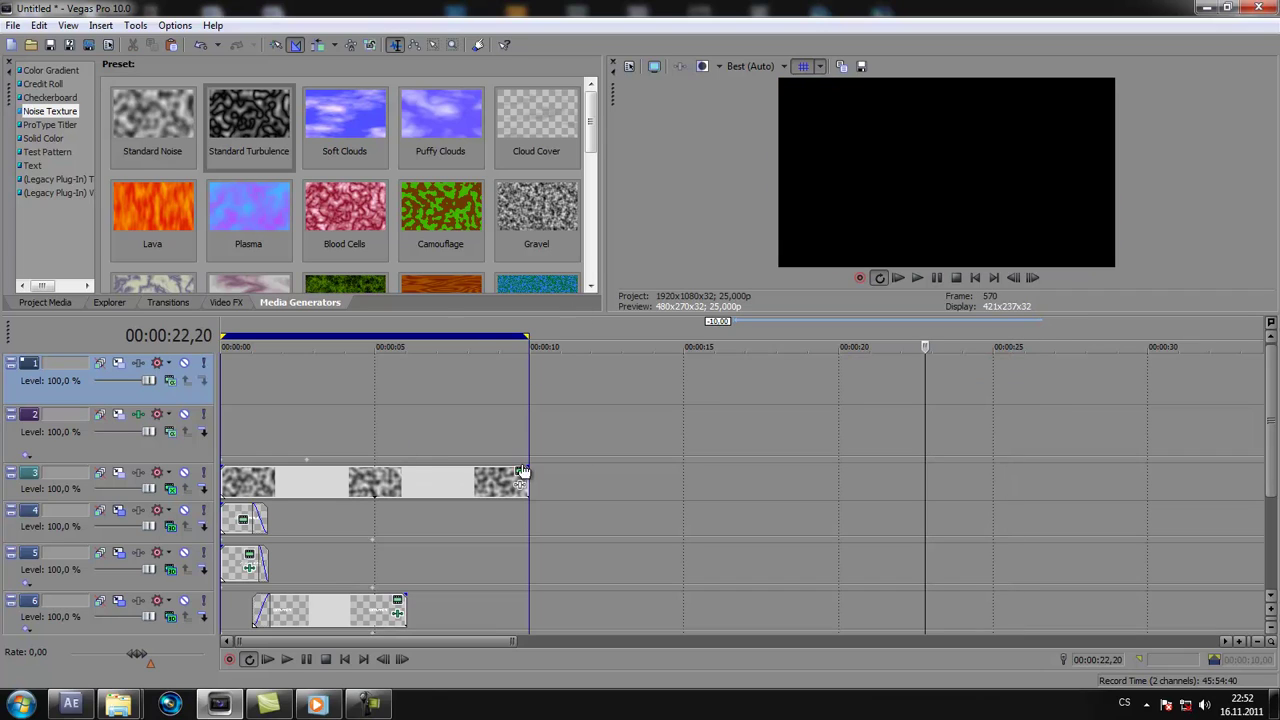
{"action": "left_click", "coordinate": [160, 404]}
{"action": "key", "text": "Delete"}
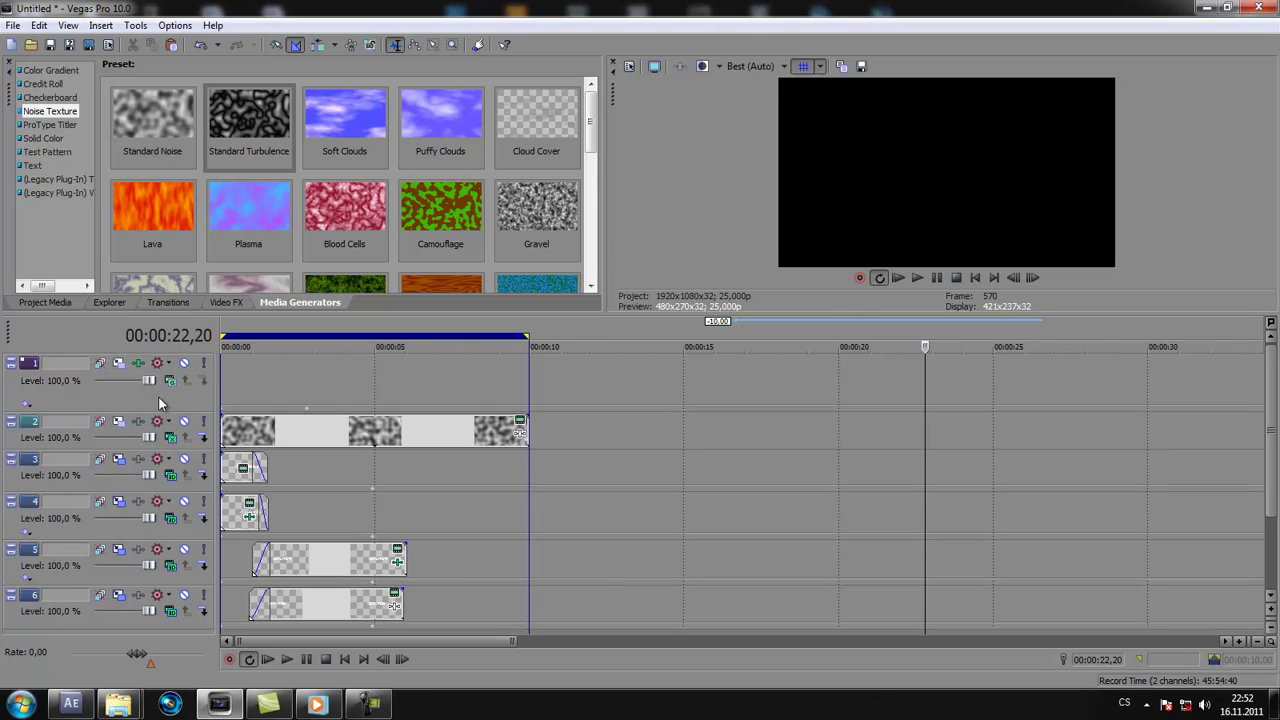
Step: Preview the CZTUTORIALS swirl and its crossfade into the green CZTUTOR text from the start to about 6 seconds
{"action": "left_click", "coordinate": [318, 371]}
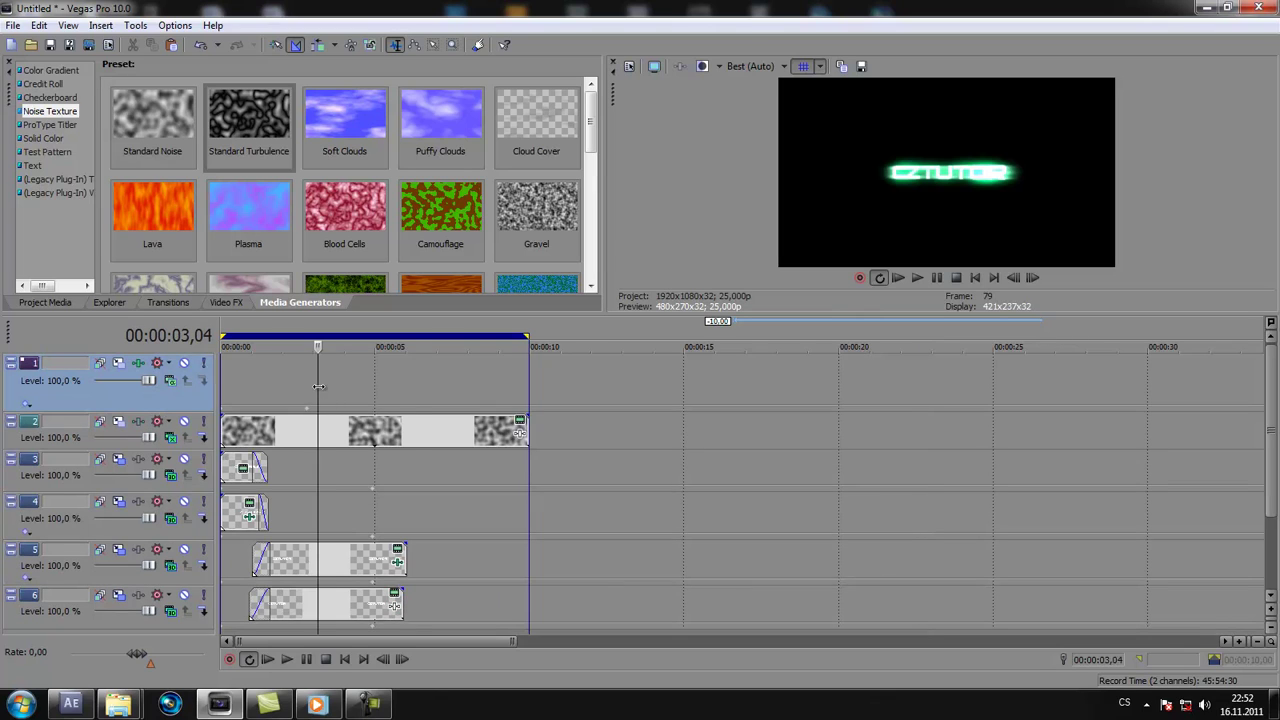
{"action": "left_click_drag", "start_coordinate": [320, 392], "coordinate": [406, 396]}
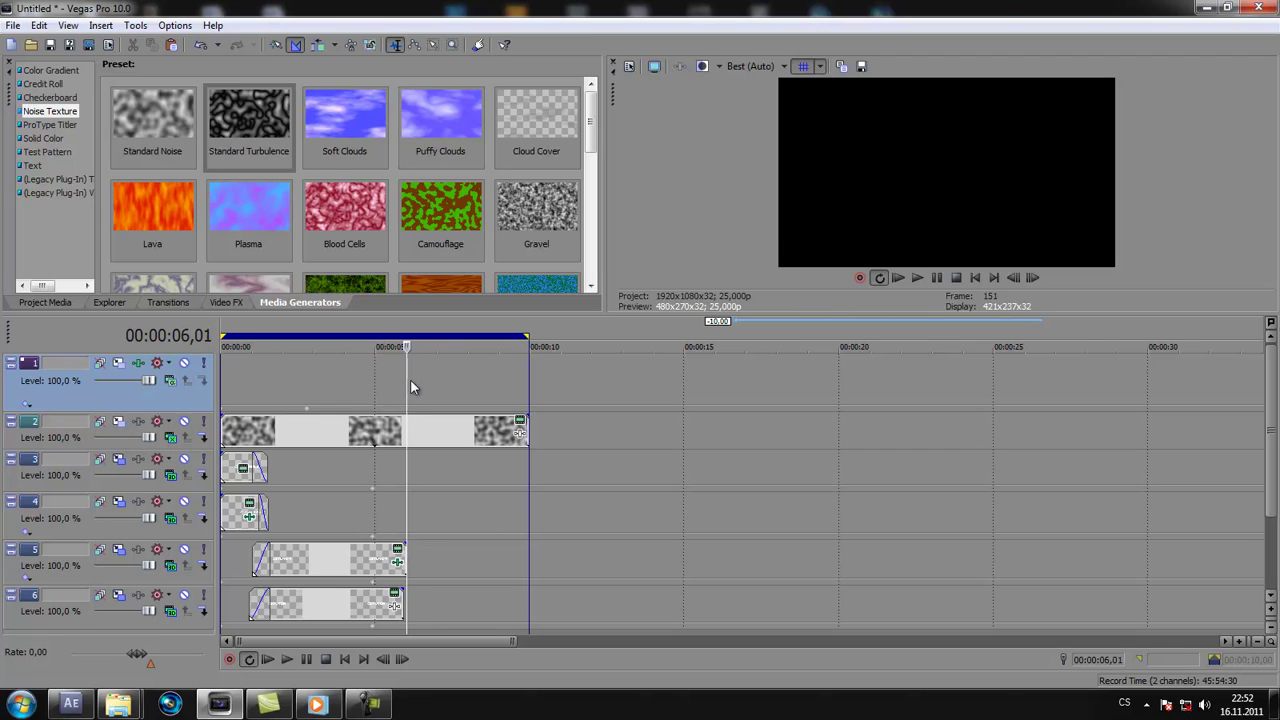
{"action": "left_click_drag", "start_coordinate": [410, 379], "coordinate": [317, 403]}
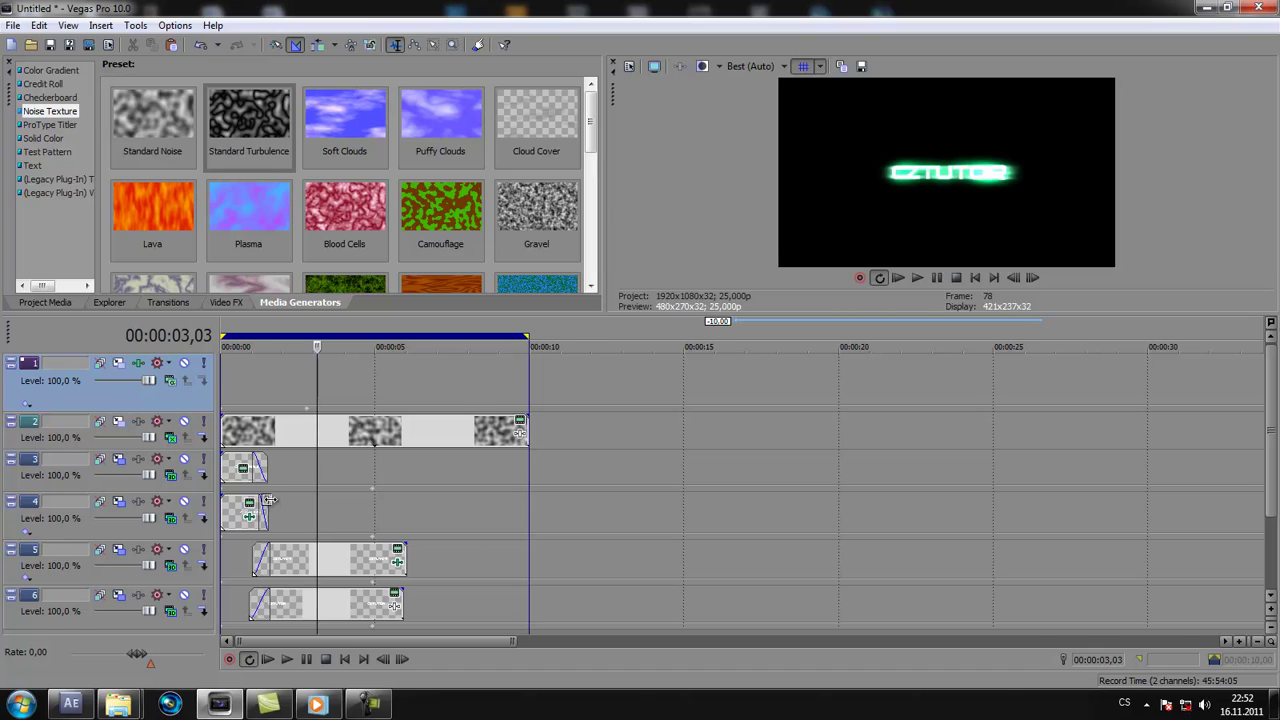
{"action": "key", "text": "Home"}
{"action": "key", "text": "space"}
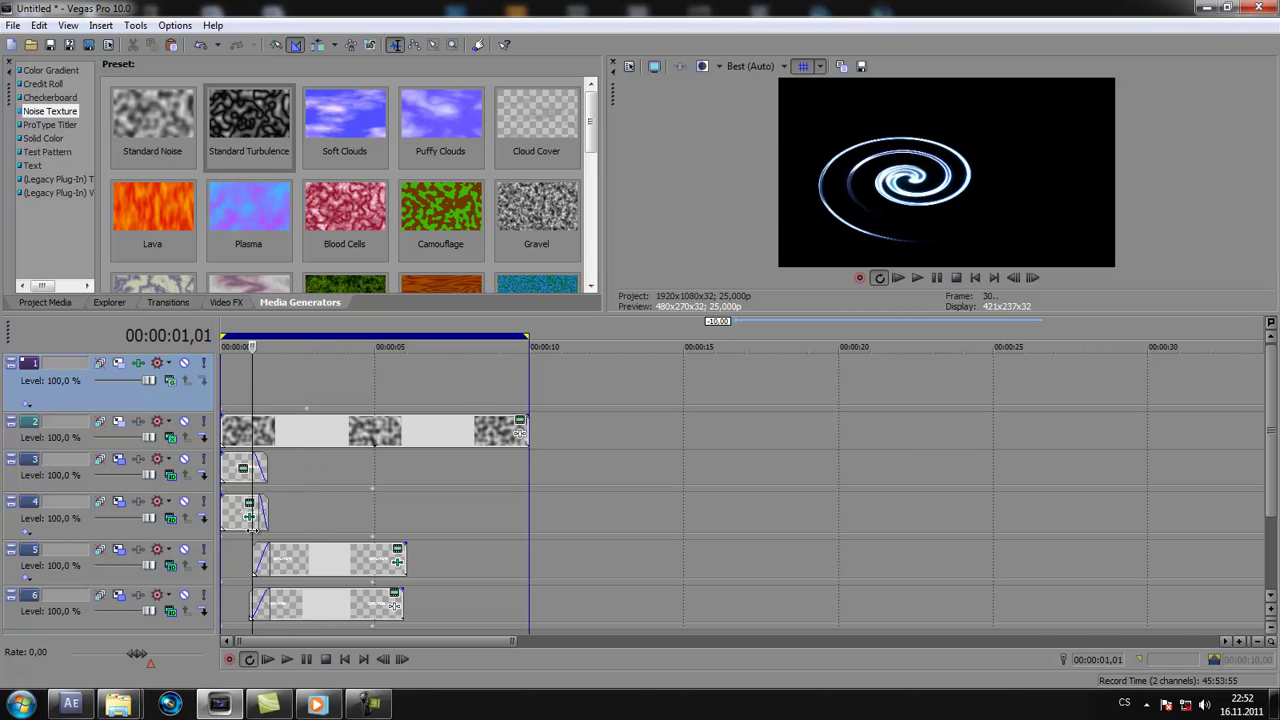
{"action": "left_click_drag", "start_coordinate": [259, 535], "coordinate": [208, 537]}
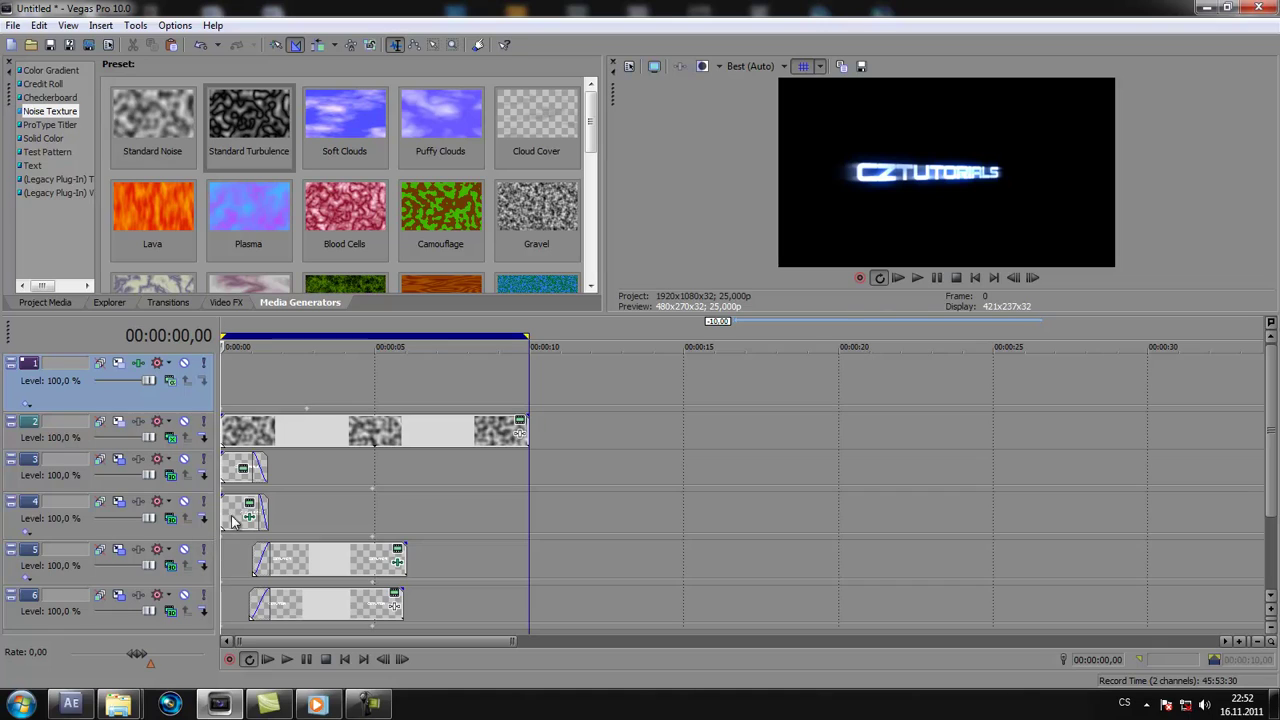
{"action": "left_click", "coordinate": [244, 370]}
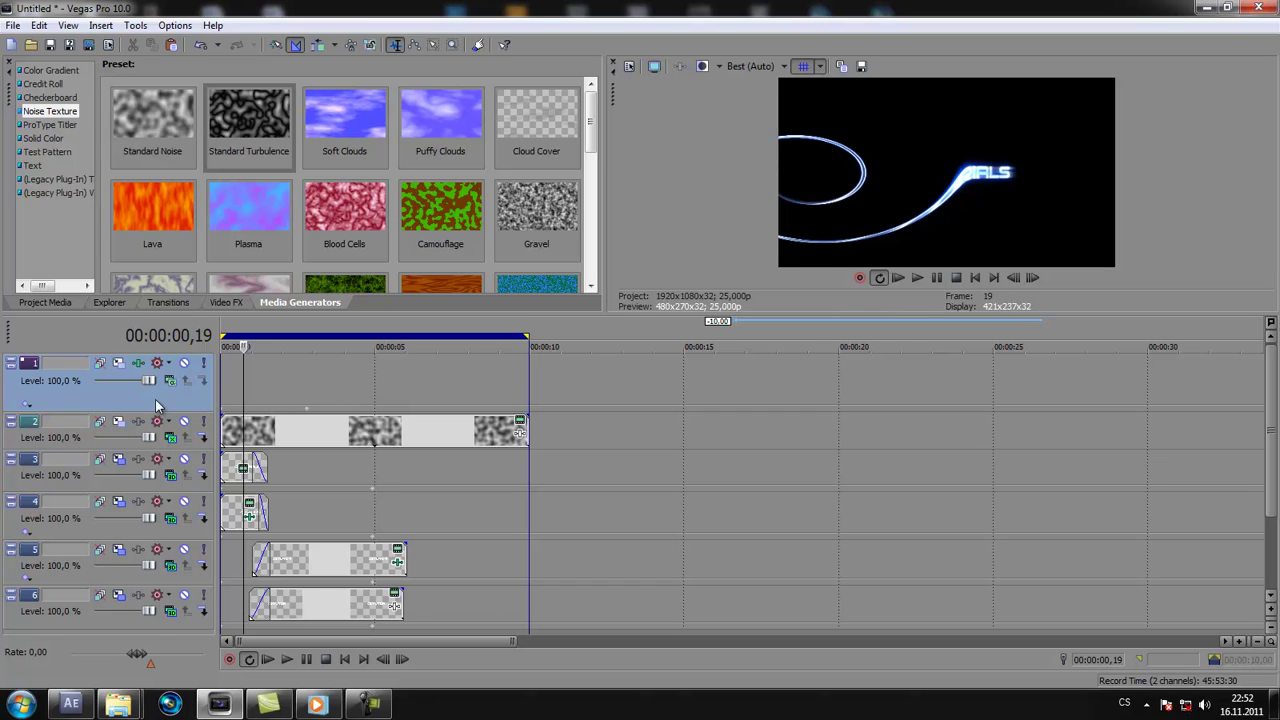
Step: Shift the Swirl effect's keyframes on track 1 later together so that the first one sits at 00:00:01,00
{"action": "left_click", "coordinate": [138, 362]}
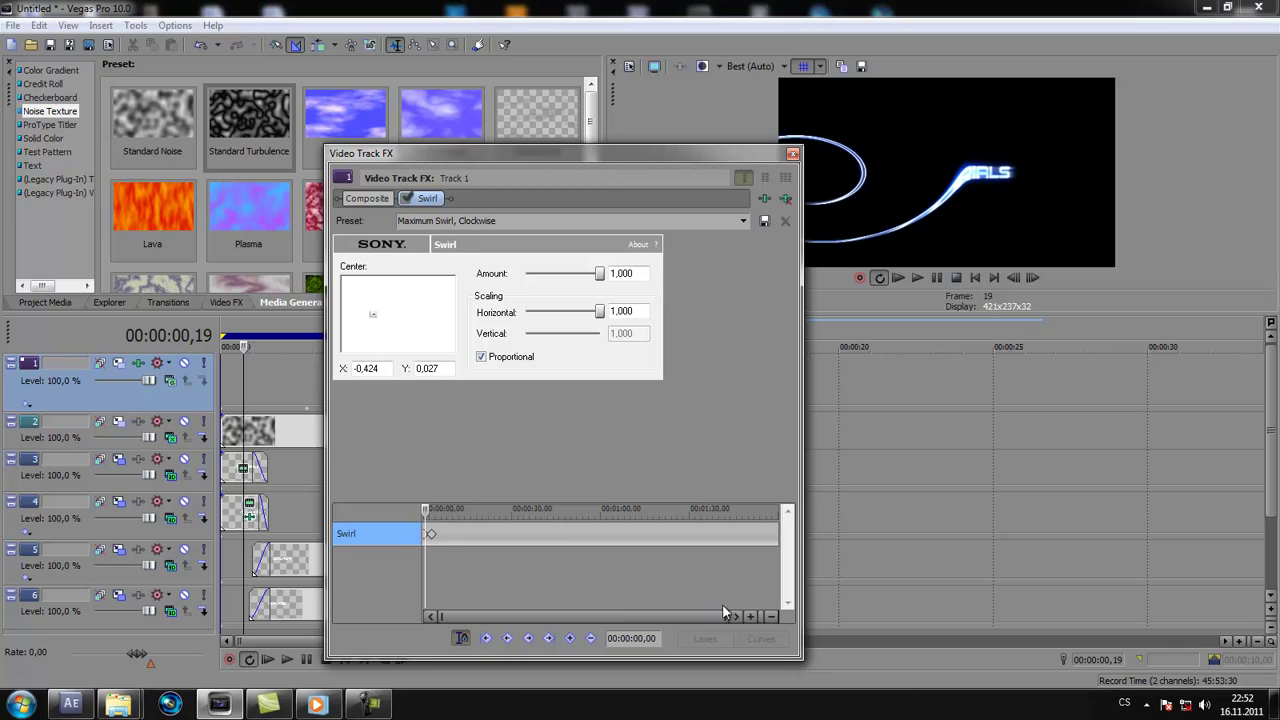
{"action": "left_click_drag", "start_coordinate": [726, 615], "coordinate": [483, 601]}
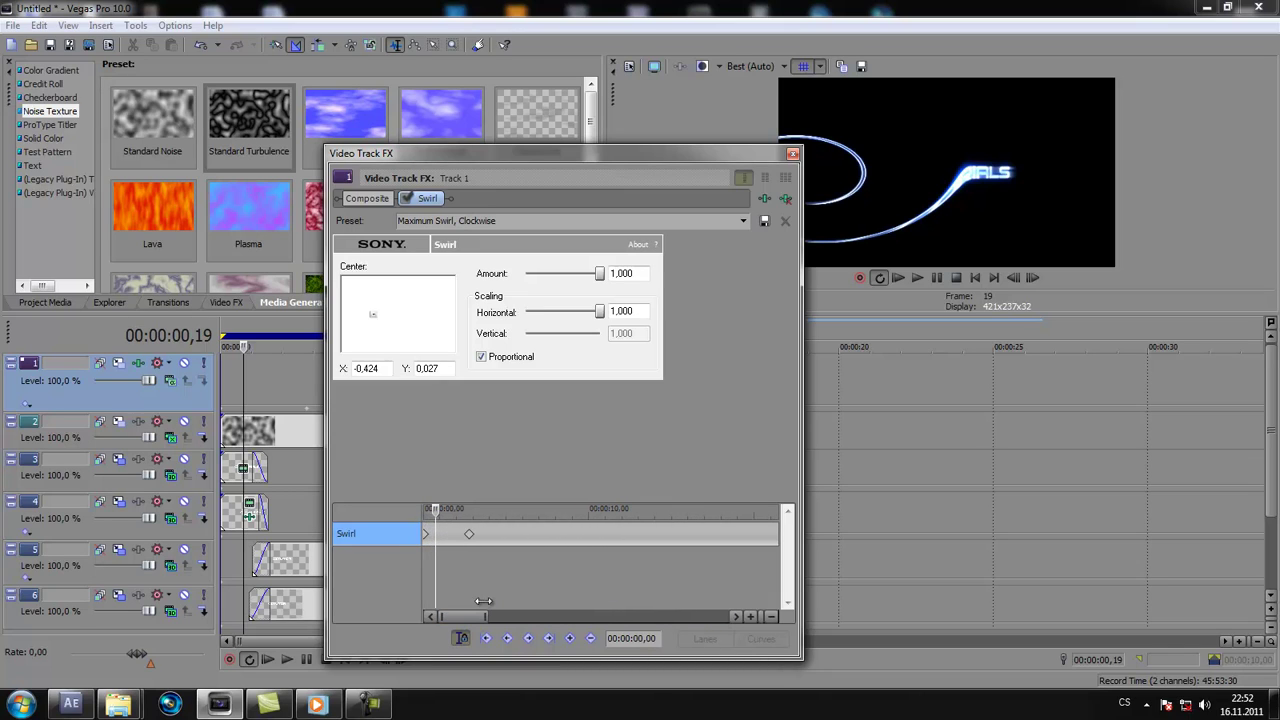
{"action": "left_click", "coordinate": [486, 533]}
{"action": "left_click_drag", "start_coordinate": [486, 533], "coordinate": [441, 536]}
{"action": "left_click", "coordinate": [428, 540]}
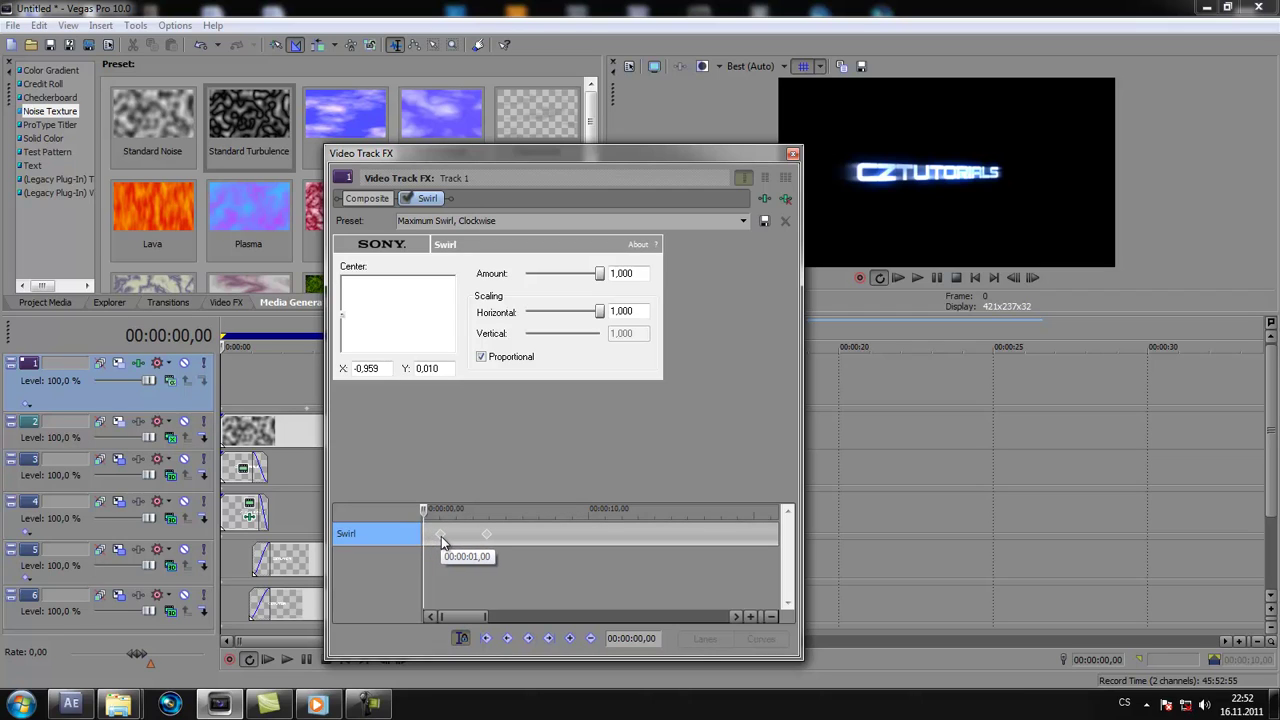
{"action": "left_click", "coordinate": [793, 157]}
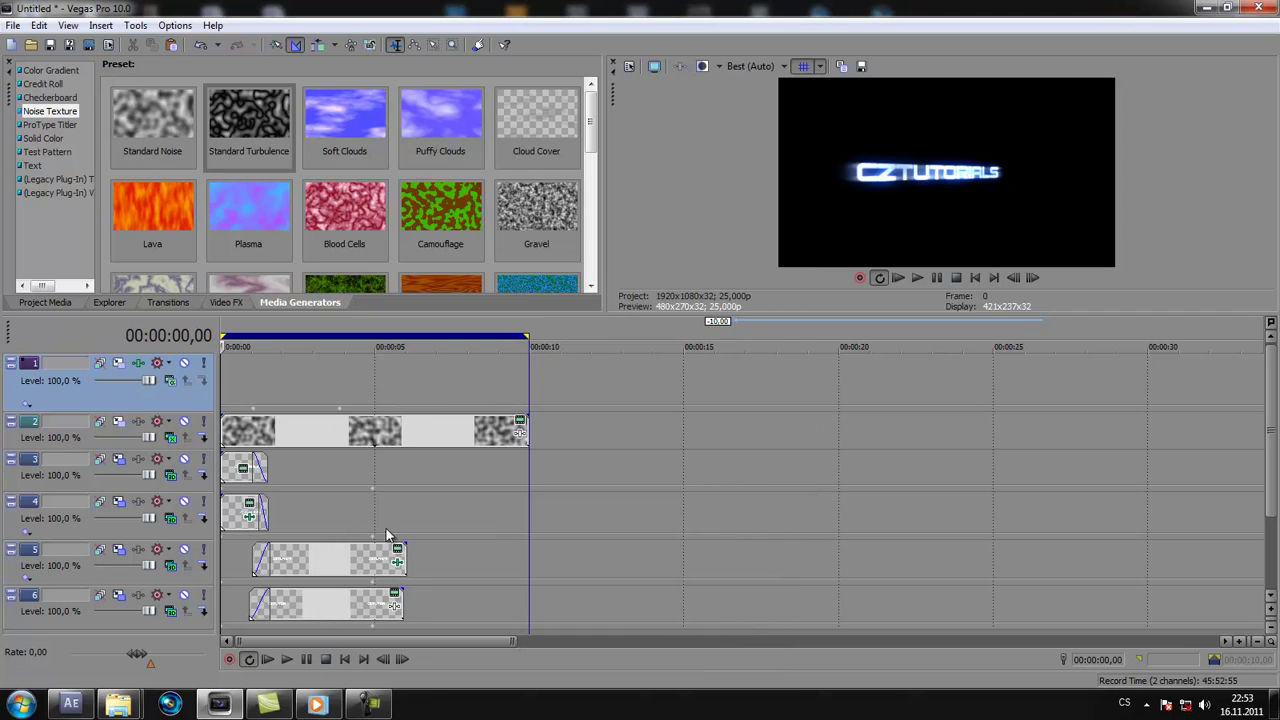
Step: Scrub through the first one and a half seconds to check the retimed swirl against the text transition
{"action": "left_click", "coordinate": [229, 396]}
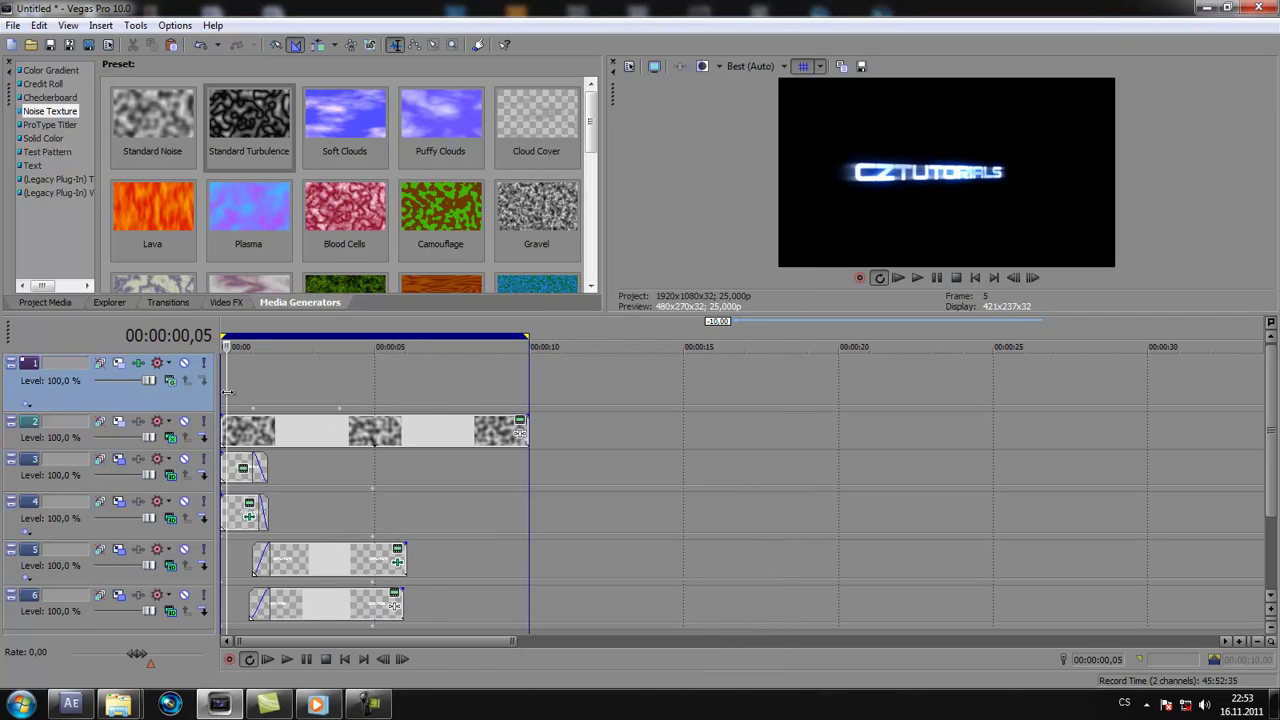
{"action": "left_click", "coordinate": [232, 394]}
{"action": "left_click", "coordinate": [224, 396]}
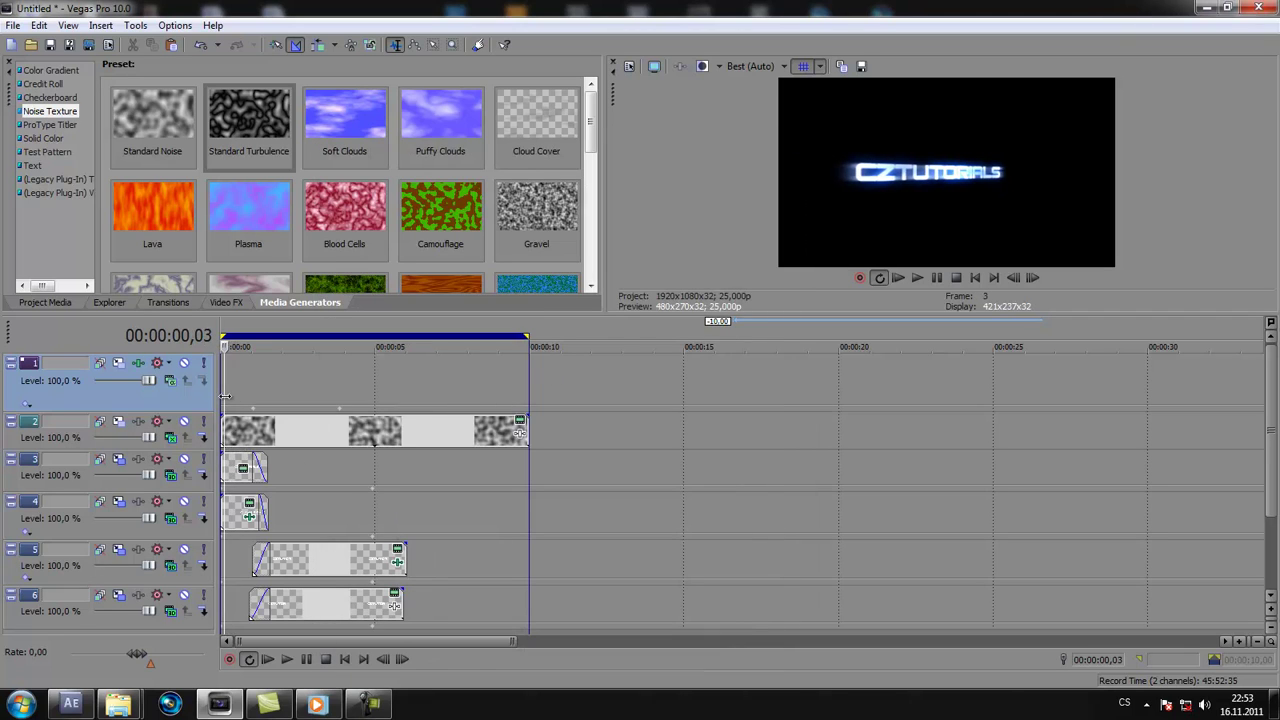
{"action": "left_click", "coordinate": [221, 397]}
{"action": "left_click", "coordinate": [230, 398]}
{"action": "left_click_drag", "start_coordinate": [230, 398], "coordinate": [268, 403]}
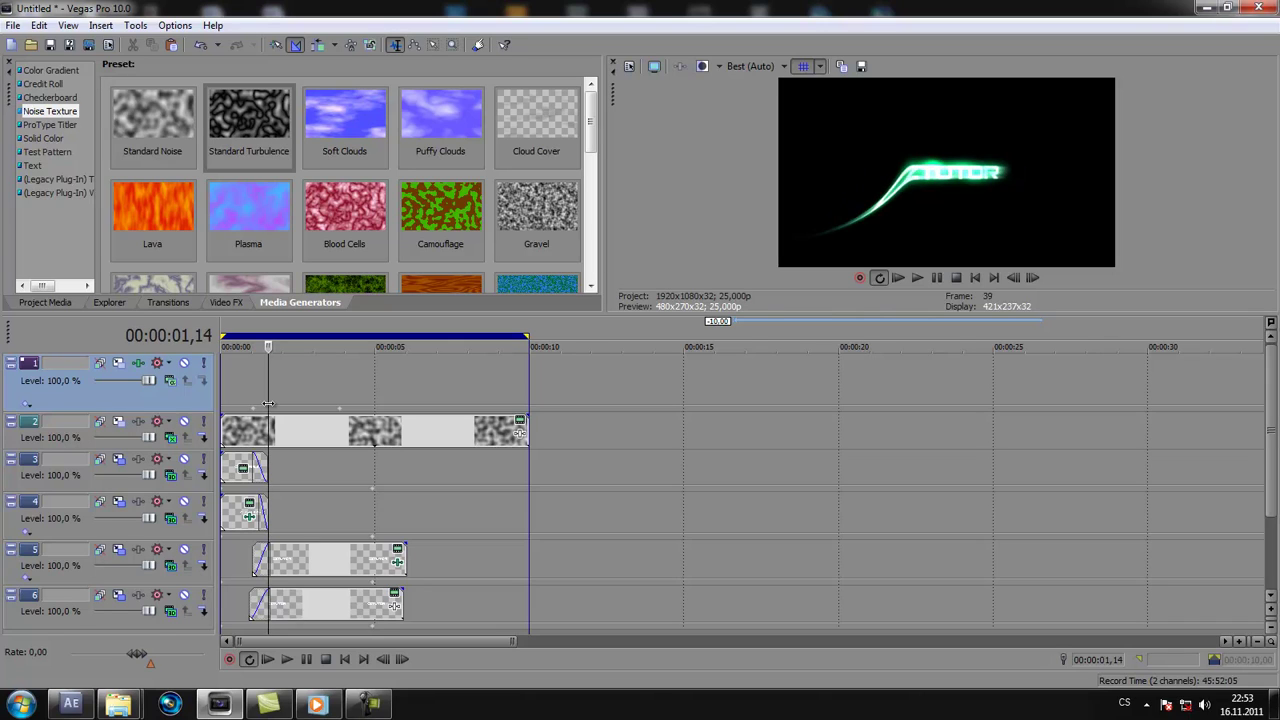
Step: Move the green text events on tracks 5 and 6 about half a second later and extend the events on tracks 3 and 4 to match
{"action": "left_click", "coordinate": [282, 570]}
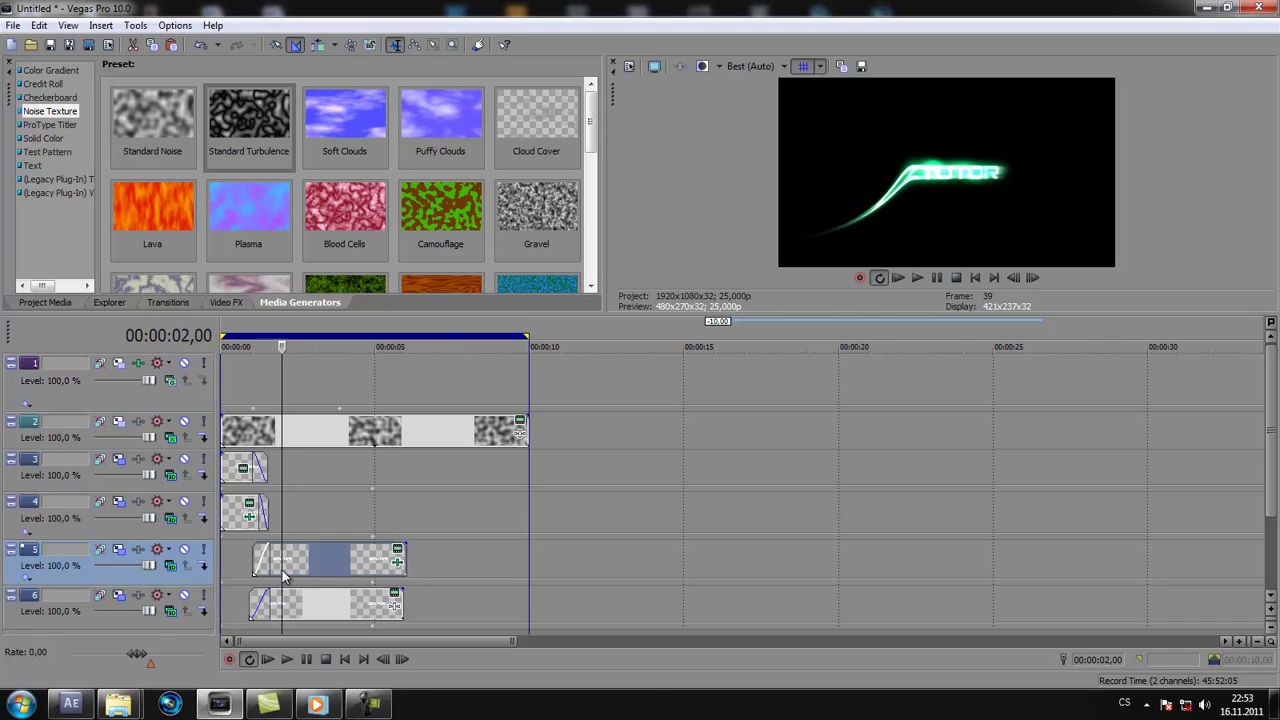
{"action": "right_click", "coordinate": [294, 604]}
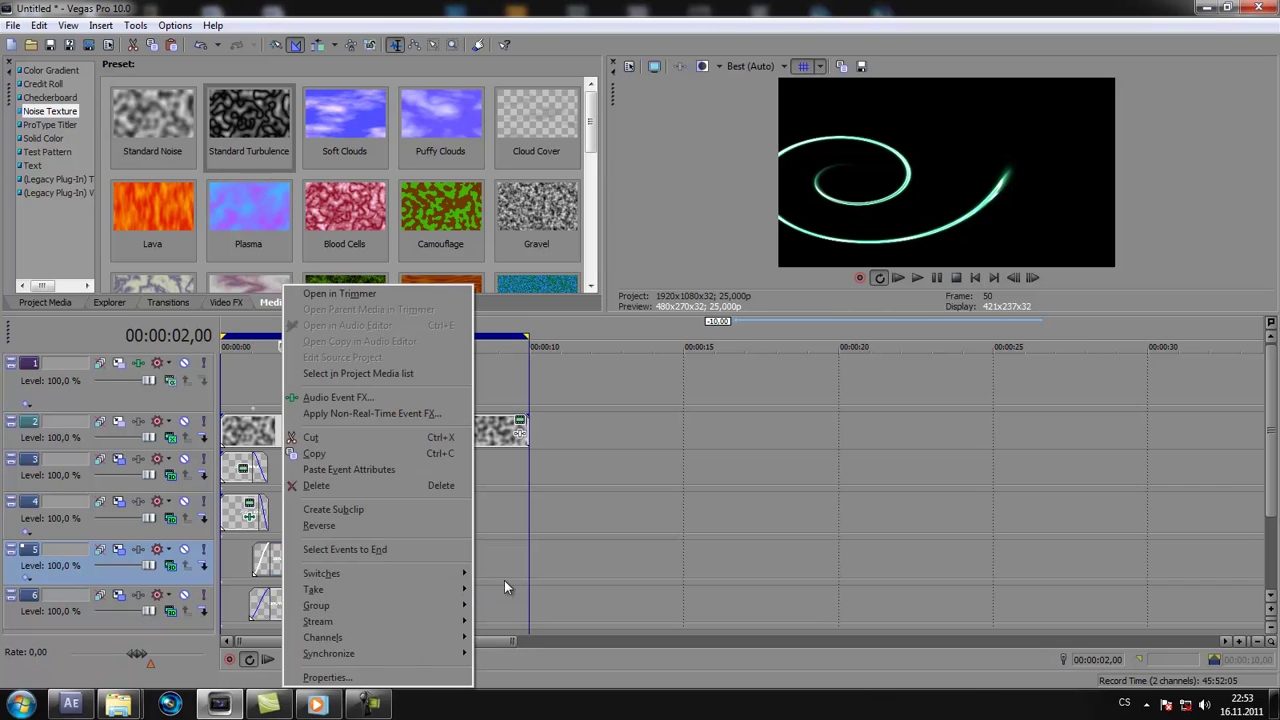
{"action": "left_click", "coordinate": [510, 582]}
{"action": "left_click", "coordinate": [317, 600]}
{"action": "left_click", "coordinate": [292, 566], "text": "ctrl"}
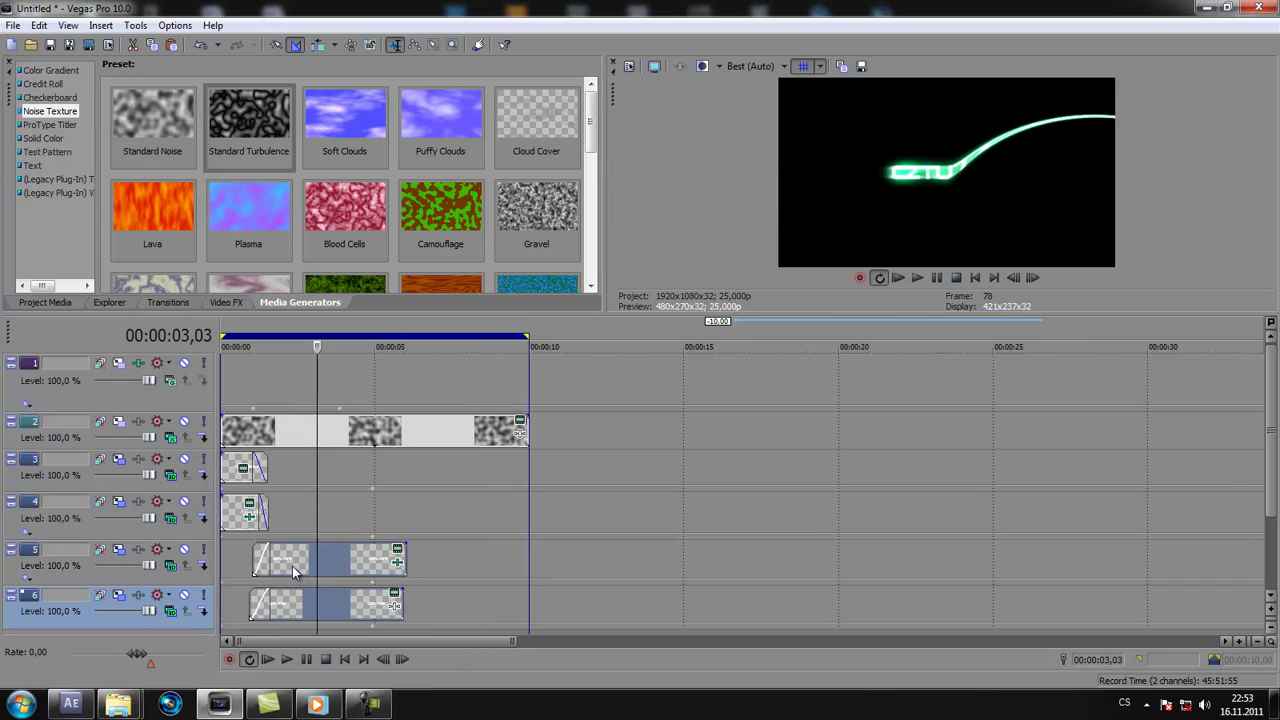
{"action": "left_click_drag", "start_coordinate": [292, 566], "coordinate": [303, 568]}
{"action": "mouse_move", "coordinate": [267, 500]}
{"action": "left_mouse_down"}
{"action": "mouse_move", "coordinate": [284, 466]}
{"action": "mouse_move", "coordinate": [269, 472]}
{"action": "mouse_move", "coordinate": [343, 485]}
{"action": "left_mouse_up"}
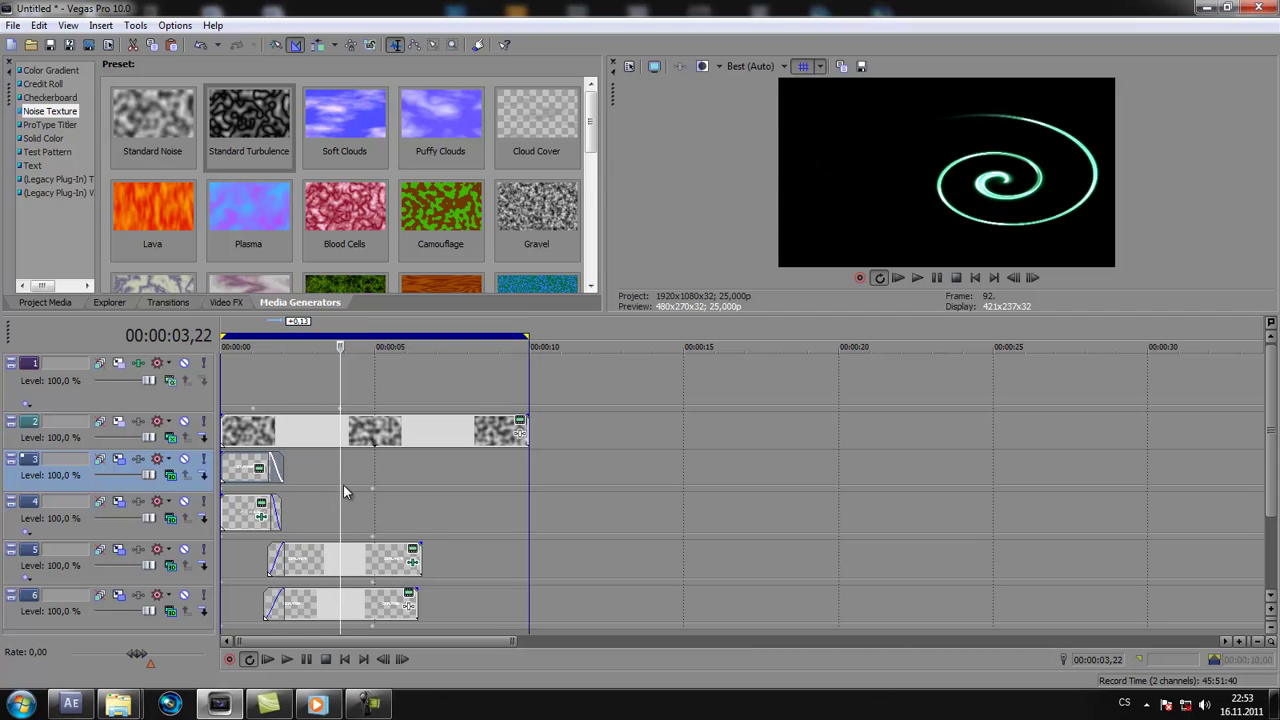